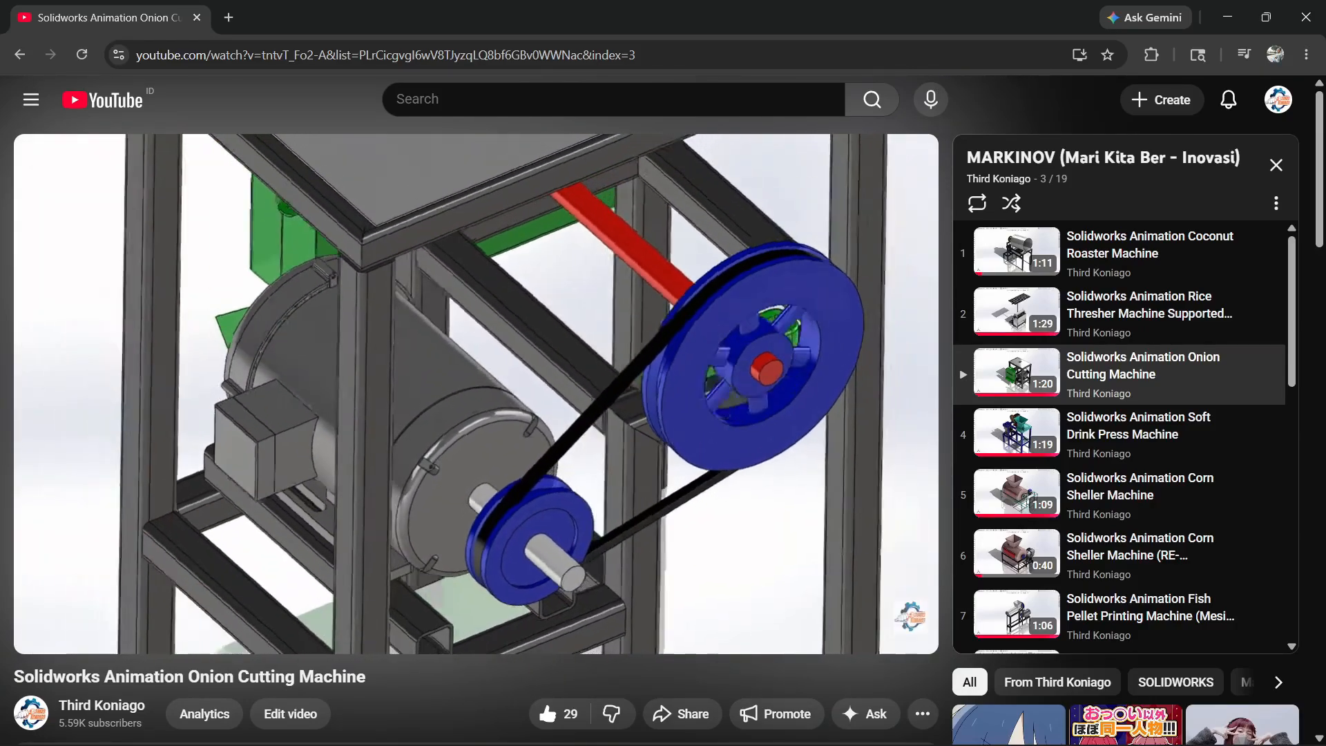
# Open the video's channel page and follow its Engineering Resources link to the lynk.id/dreamnest store
pyautogui.click(102, 704)
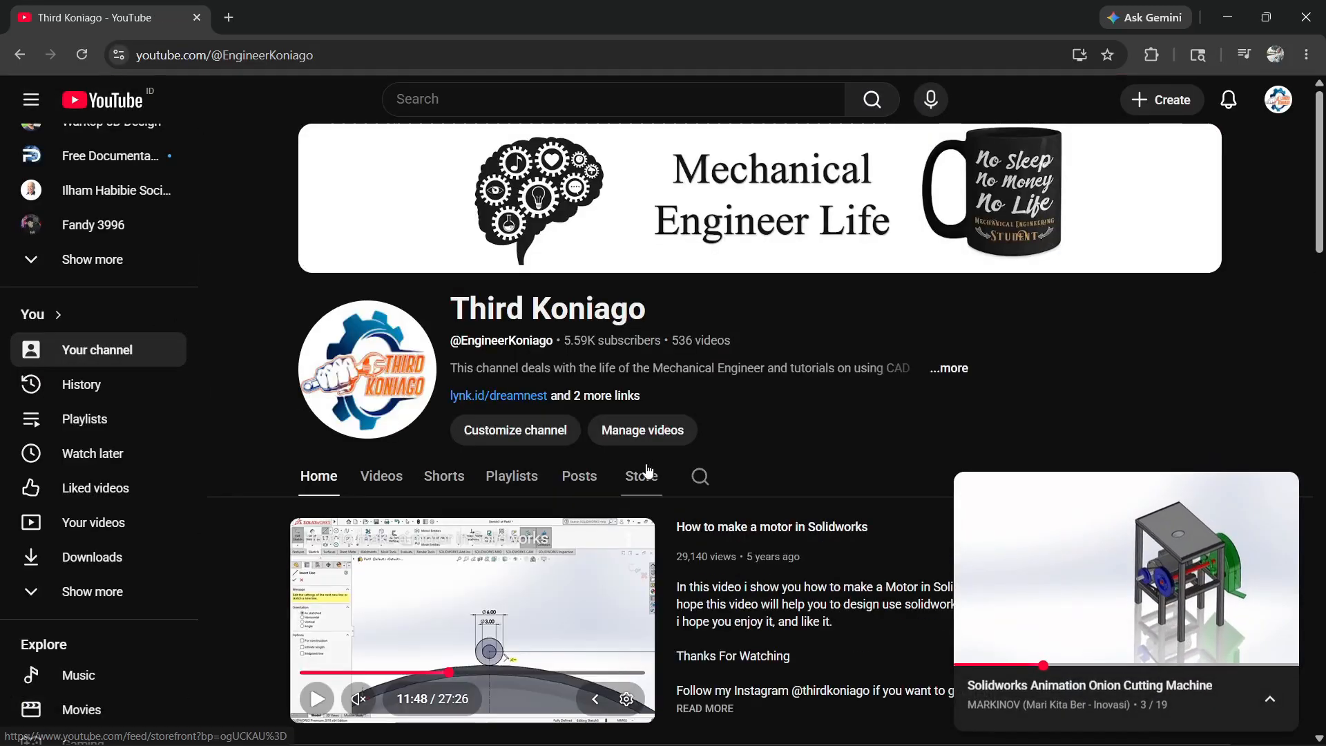
pyautogui.click(620, 399)
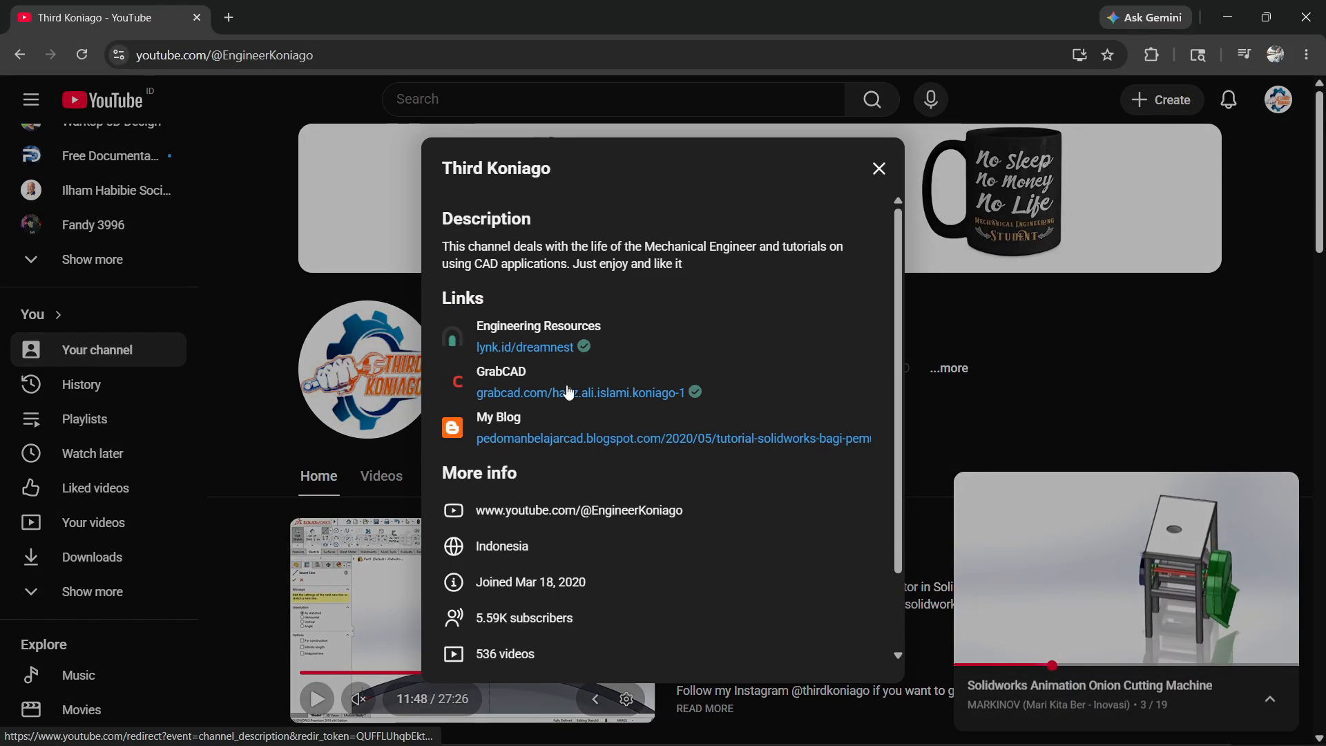
pyautogui.click(544, 348)
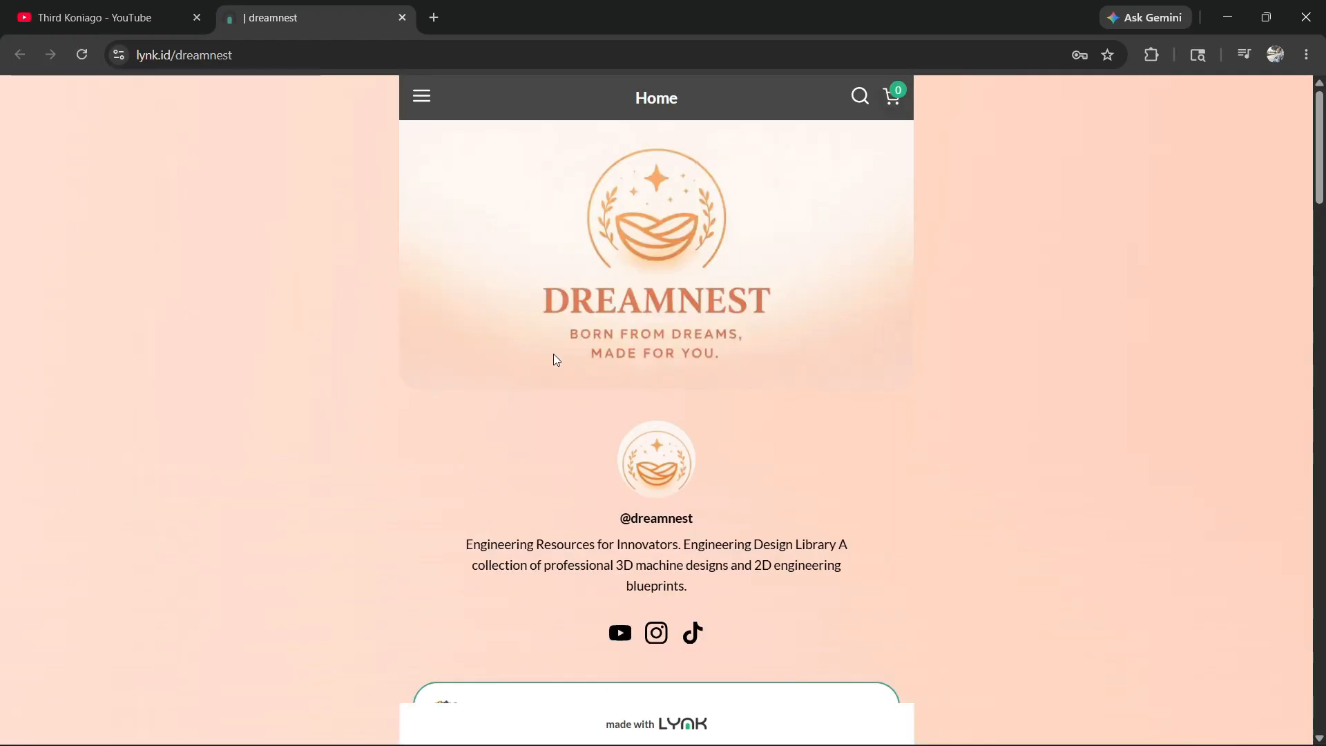
# Look through the store's machine designs, standard parts and e-books, and open the Mesin Pemotong Bawang product
pyautogui.scroll(-3, 568, 361)
pyautogui.scroll(-3, 592, 370)
pyautogui.scroll(-4, 592, 384)
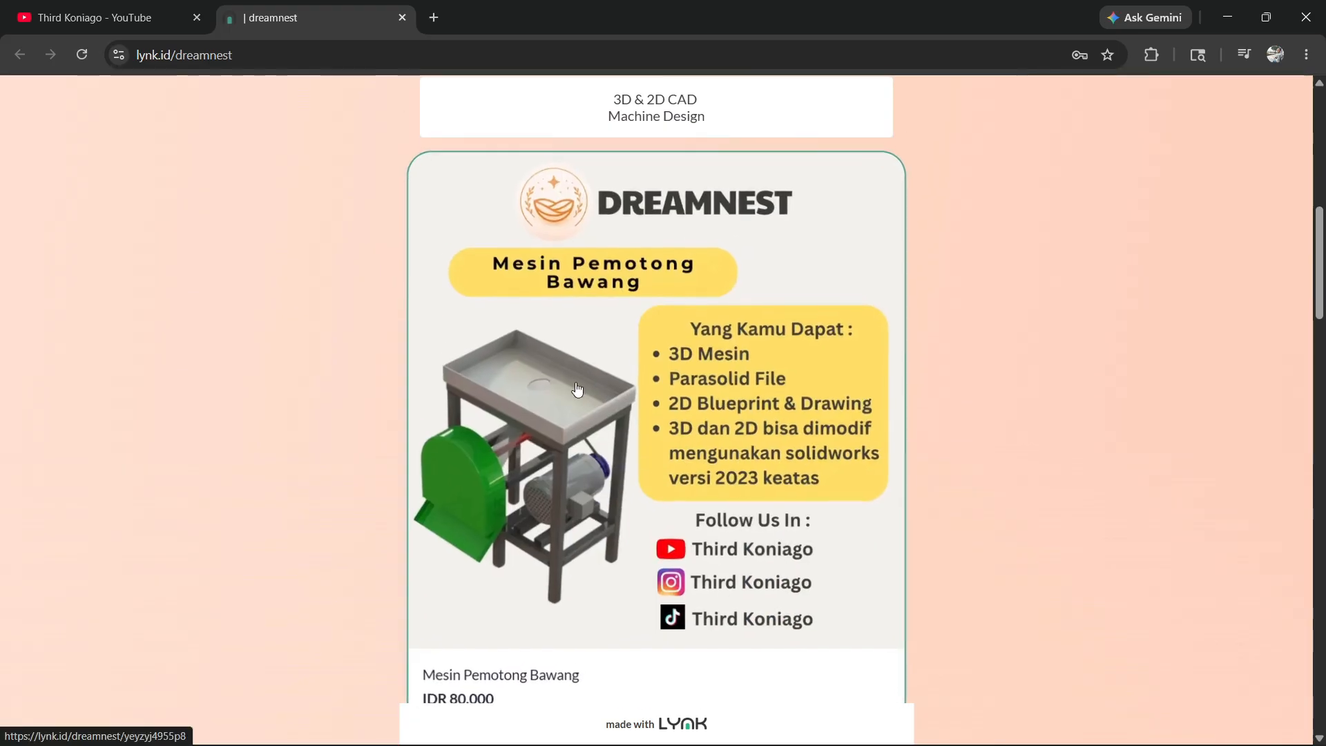
pyautogui.scroll(-10, 716, 496)
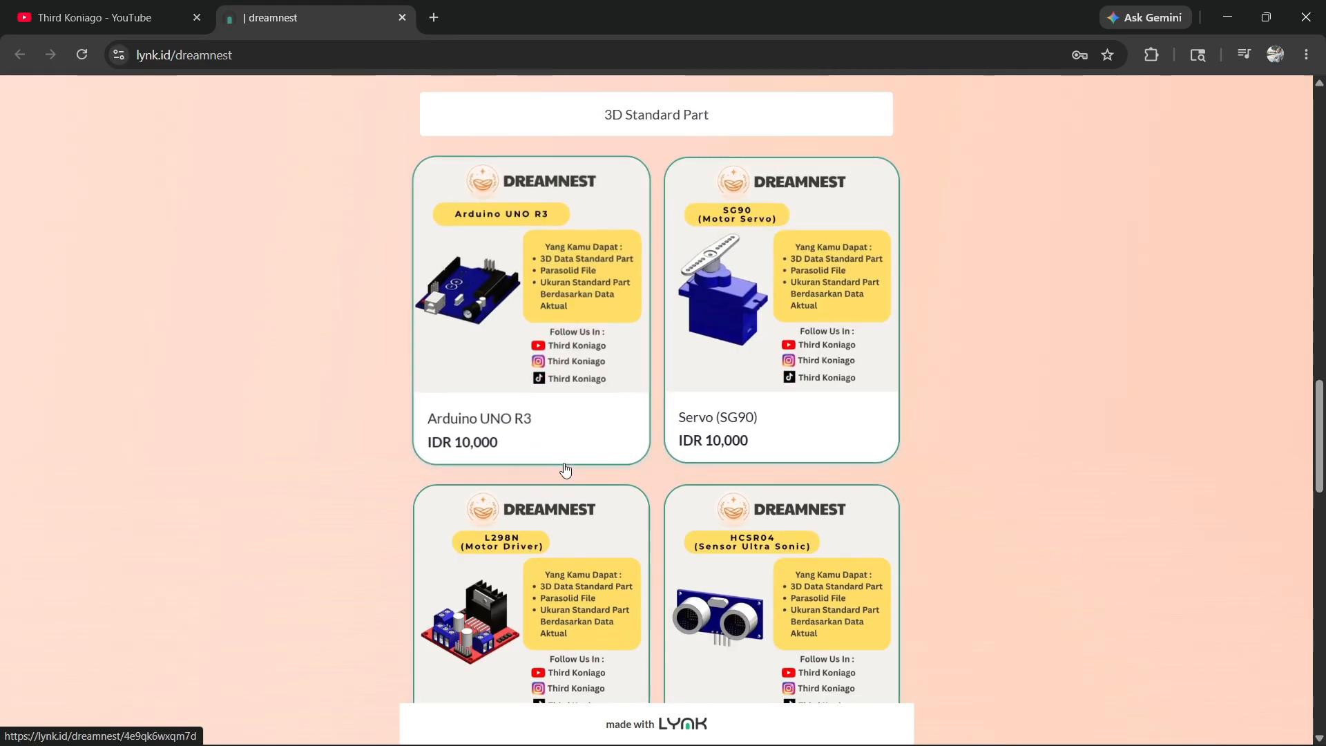
pyautogui.scroll(-4, 638, 484)
pyautogui.scroll(-14, 636, 467)
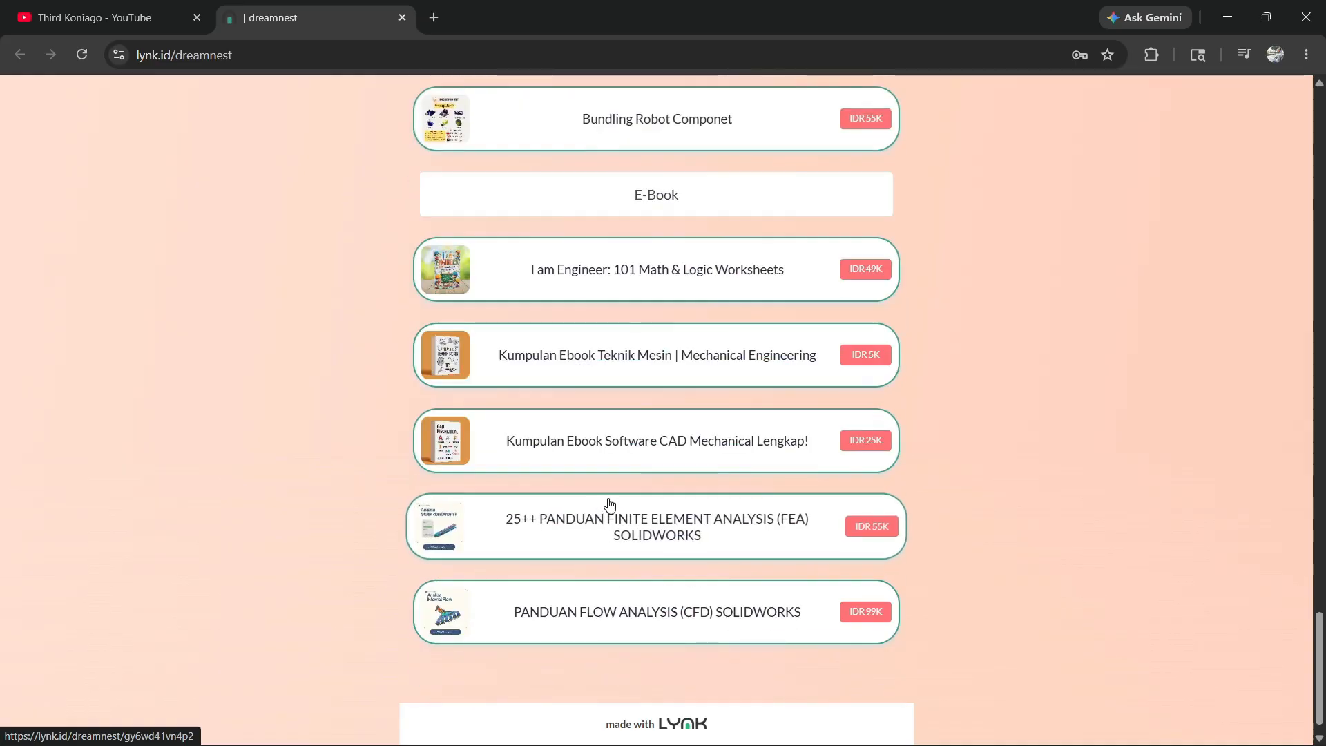
pyautogui.scroll(15, 607, 504)
pyautogui.scroll(12, 610, 500)
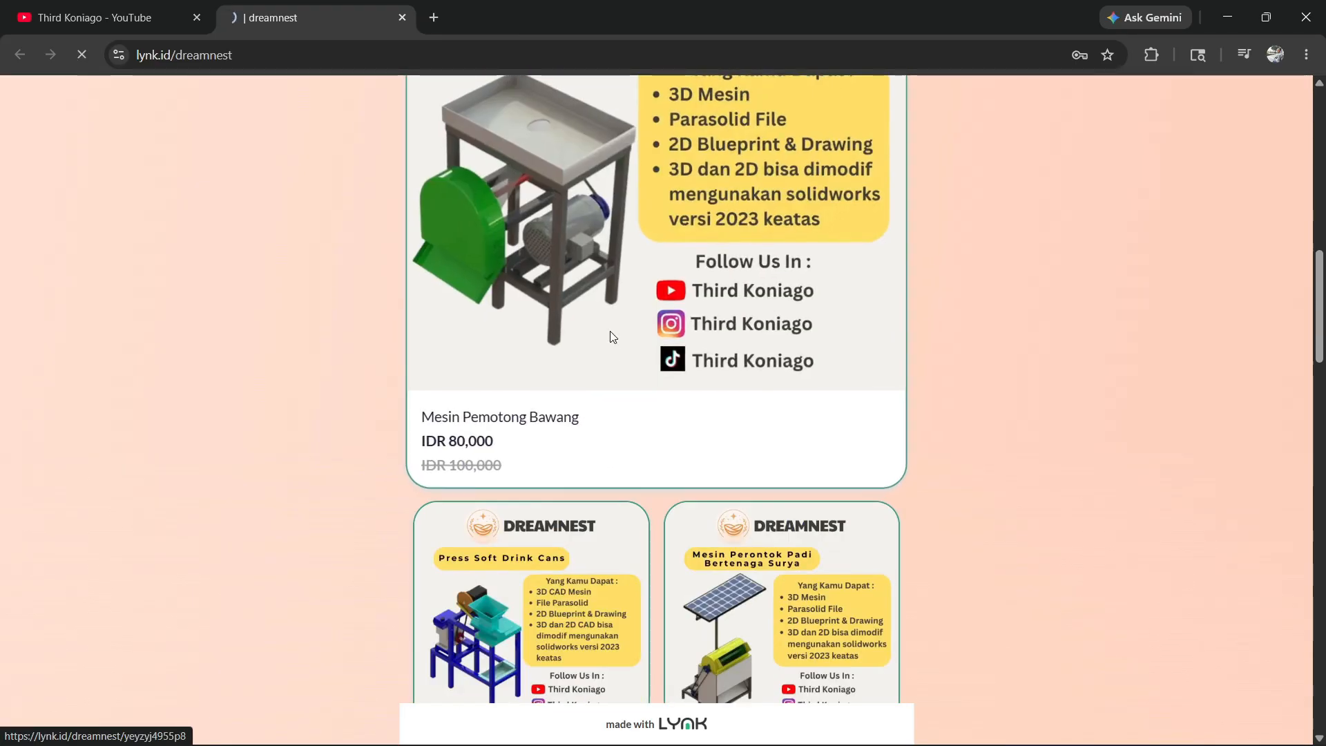
pyautogui.click(610, 331)
pyautogui.scroll(-1, 592, 337)
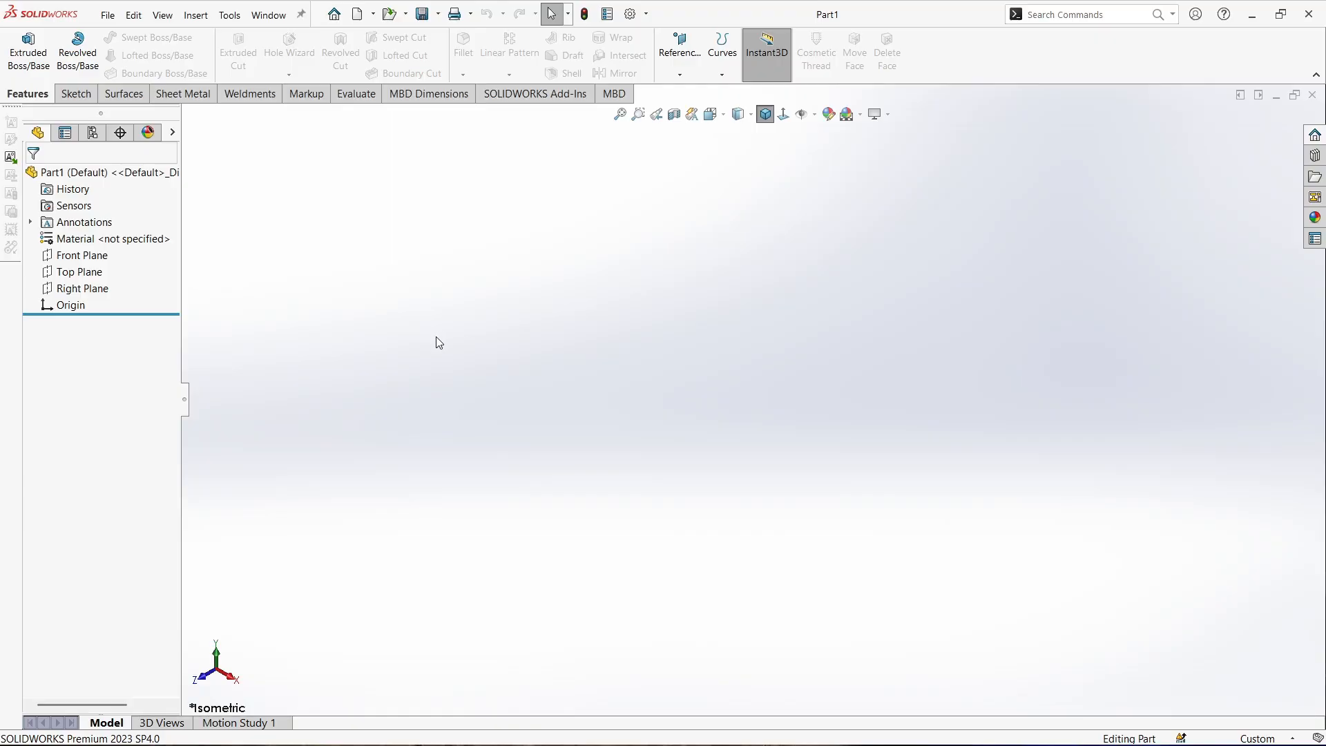
# Start a sketch on the Front Plane and draw a vertical centerline about 76 mm long upward from the origin
pyautogui.click(103, 256)
pyautogui.click(103, 233)
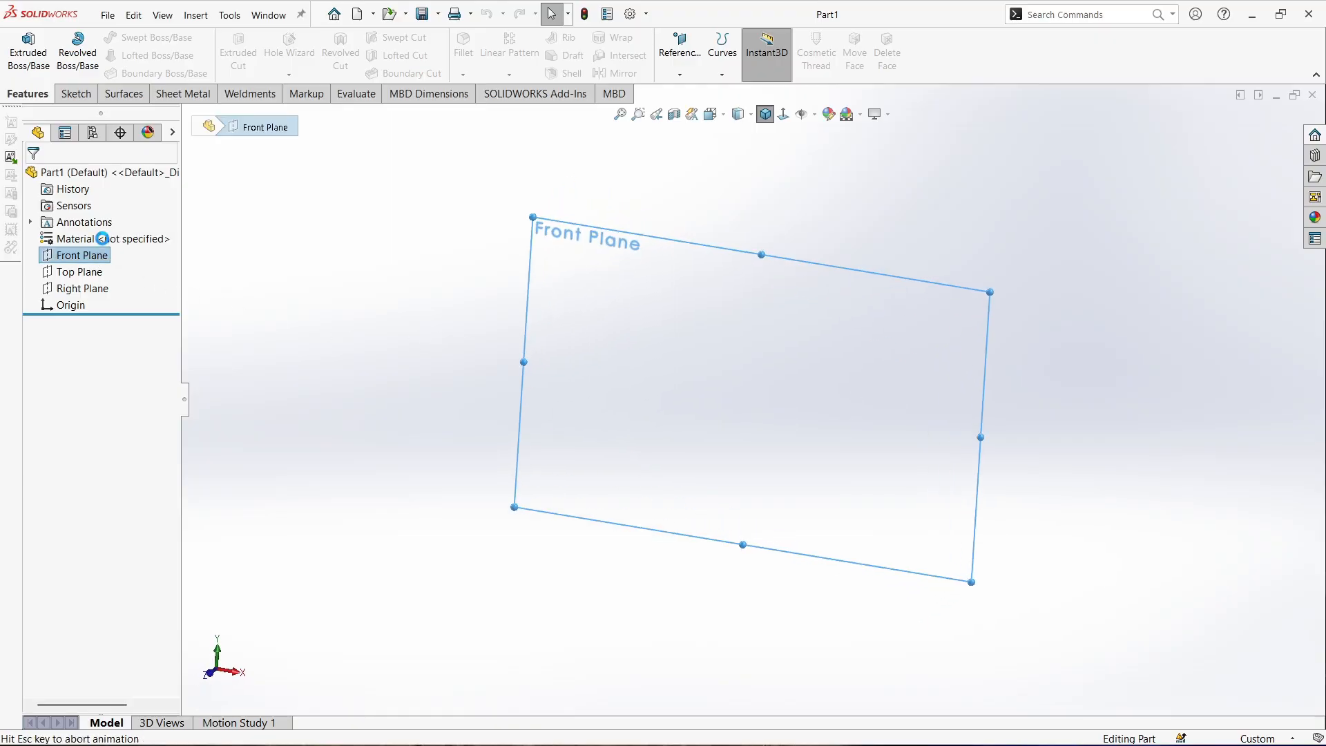
pyautogui.click(143, 38)
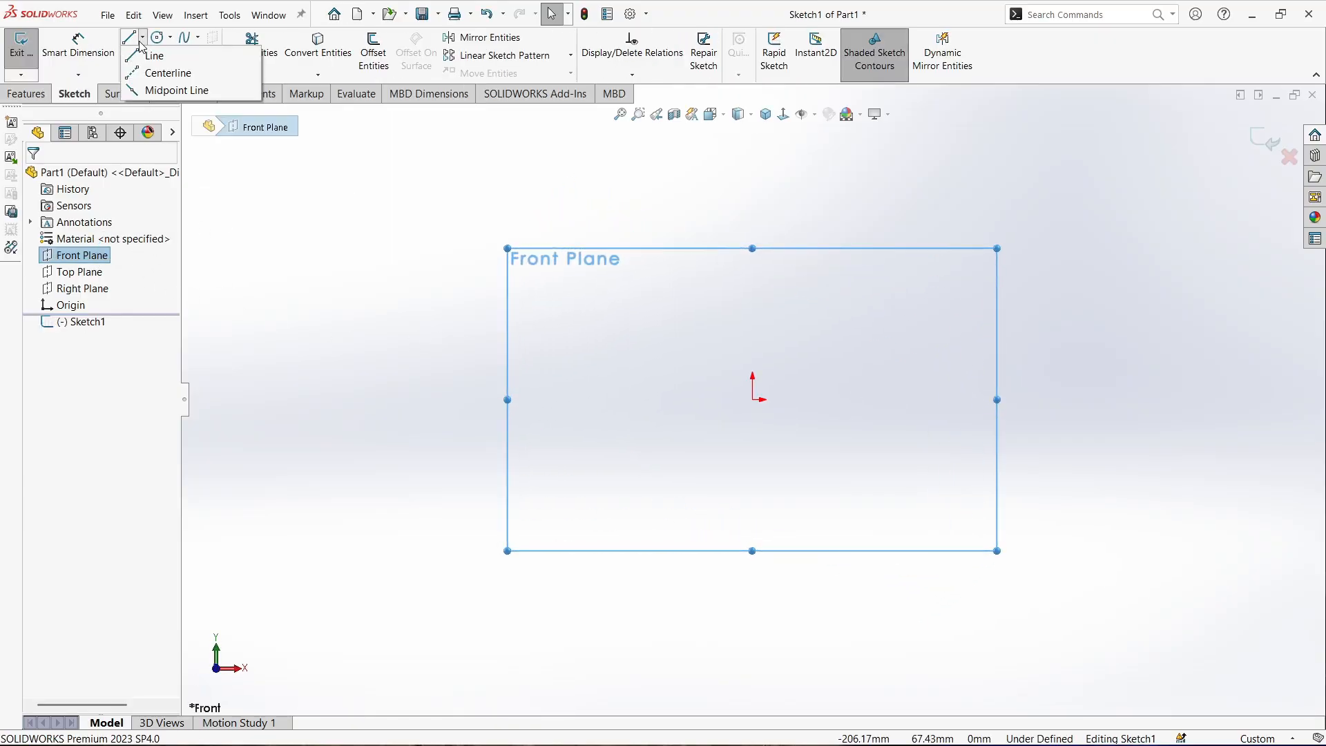
pyautogui.click(145, 73)
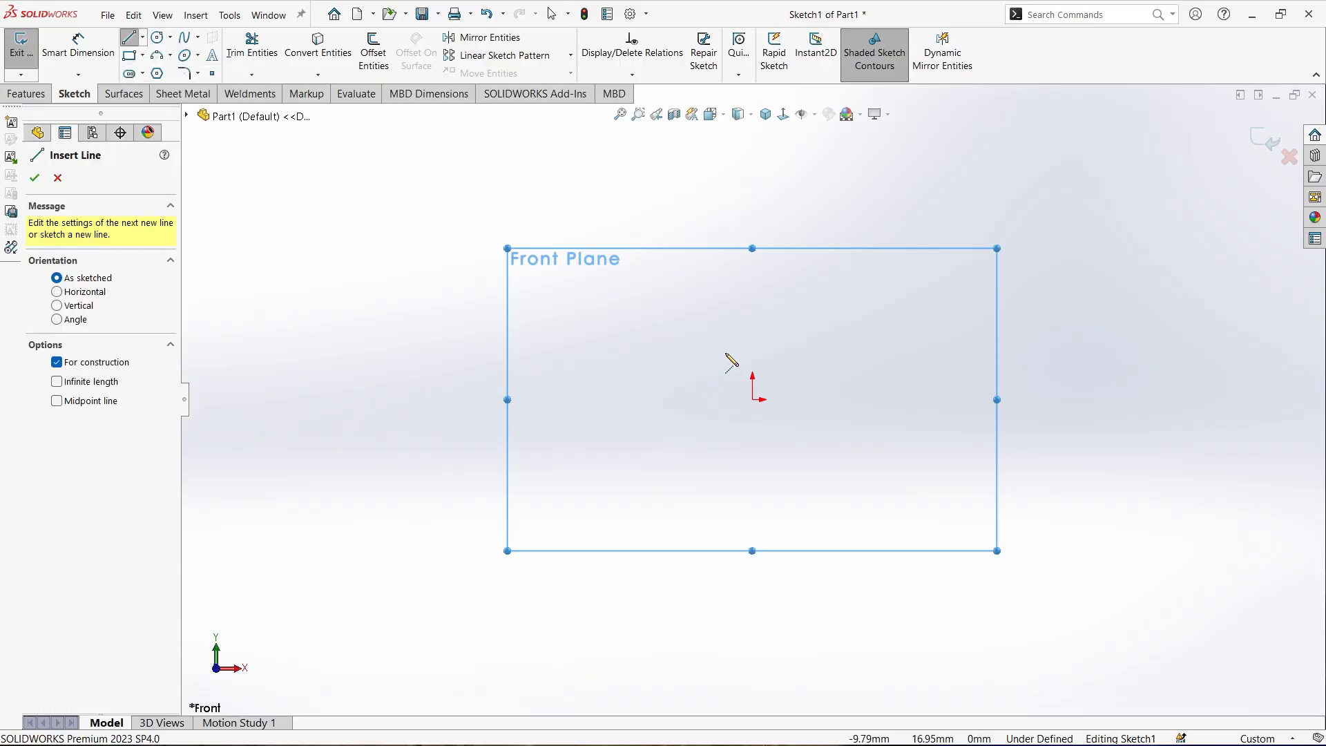
pyautogui.click(753, 400)
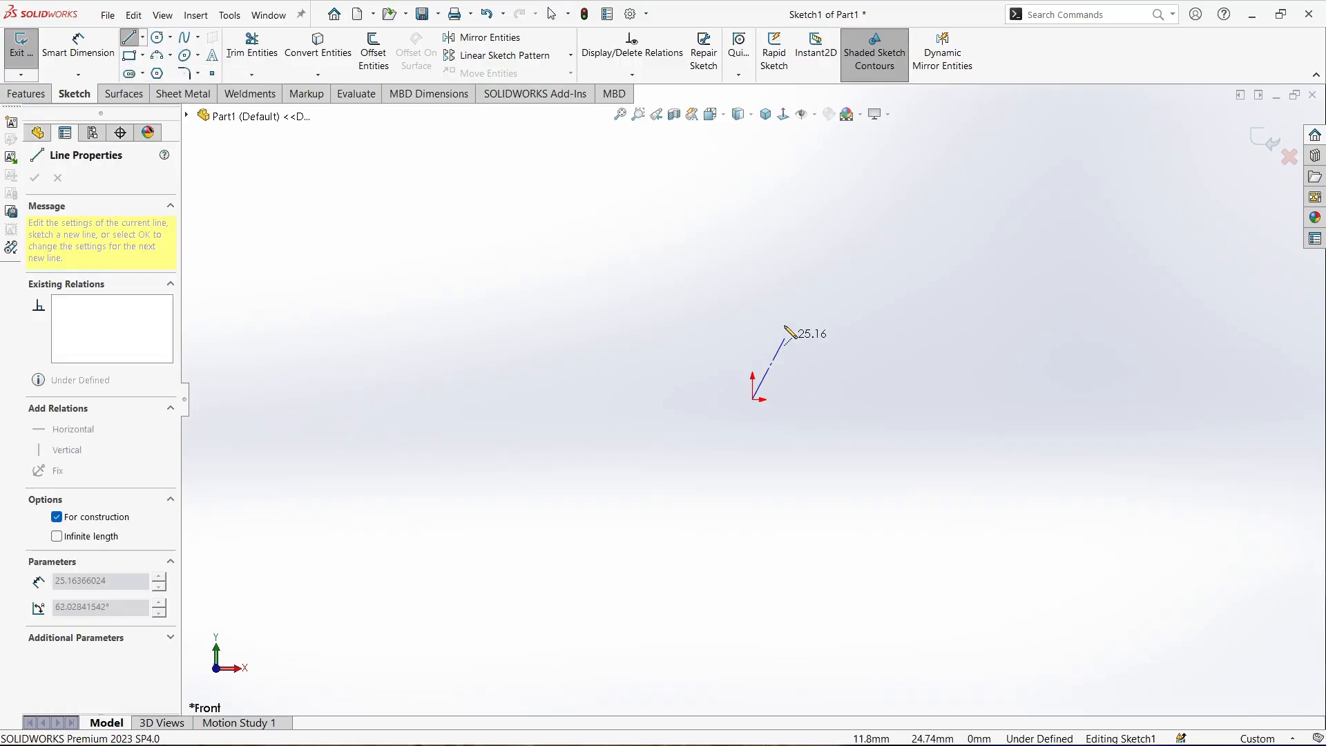
pyautogui.click(753, 193)
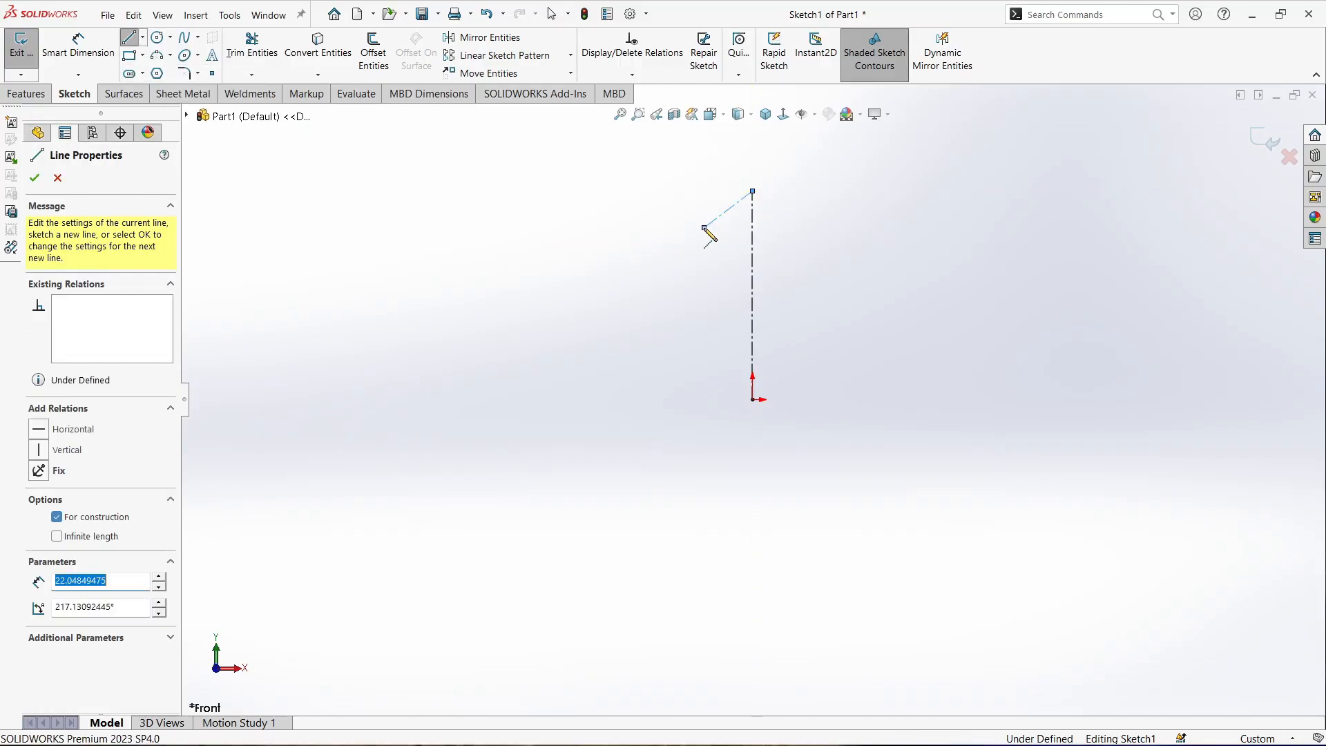
pyautogui.press('Escape')
# Draw a closed inverted-L line profile from the centerline's upper end down to origin level and back, with its edge on the centerline about 13 mm long
pyautogui.click(143, 37)
pyautogui.click(152, 52)
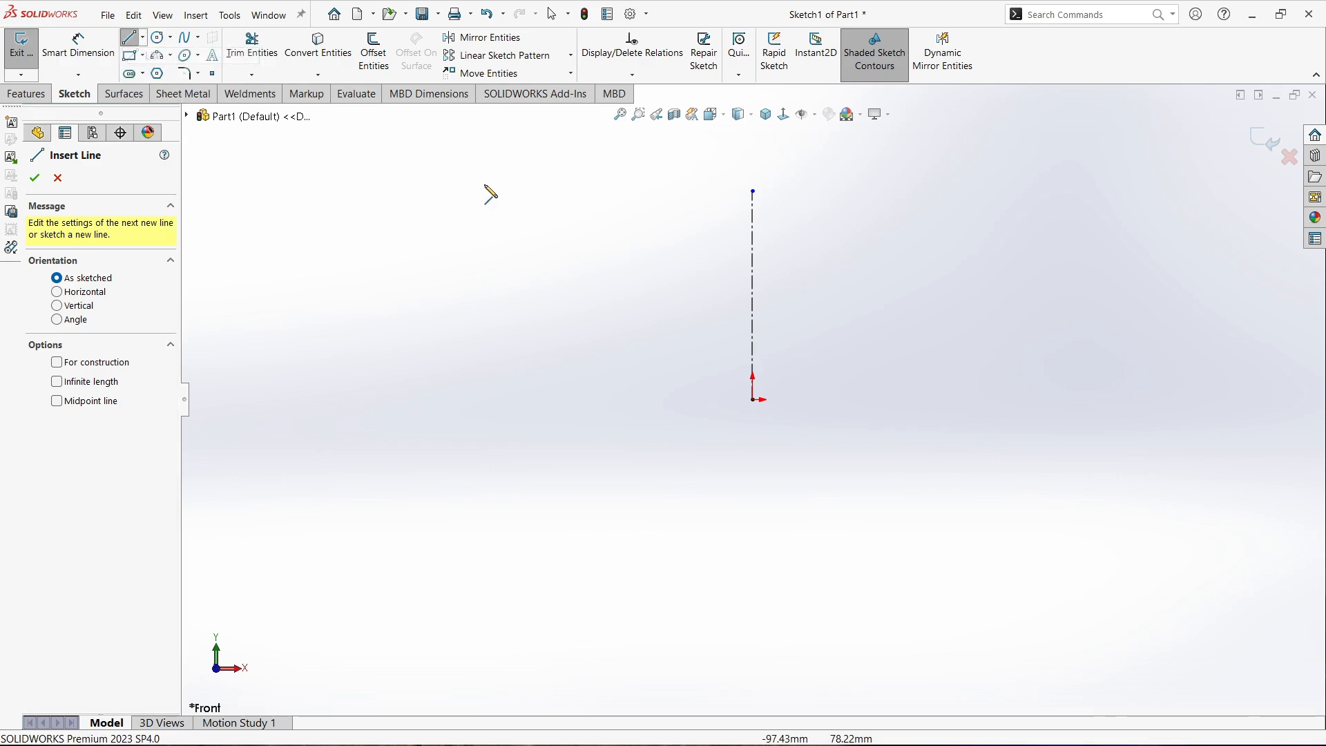
pyautogui.click(753, 191)
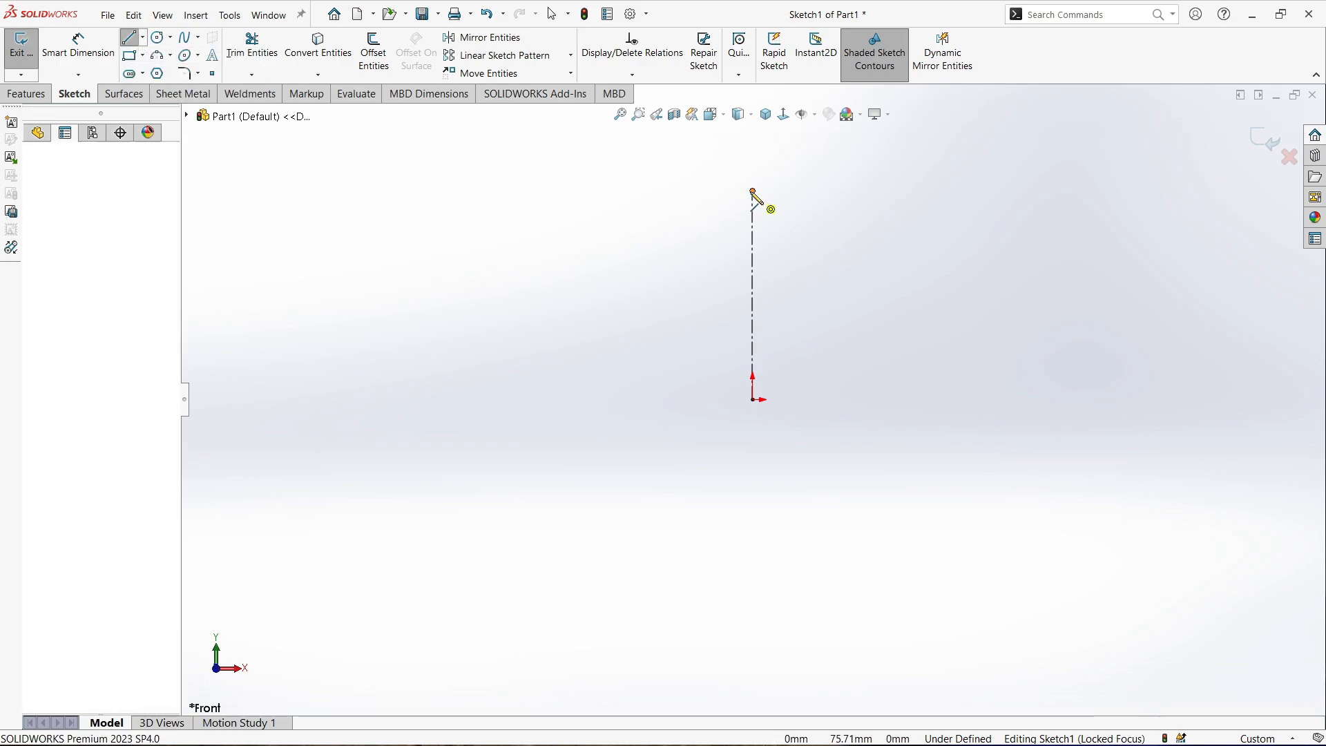
pyautogui.click(570, 191)
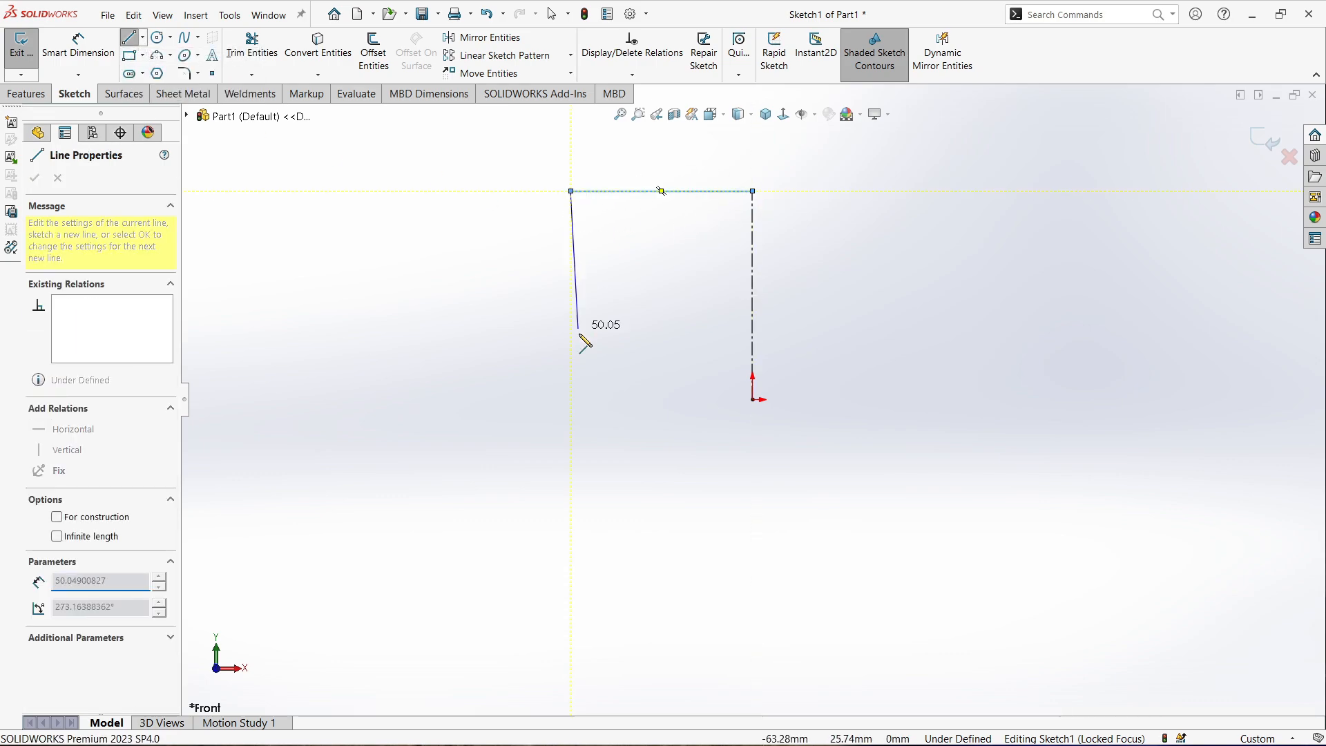
pyautogui.click(570, 399)
pyautogui.click(608, 399)
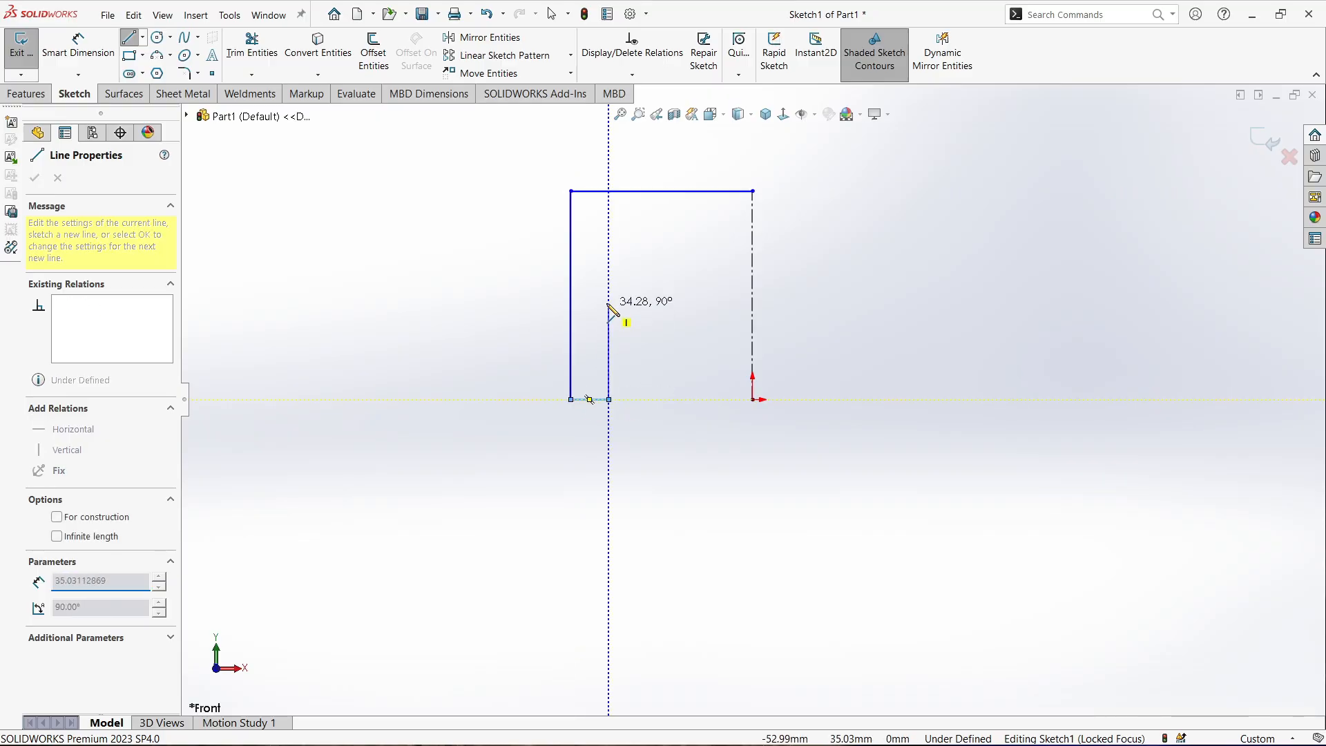
pyautogui.click(609, 226)
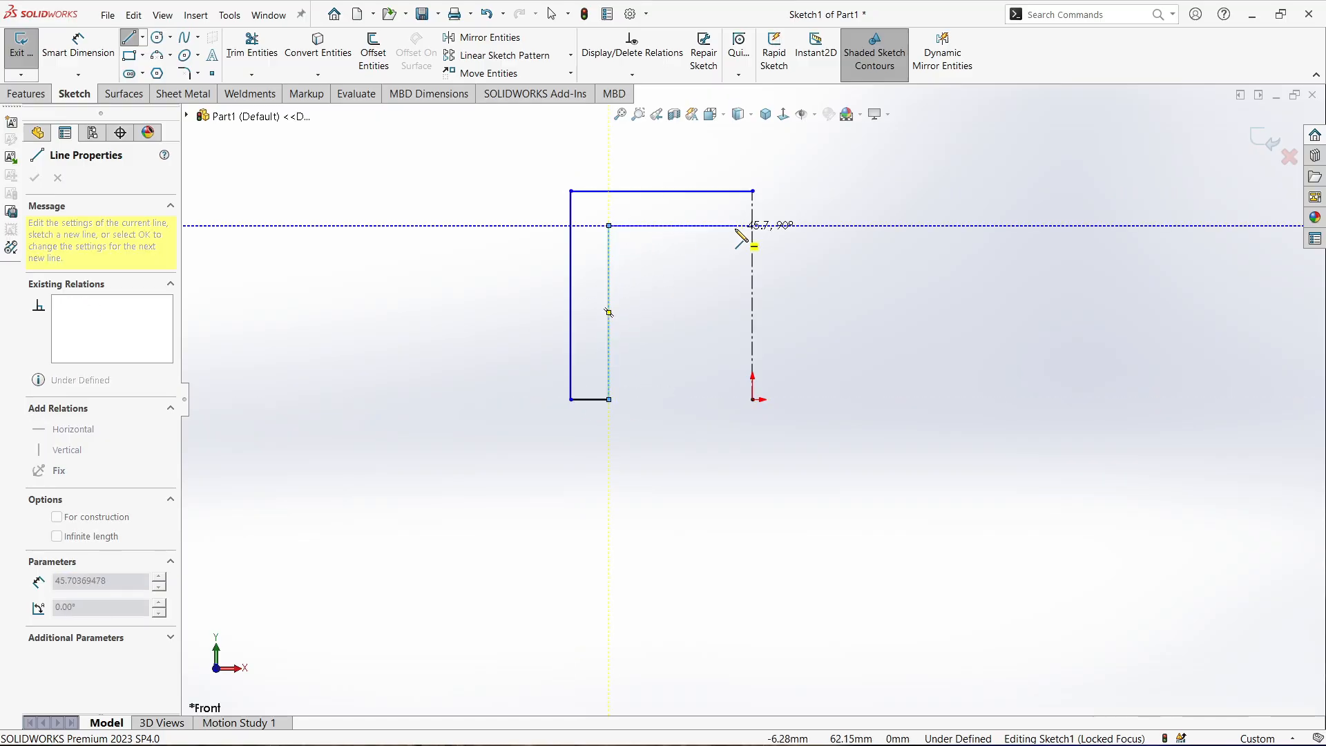
pyautogui.click(753, 225)
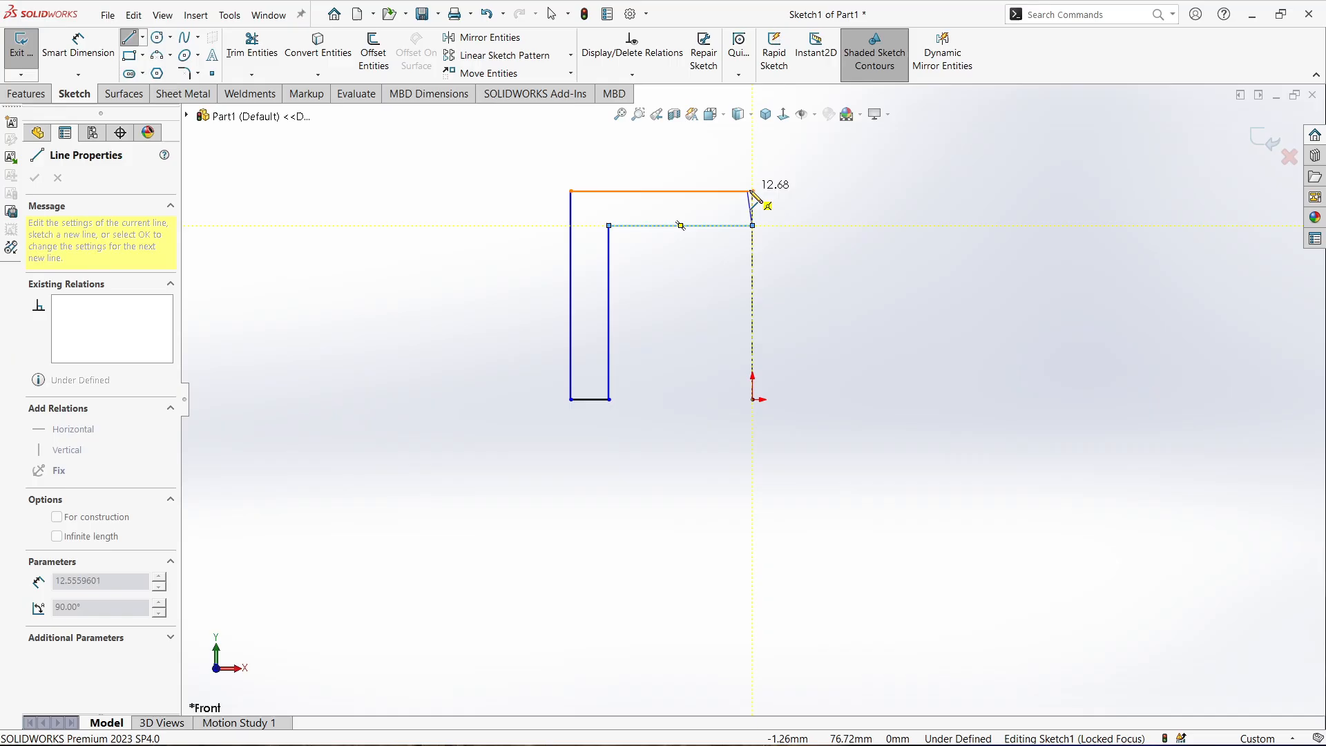
pyautogui.click(753, 192)
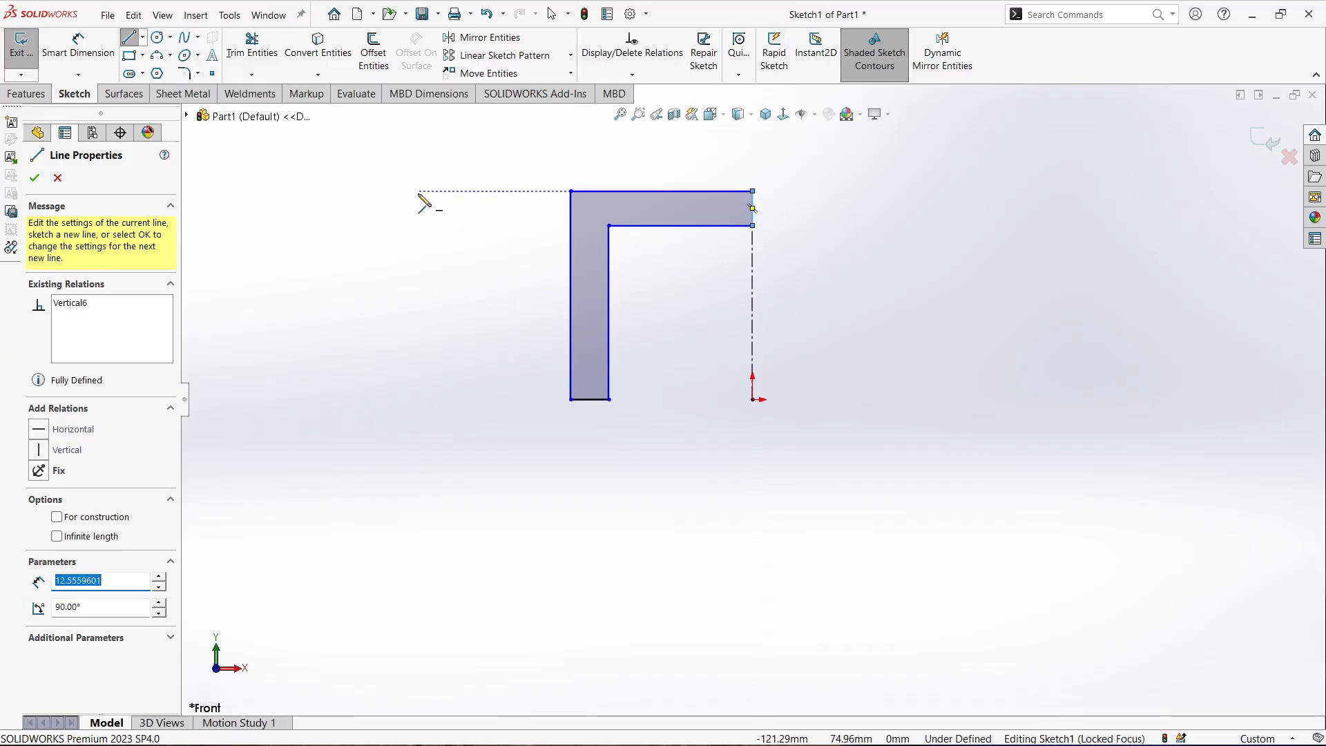
# Add a 67.5 mm diametric dimension between the profile's inner vertical line and the centerline
pyautogui.click(78, 47)
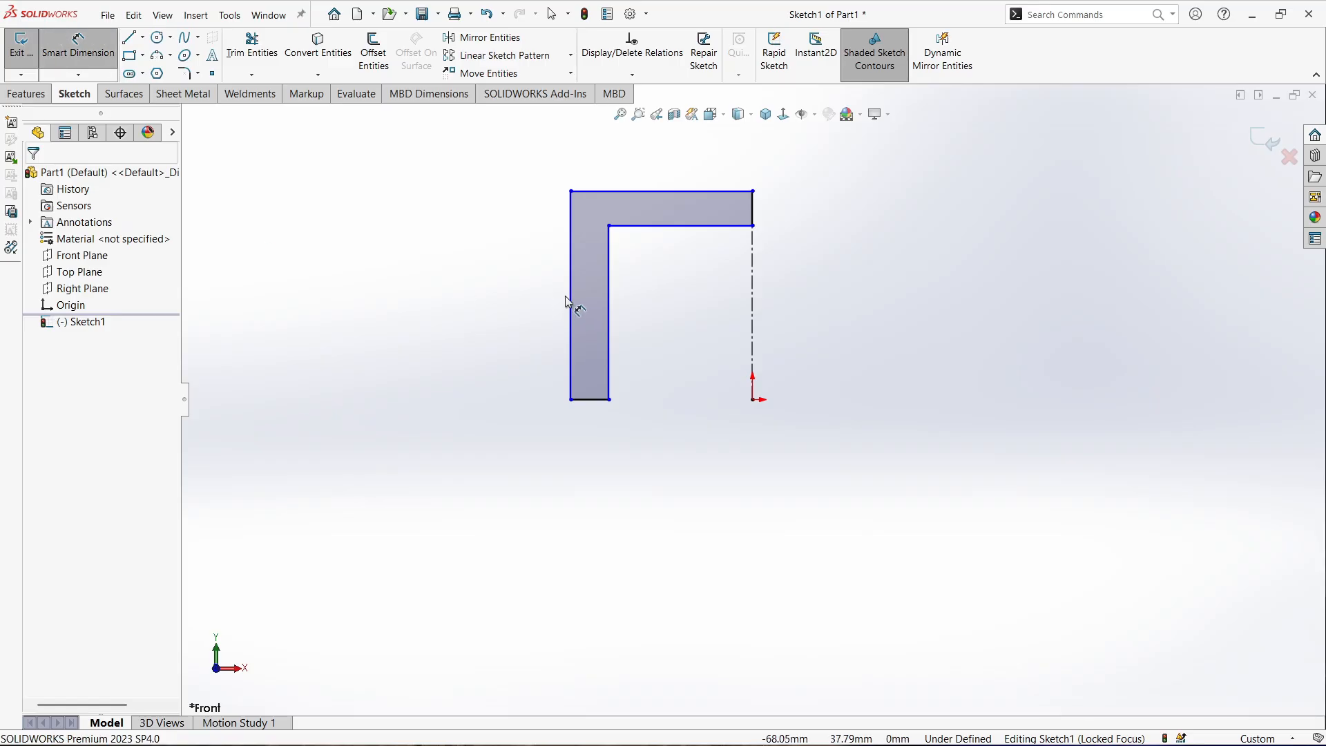
pyautogui.click(609, 341)
pyautogui.click(752, 346)
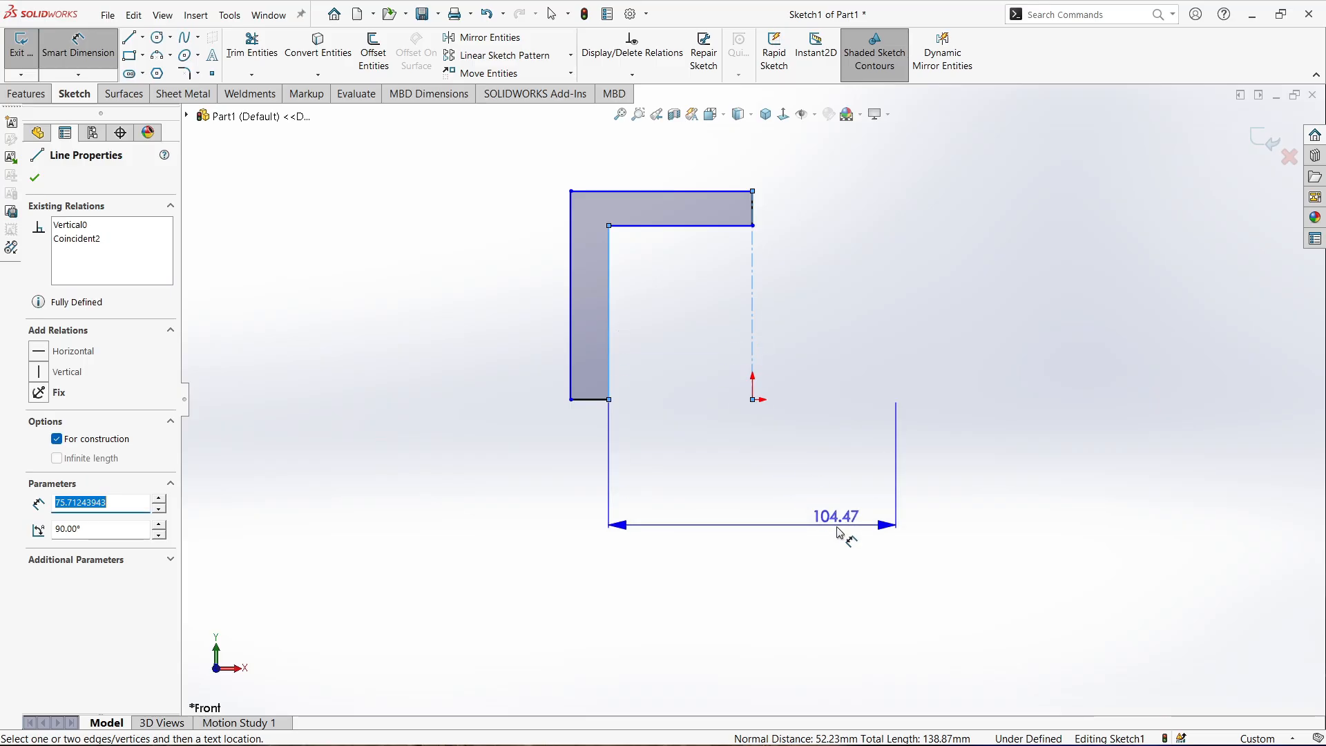
pyautogui.click(836, 515)
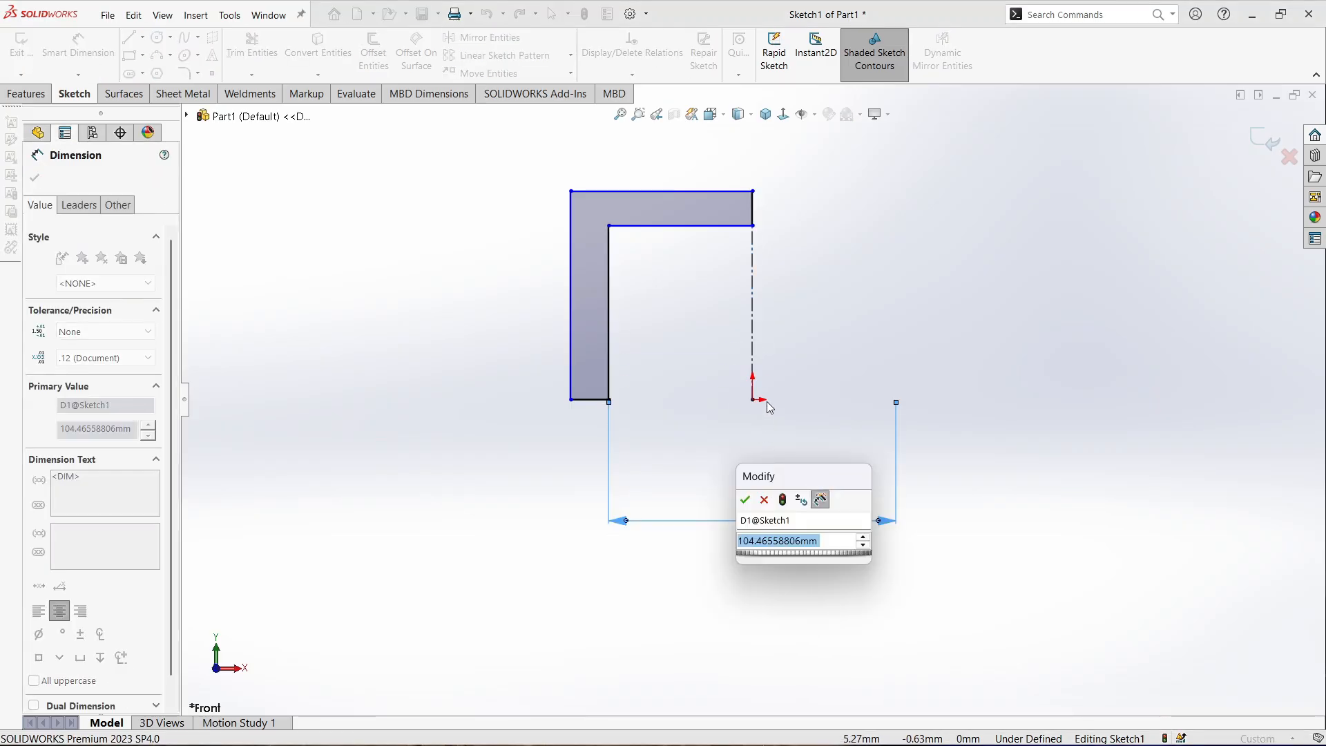
pyautogui.press('Home')
pyautogui.press('Delete')
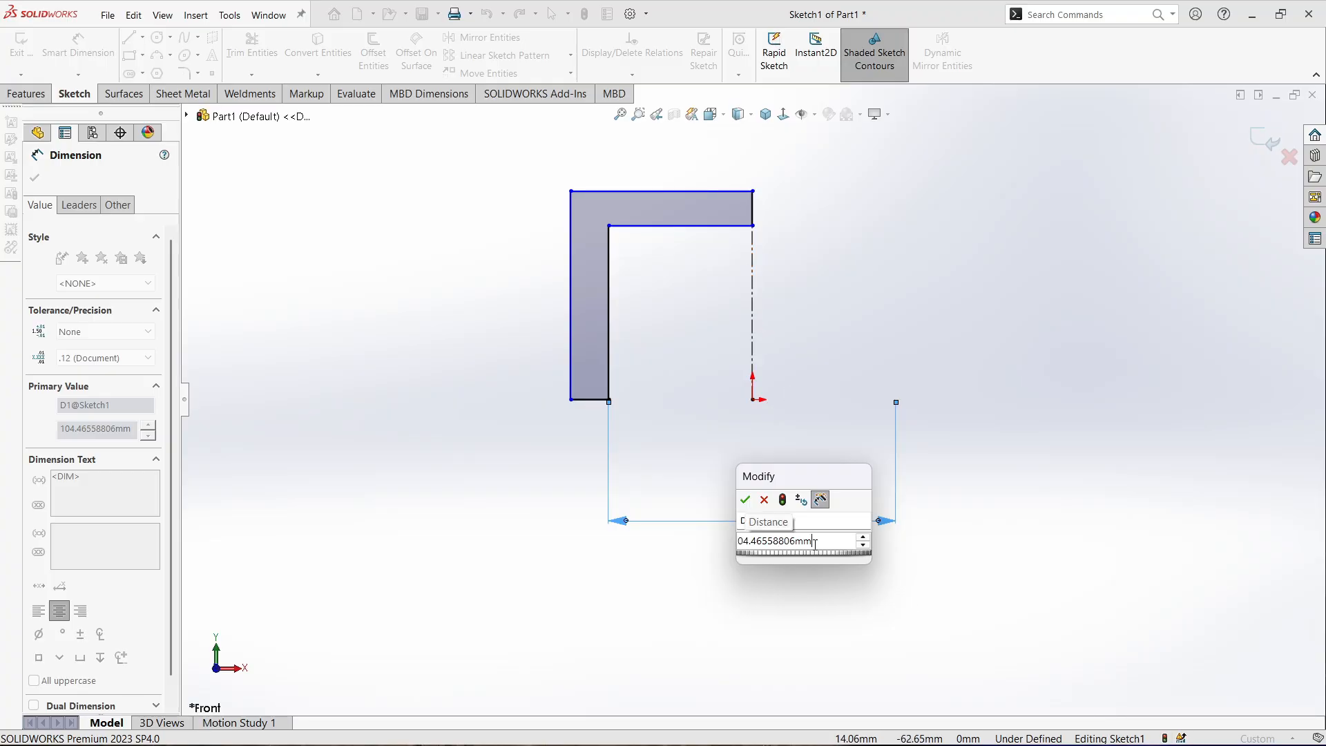
pyautogui.write('6')
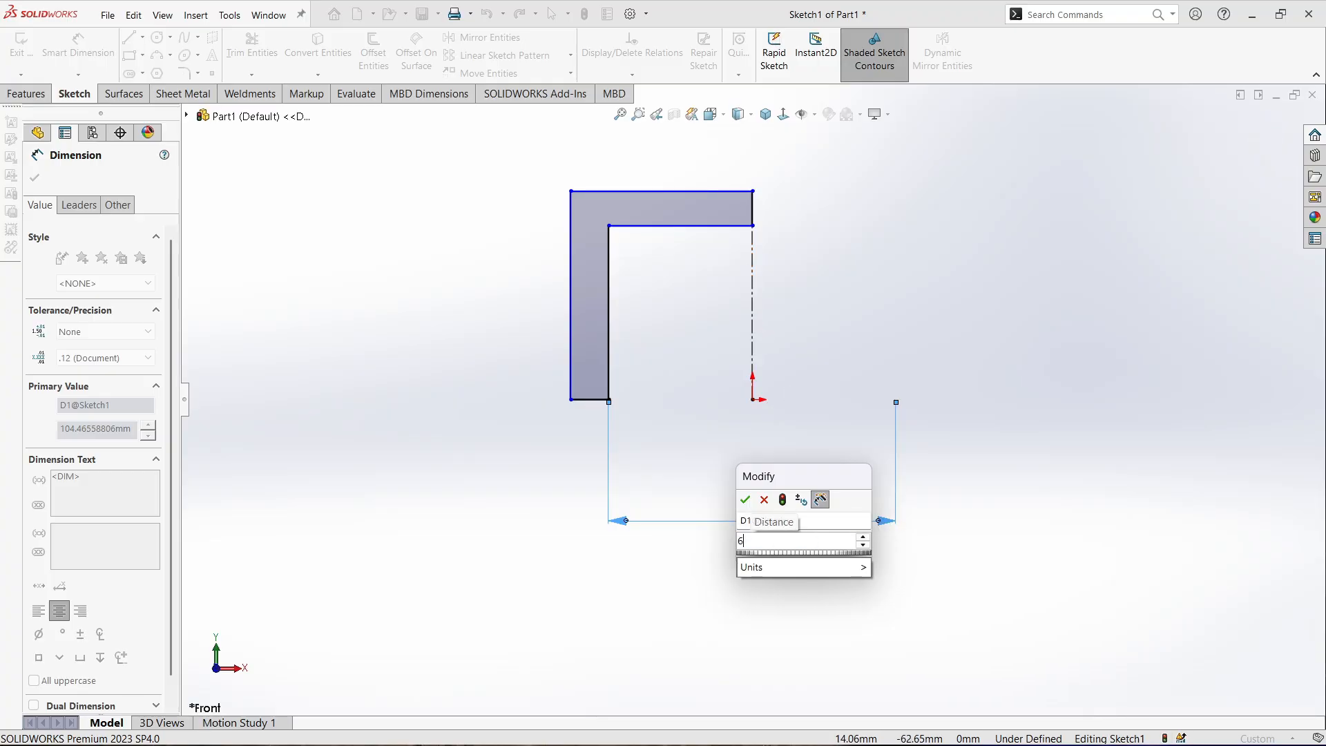
pyautogui.write('7.5')
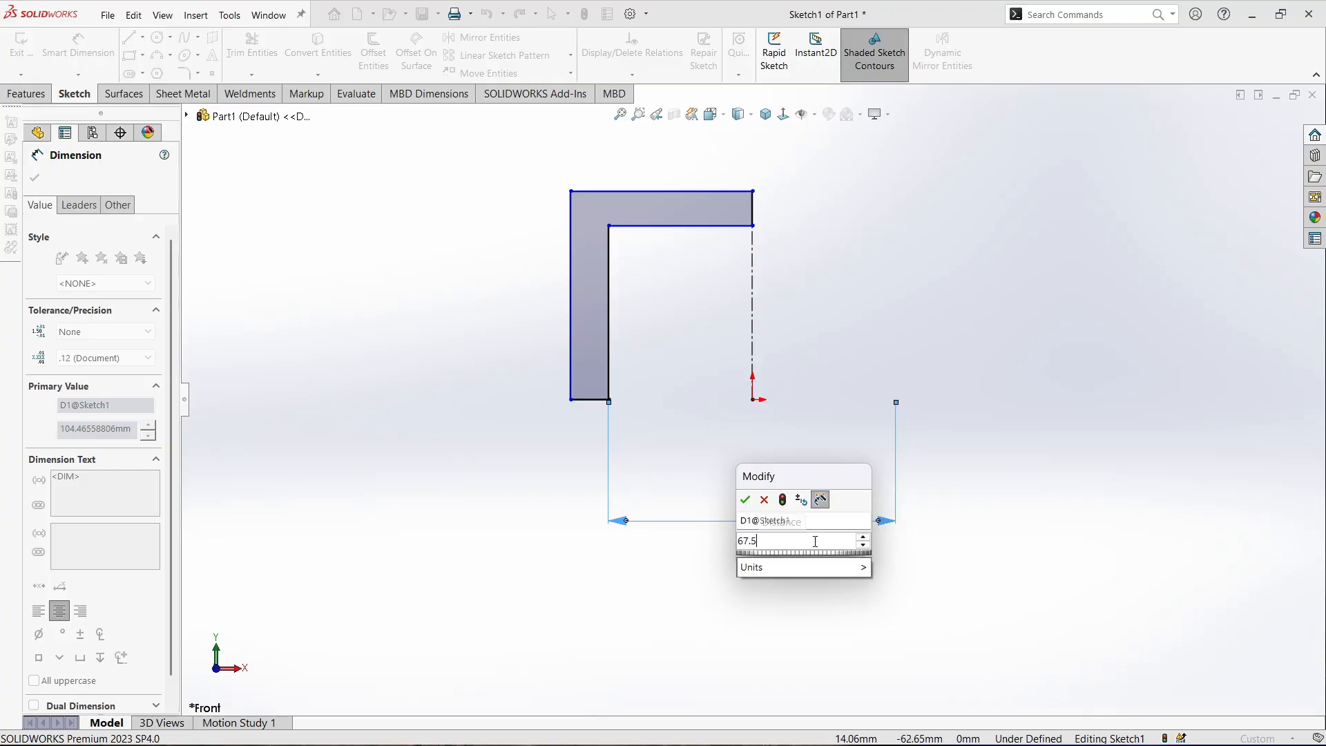
pyautogui.click(744, 500)
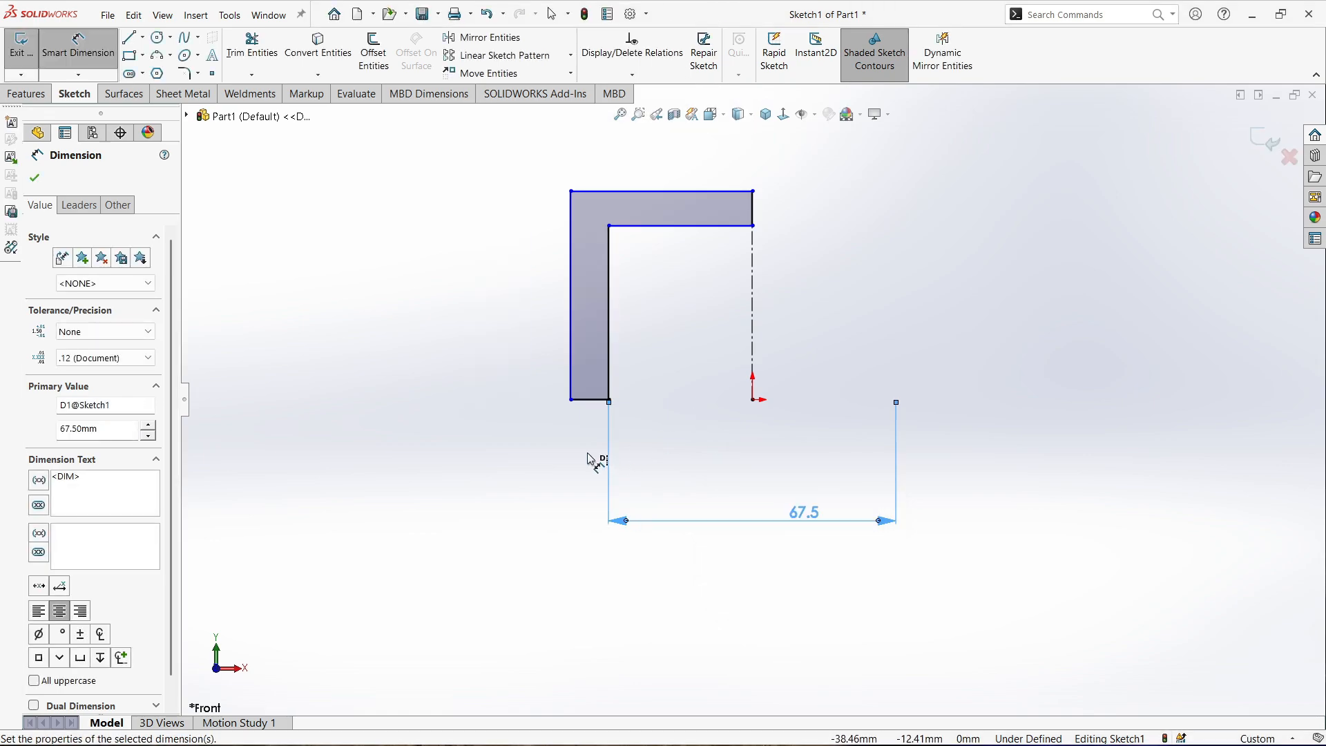
# Dimension the profile's outer vertical line to a height of 70 mm
pyautogui.click(573, 325)
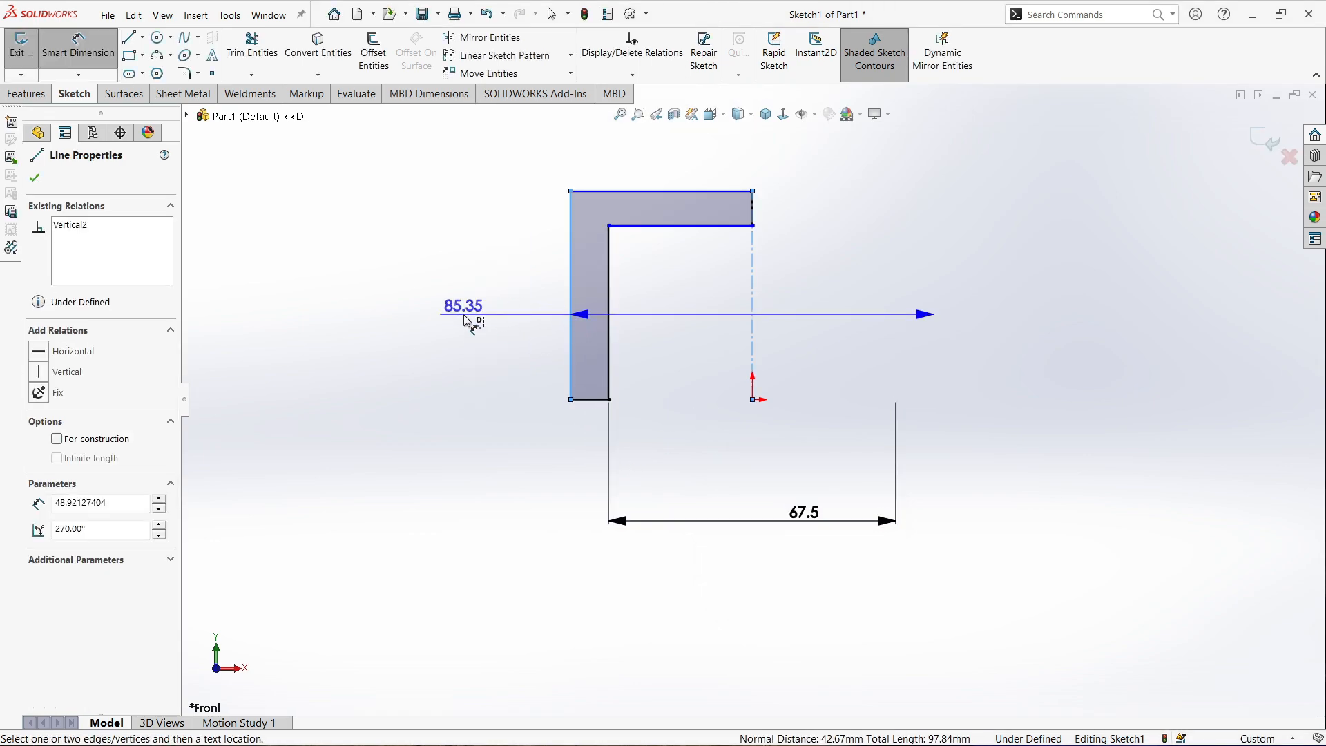
pyautogui.click(454, 304)
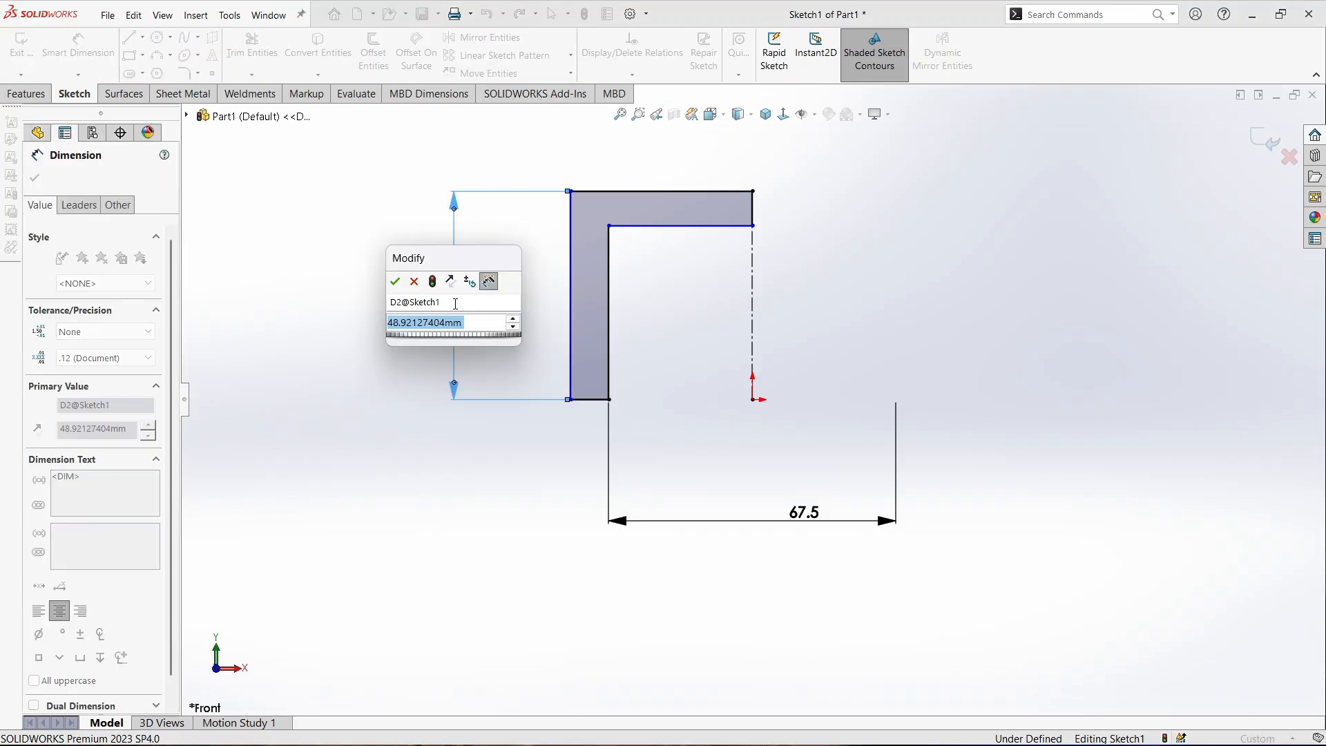
pyautogui.write('70')
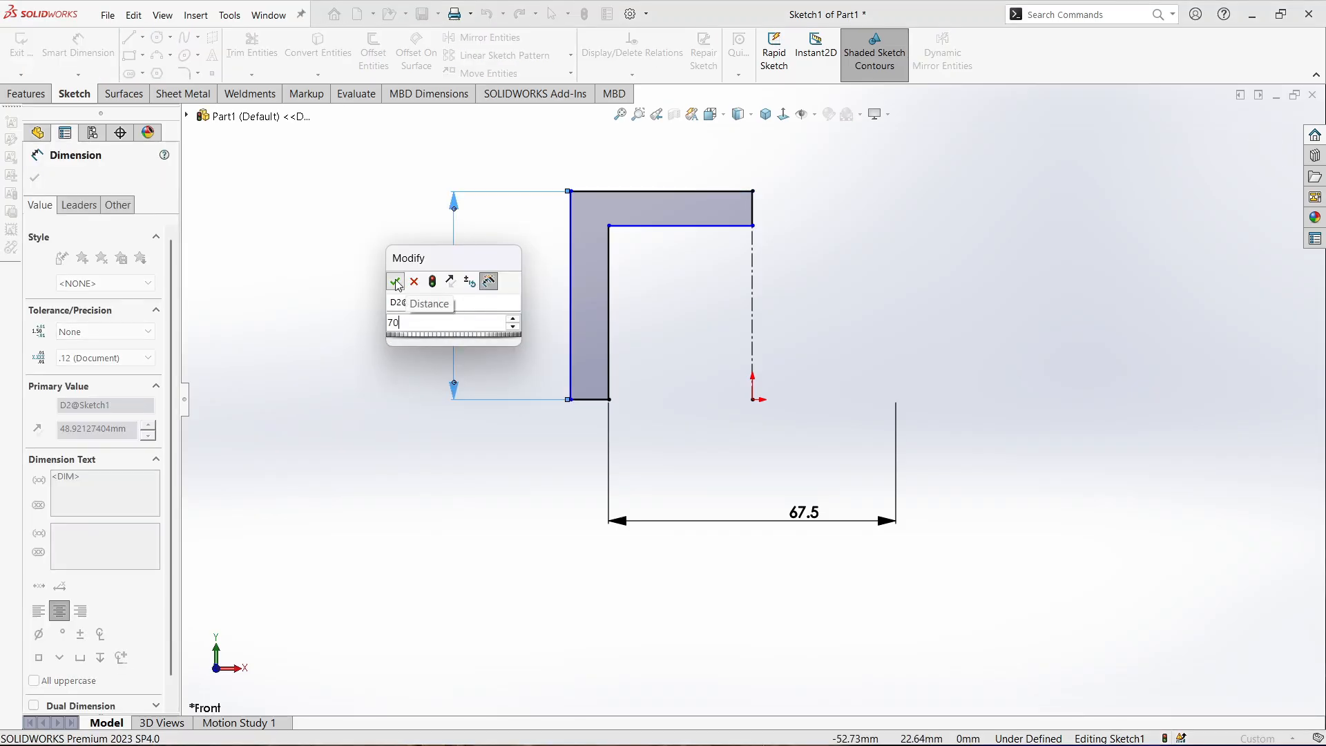
pyautogui.click(395, 281)
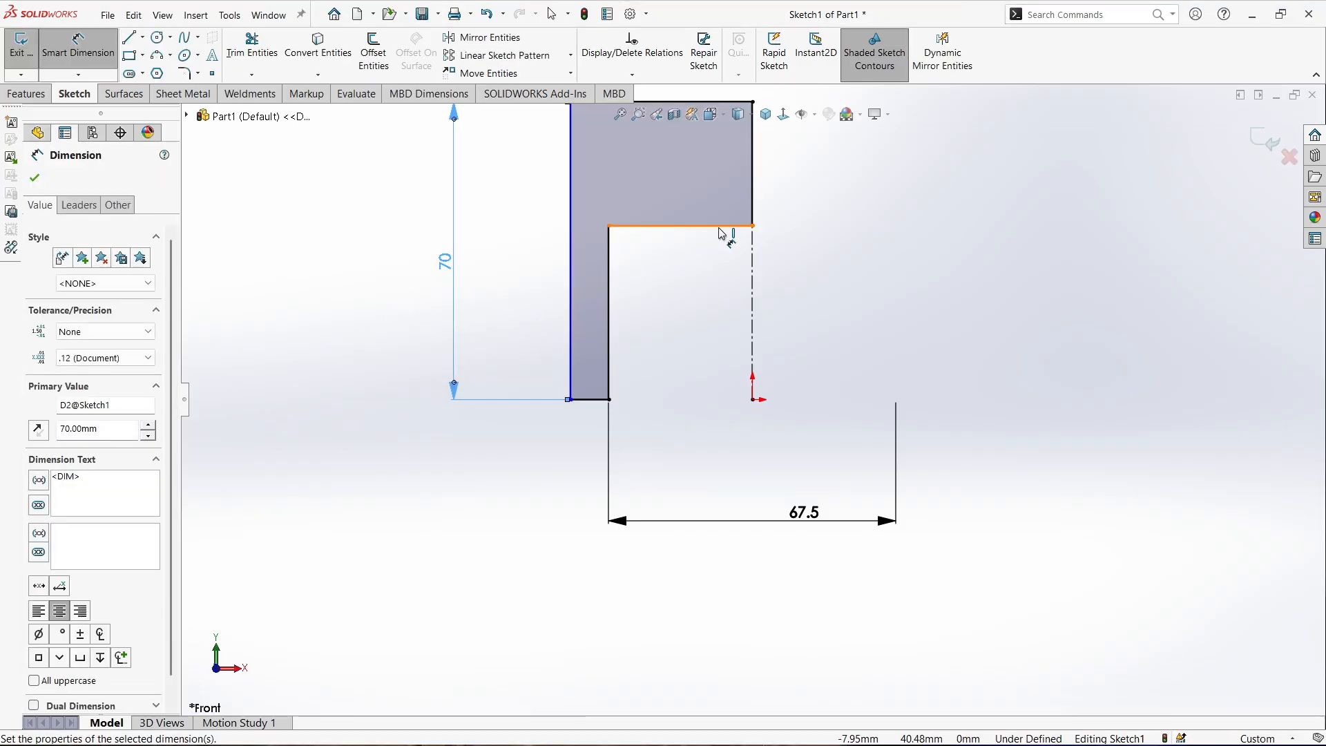
# Dimension the short vertical edge on the centerline to set the upper wall thickness to 6.25 mm
pyautogui.scroll(2, 734, 228)
pyautogui.scroll(-1, 738, 225)
pyautogui.click(763, 297)
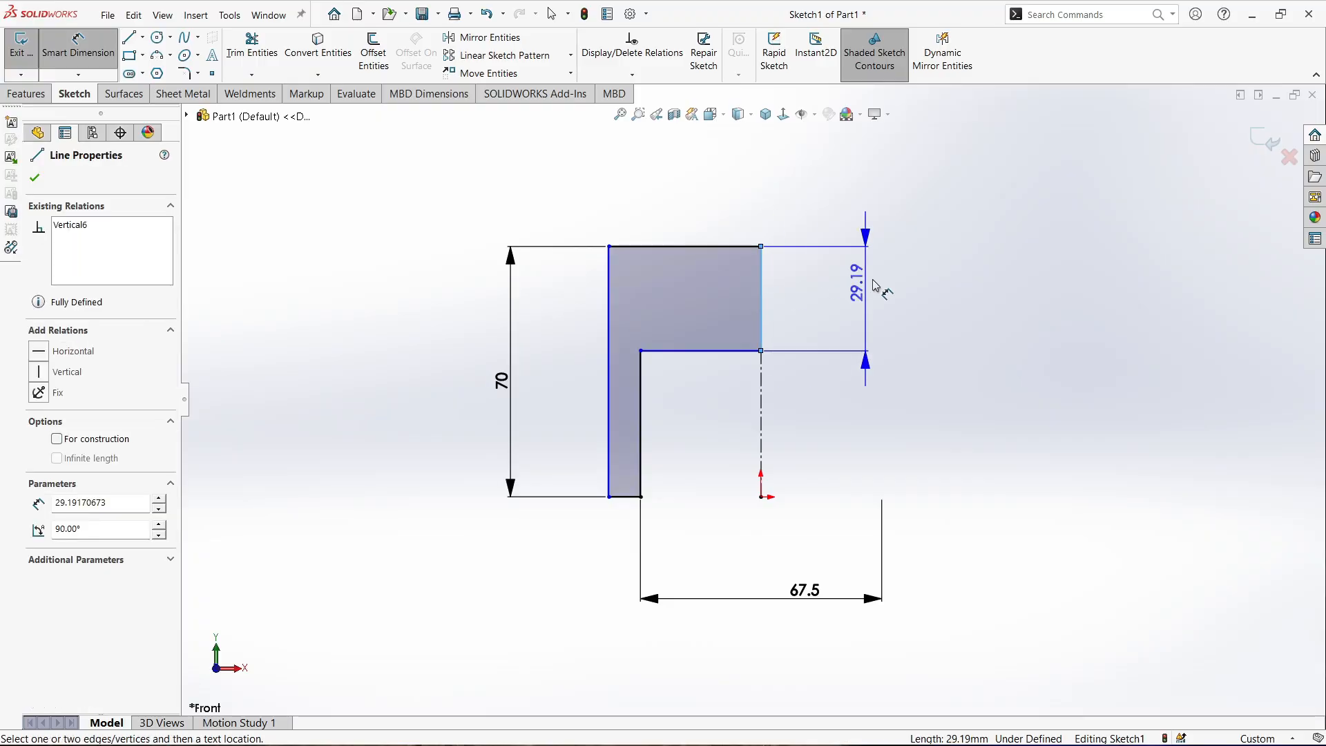
pyautogui.click(873, 190)
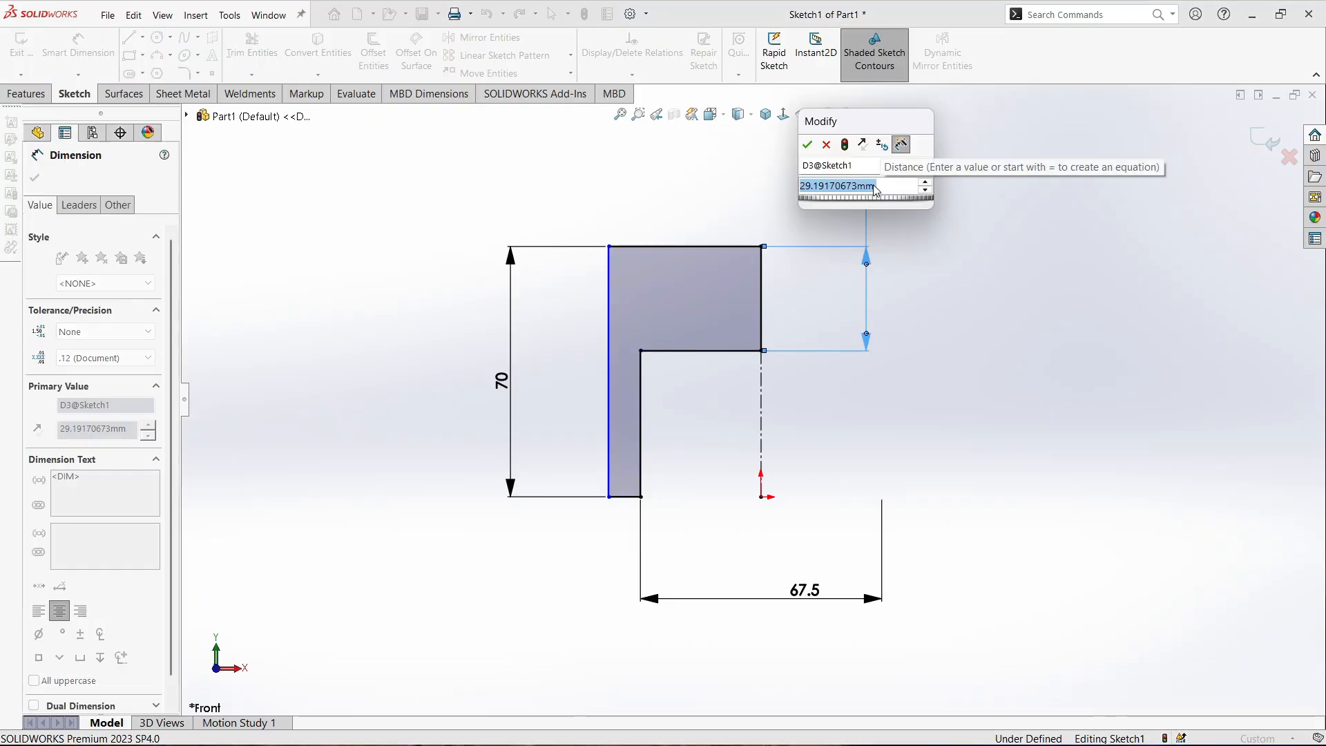
pyautogui.write('6.25')
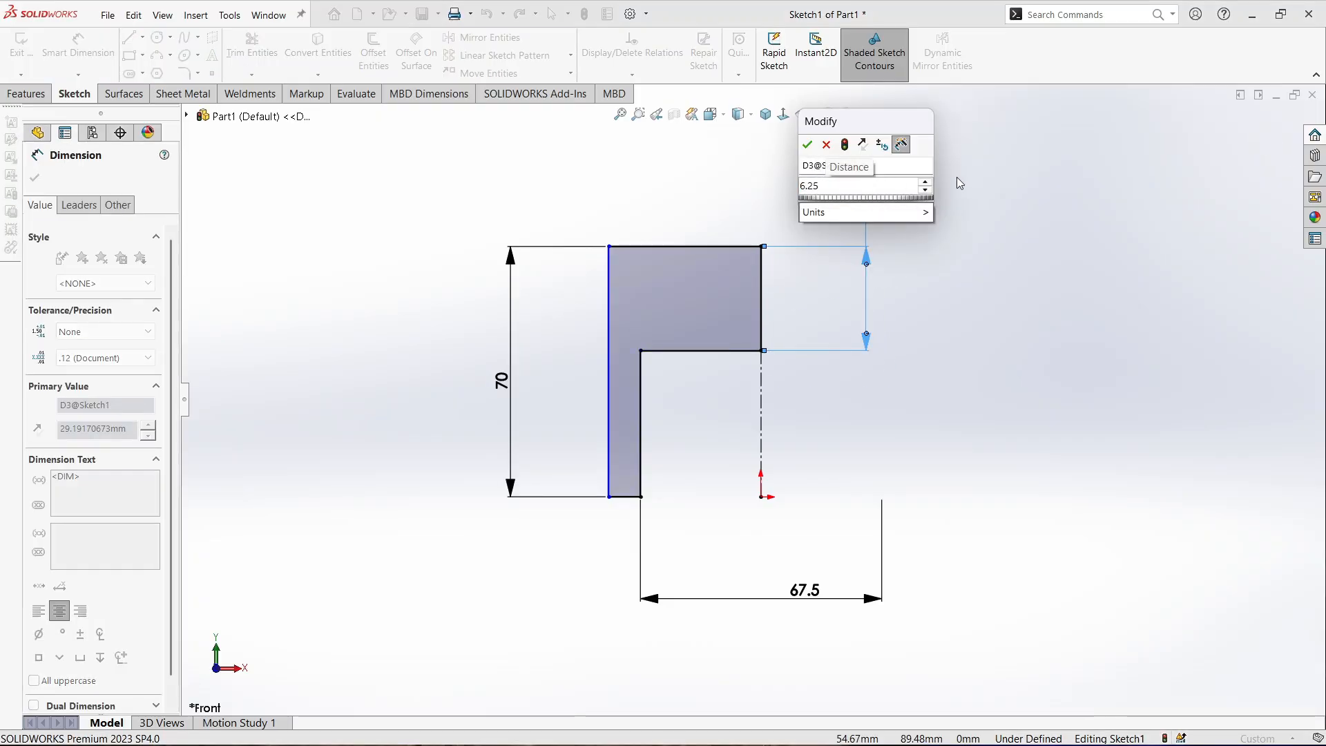
pyautogui.click(807, 145)
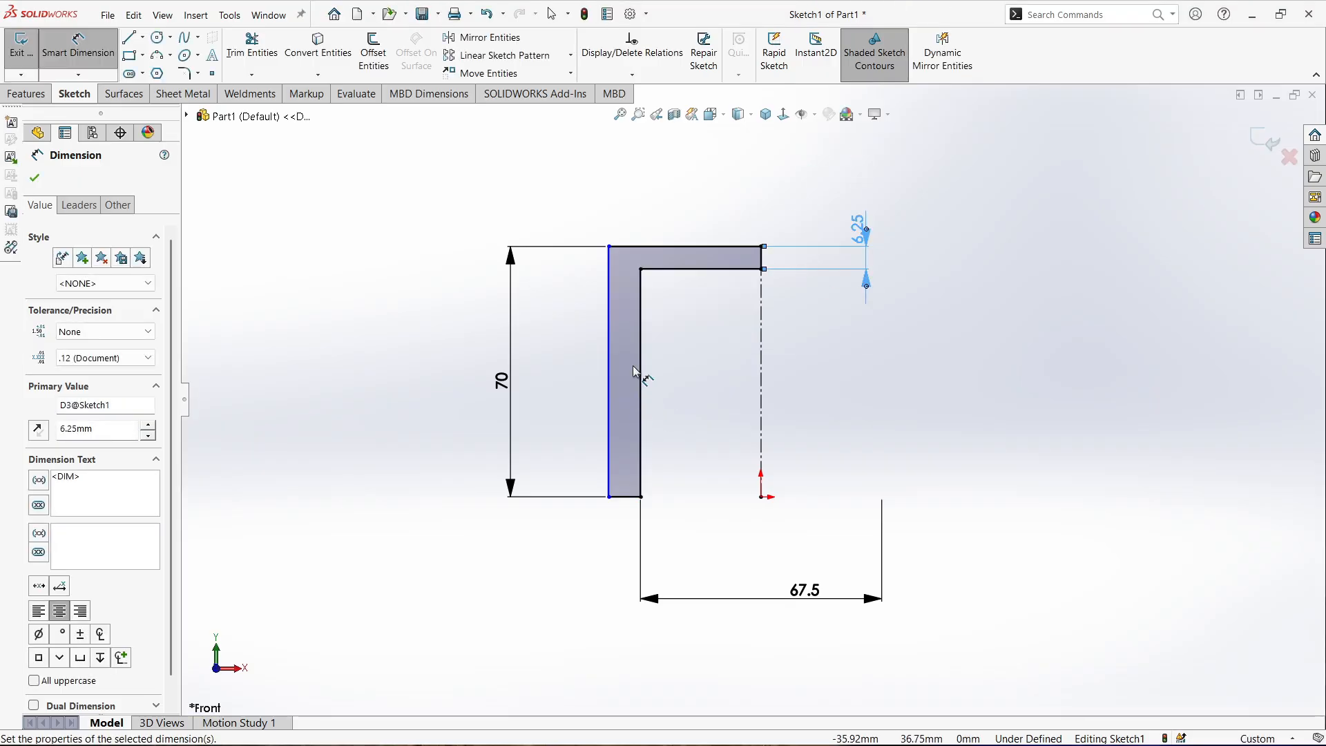
# Add an Equal relation between the short vertical edge on the centerline and the profile's bottom horizontal edge
pyautogui.press('Escape')
pyautogui.click(761, 259)
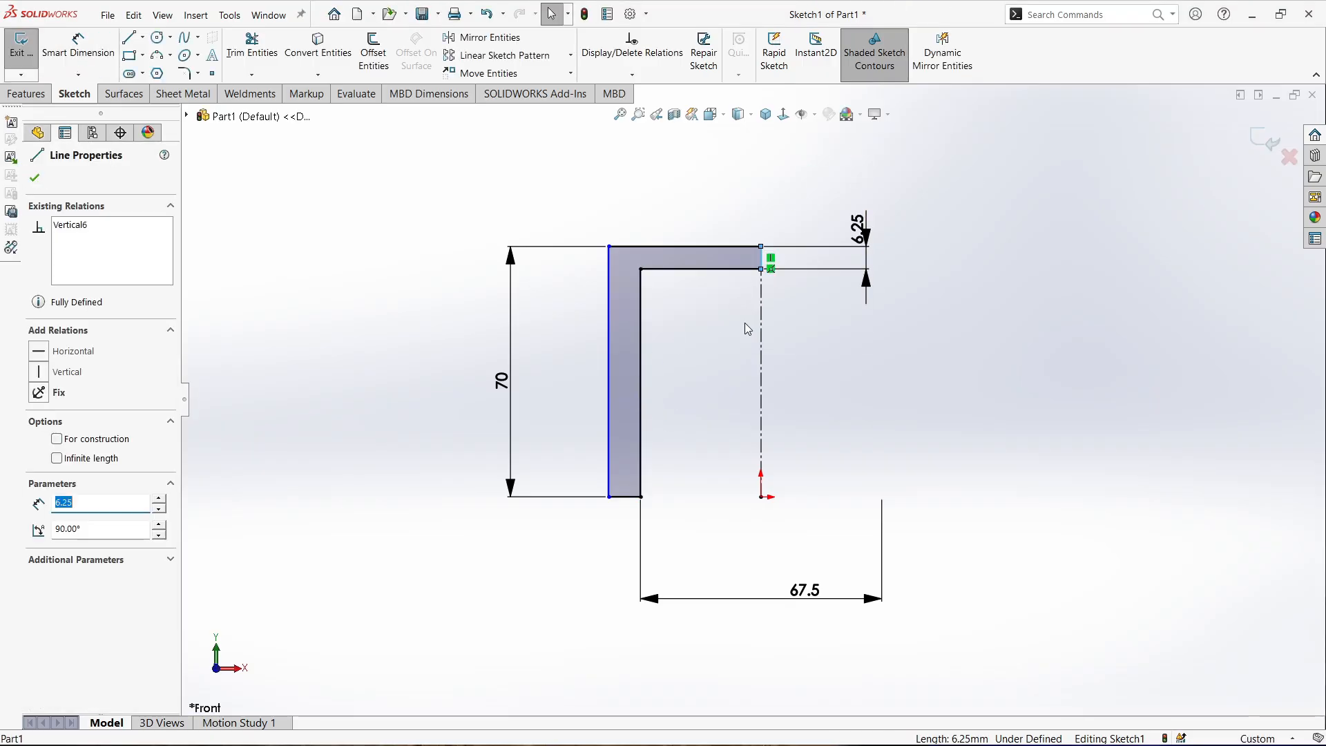
pyautogui.keyDown('ctrl'); pyautogui.click(625, 497); pyautogui.keyUp('ctrl')
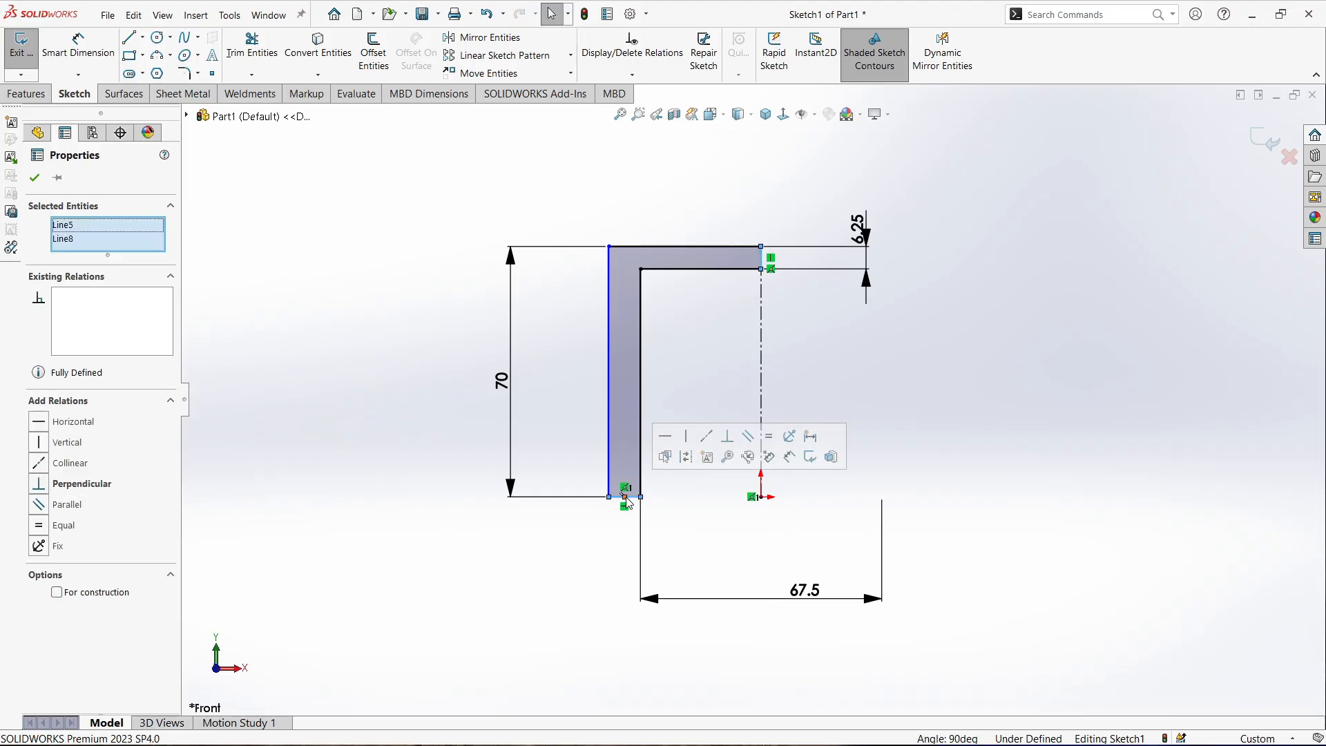
pyautogui.click(770, 437)
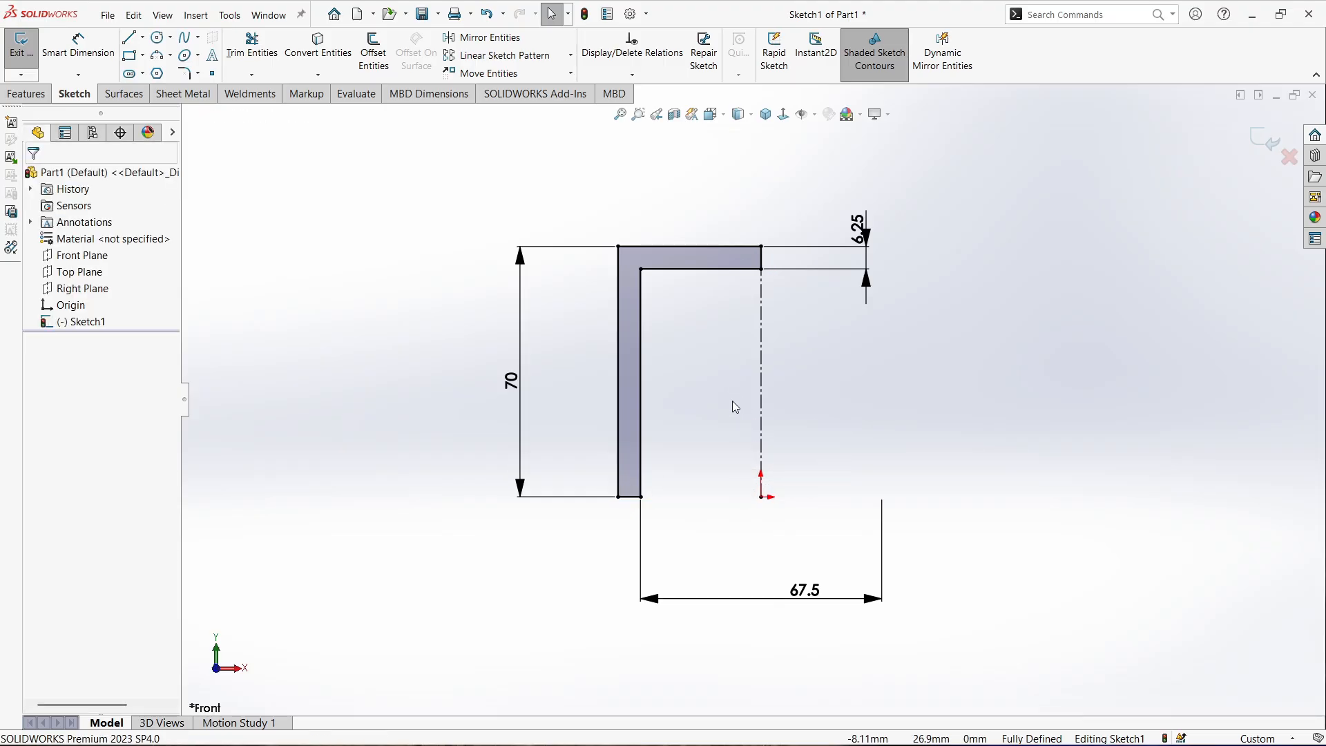
# Sketch Fillet the profile's inner corner with a 10 mm radius and move its radius dimension outside the profile
pyautogui.scroll(3, 759, 380)
pyautogui.scroll(-3, 727, 304)
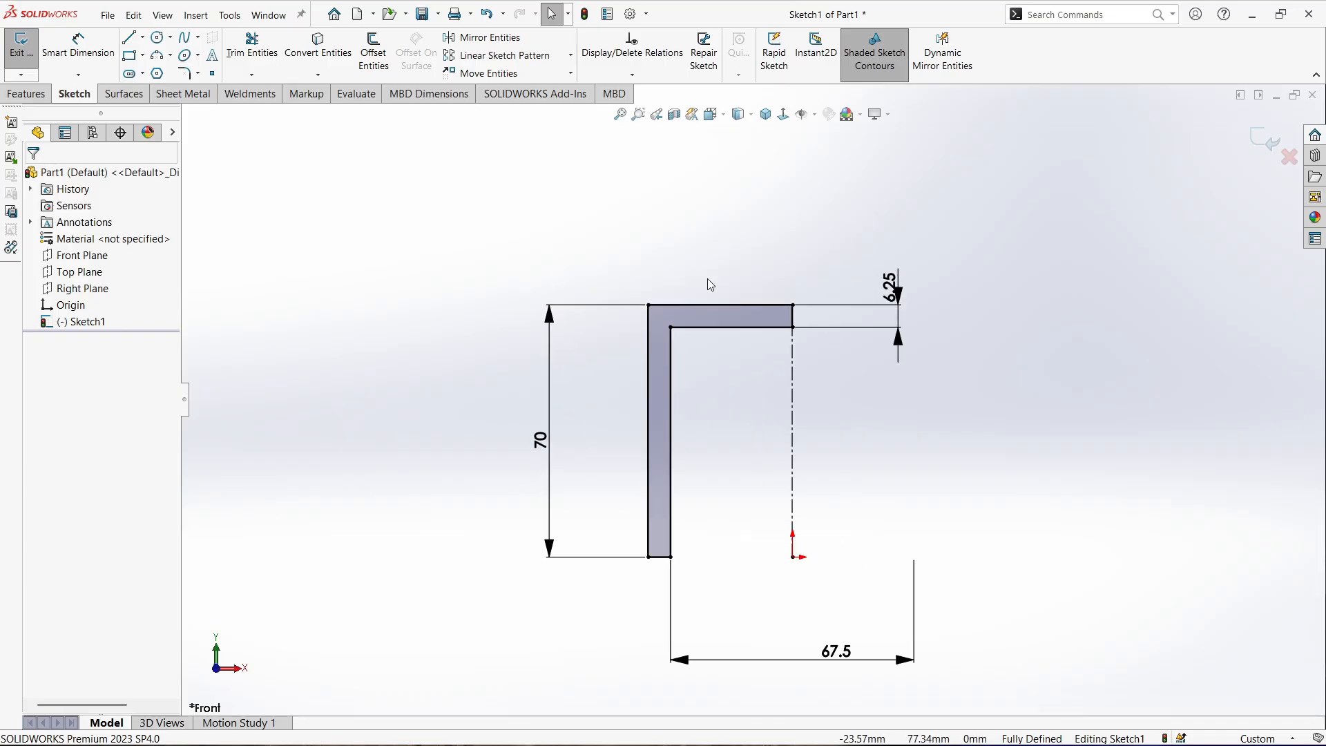
pyautogui.click(198, 73)
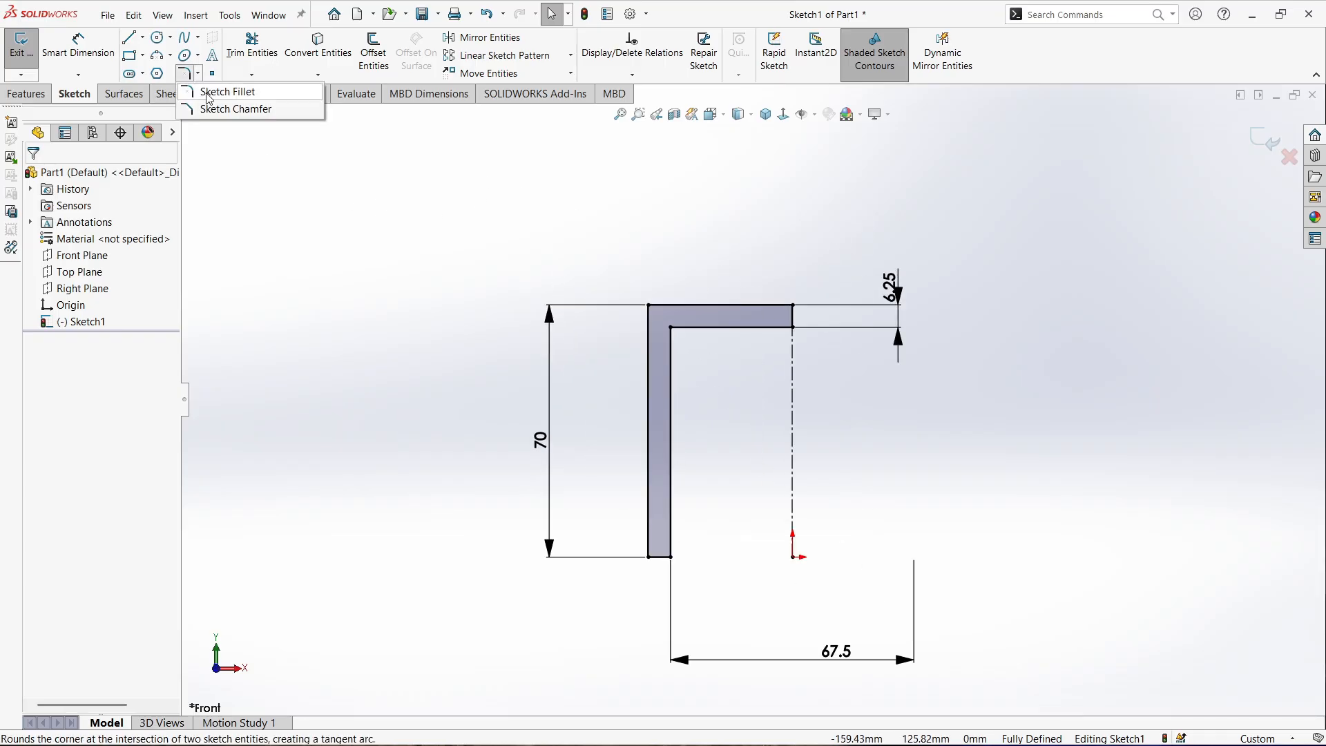
pyautogui.click(226, 96)
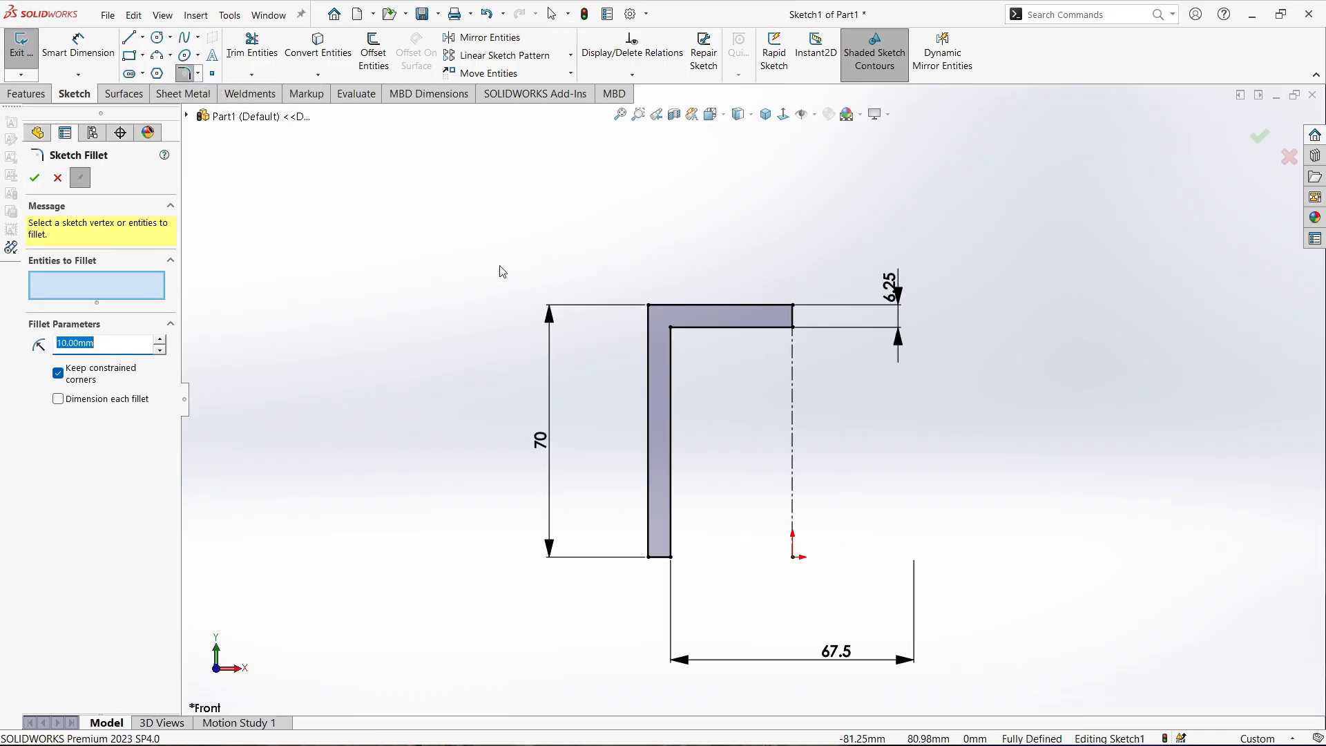
pyautogui.click(675, 351)
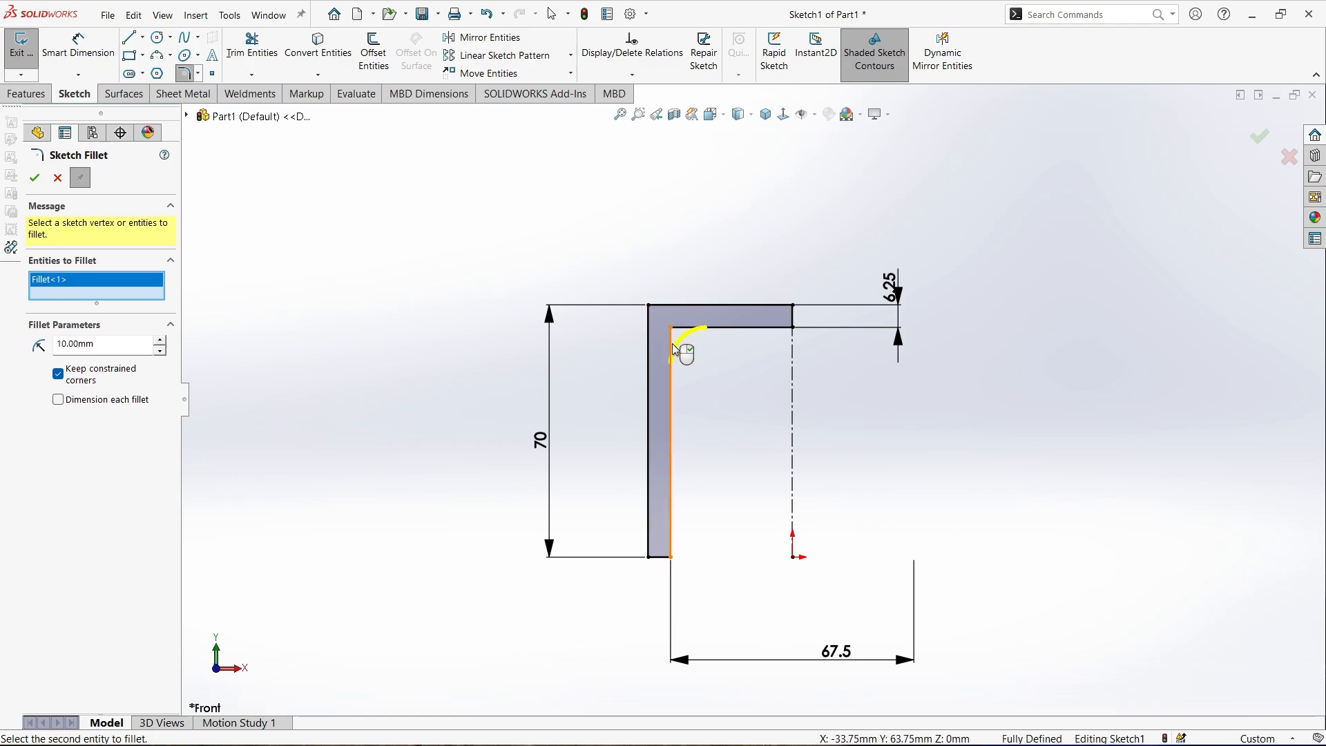
pyautogui.click(35, 178)
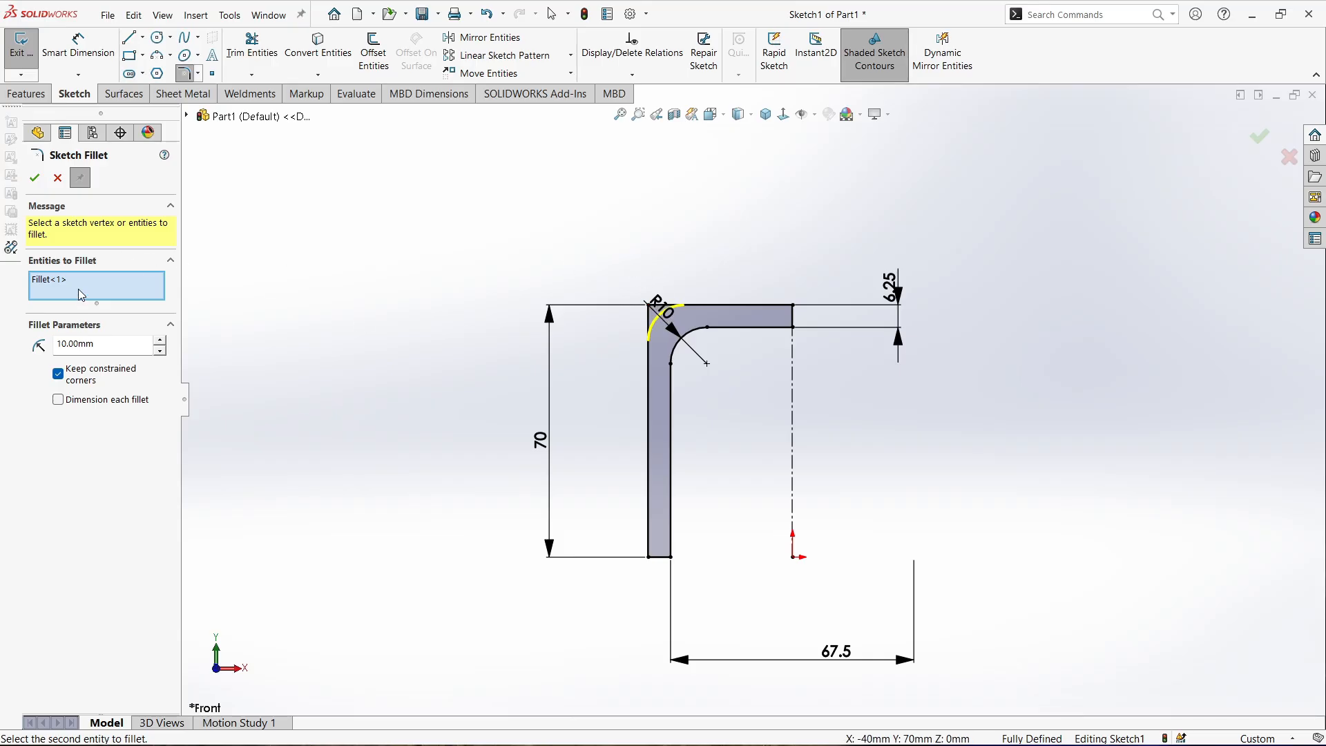
pyautogui.click(56, 183)
pyautogui.moveTo(673, 330); pyautogui.dragTo(603, 272)
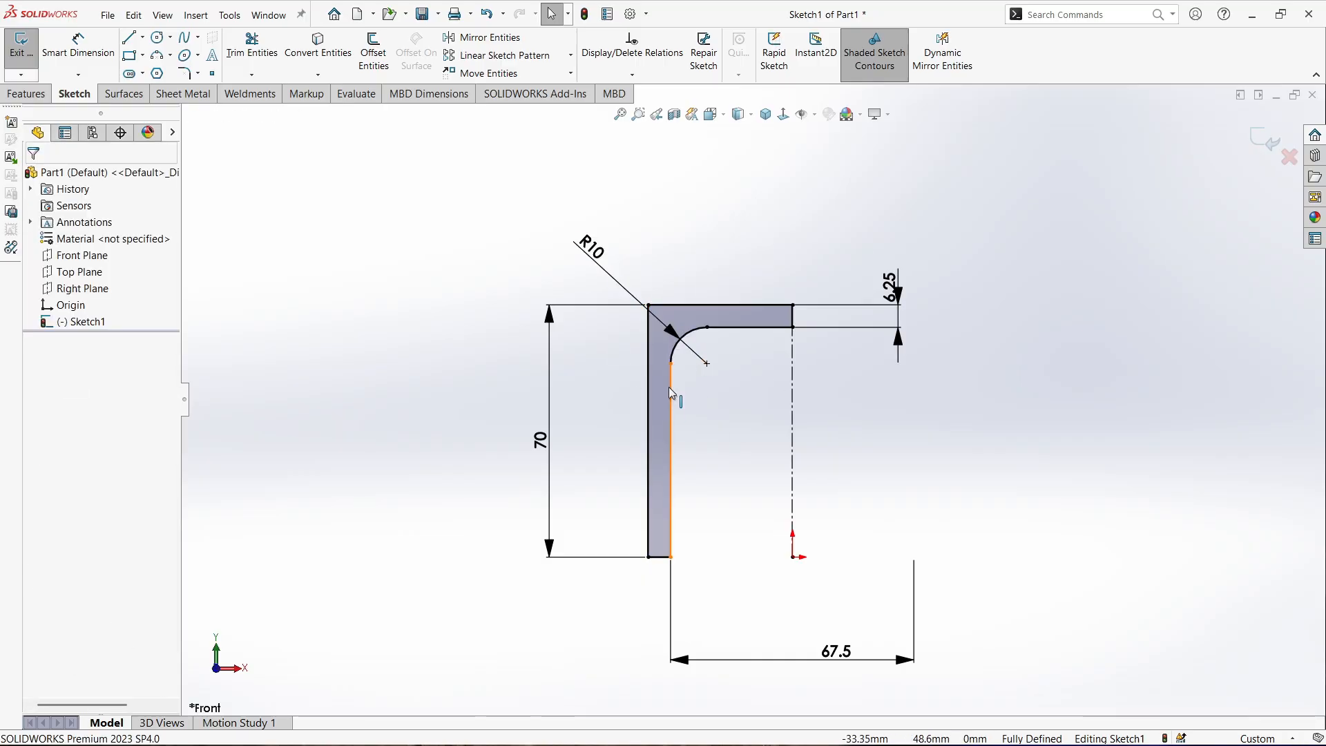
# Create a full Revolved Boss/Base from the L profile around the centerline
pyautogui.scroll(2, 669, 392)
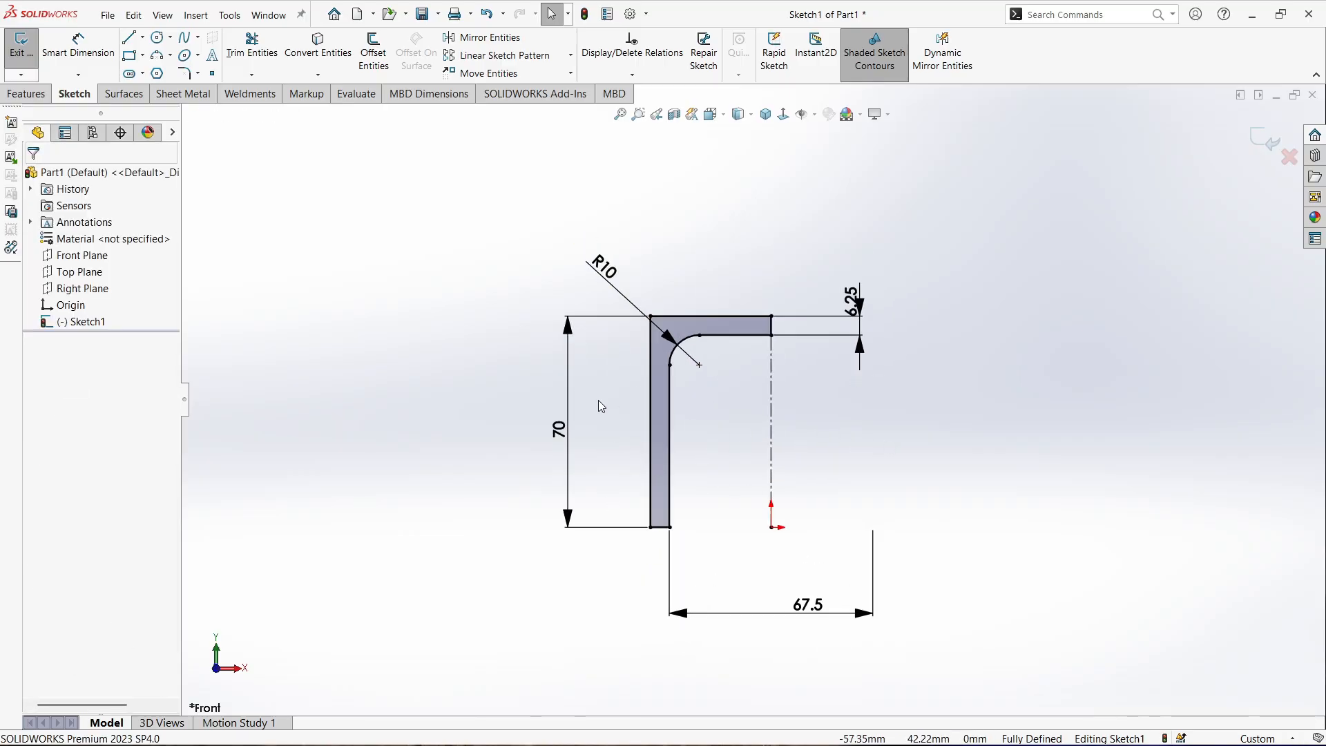
pyautogui.click(41, 97)
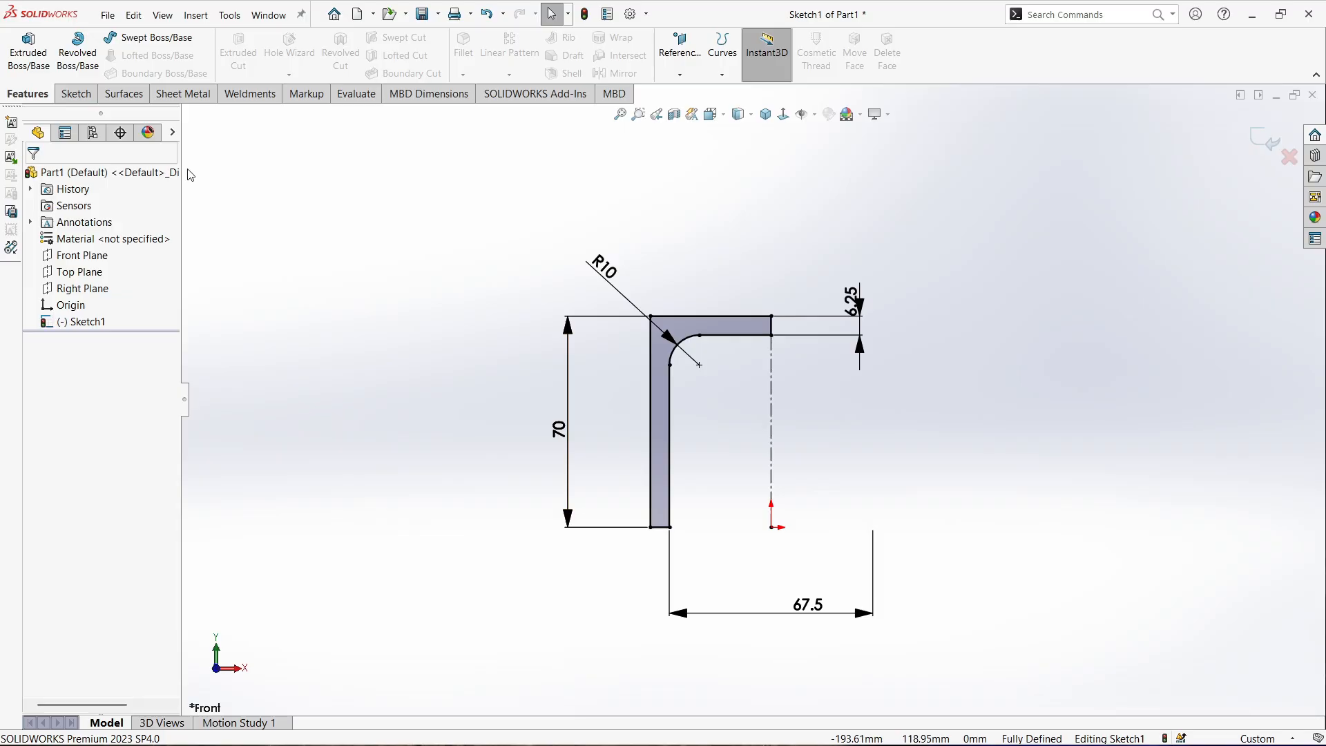
pyautogui.click(77, 51)
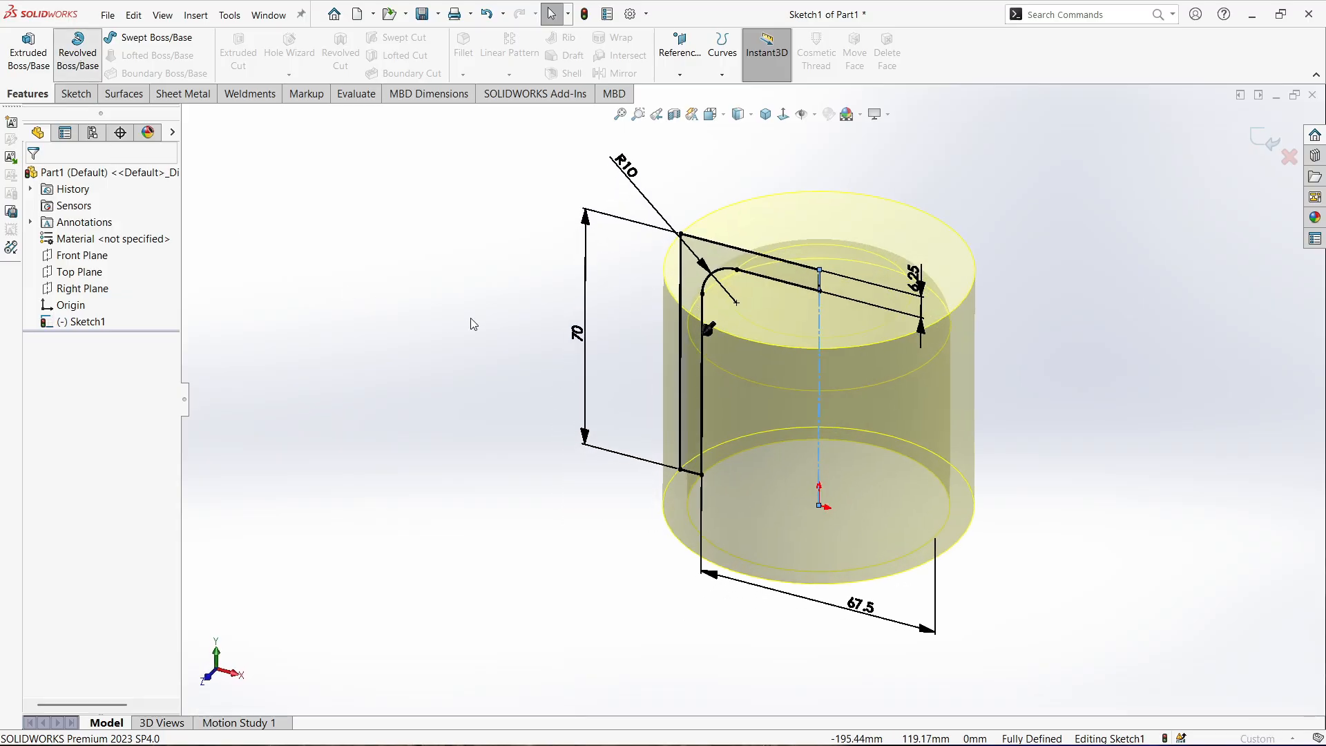
pyautogui.click(1260, 136)
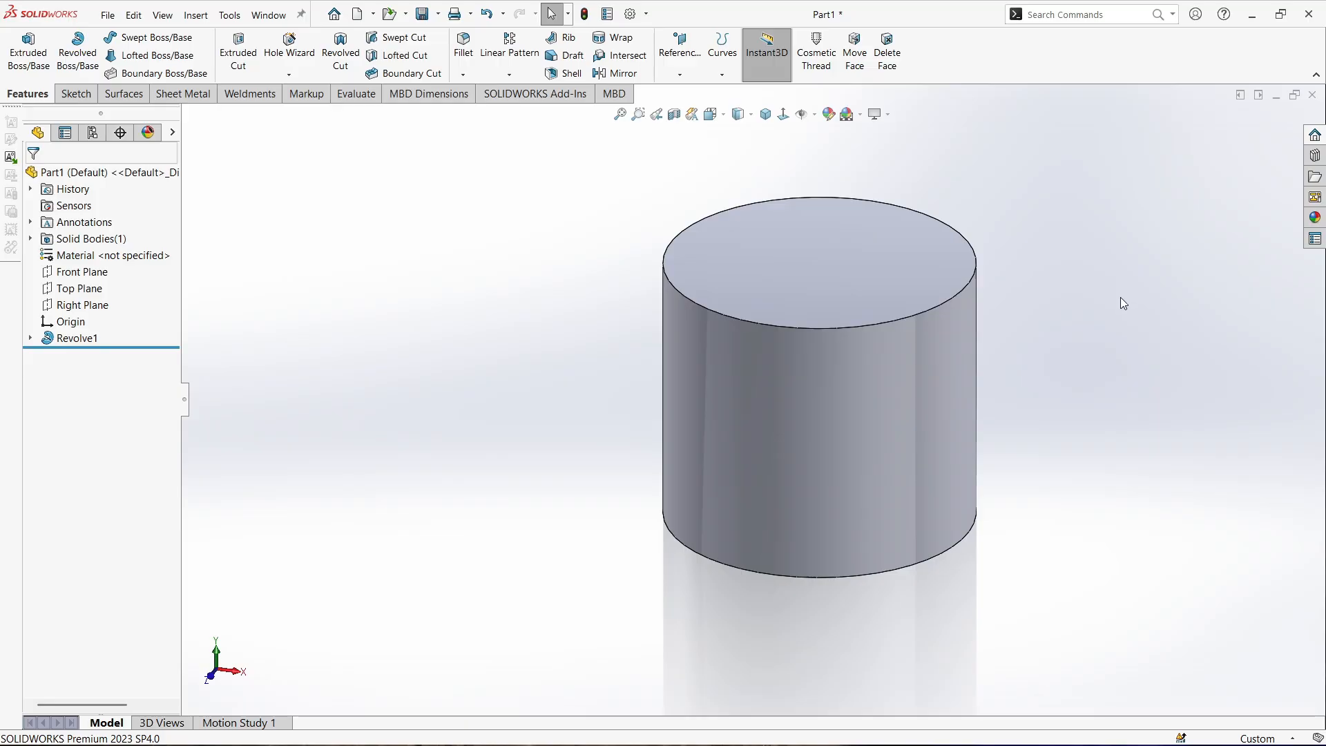
# Start a new sketch on the Front Plane and draw a vertical centerline from the origin to the body's top edge
pyautogui.press('z')
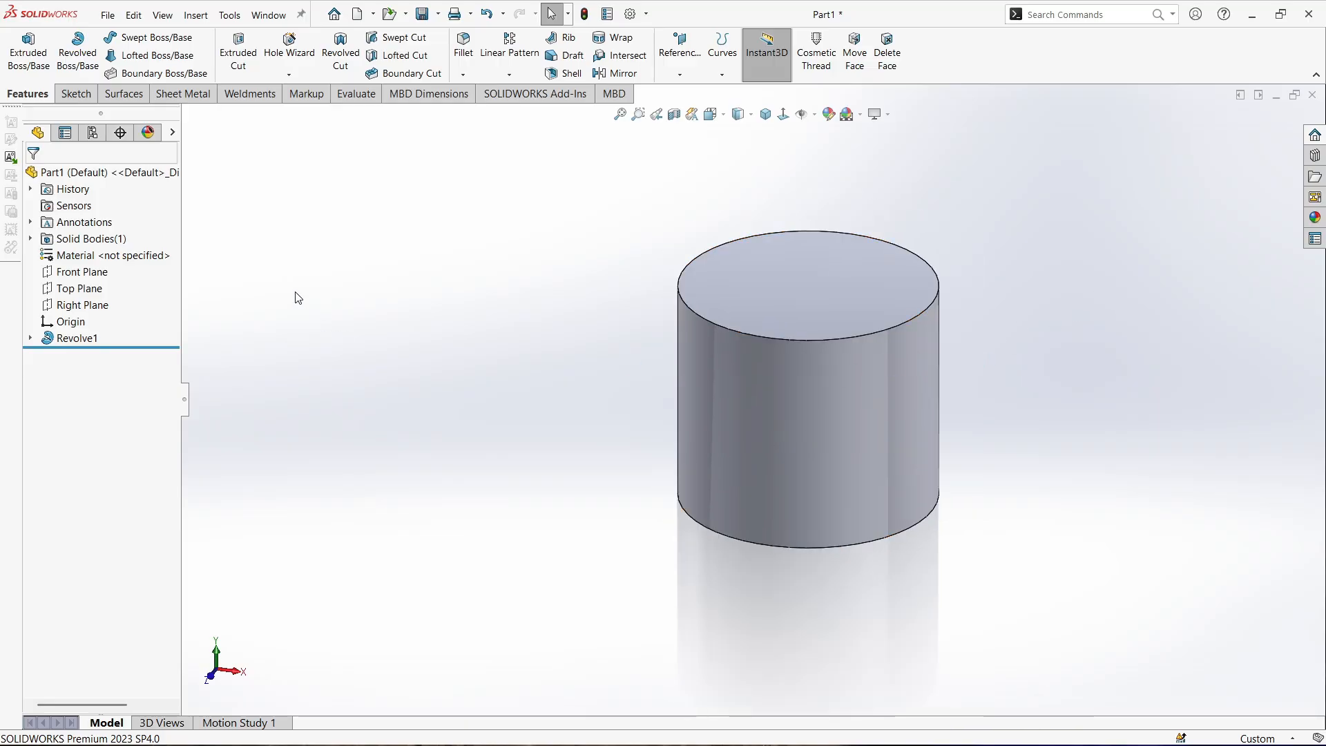
pyautogui.click(93, 273)
pyautogui.click(109, 256)
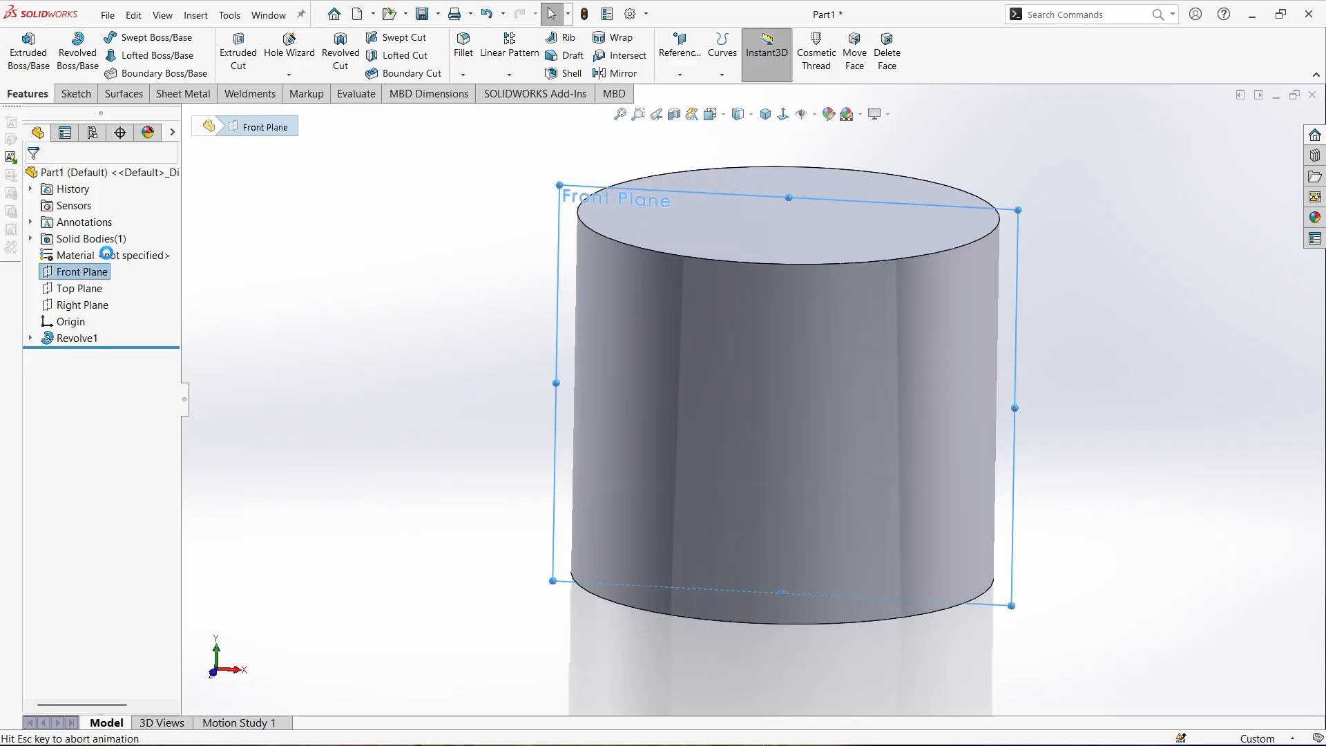
pyautogui.click(269, 329)
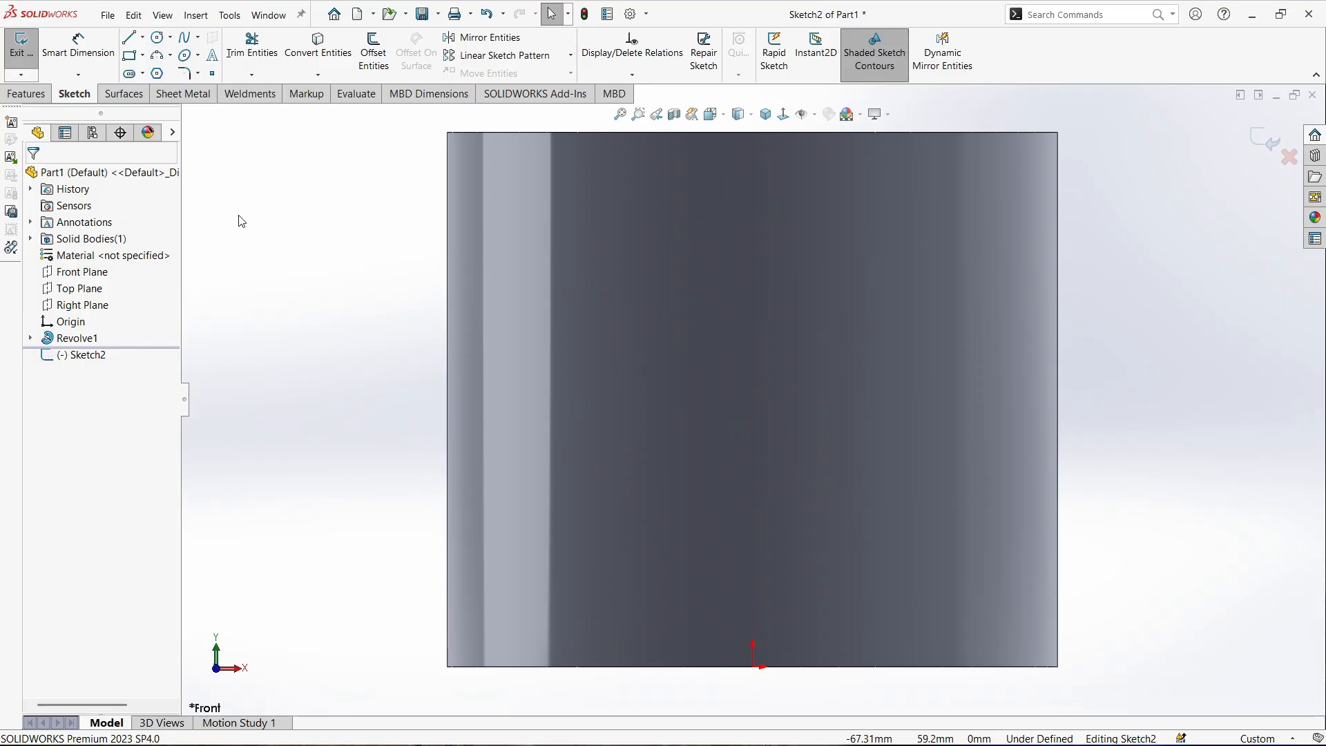
pyautogui.click(142, 38)
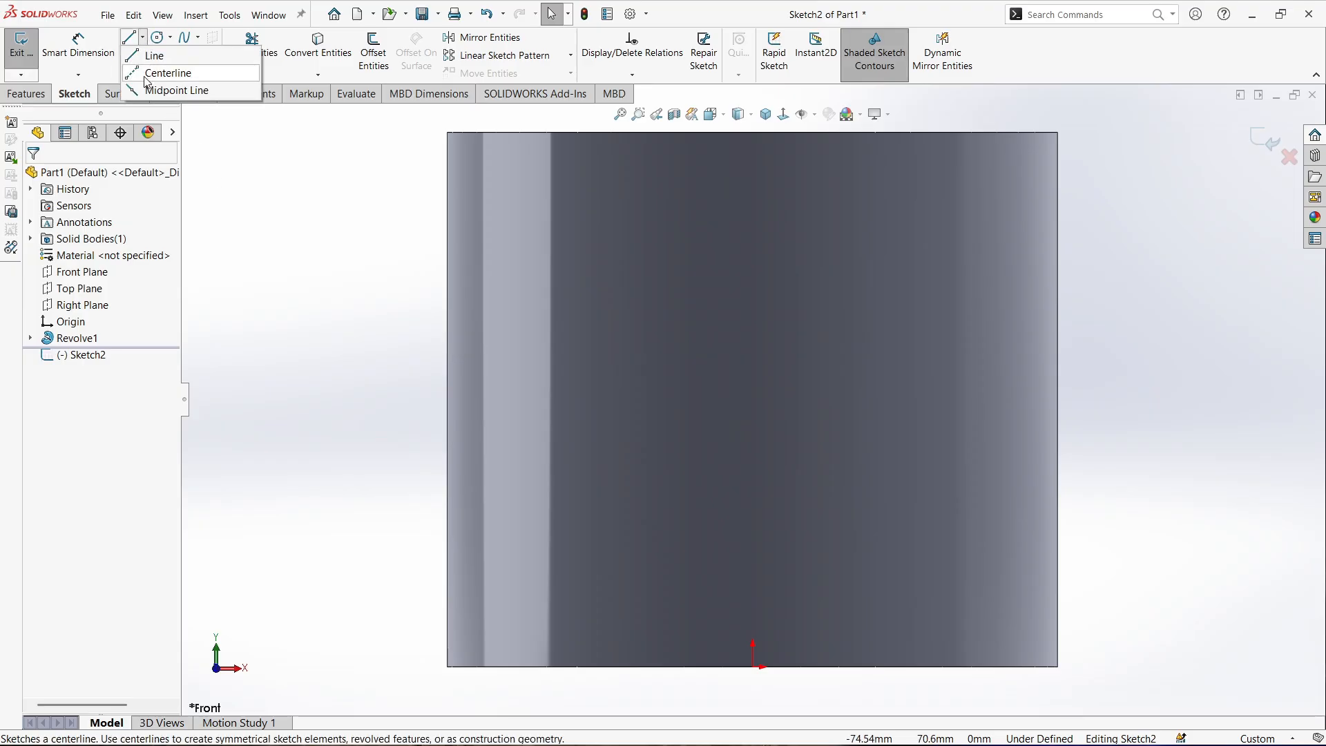
pyautogui.click(152, 71)
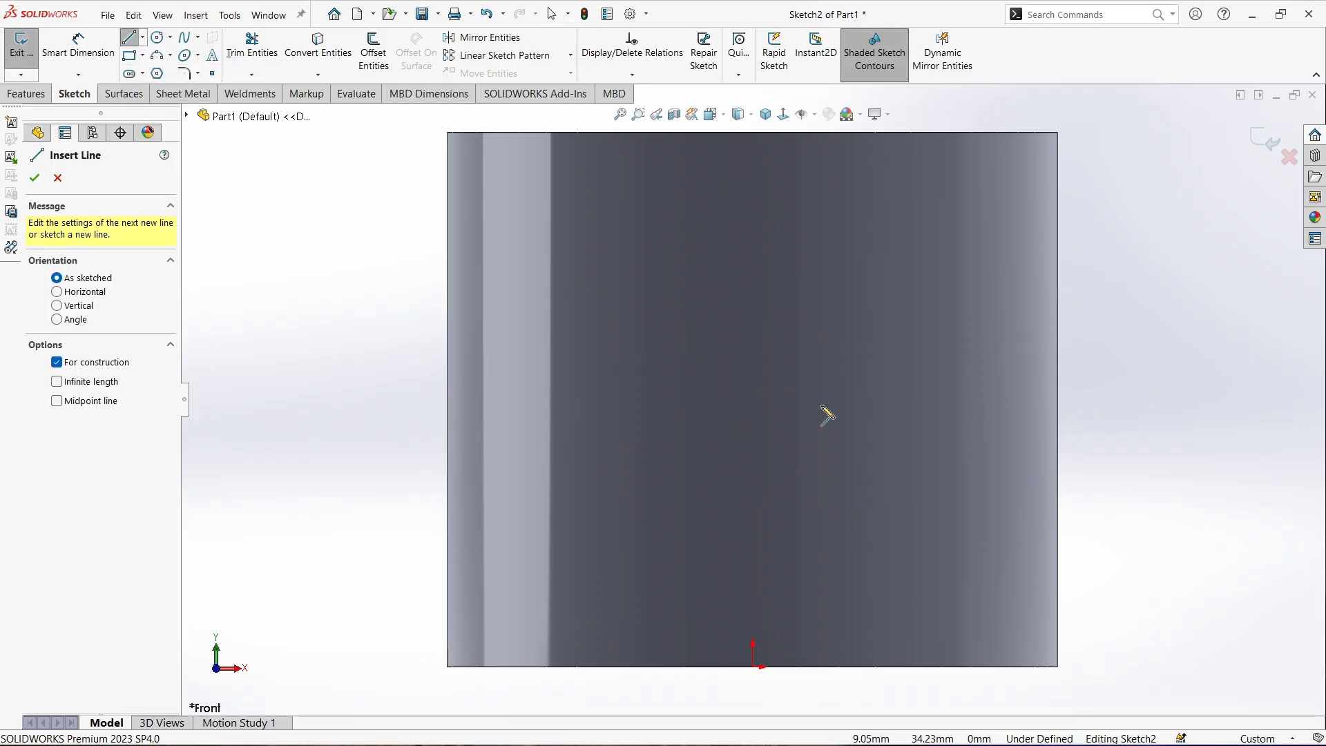
pyautogui.click(753, 666)
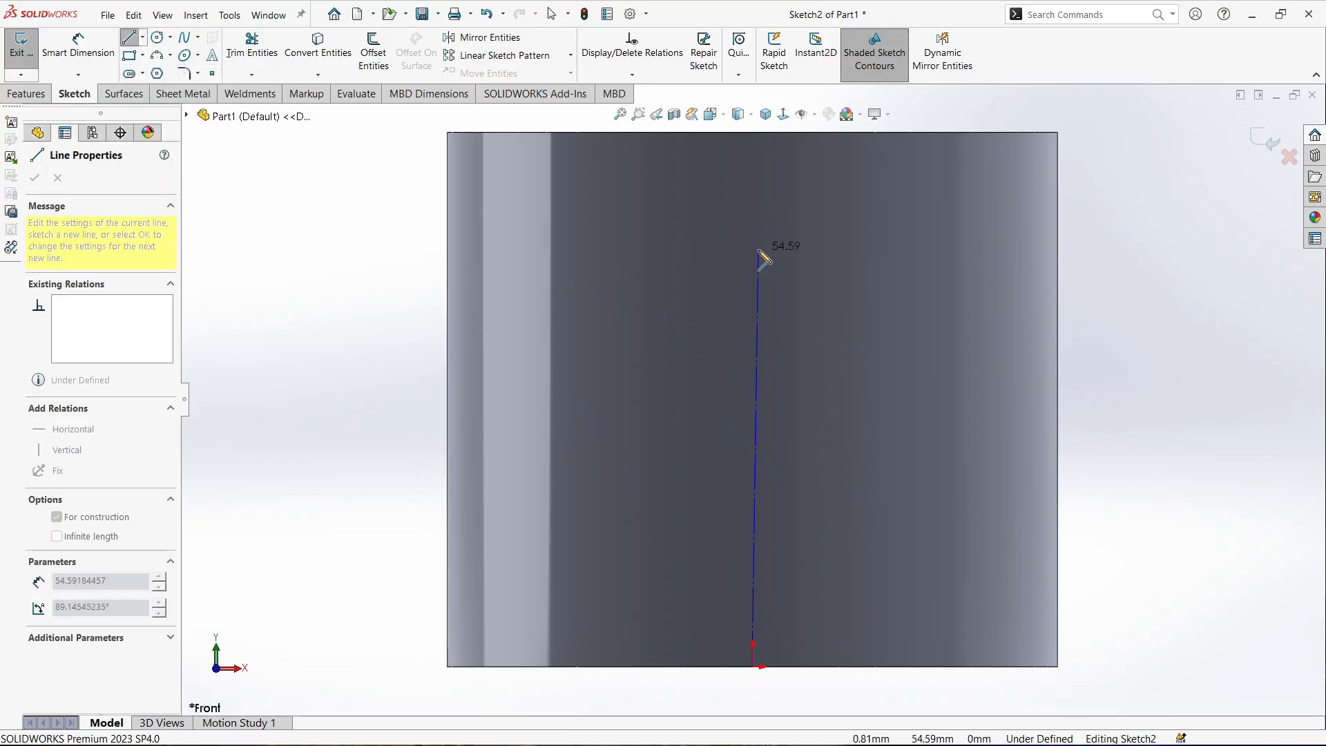
pyautogui.doubleClick(753, 133)
# Draw a corner rectangle about 50 mm wide and 16 mm high, rising from the body's bottom edge across the centerline
pyautogui.scroll(3, 788, 302)
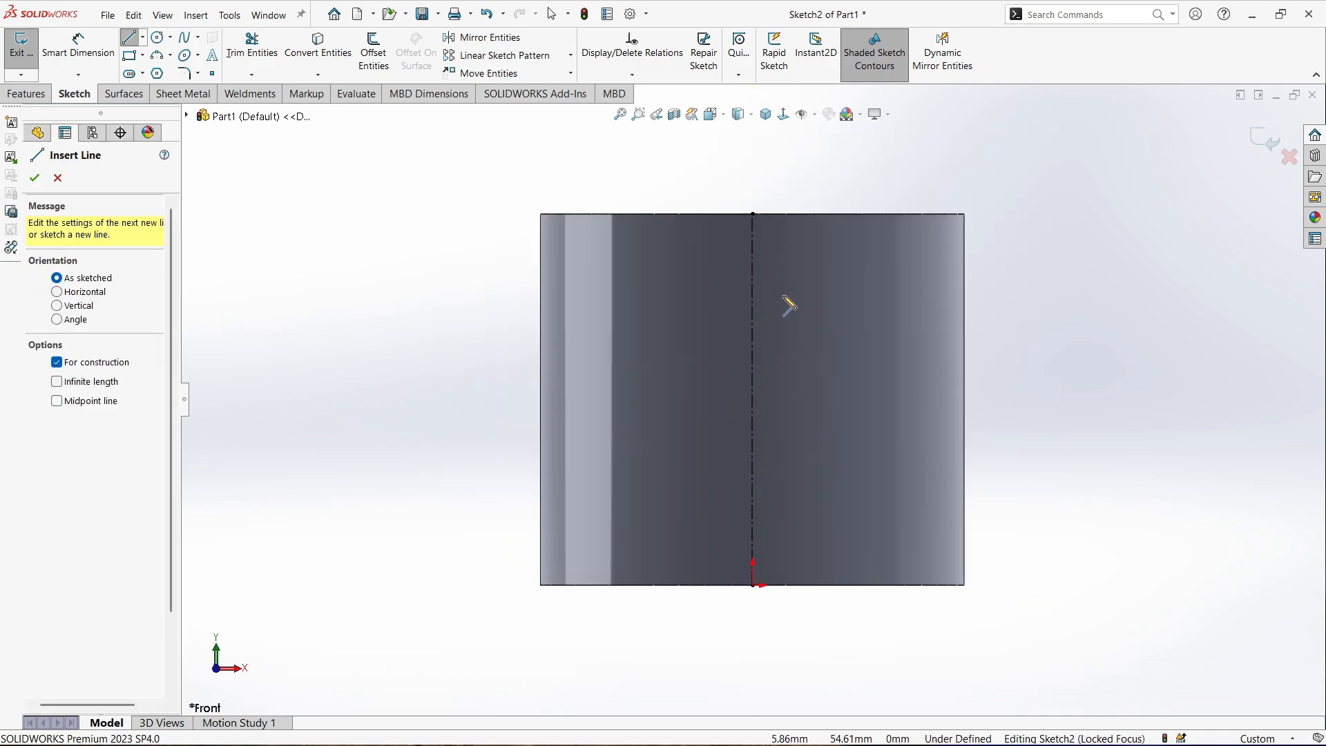
pyautogui.click(130, 56)
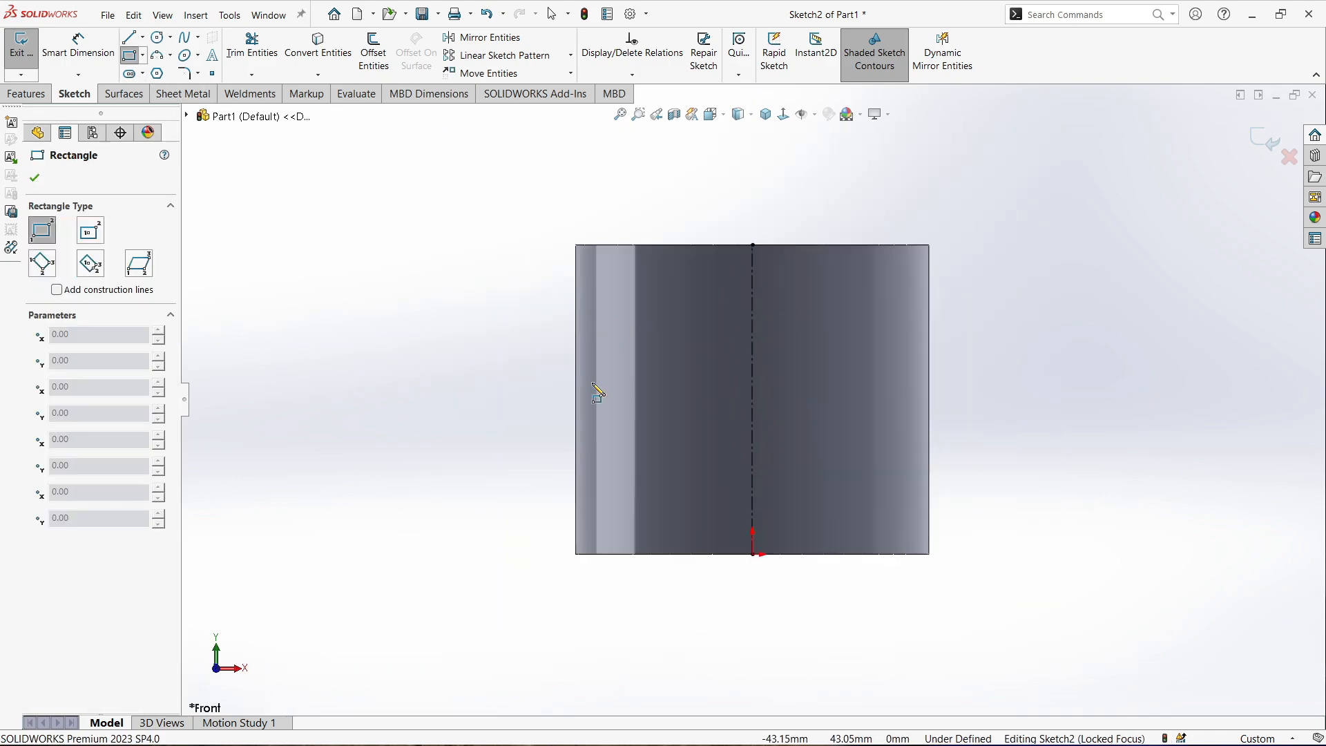
pyautogui.click(645, 554)
pyautogui.click(868, 482)
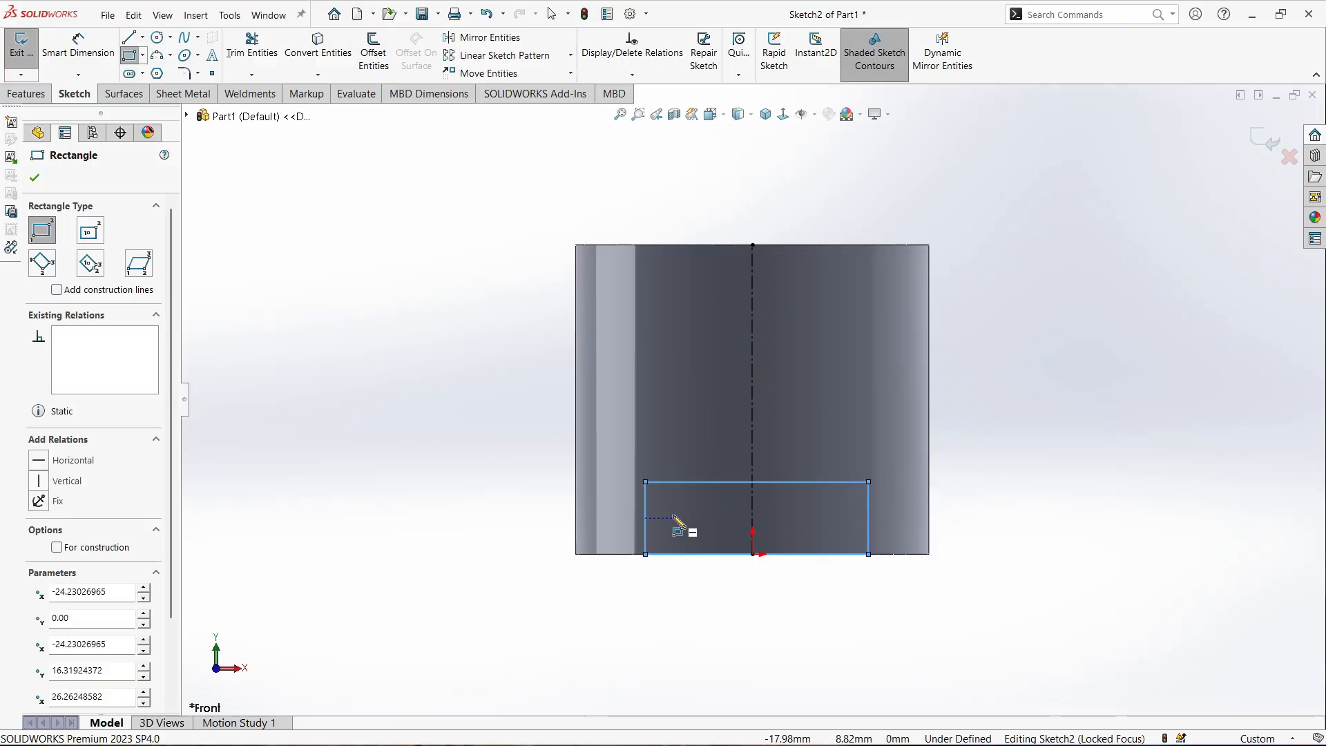
# Dimension the rectangle's vertical side to a height of 15 mm
pyautogui.click(78, 47)
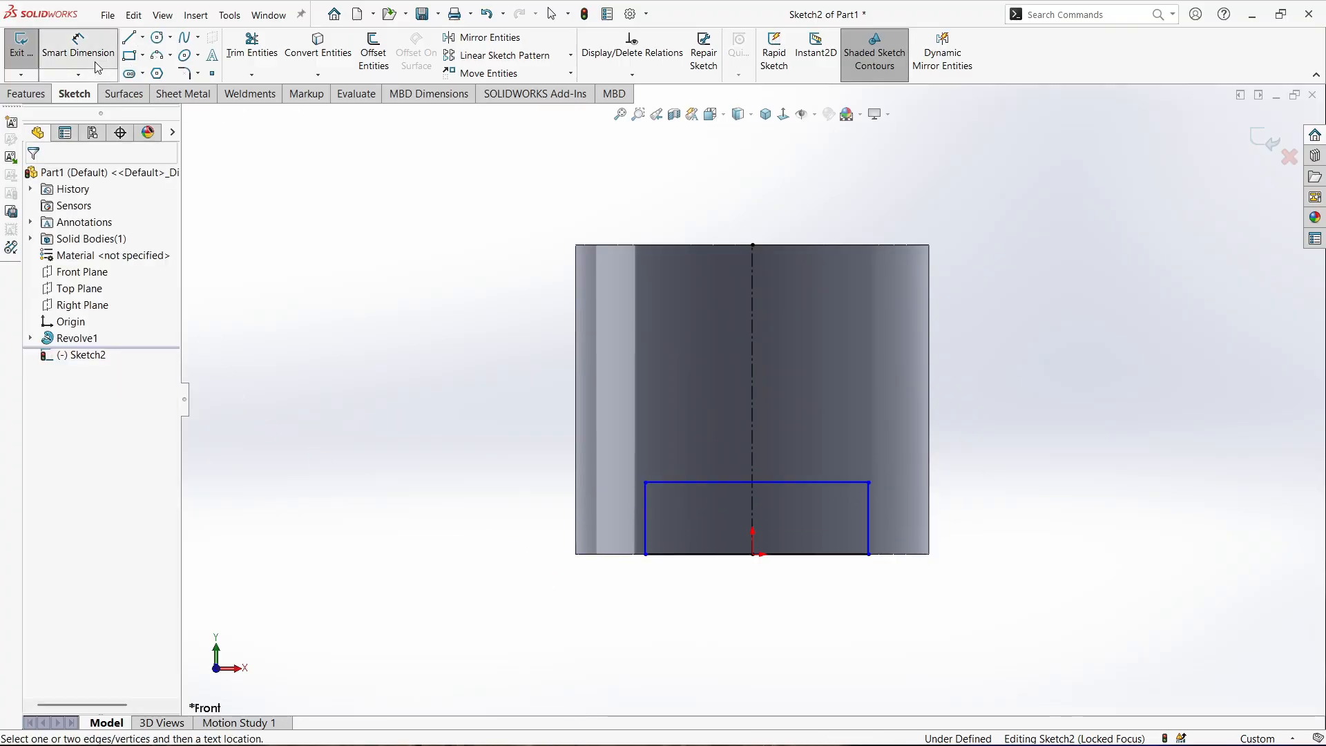
pyautogui.click(870, 523)
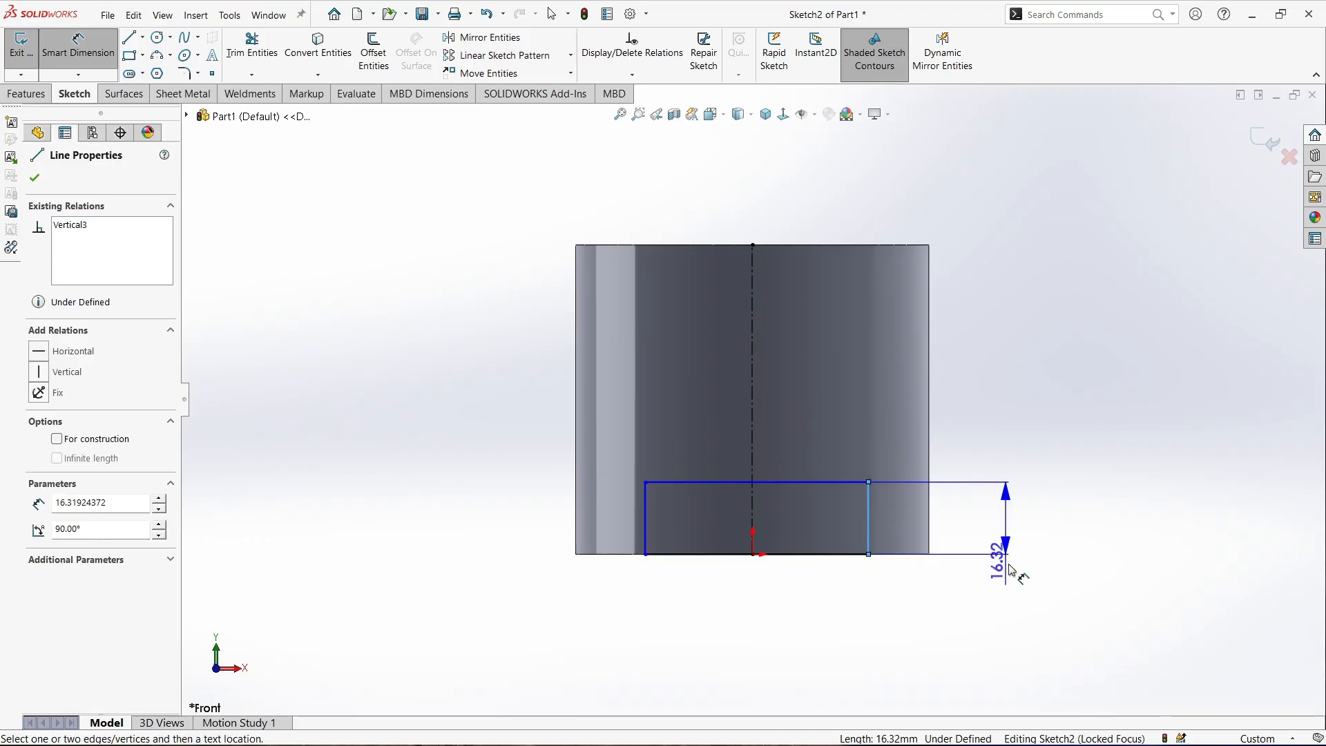
pyautogui.click(1130, 586)
pyautogui.write('15')
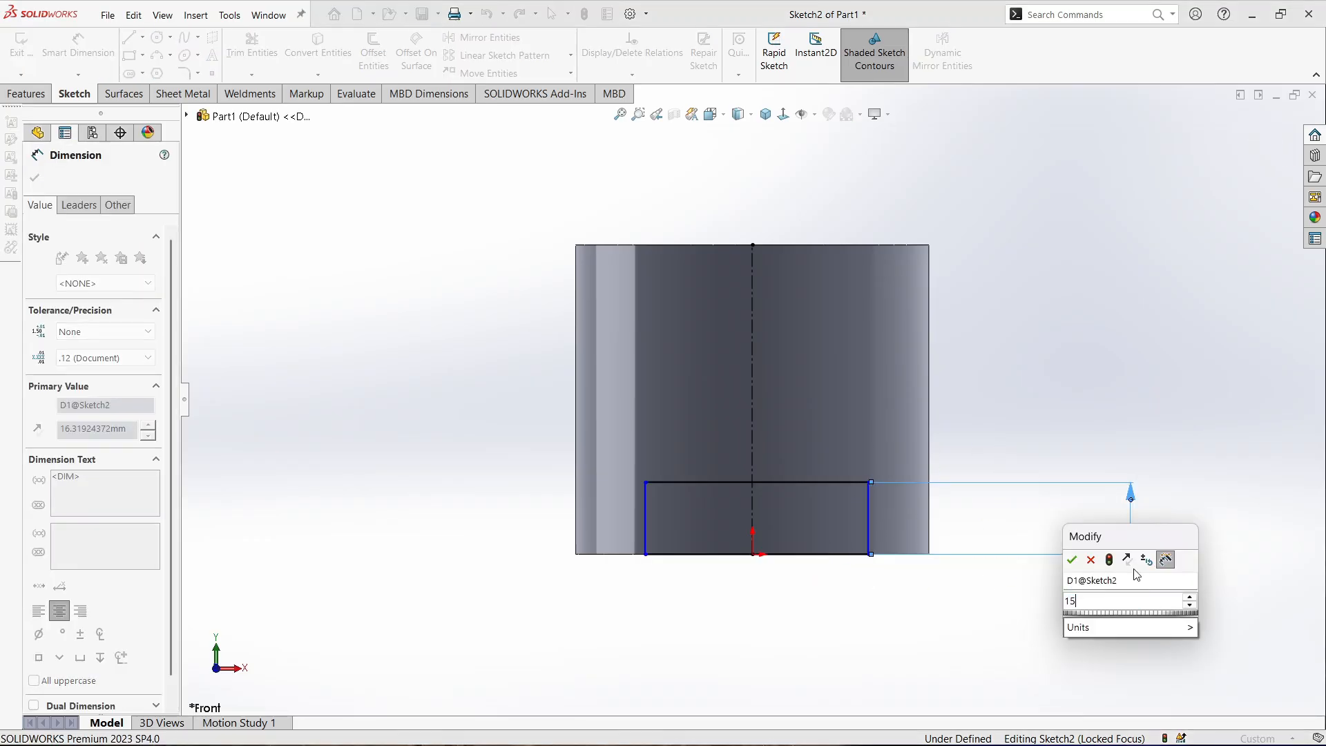
pyautogui.click(1074, 560)
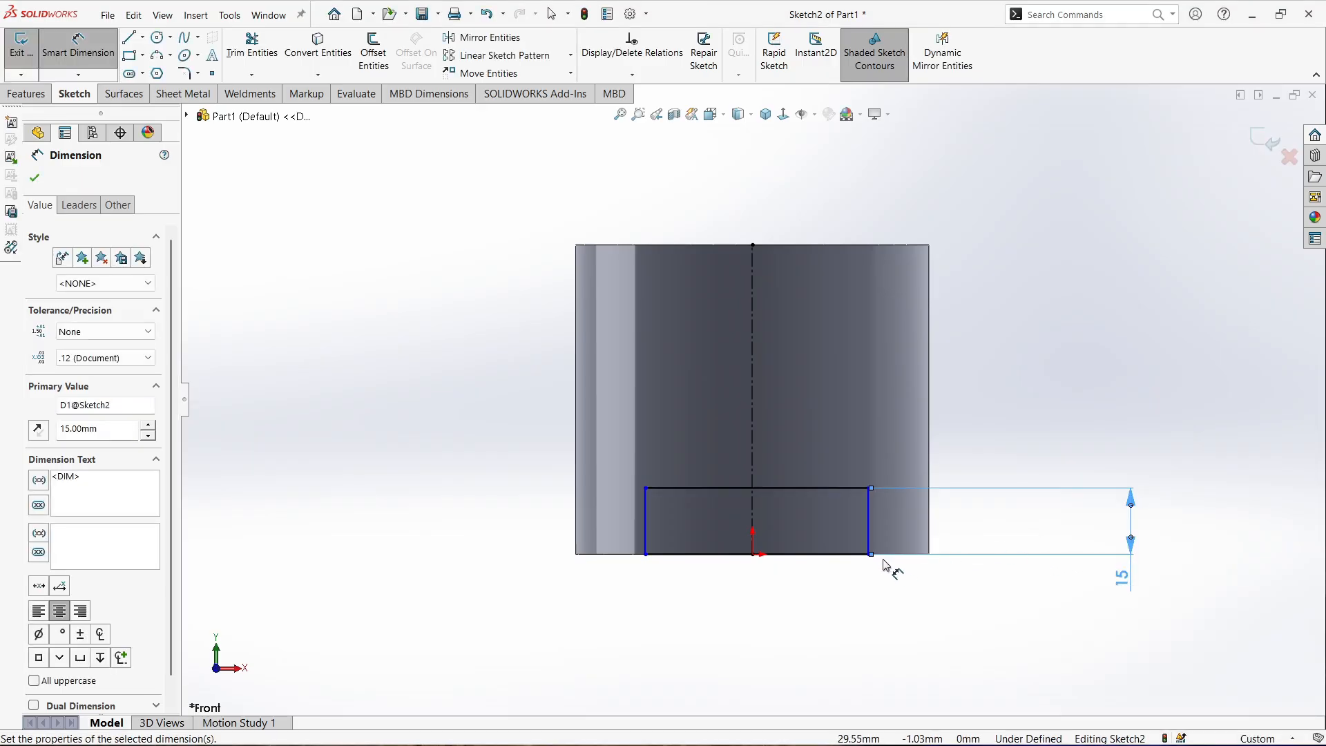
# Dimension the gap between the rectangle's right side and the cylinder's outer edge to 7 mm
pyautogui.click(870, 531)
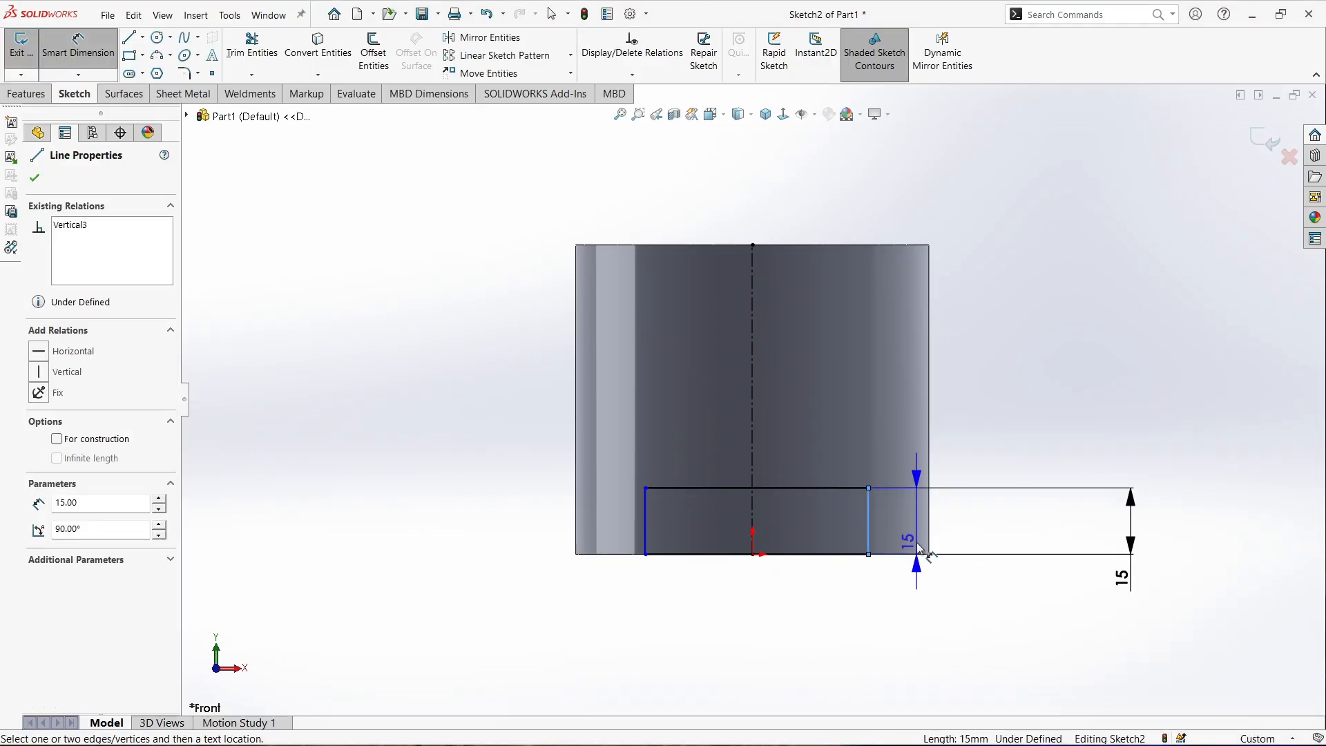
pyautogui.click(929, 533)
pyautogui.click(992, 625)
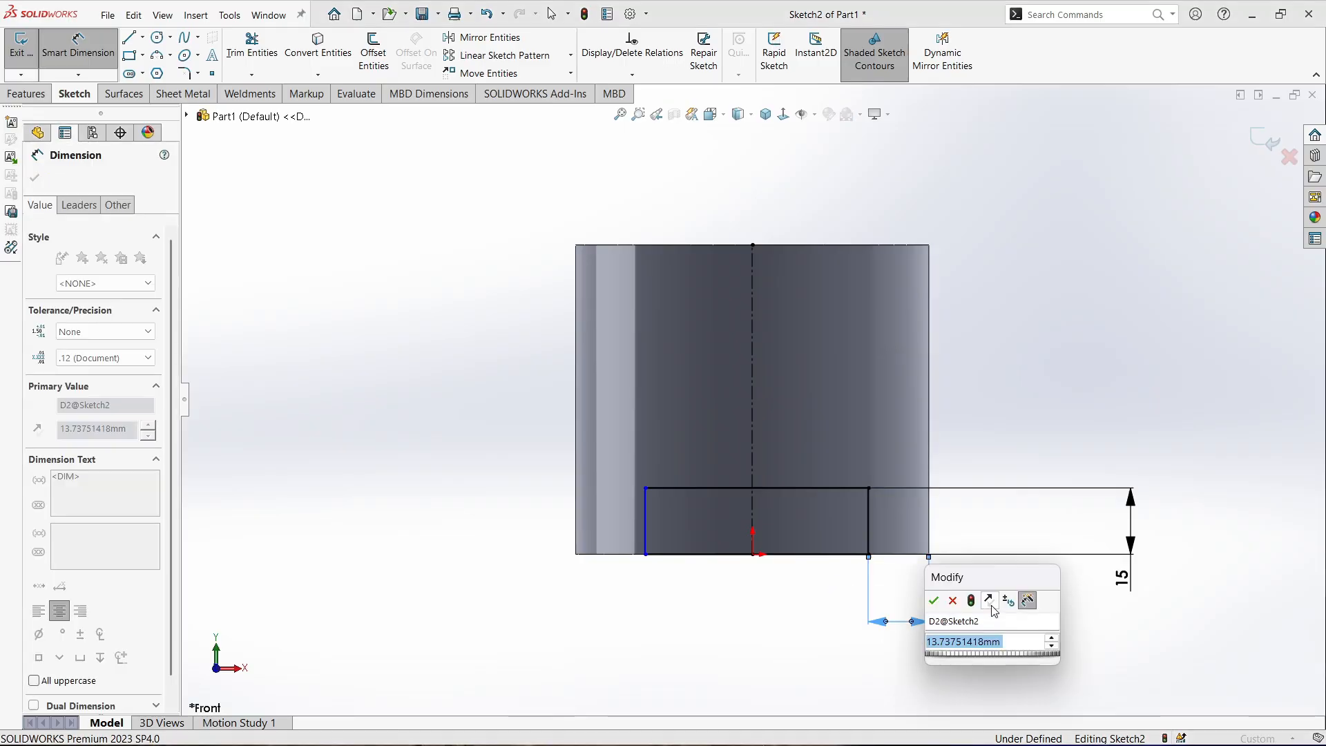
pyautogui.write('7')
pyautogui.press('Return')
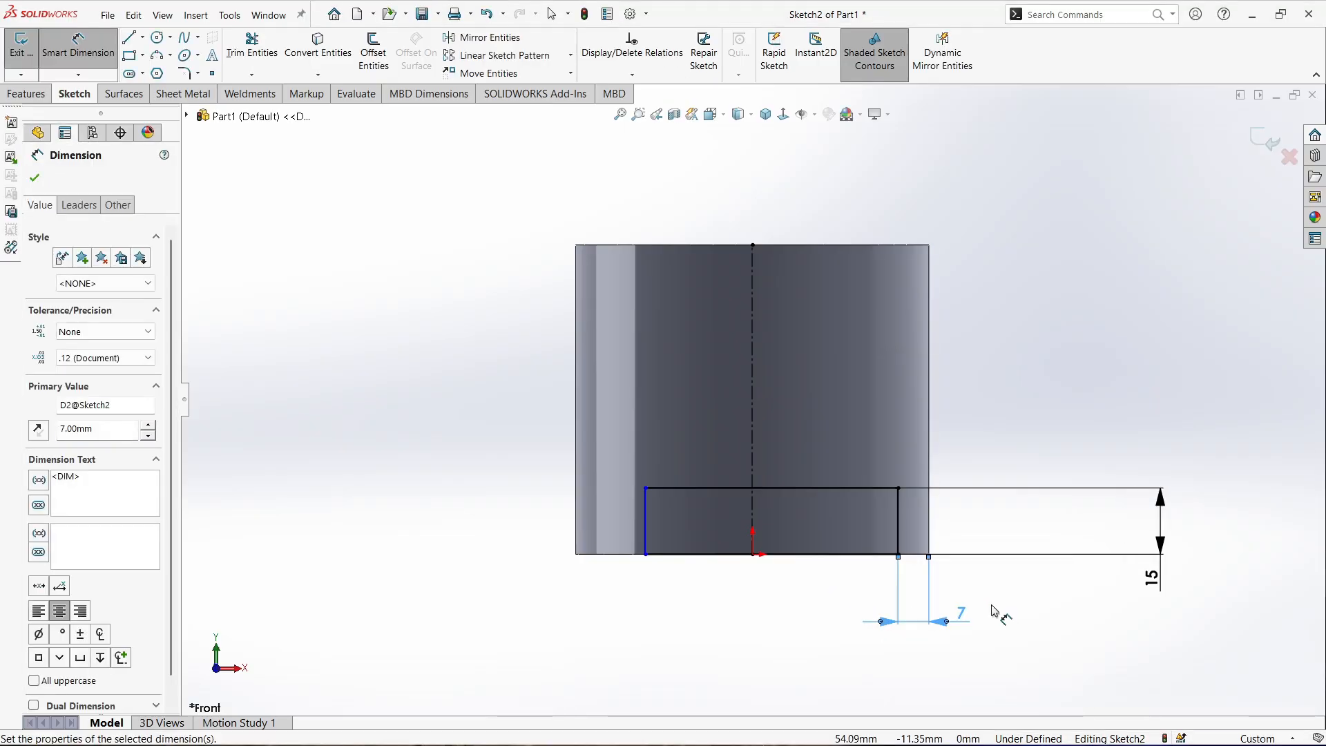
pyautogui.press('Escape')
# Make the rectangle's two vertical sides symmetric about the centerline
pyautogui.click(645, 512)
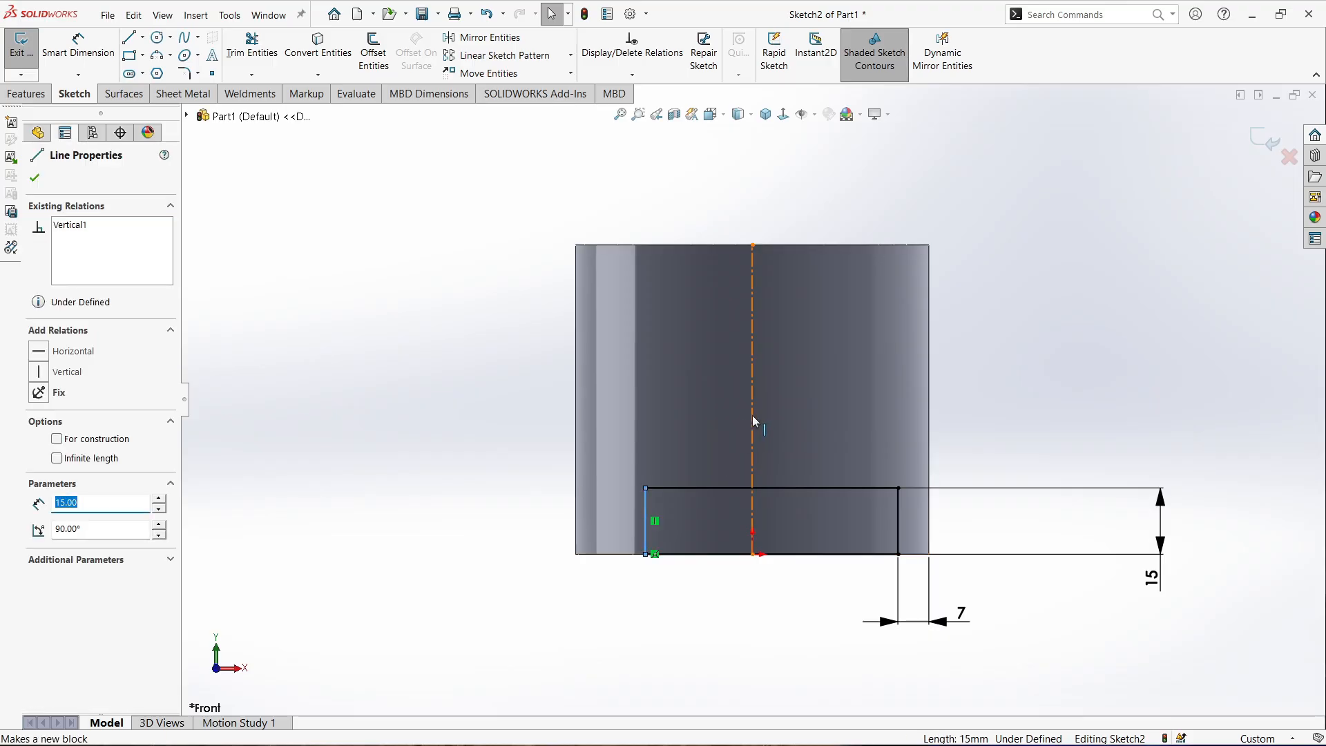
pyautogui.keyDown('ctrl'); pyautogui.click(754, 421); pyautogui.keyUp('ctrl')
pyautogui.keyDown('ctrl'); pyautogui.click(897, 523); pyautogui.keyUp('ctrl')
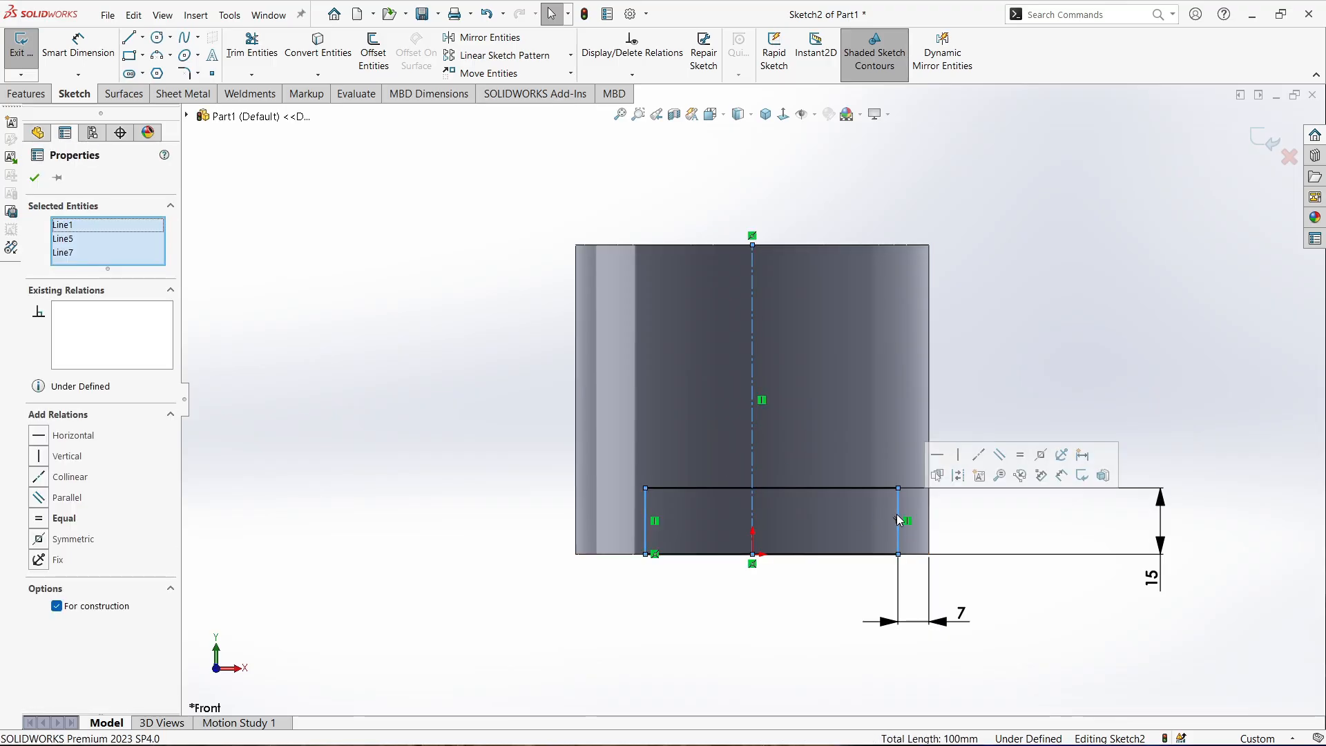
pyautogui.click(1039, 456)
pyautogui.click(1041, 409)
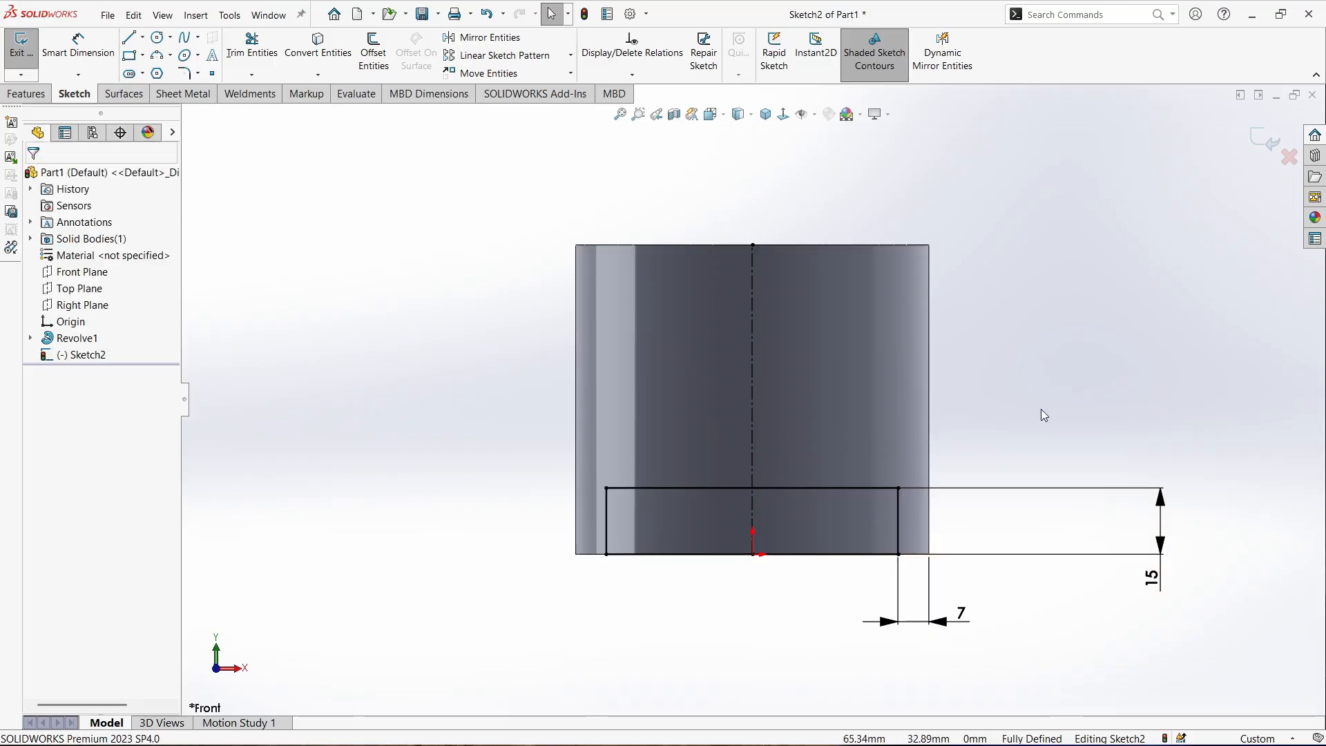
# Sketch Fillet both upper corners of the rectangle with a 10 mm radius
pyautogui.click(198, 73)
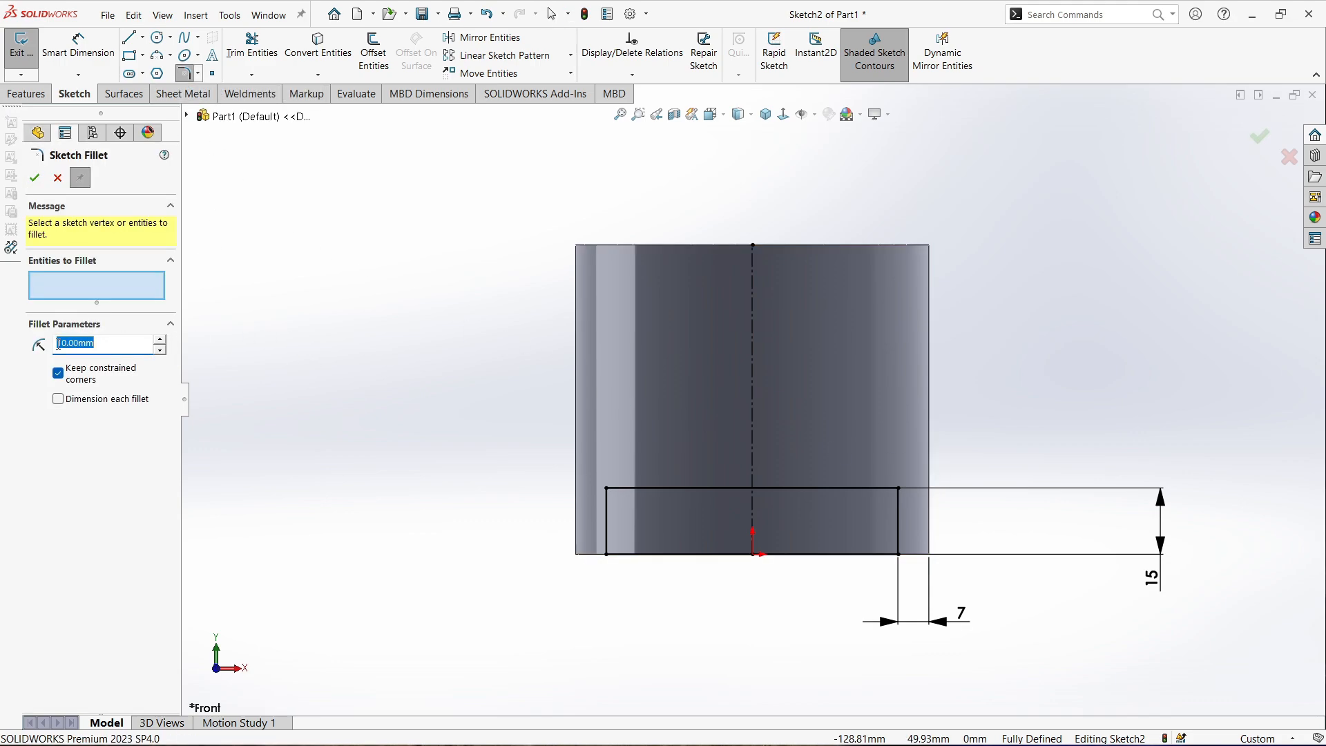
pyautogui.click(606, 489)
pyautogui.click(899, 489)
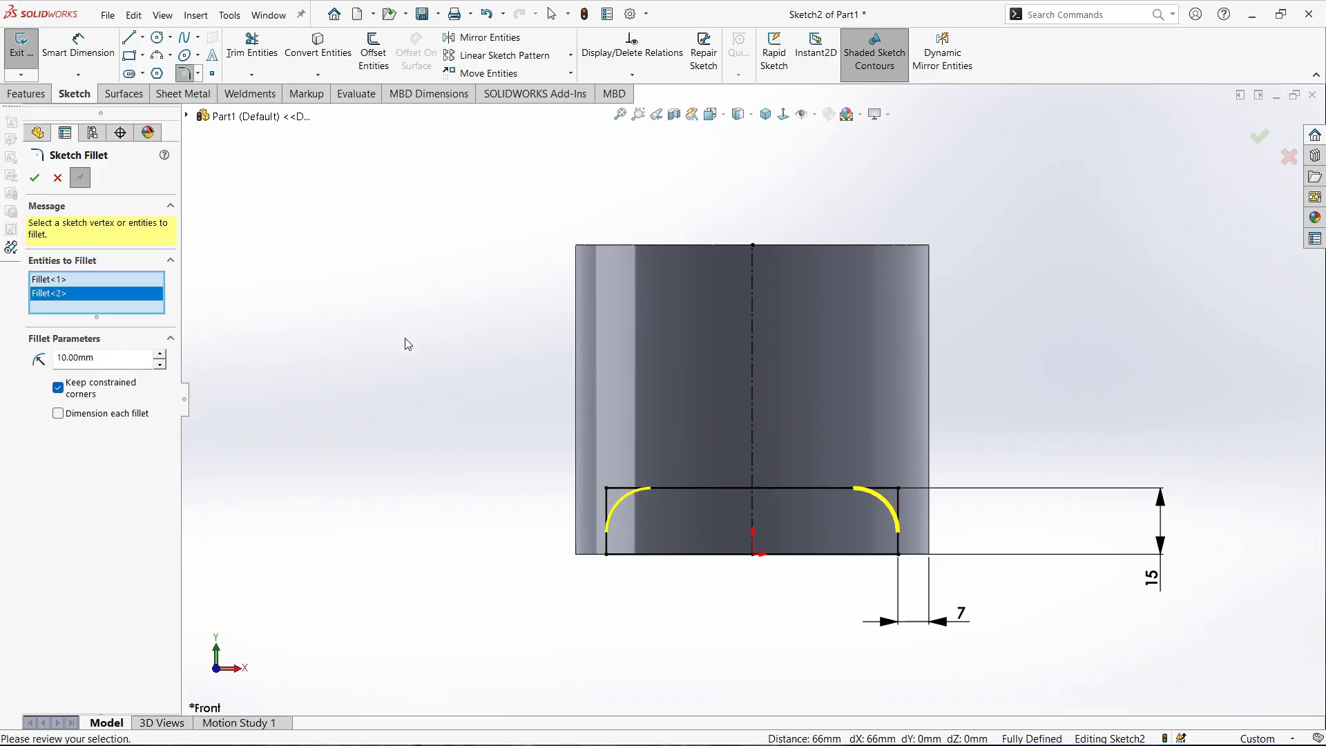
pyautogui.click(34, 178)
pyautogui.moveTo(691, 386)
pyautogui.mouseDown(button='middle')
pyautogui.moveTo(732, 395)
pyautogui.moveTo(639, 387)
pyautogui.mouseUp(button='middle')
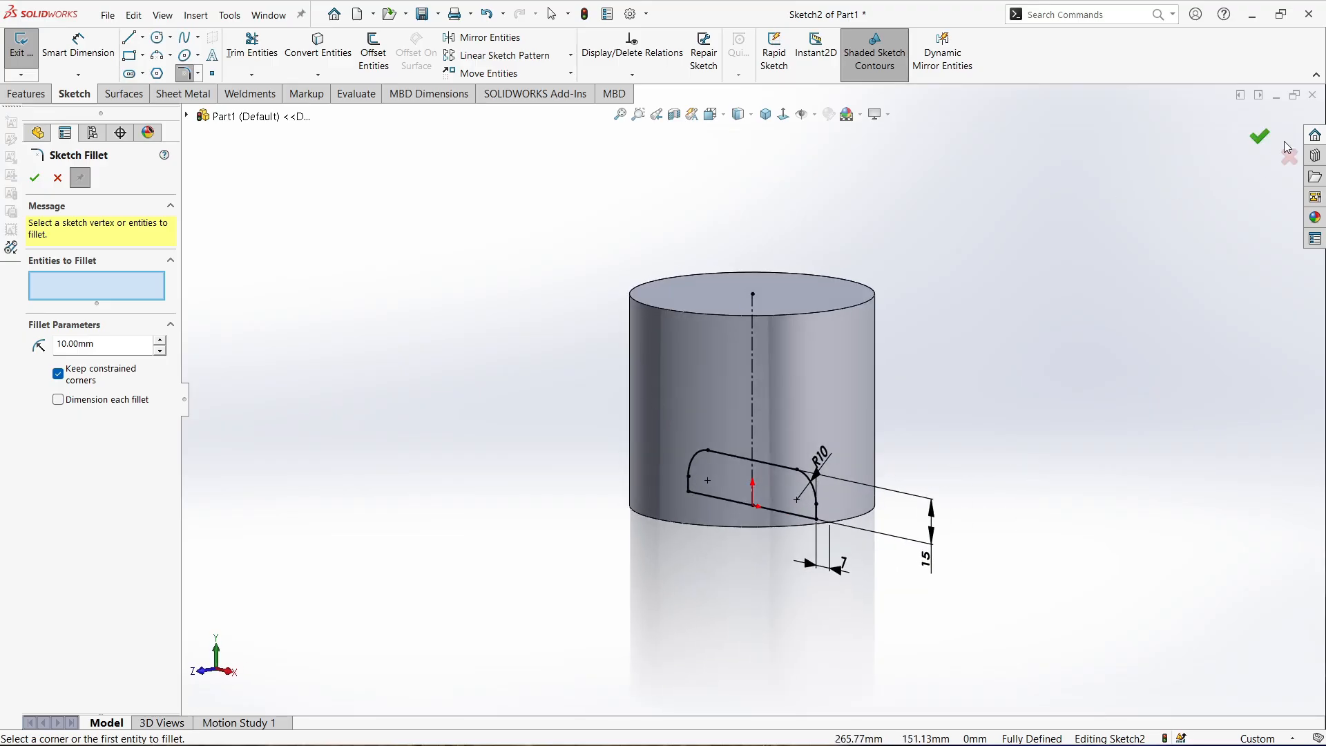
# Finish the sketch fillets and cut the filleted base profile with an Extruded Cut set to Through All - Both
pyautogui.click(1258, 138)
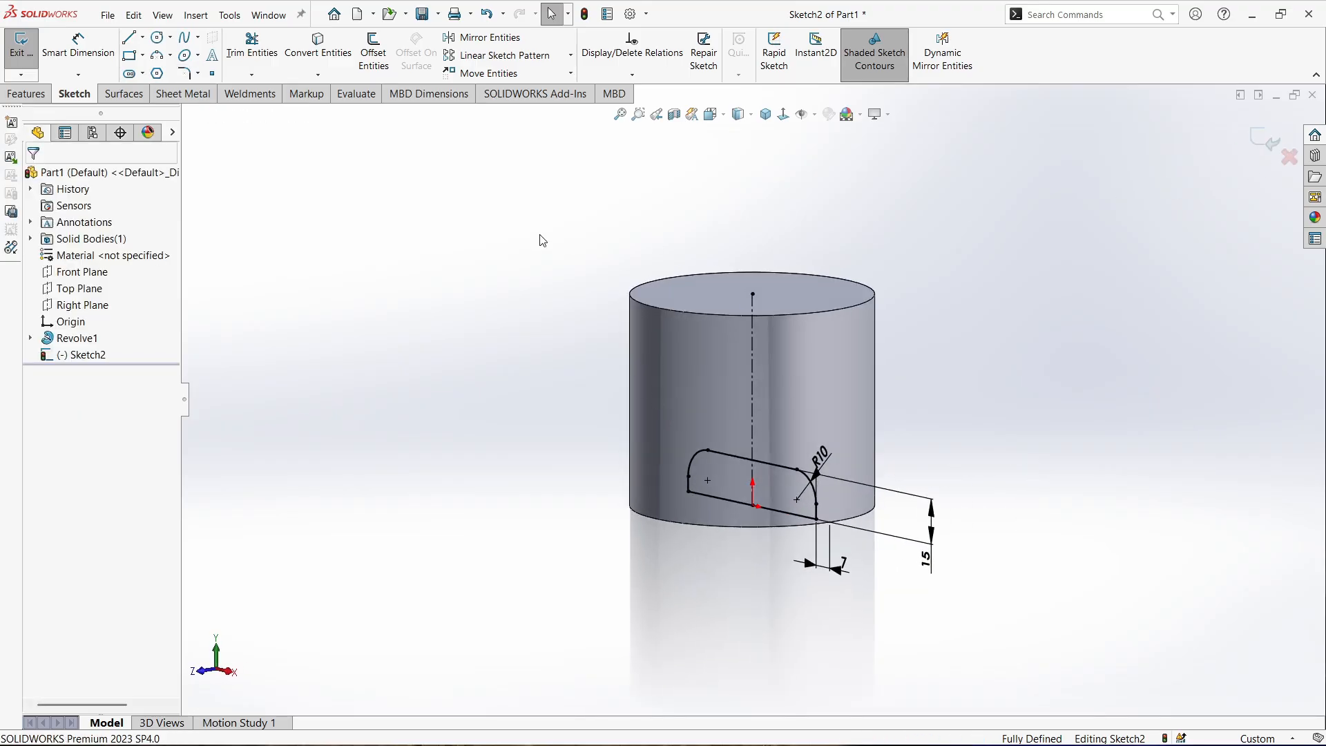
pyautogui.click(26, 94)
pyautogui.click(237, 66)
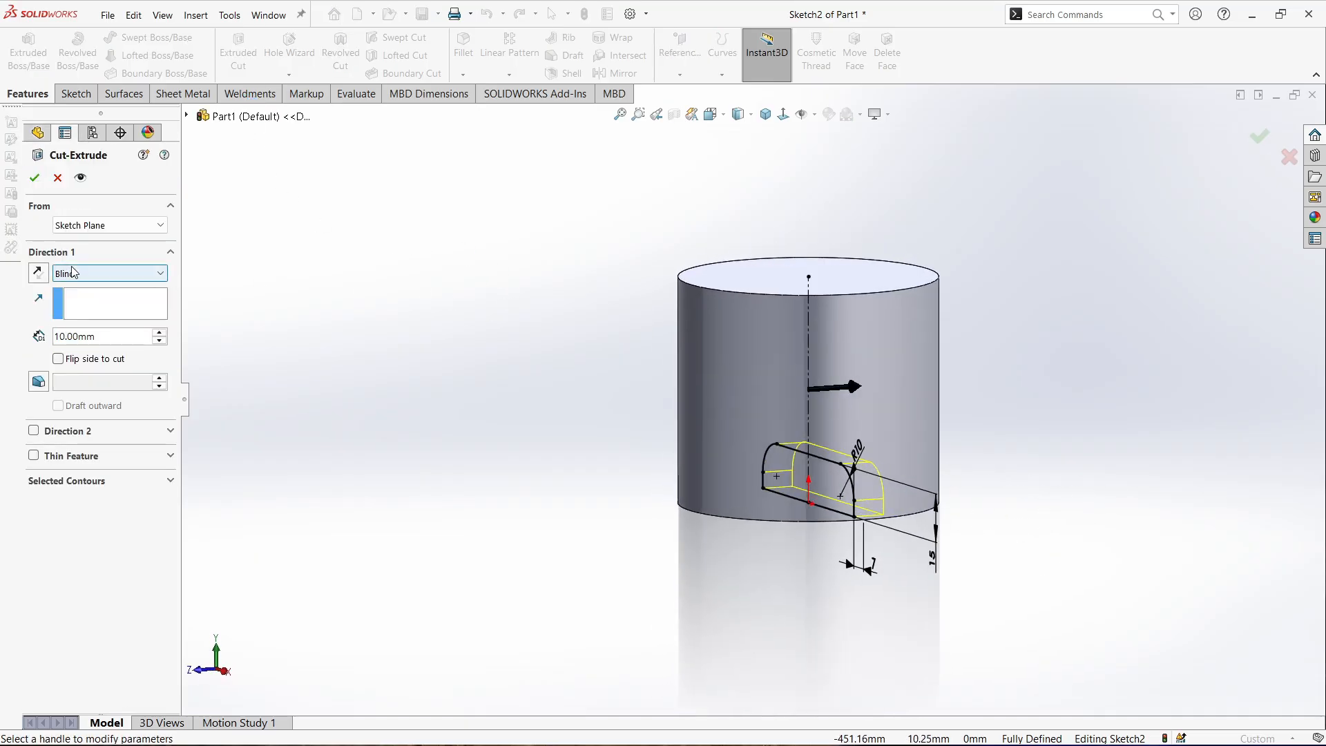
pyautogui.click(145, 274)
pyautogui.click(86, 314)
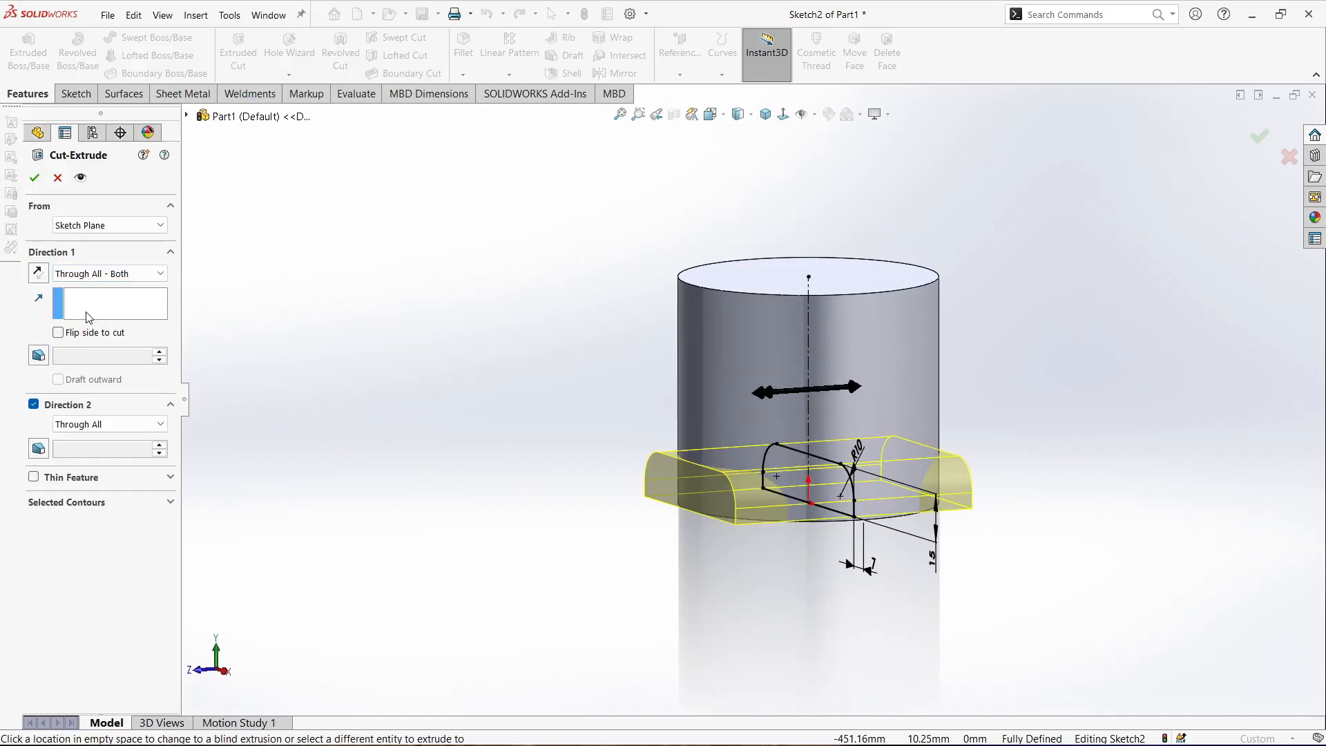
pyautogui.click(33, 178)
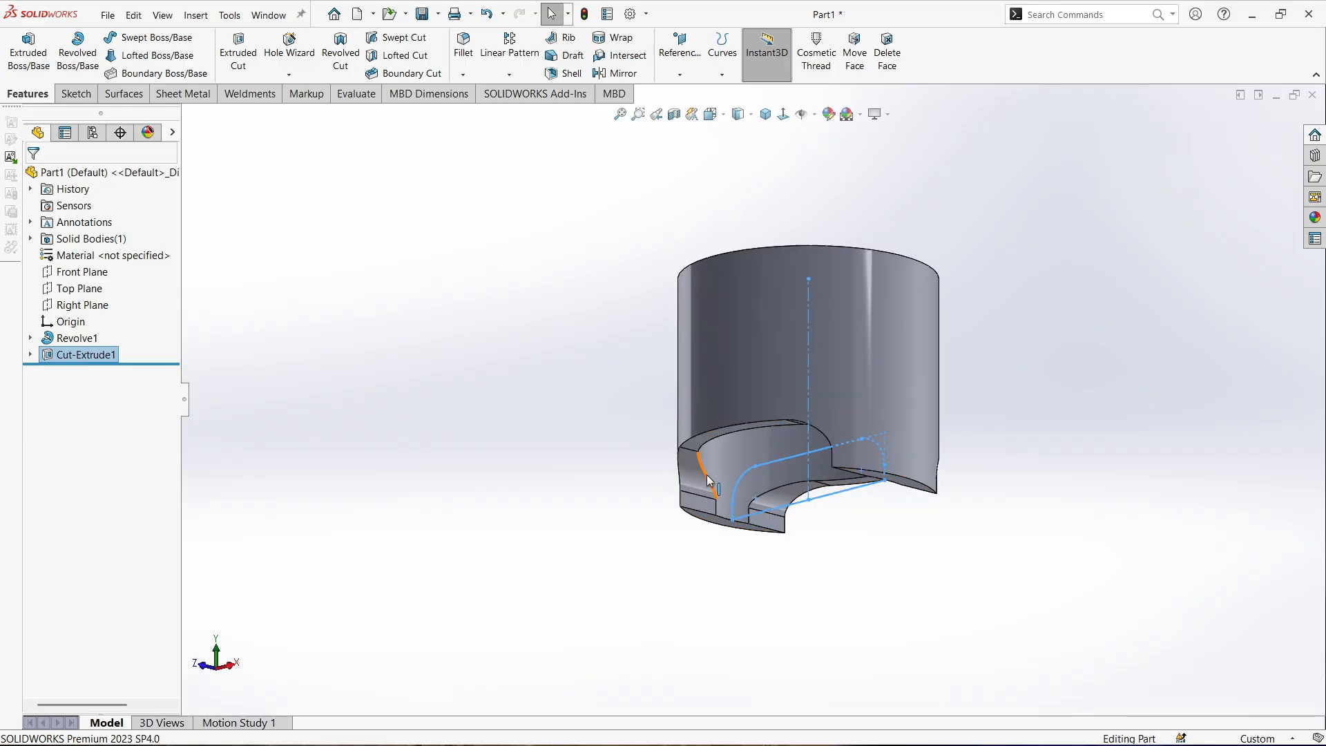
pyautogui.moveTo(712, 458)
pyautogui.mouseDown(button='middle')
pyautogui.moveTo(811, 456)
pyautogui.moveTo(673, 553)
pyautogui.mouseUp(button='middle')
pyautogui.click(626, 420)
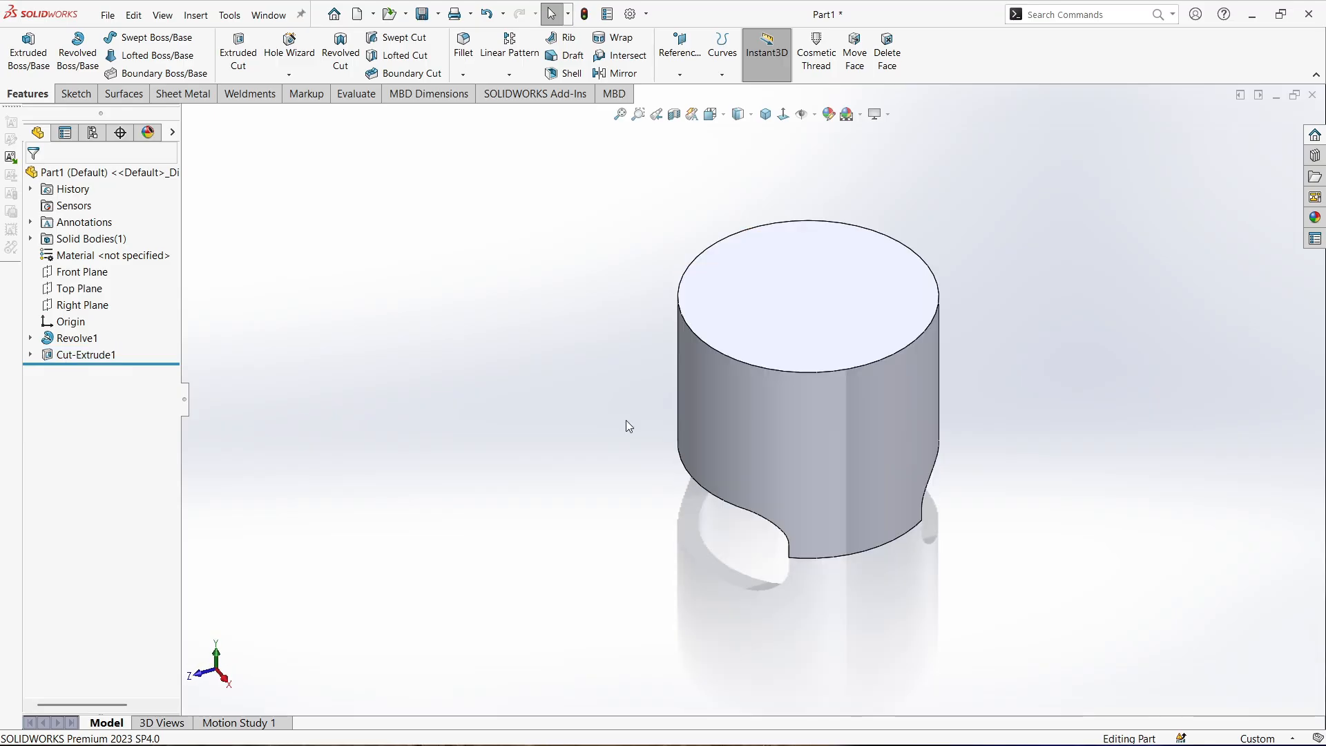
# Start a sketch on the cylinder's top face and draw a circle with about 16.7 mm radius centered on the origin
pyautogui.click(793, 319)
pyautogui.click(849, 273)
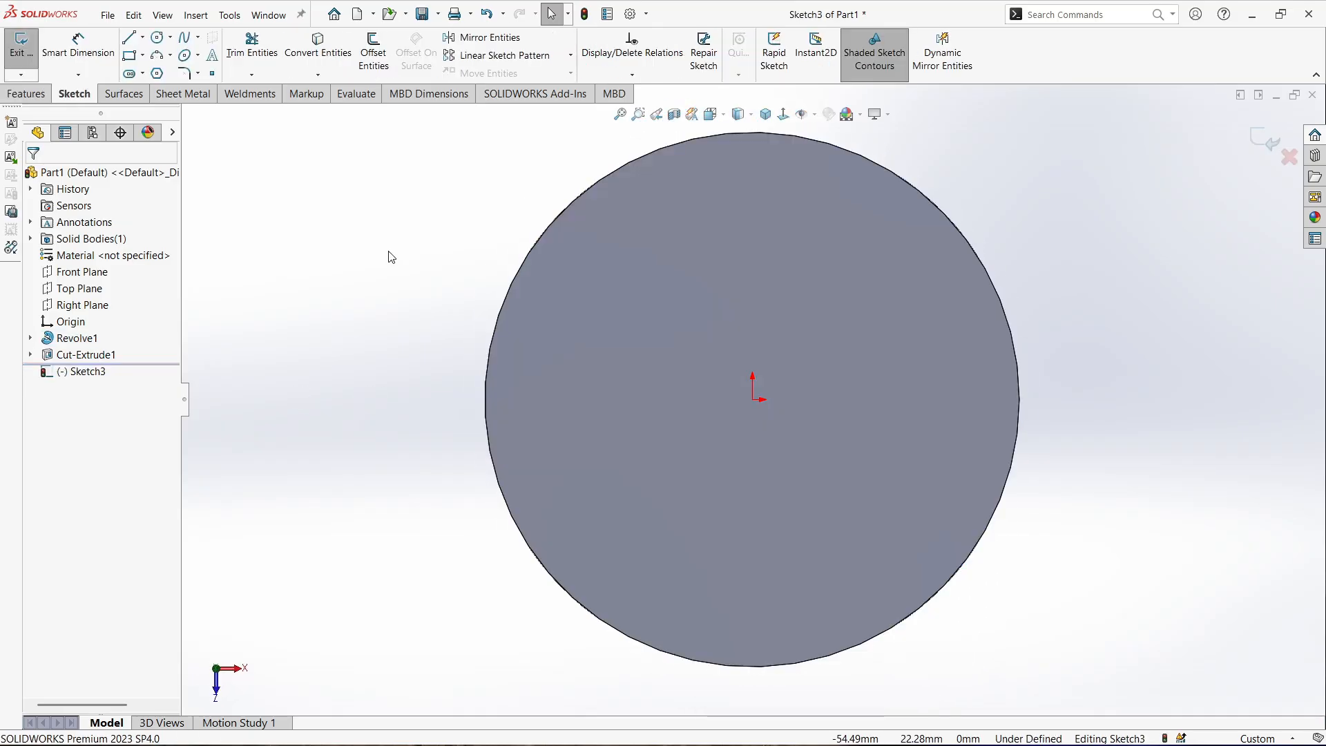
pyautogui.click(157, 36)
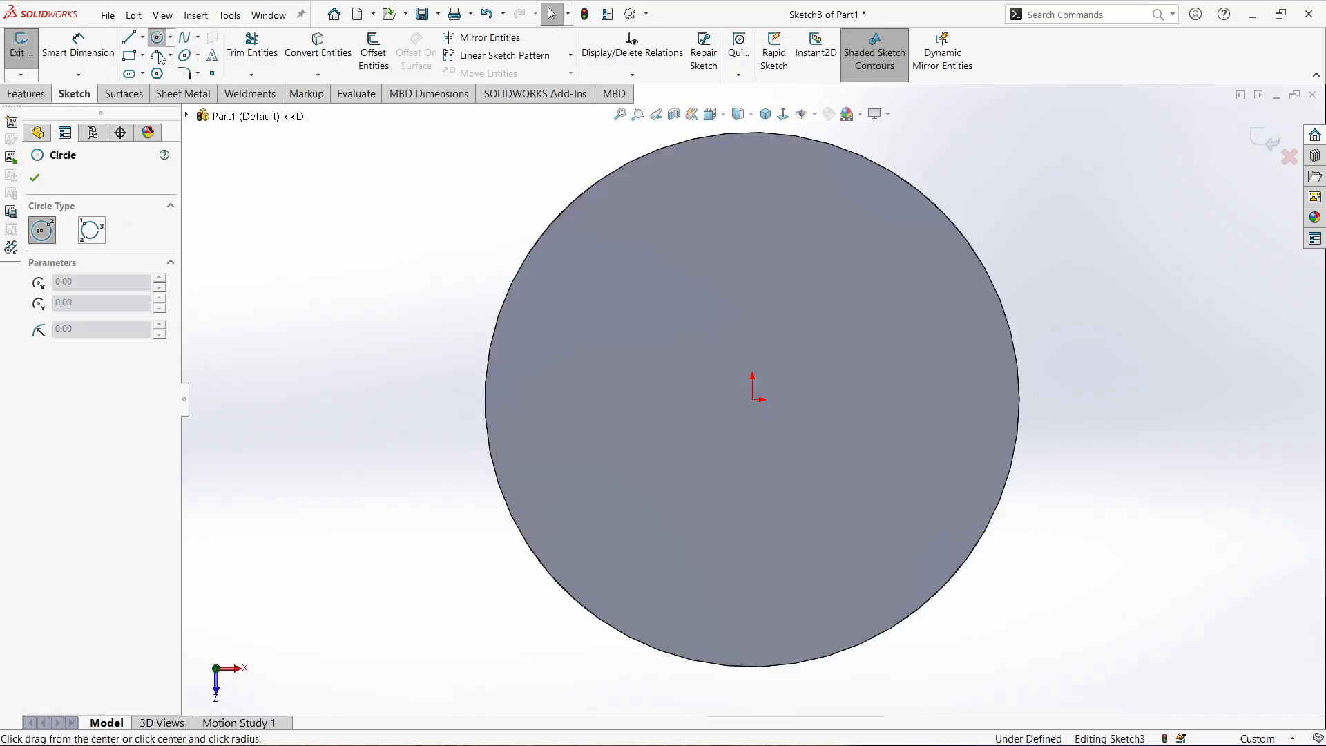
pyautogui.click(753, 401)
pyautogui.click(844, 333)
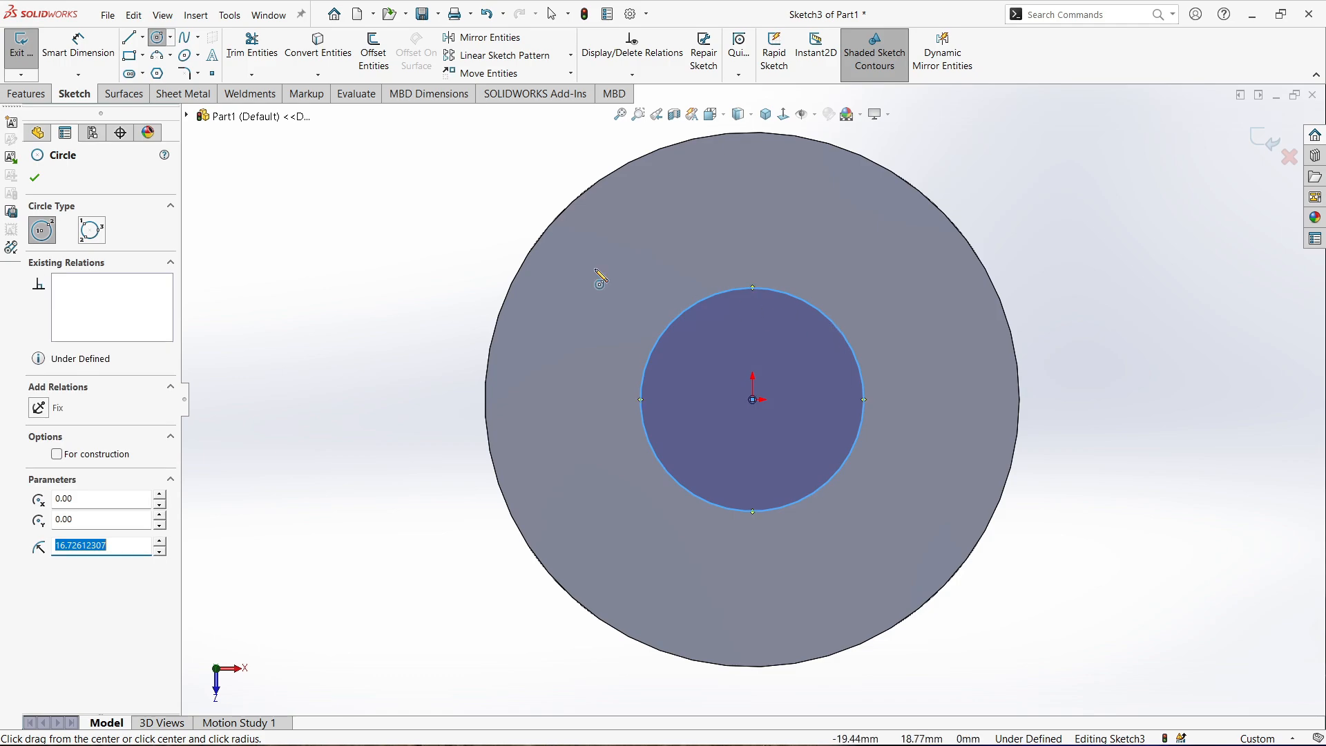
# Dimension the circle on the top face to a diameter of 38 mm
pyautogui.click(97, 50)
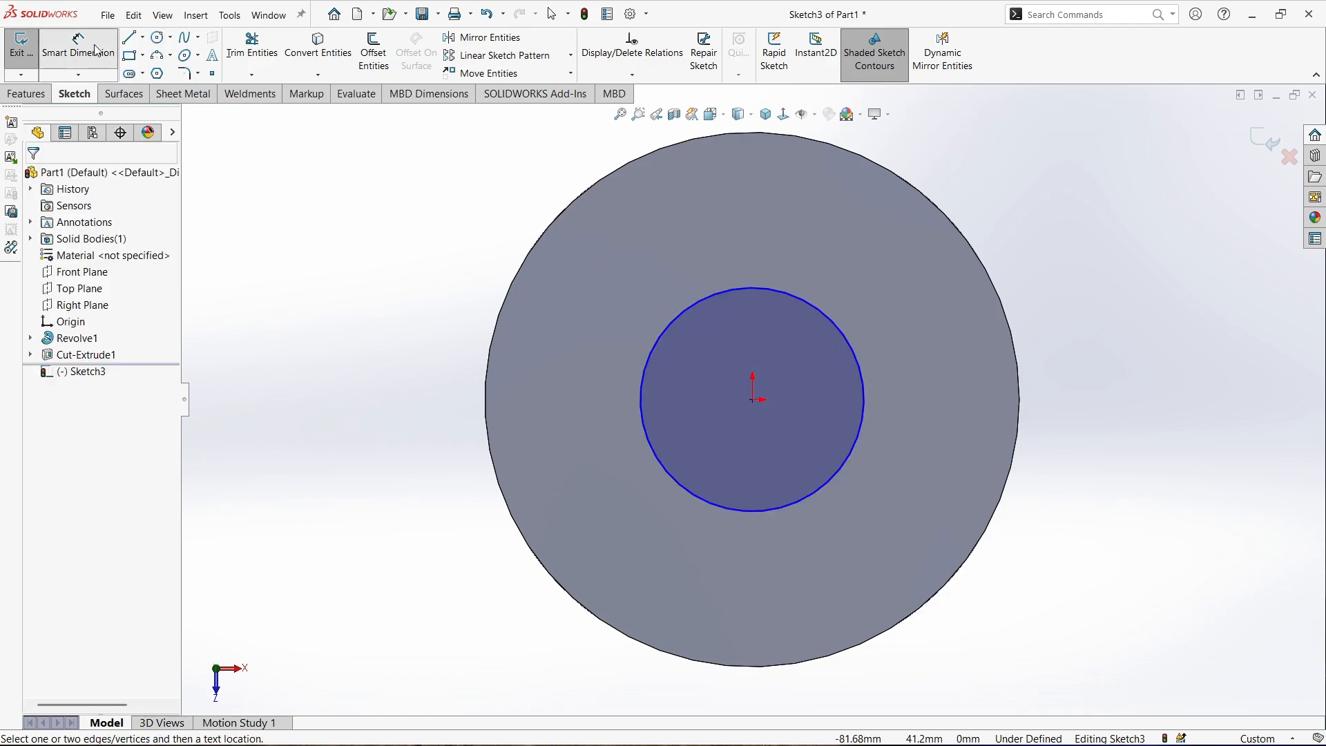
pyautogui.click(843, 335)
pyautogui.click(1053, 201)
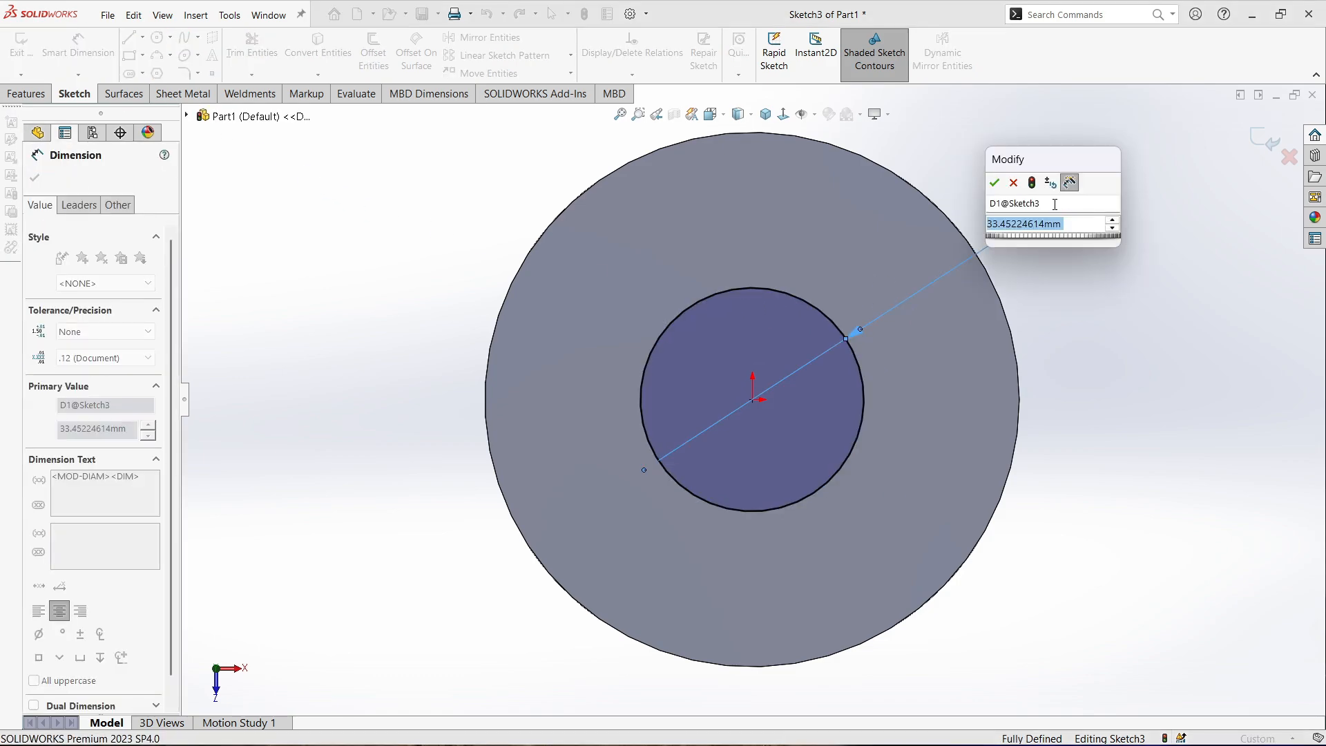
pyautogui.write('3')
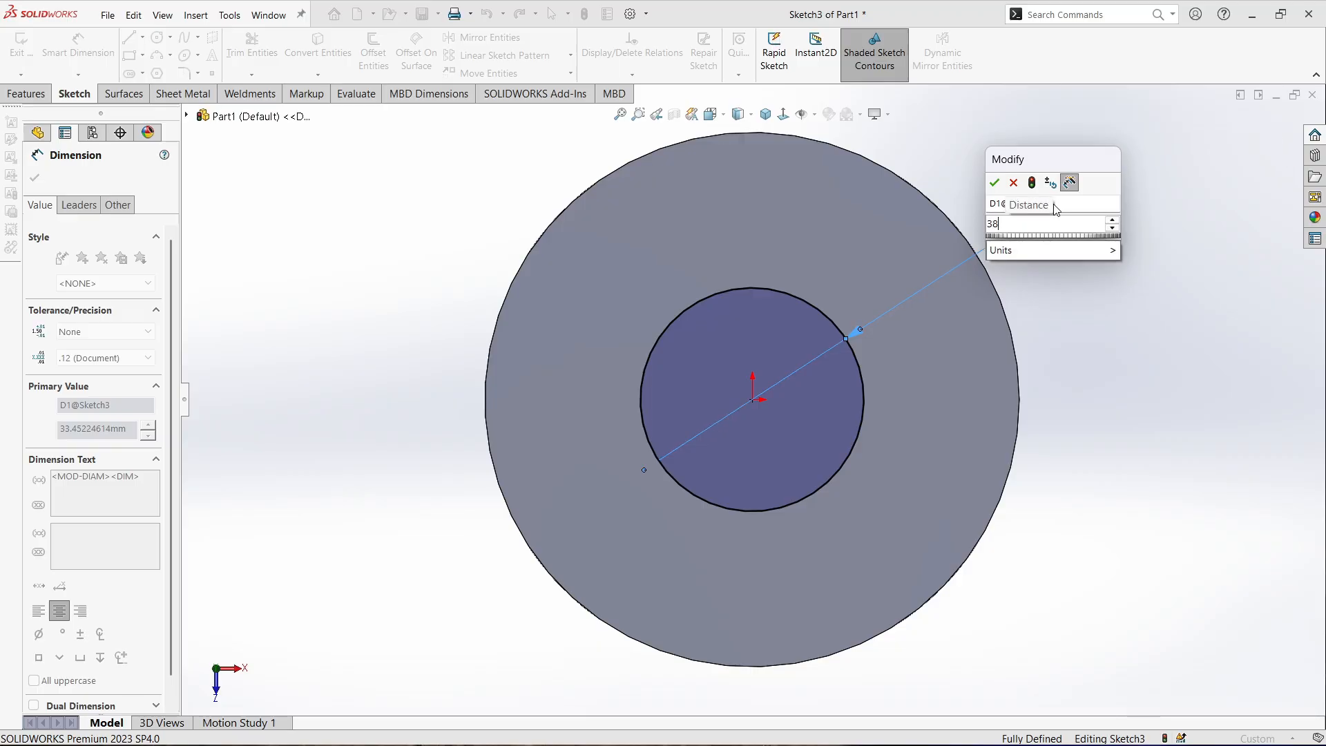
pyautogui.write('8')
pyautogui.click(999, 186)
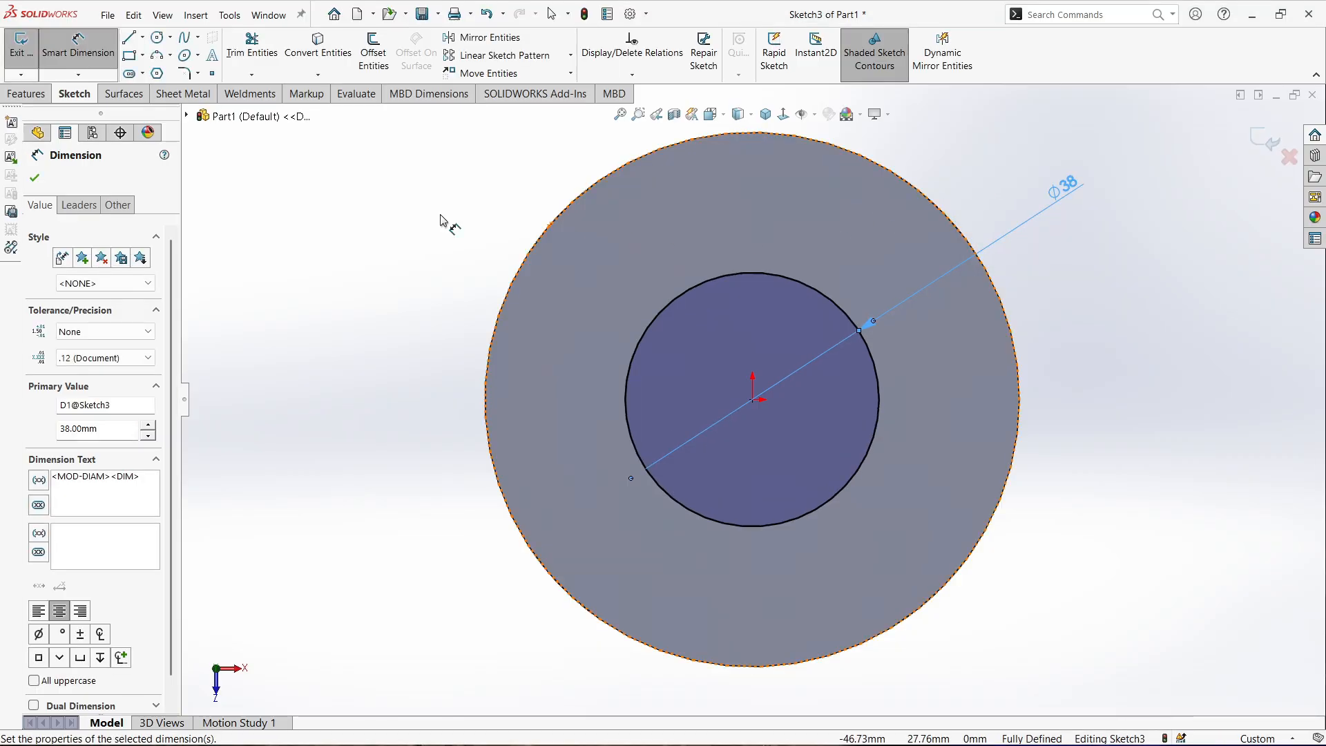
# Cut the circle into the cylinder's top face with an Extruded Cut, using a Blind depth of 3 mm in Direction 1
pyautogui.moveTo(422, 257); pyautogui.dragTo(429, 161, button='middle')
pyautogui.scroll(3, 512, 213)
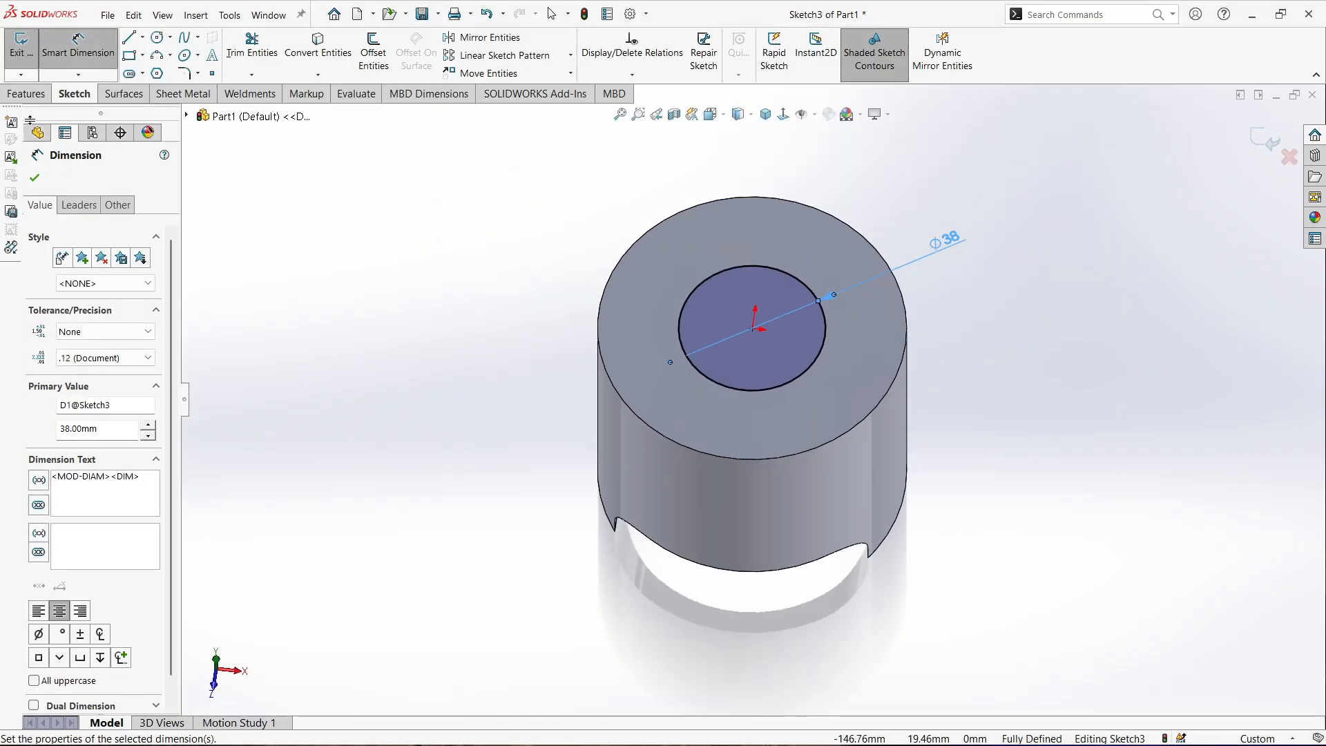
pyautogui.click(26, 94)
pyautogui.click(238, 52)
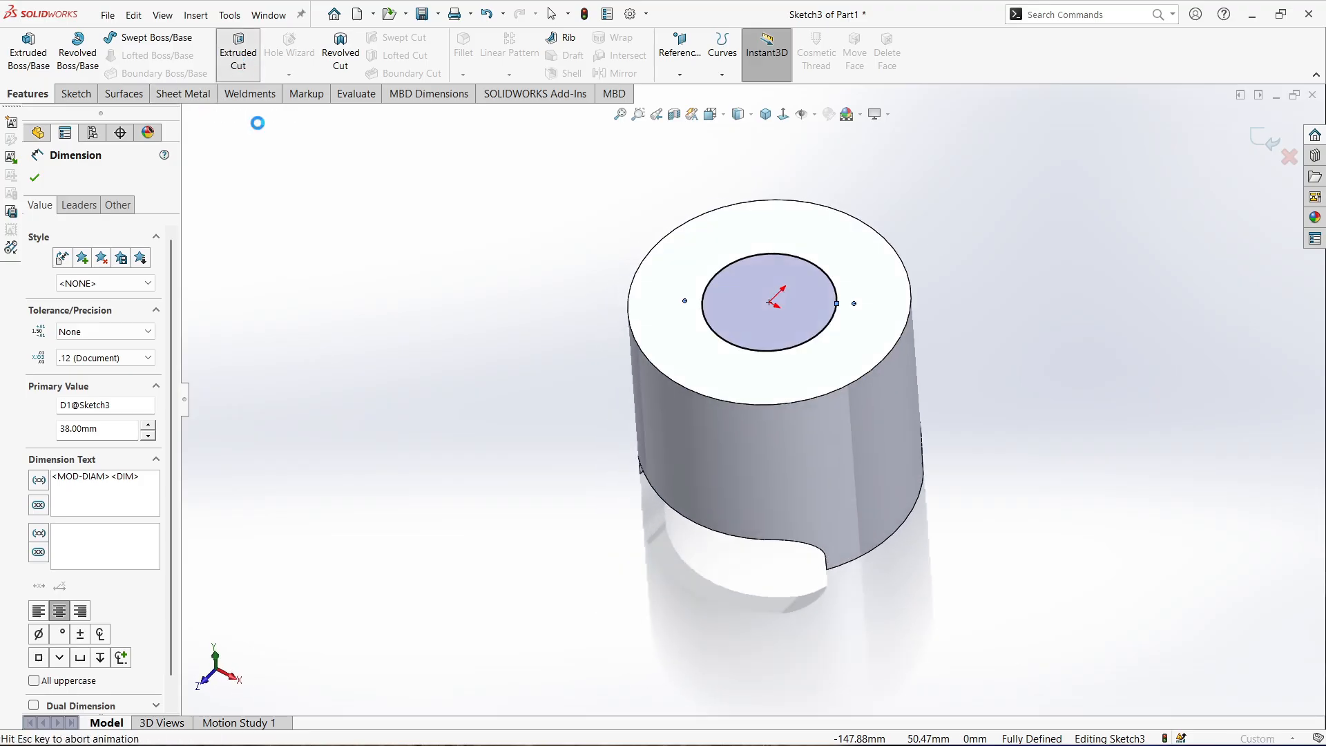
pyautogui.click(159, 274)
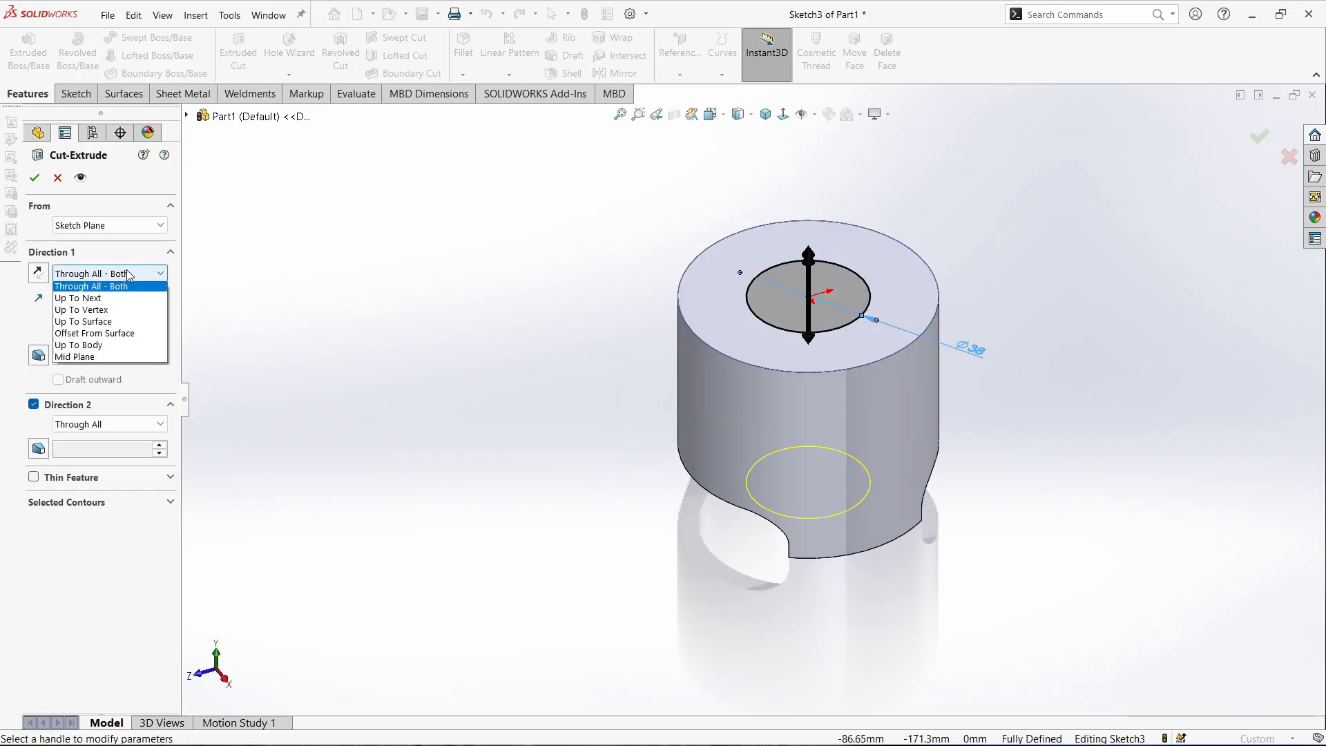
pyautogui.click(118, 288)
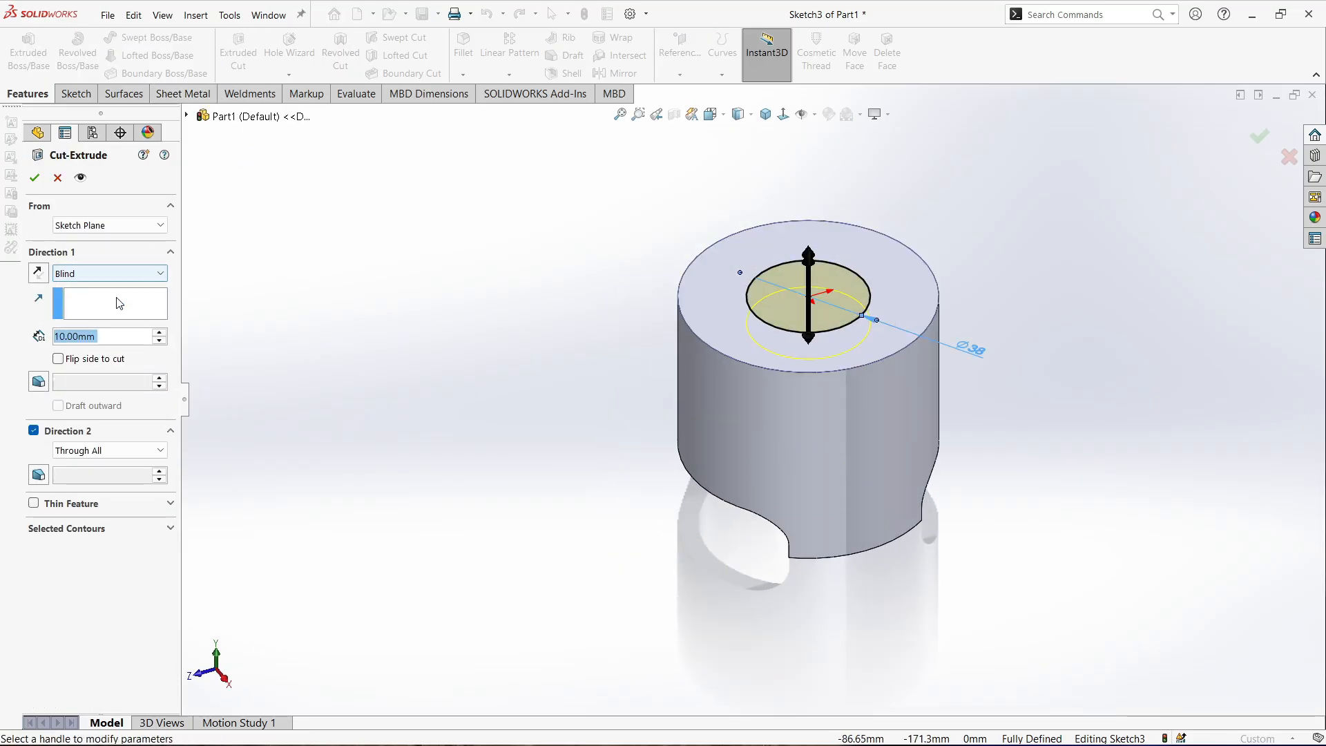
pyautogui.doubleClick(118, 337)
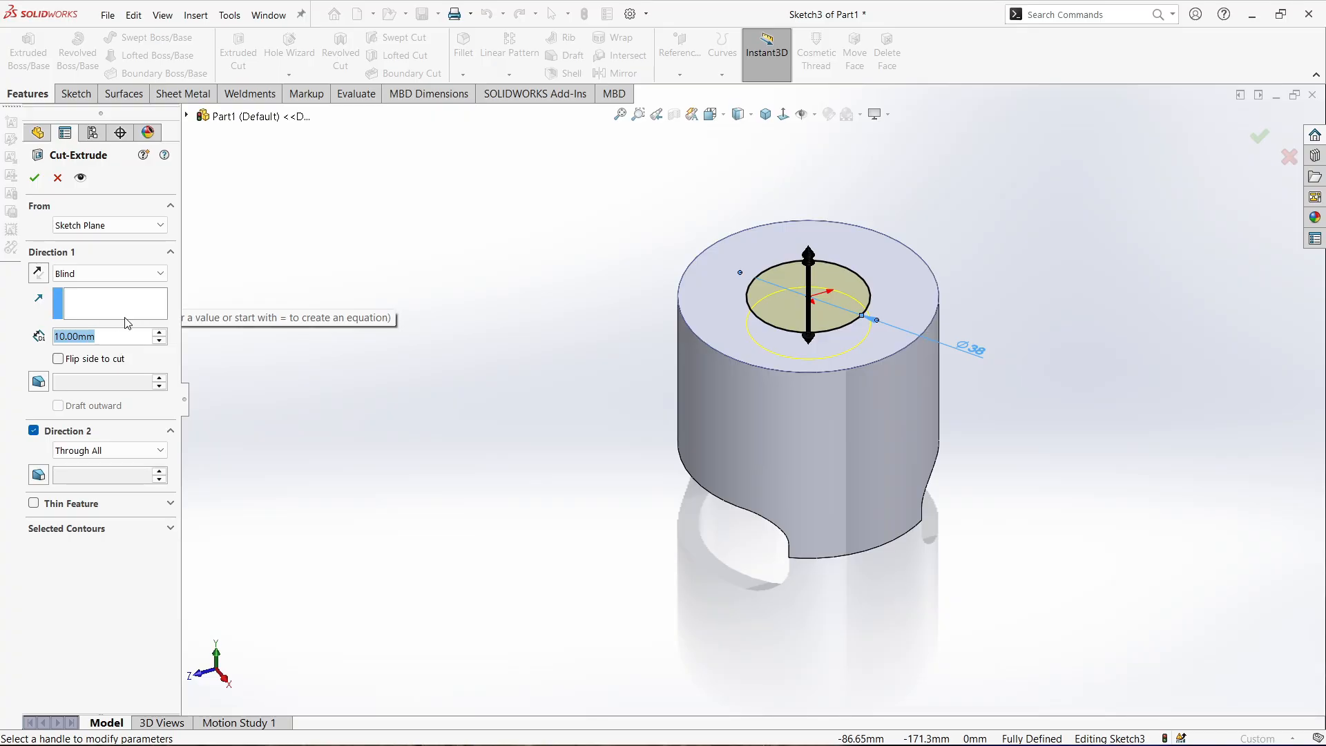
pyautogui.write('3')
pyautogui.press('Return')
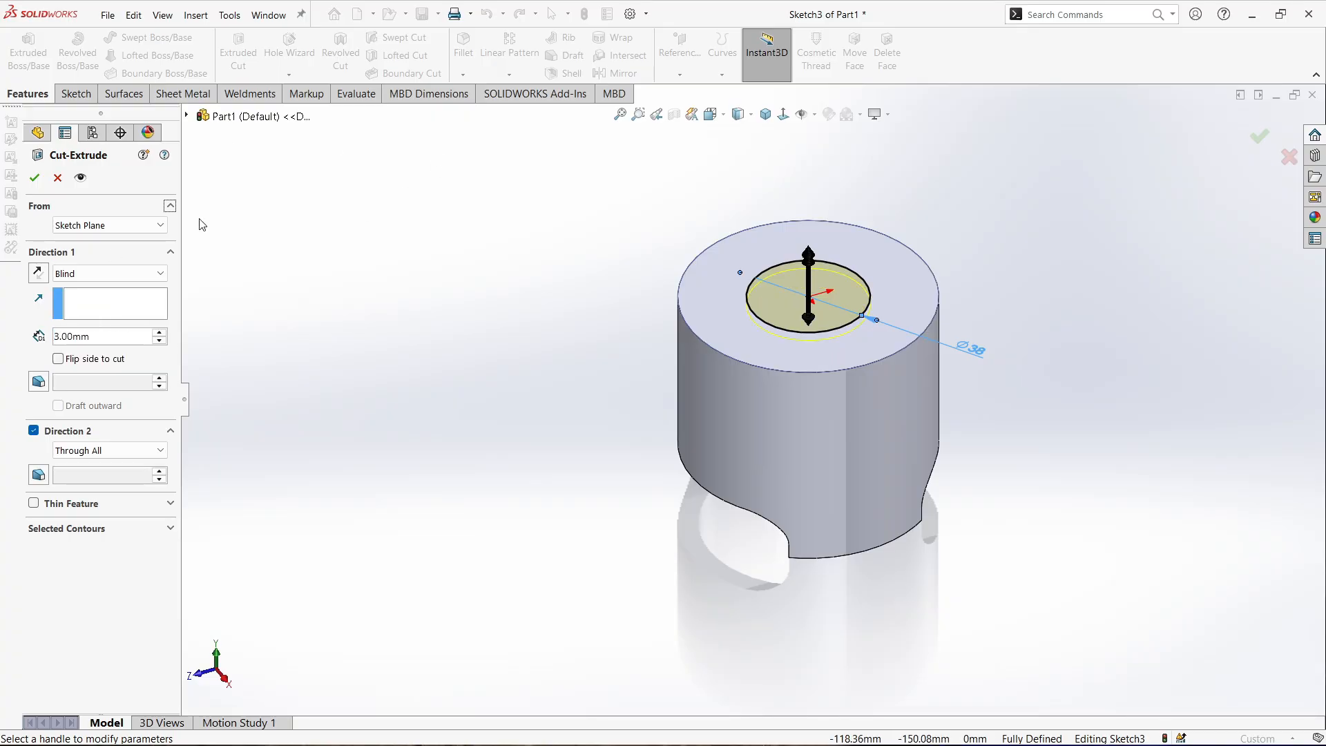
pyautogui.click(35, 178)
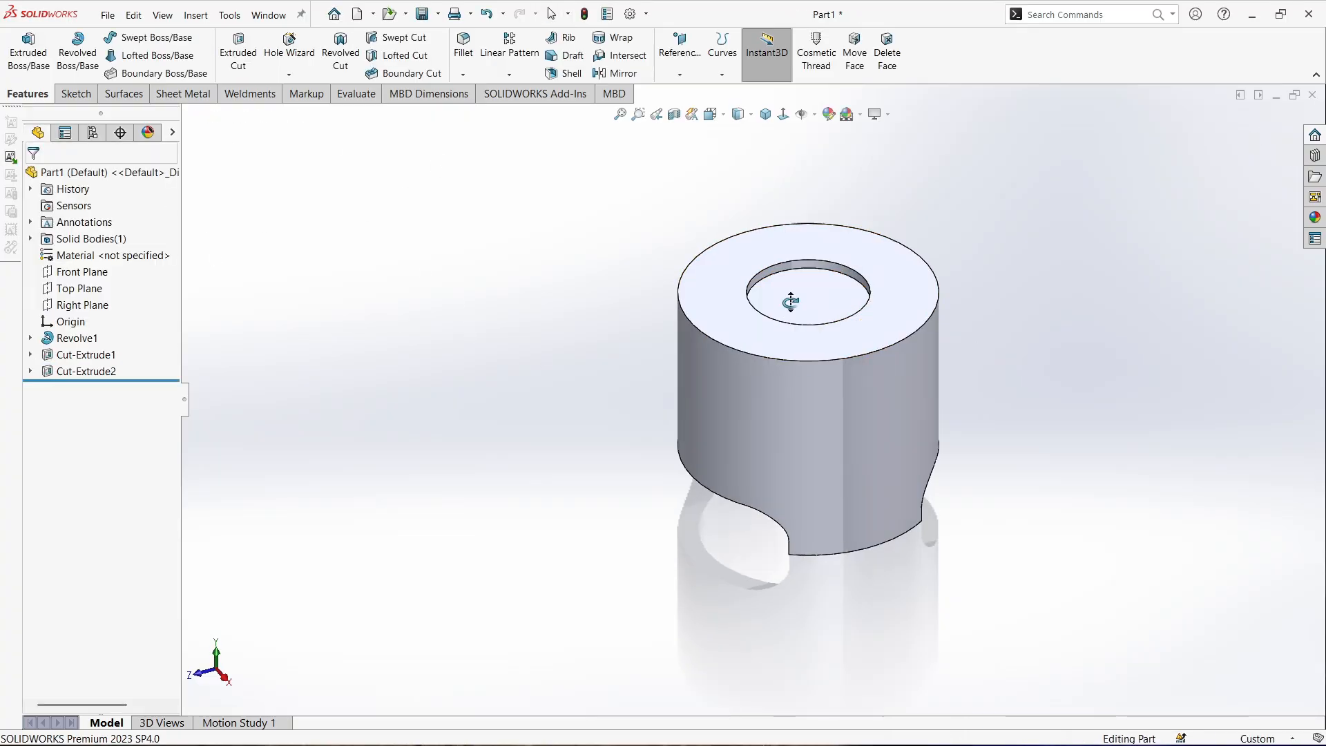
pyautogui.moveTo(826, 338)
pyautogui.mouseDown(button='middle')
pyautogui.moveTo(849, 297)
pyautogui.moveTo(794, 302)
pyautogui.mouseUp(button='middle')
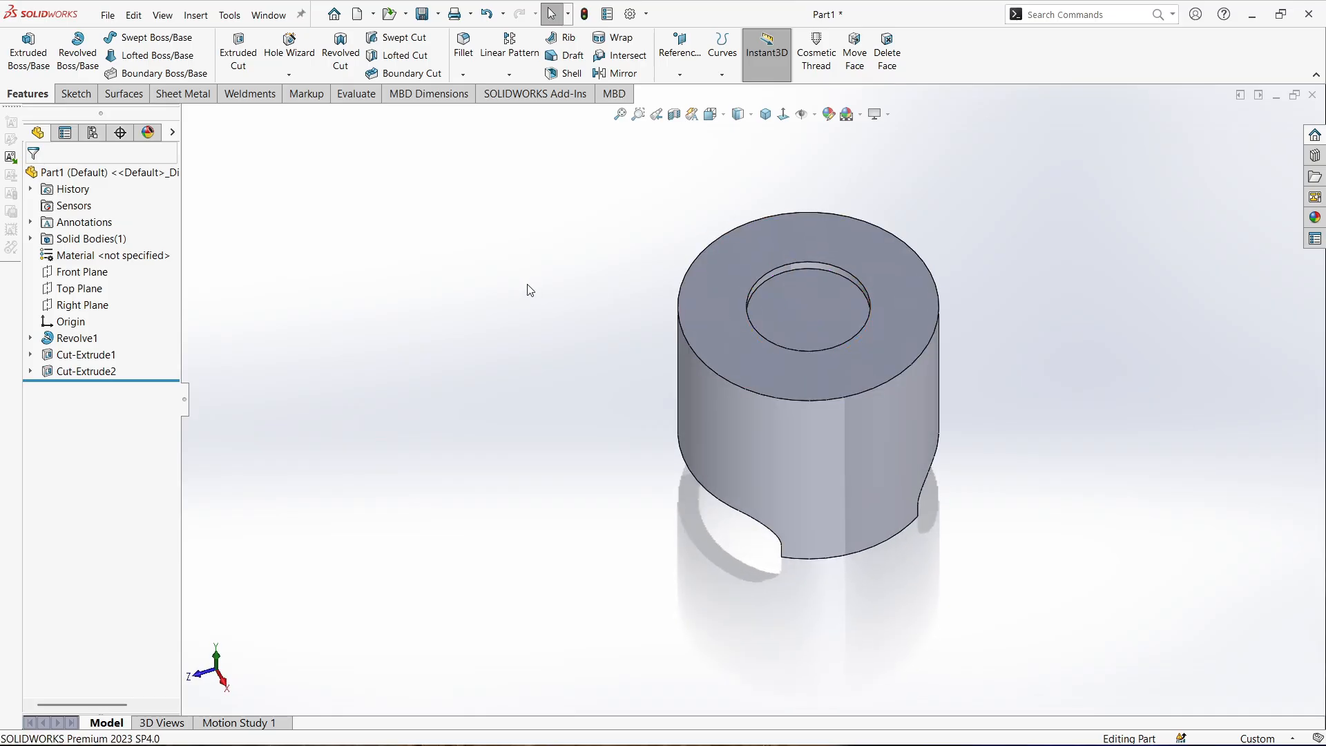
# Start a sketch on the Front Plane and draw a vertical centerline from the origin up to the cylinder's top edge
pyautogui.click(81, 306)
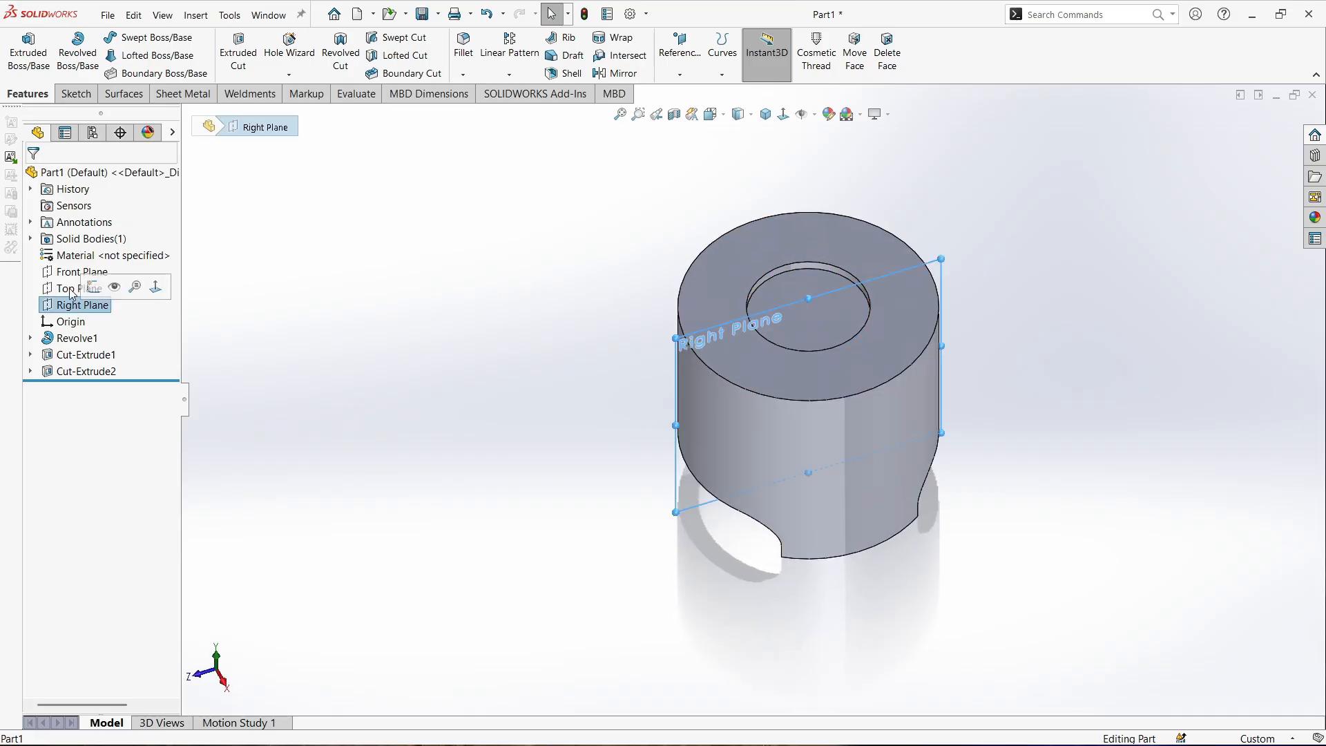
pyautogui.click(76, 272)
pyautogui.click(91, 255)
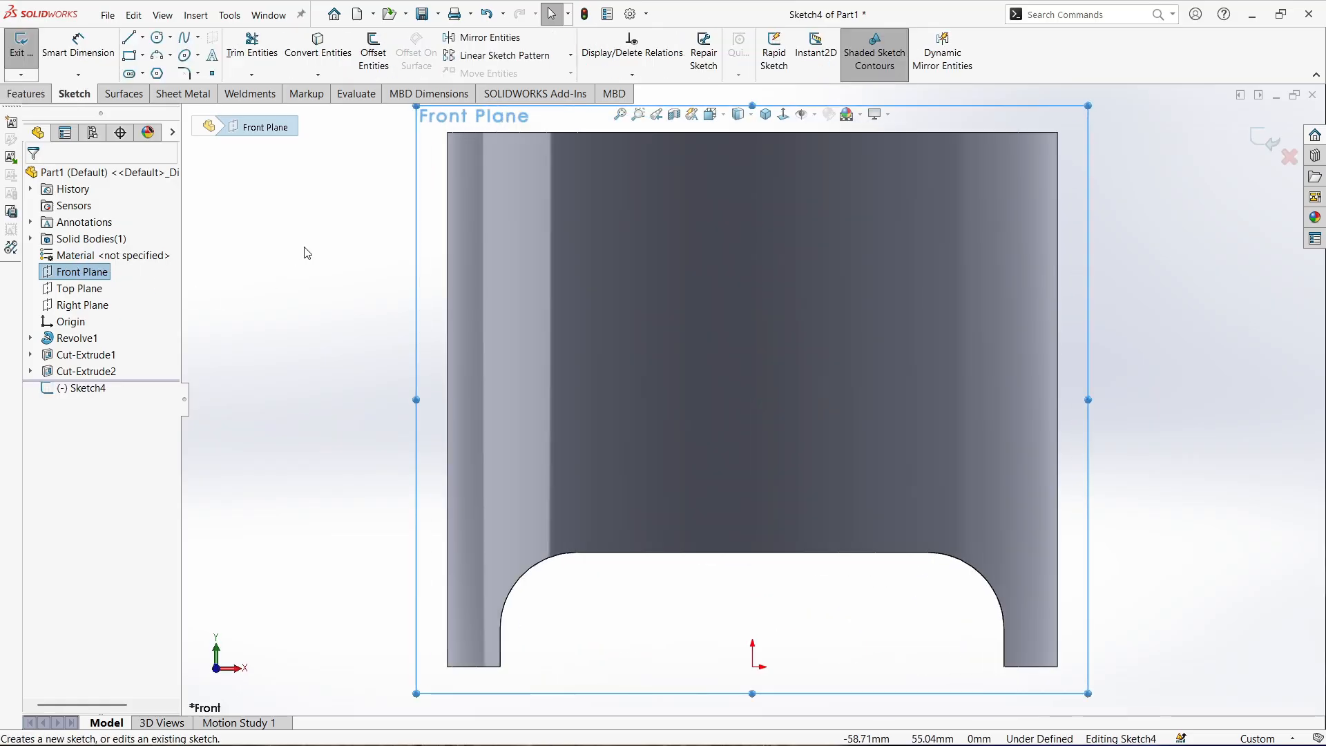
pyautogui.click(143, 38)
pyautogui.click(158, 69)
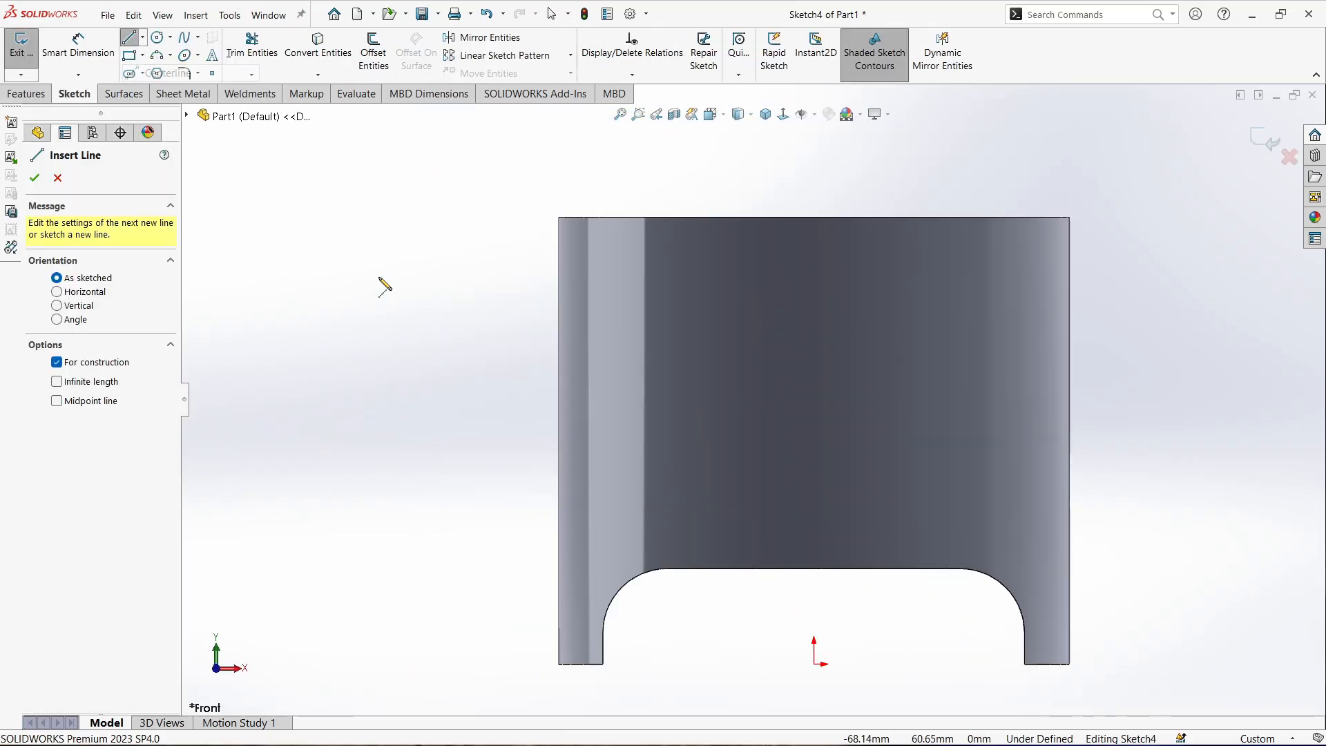
pyautogui.click(815, 664)
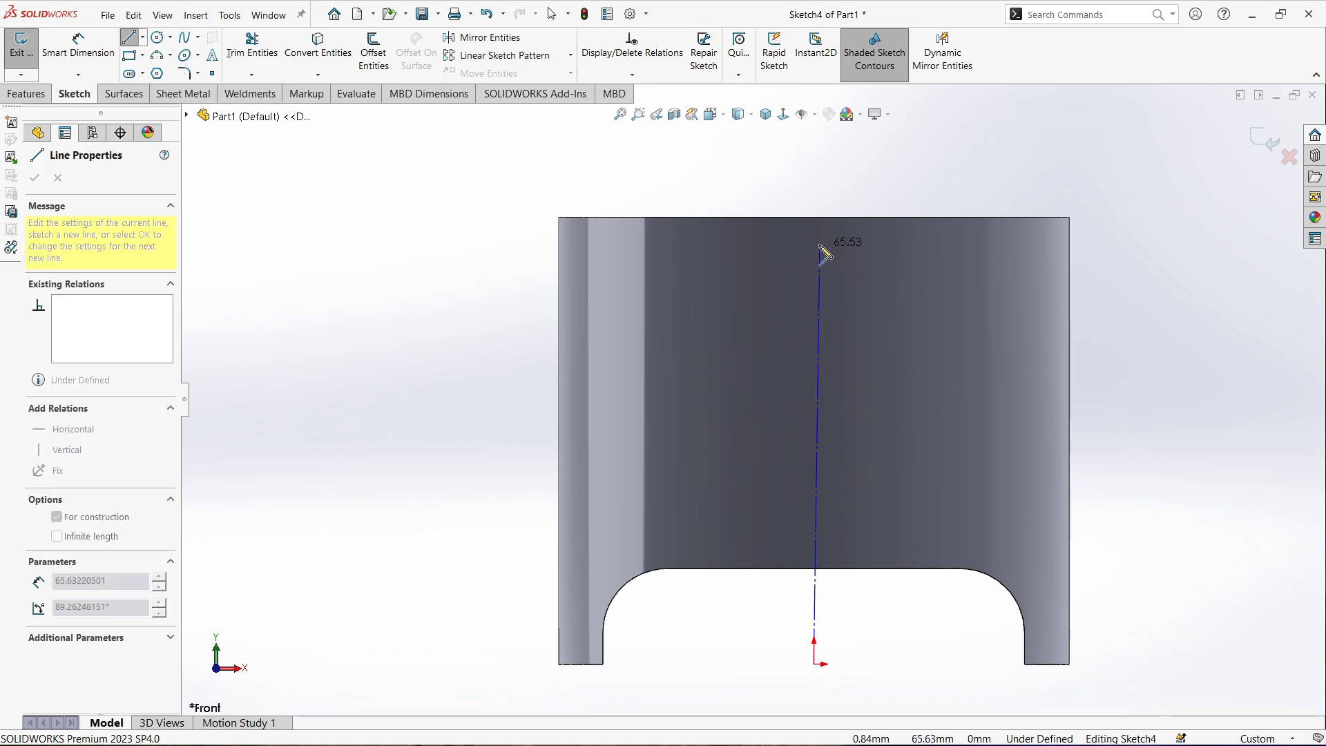
pyautogui.click(815, 218)
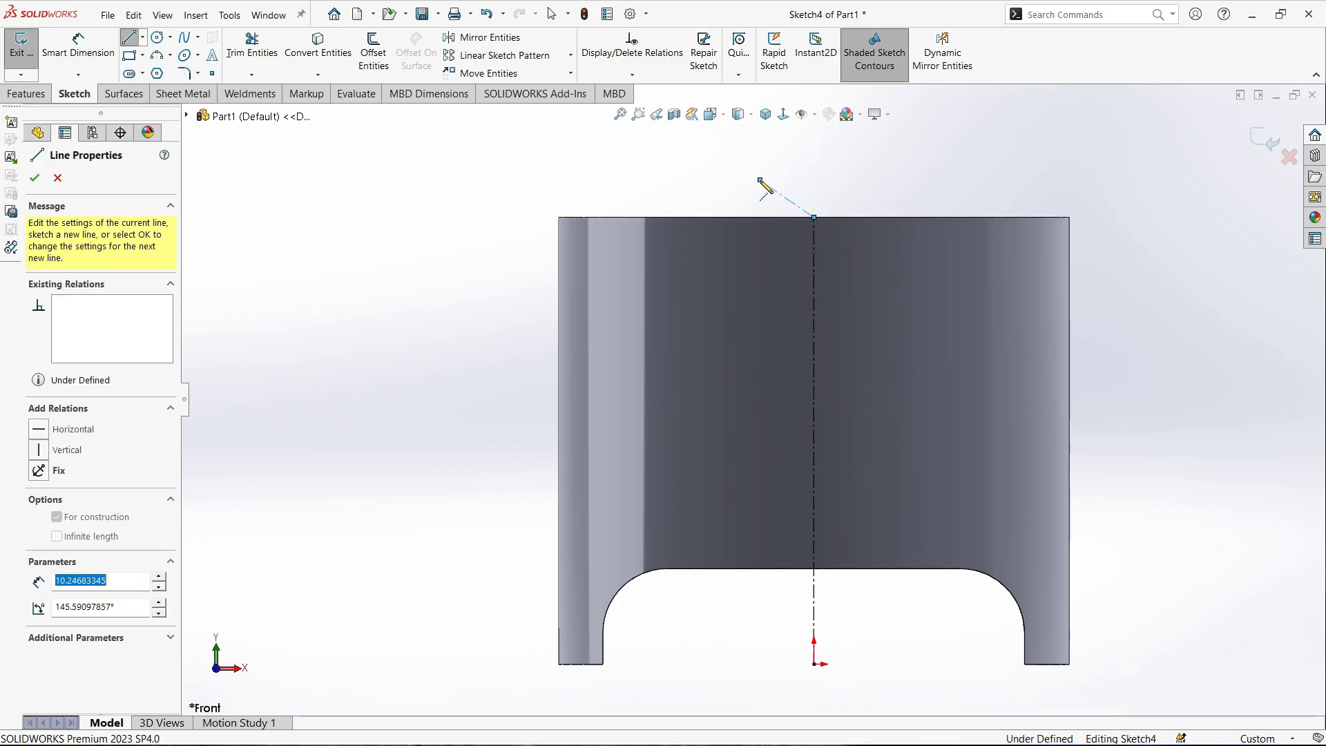
pyautogui.press('Escape')
# Draw two corner rectangles, each about 10 by 4 mm, one above the other across the cylinder's left edge near its top
pyautogui.click(143, 57)
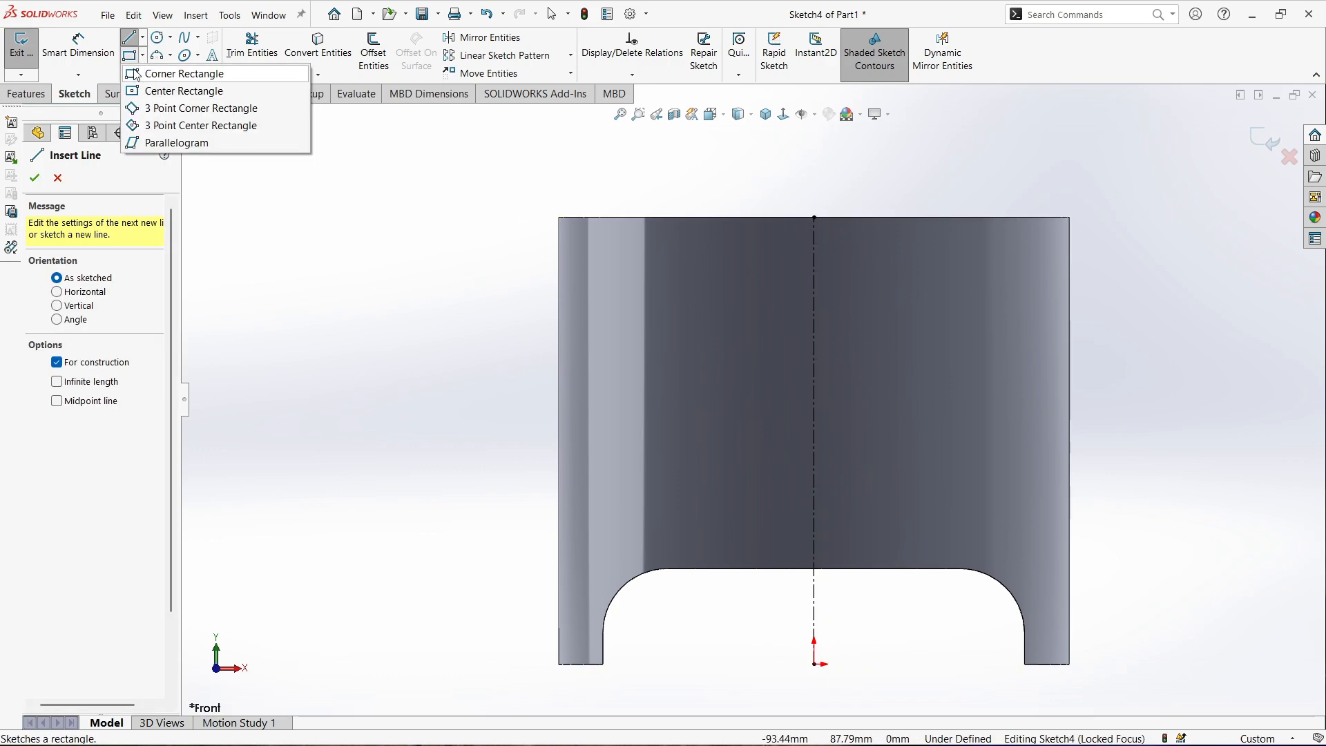
pyautogui.click(170, 71)
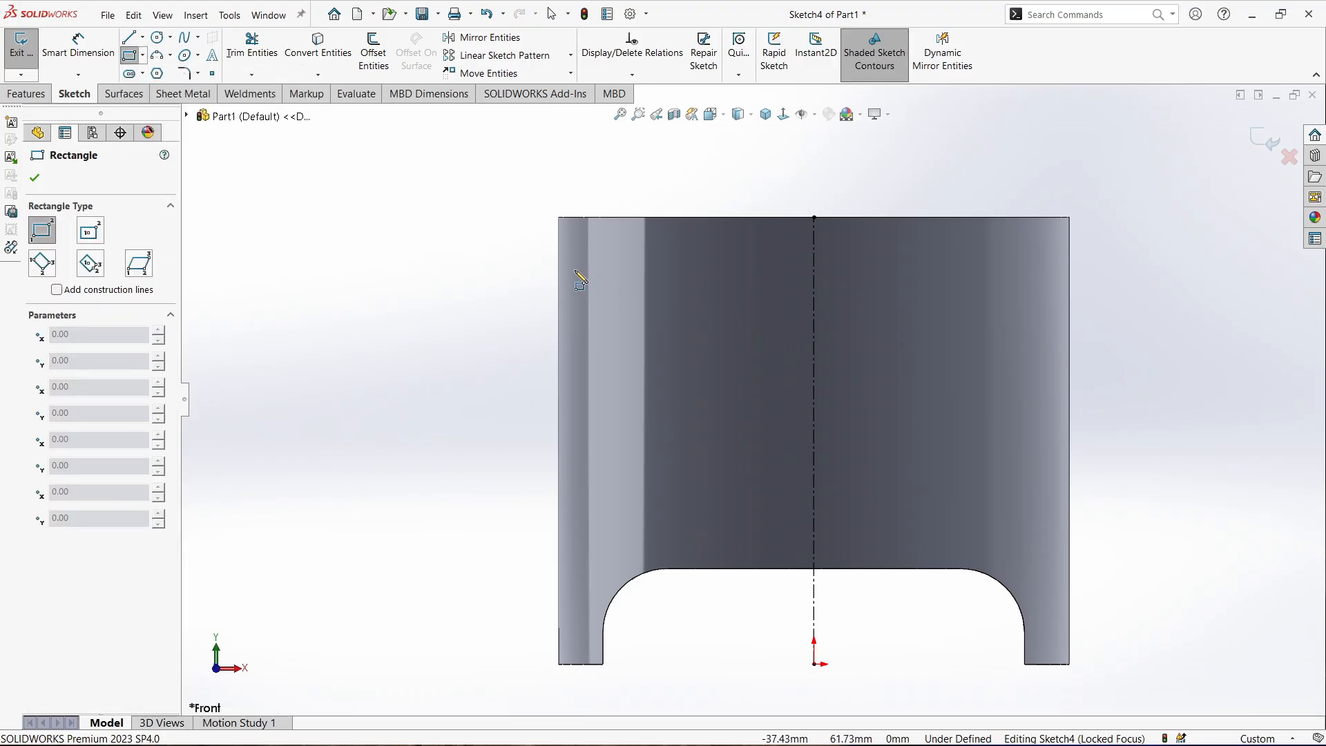
pyautogui.click(573, 266)
pyautogui.click(509, 293)
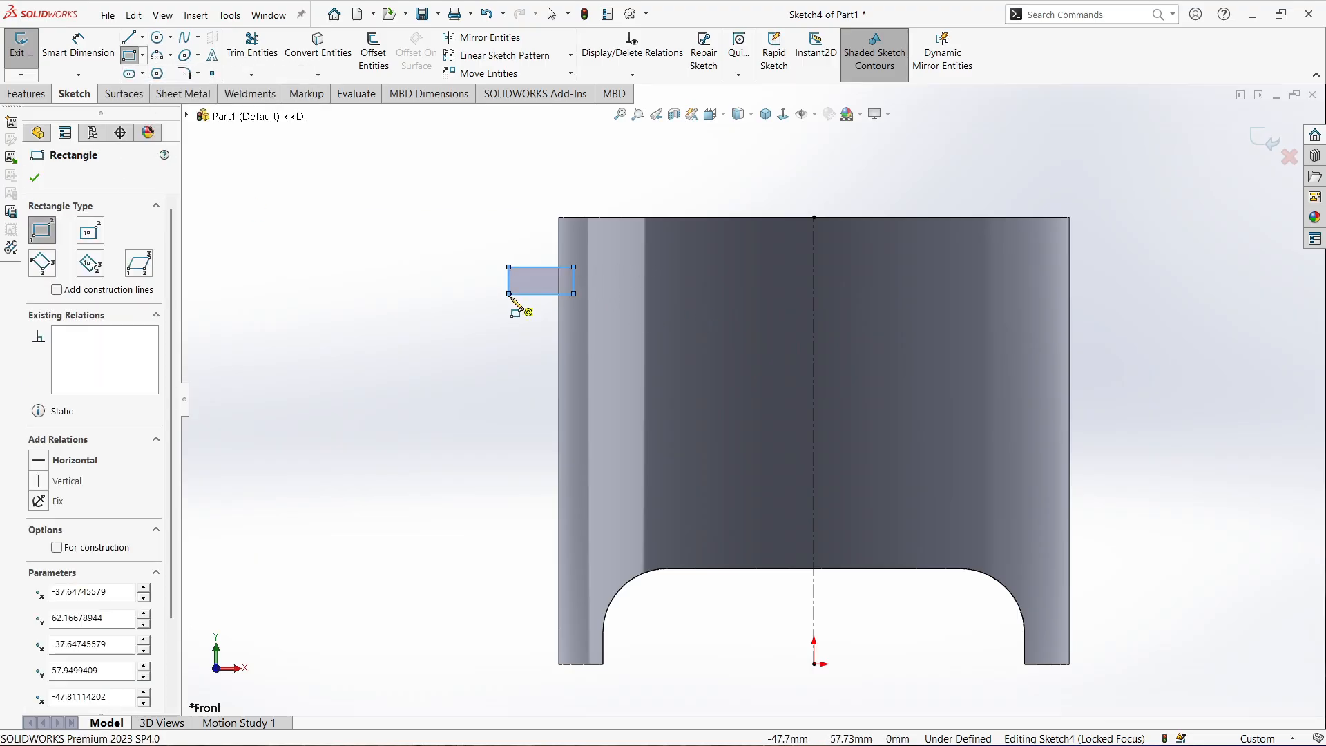
pyautogui.click(574, 322)
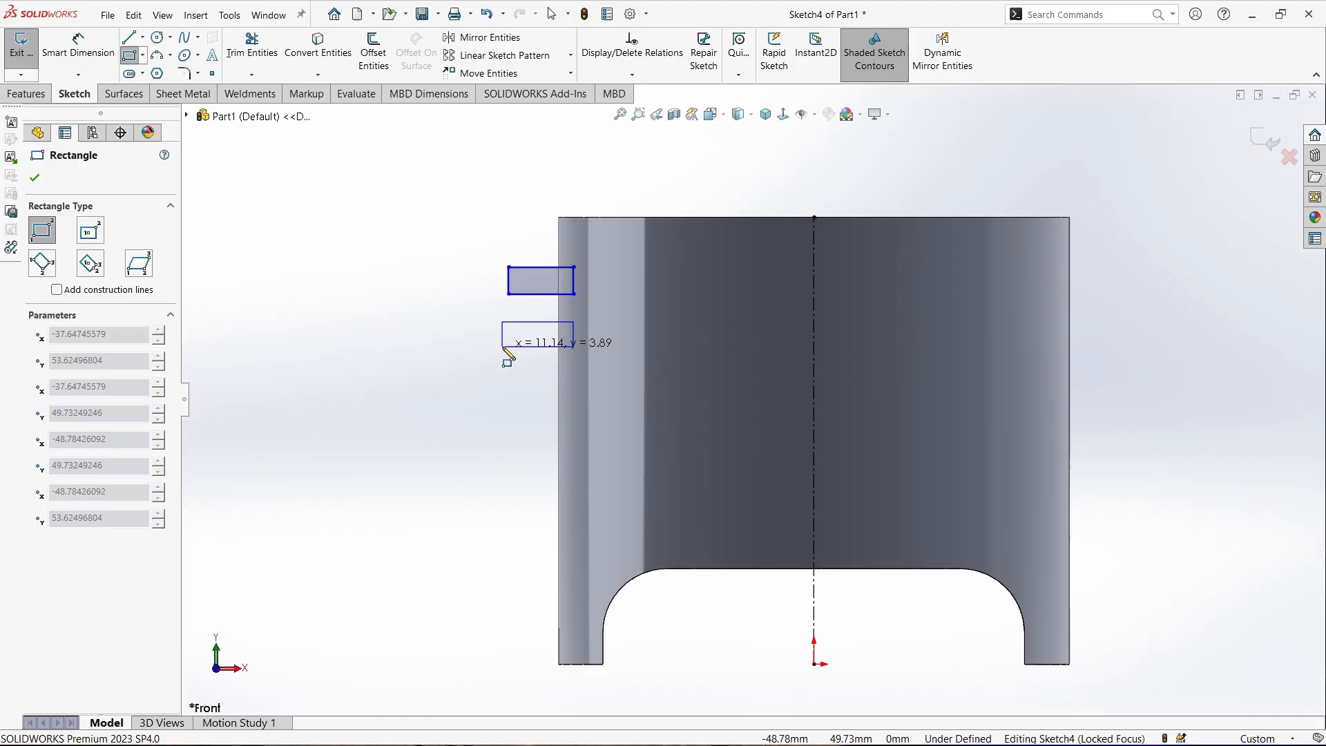
pyautogui.click(508, 348)
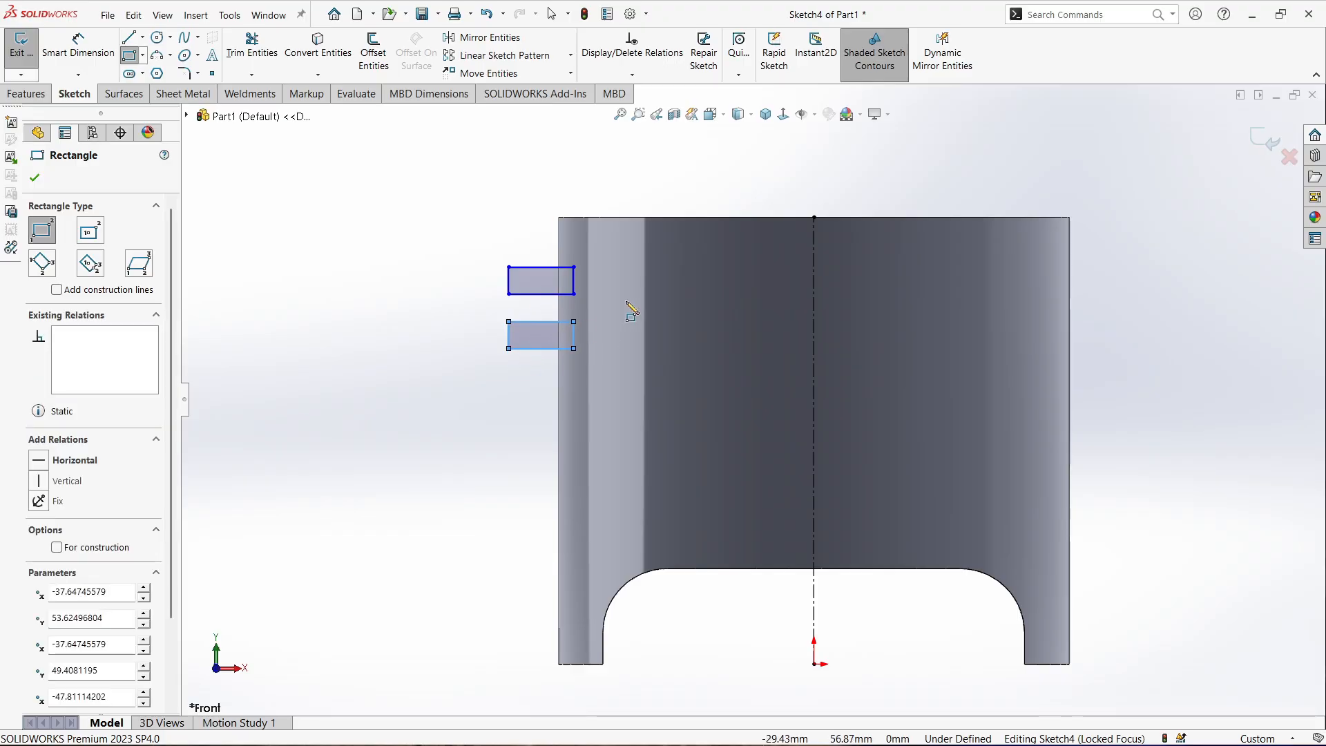
# Dimension the upper rectangle's horizontal side to a width of 10 mm
pyautogui.scroll(-3, 596, 277)
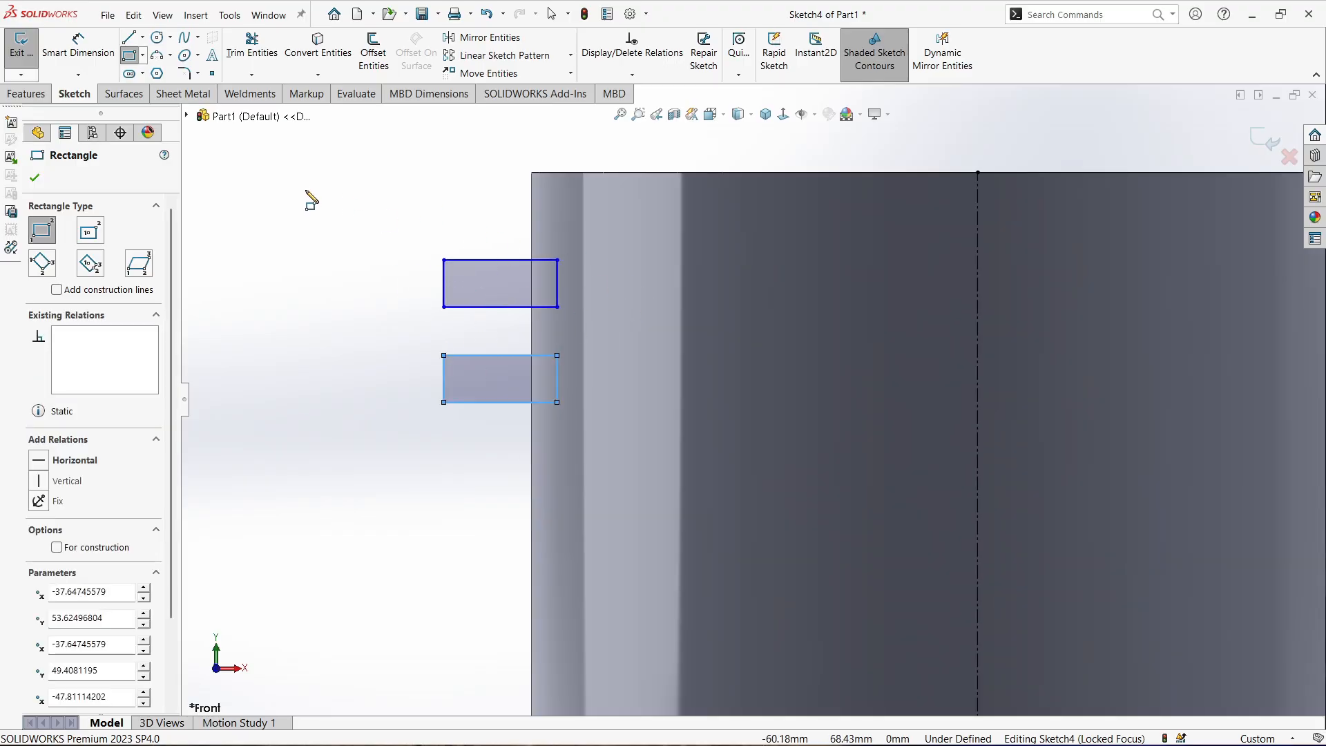
pyautogui.click(115, 67)
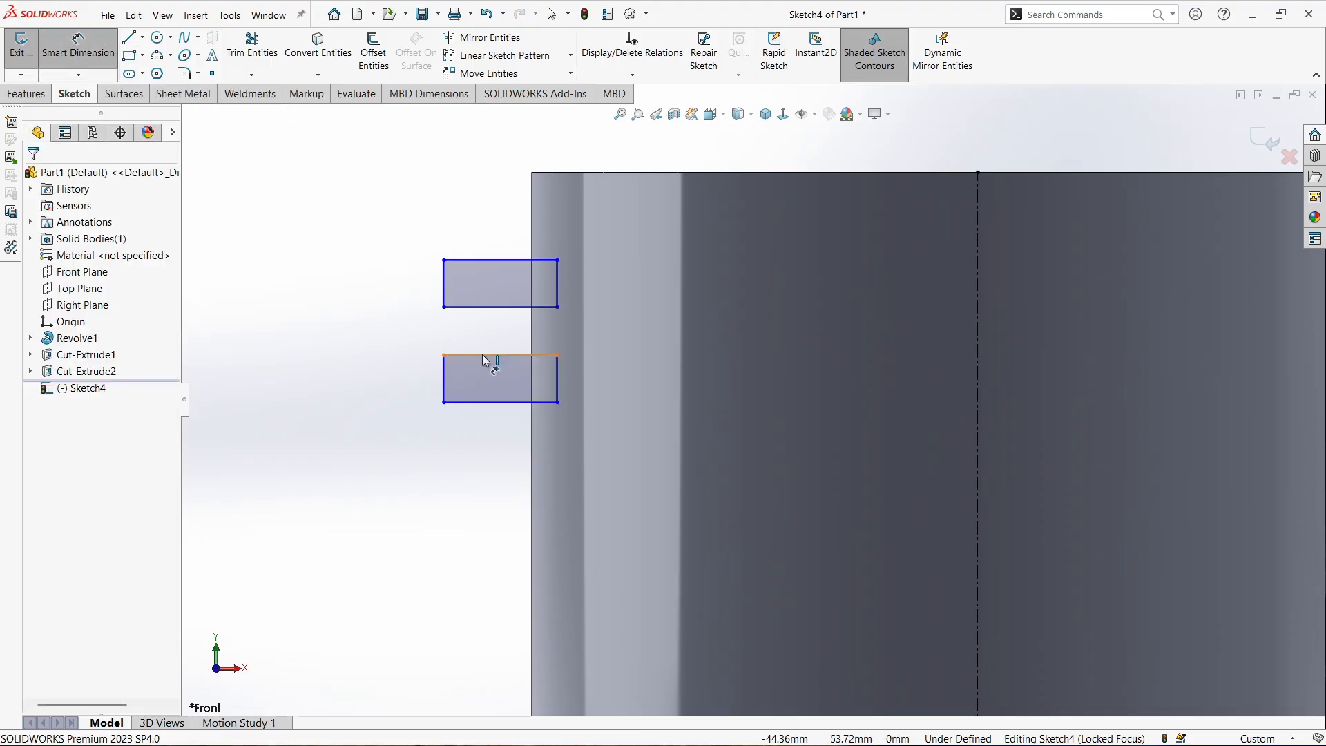
pyautogui.scroll(3, 494, 366)
pyautogui.click(608, 320)
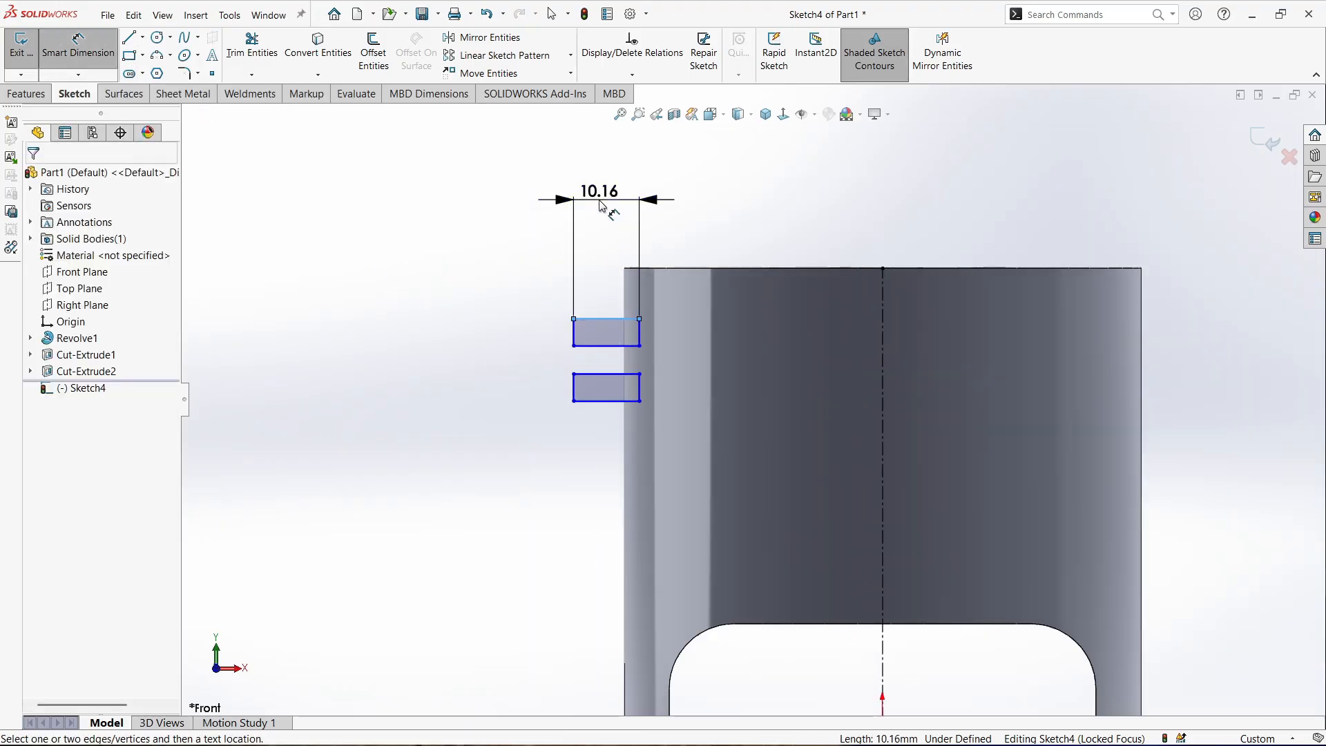
pyautogui.click(600, 205)
pyautogui.write('10')
pyautogui.press('Return')
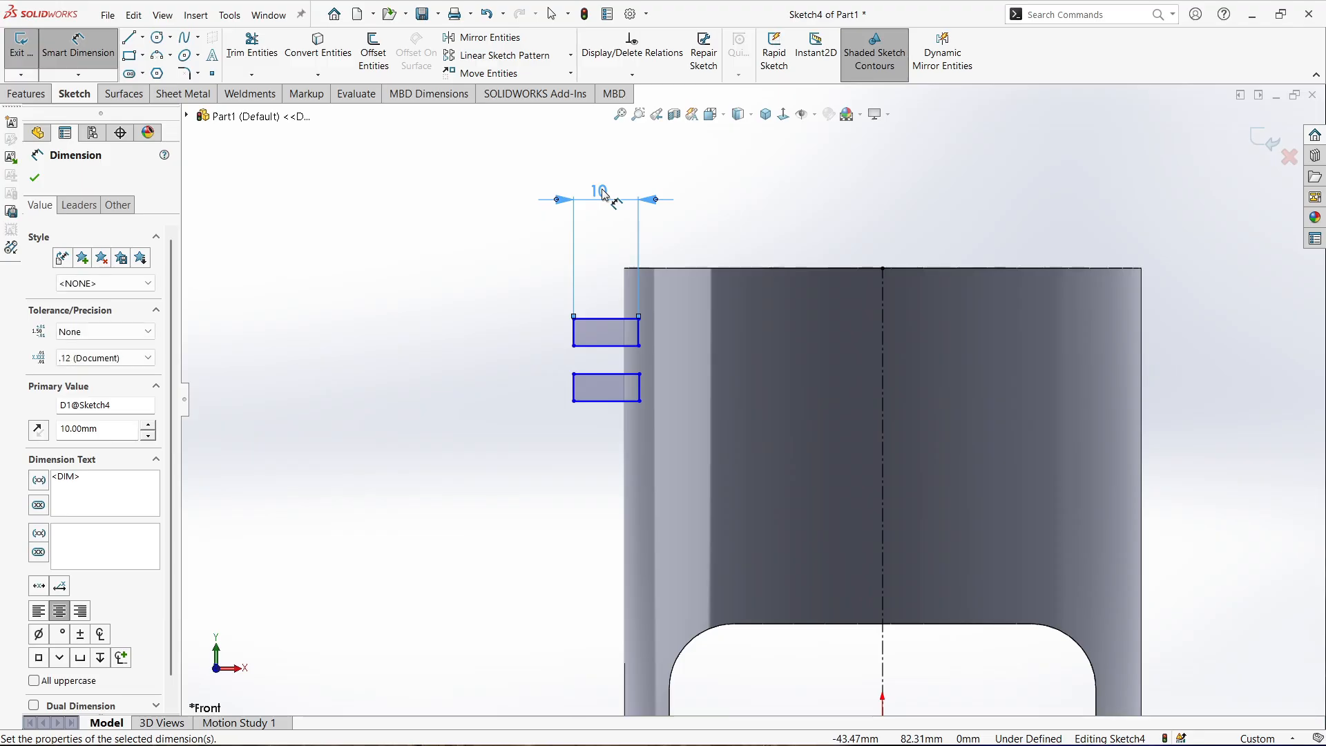
pyautogui.click(426, 364)
# Dimension the upper rectangle's inner vertical side about the centerline as a 72 mm diameter
pyautogui.click(638, 336)
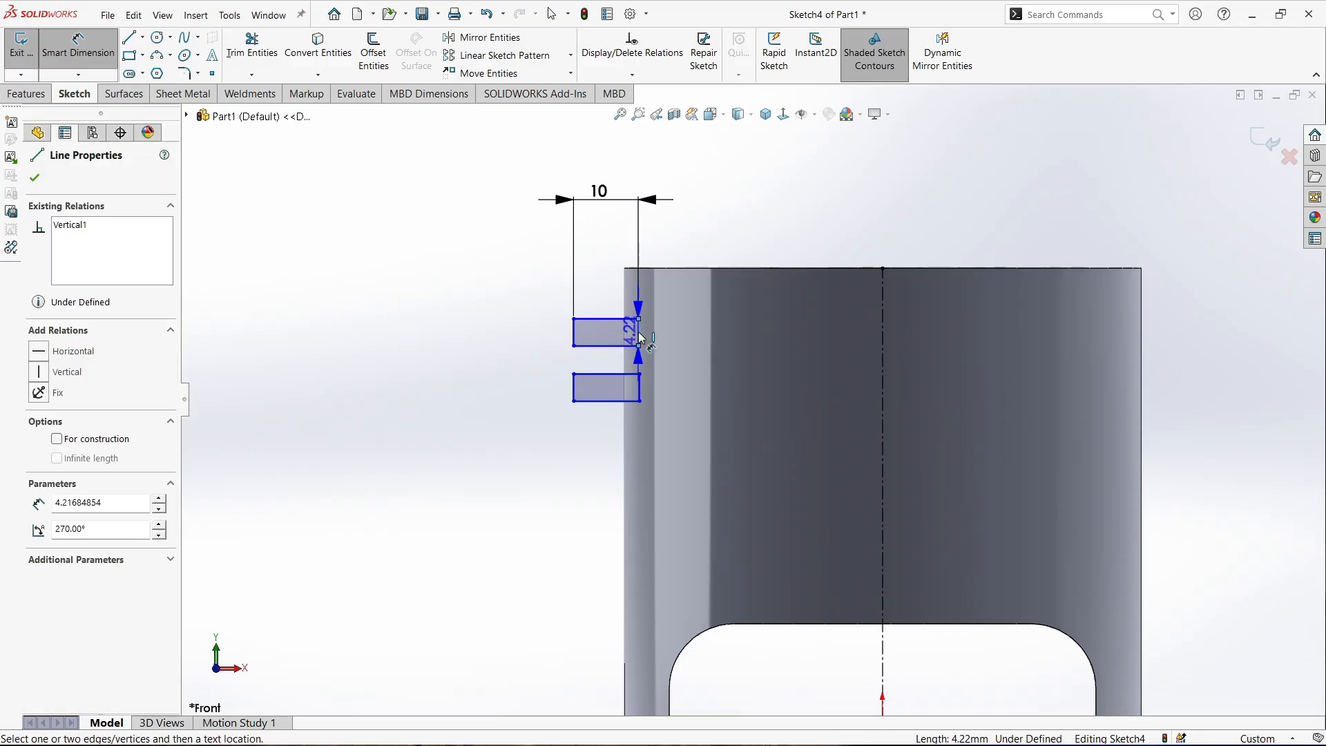
pyautogui.click(883, 352)
pyautogui.click(897, 167)
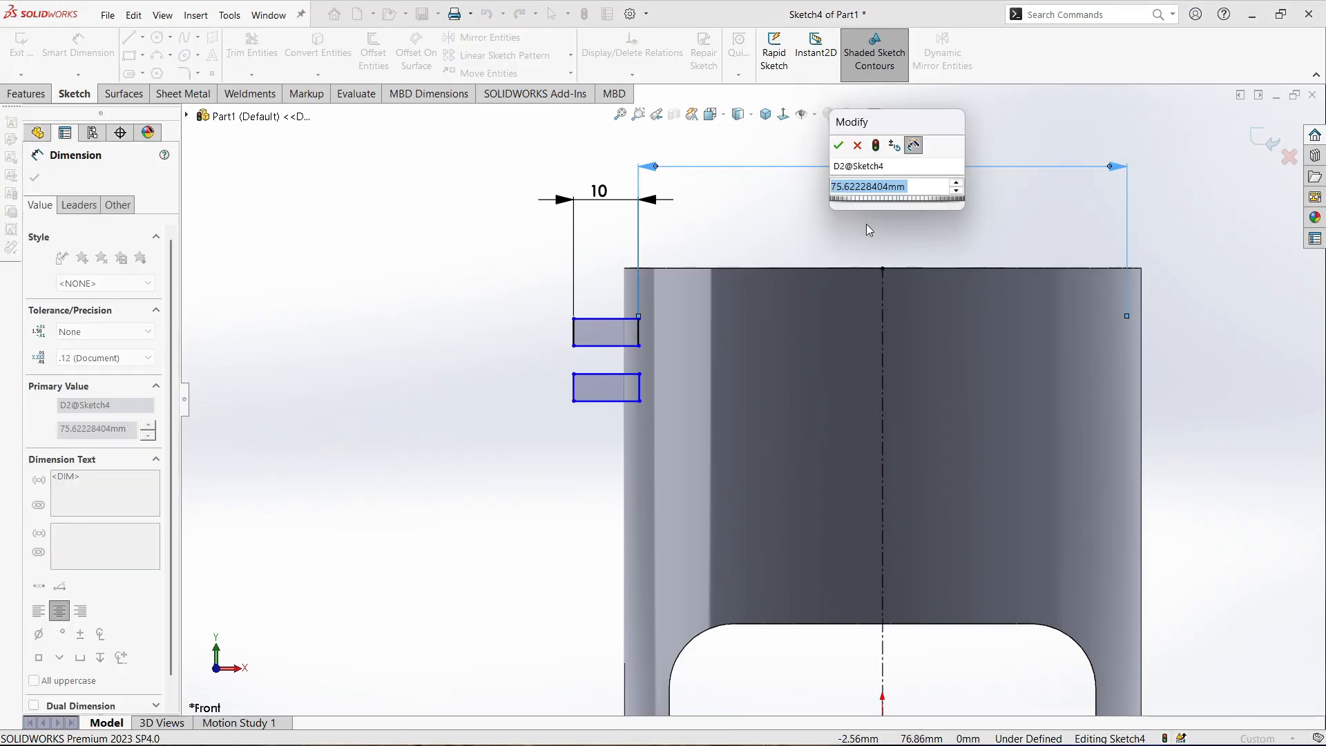
pyautogui.write('72')
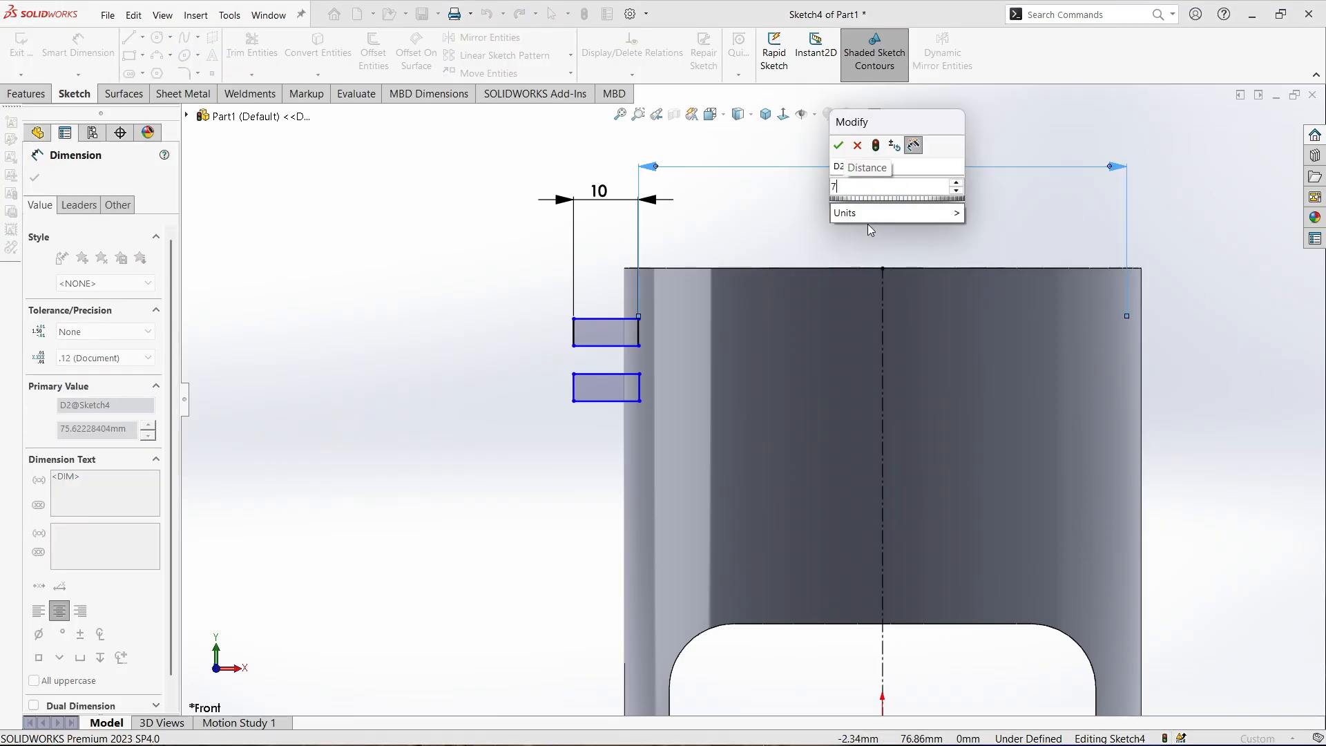
pyautogui.click(839, 145)
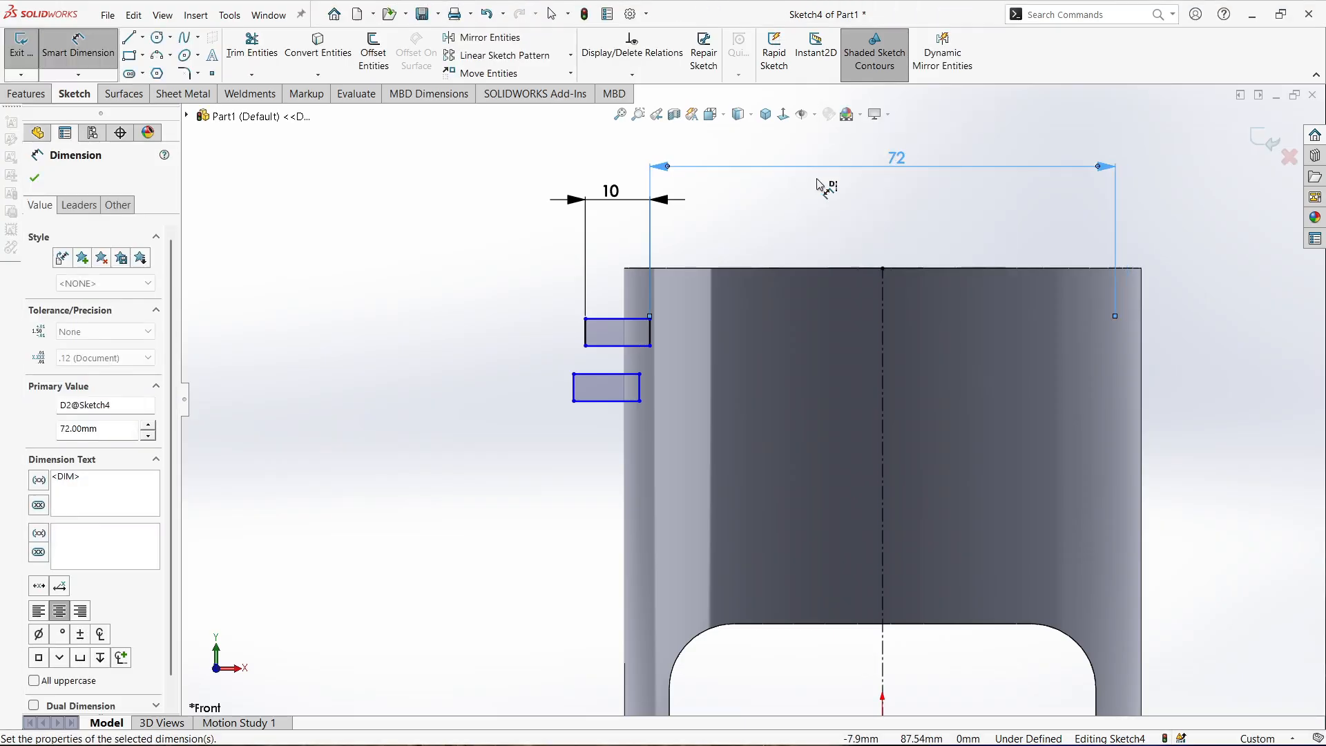
# Dimension the distance from the cylinder's top edge to the upper rectangle's top side as 9 mm
pyautogui.click(686, 289)
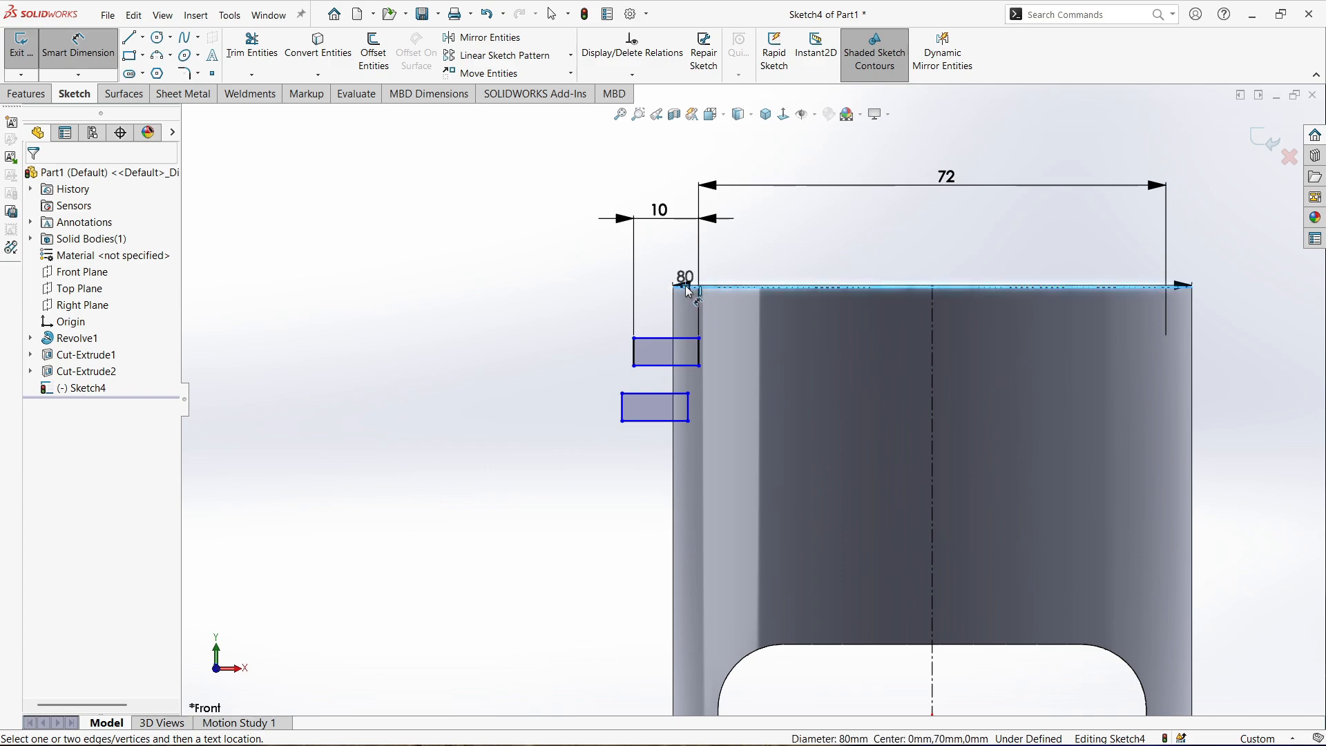
pyautogui.click(659, 339)
pyautogui.click(545, 312)
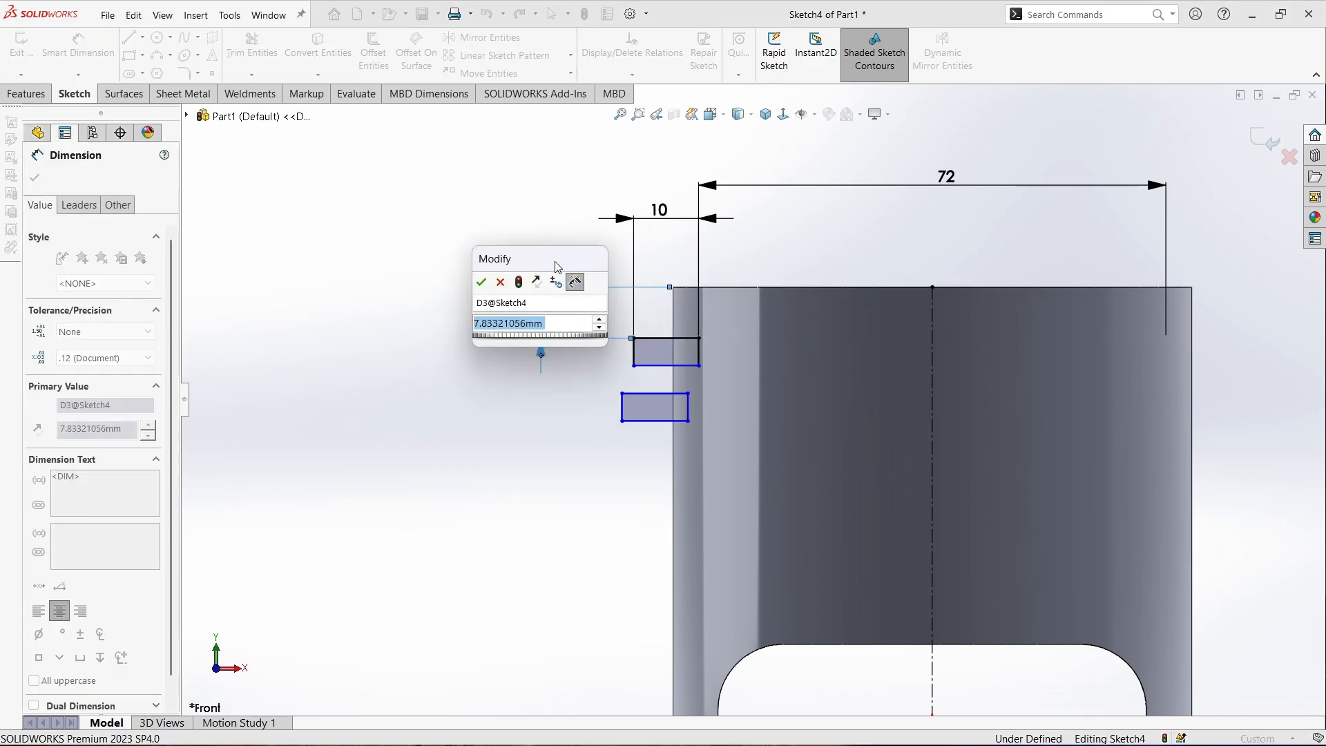
pyautogui.write('9')
pyautogui.press('Return')
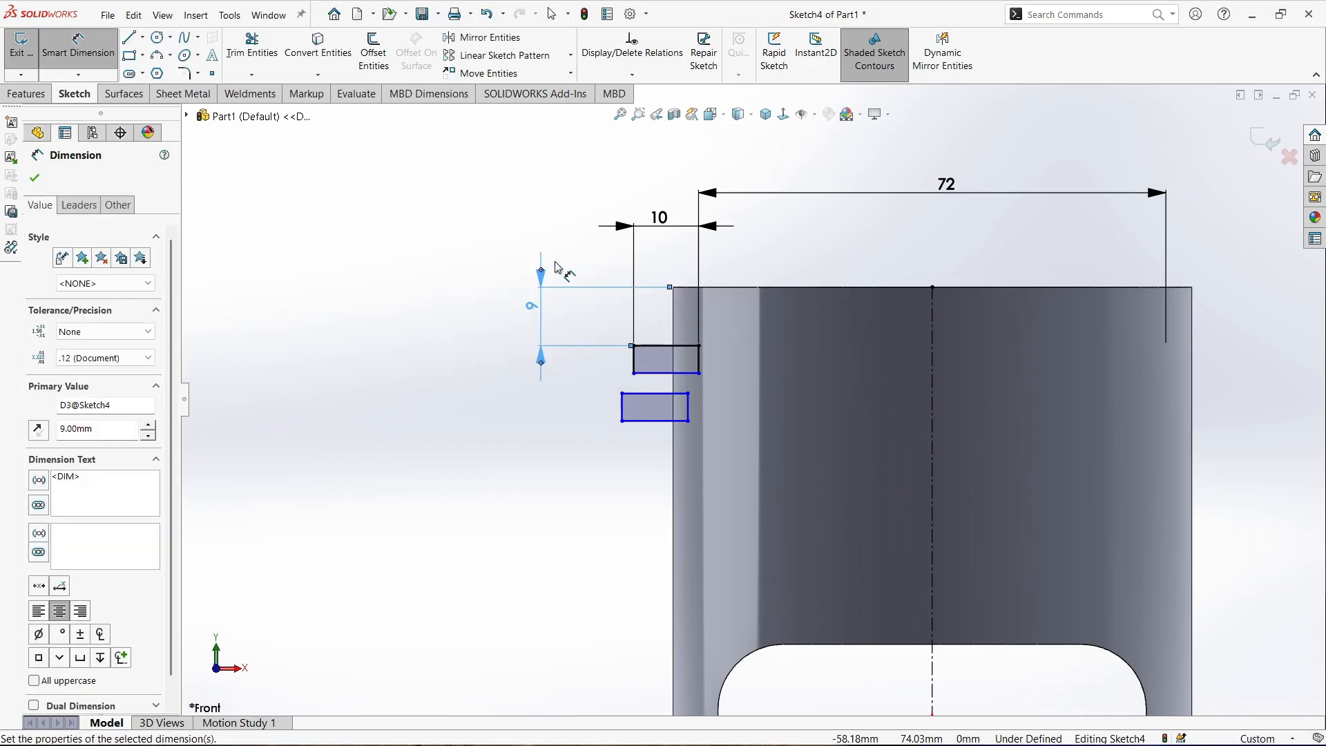
# Dimension the upper rectangle's vertical side to a height of 2.5 mm
pyautogui.click(636, 372)
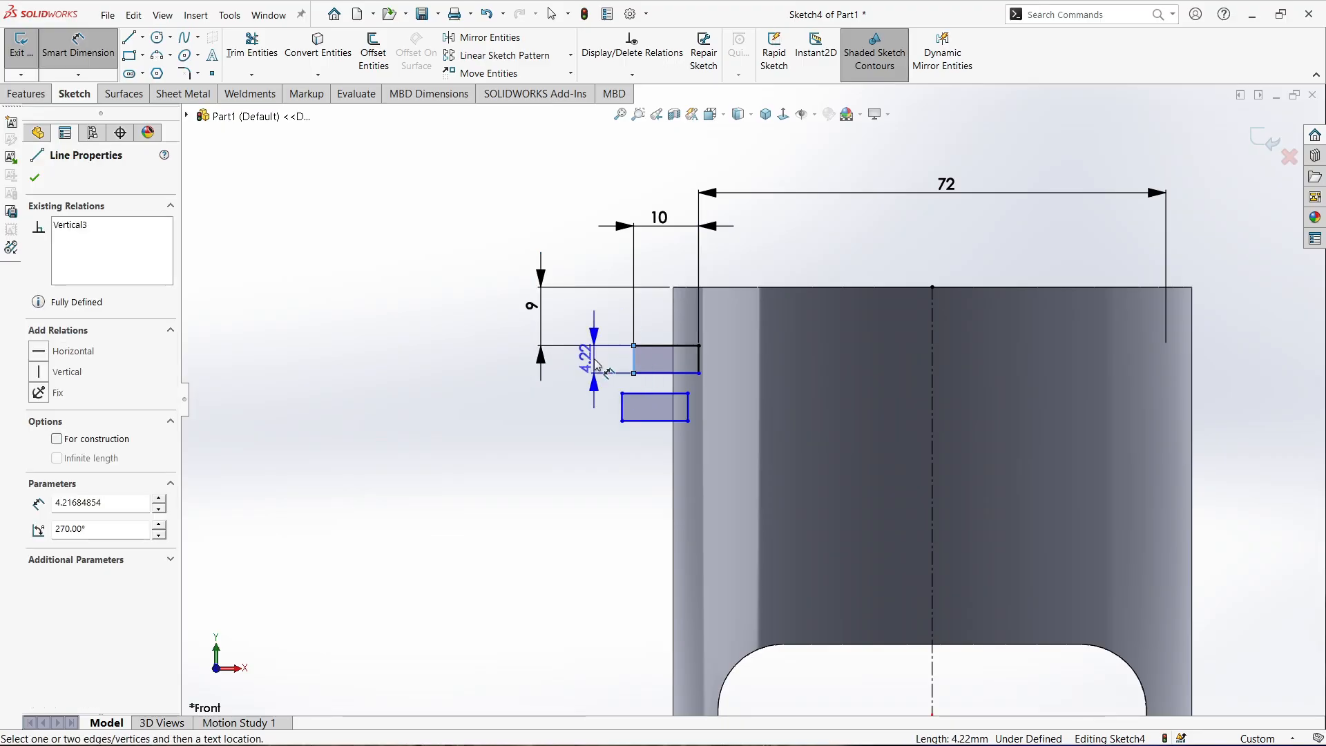
pyautogui.click(448, 304)
pyautogui.write('2.5')
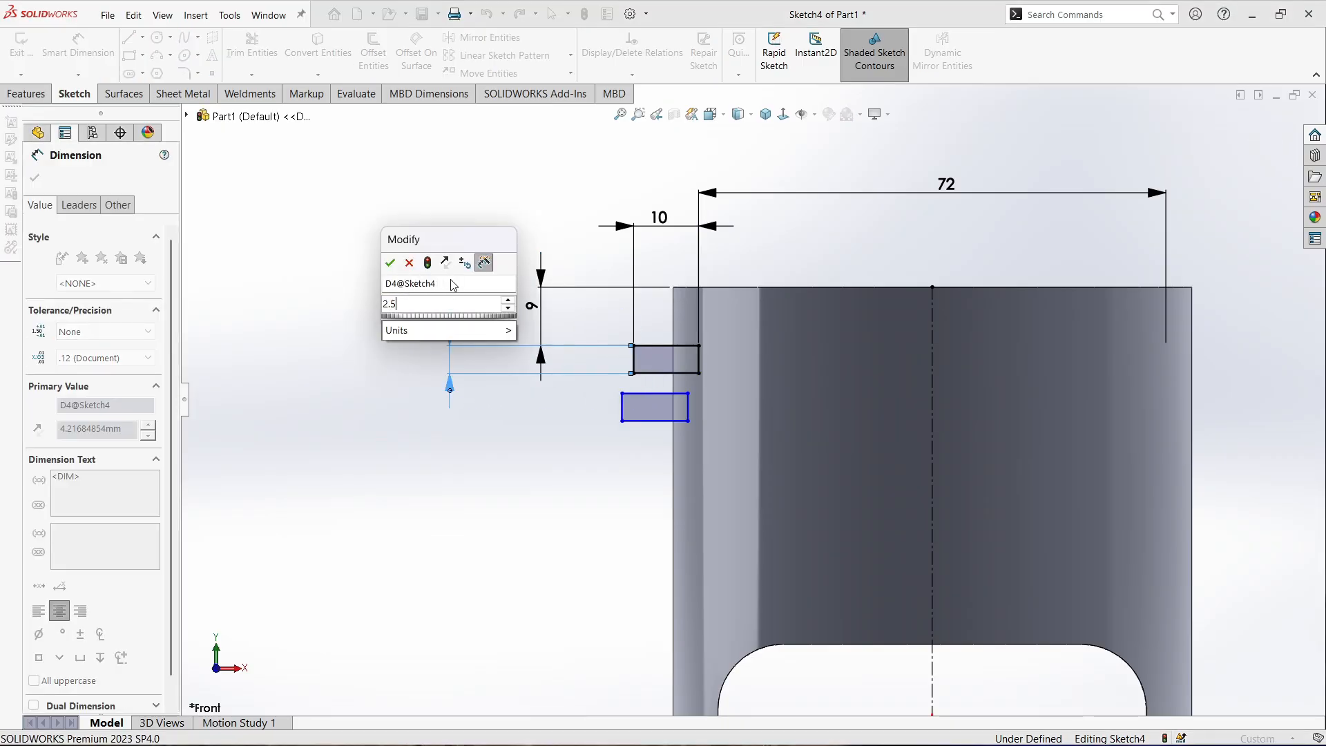
pyautogui.click(390, 263)
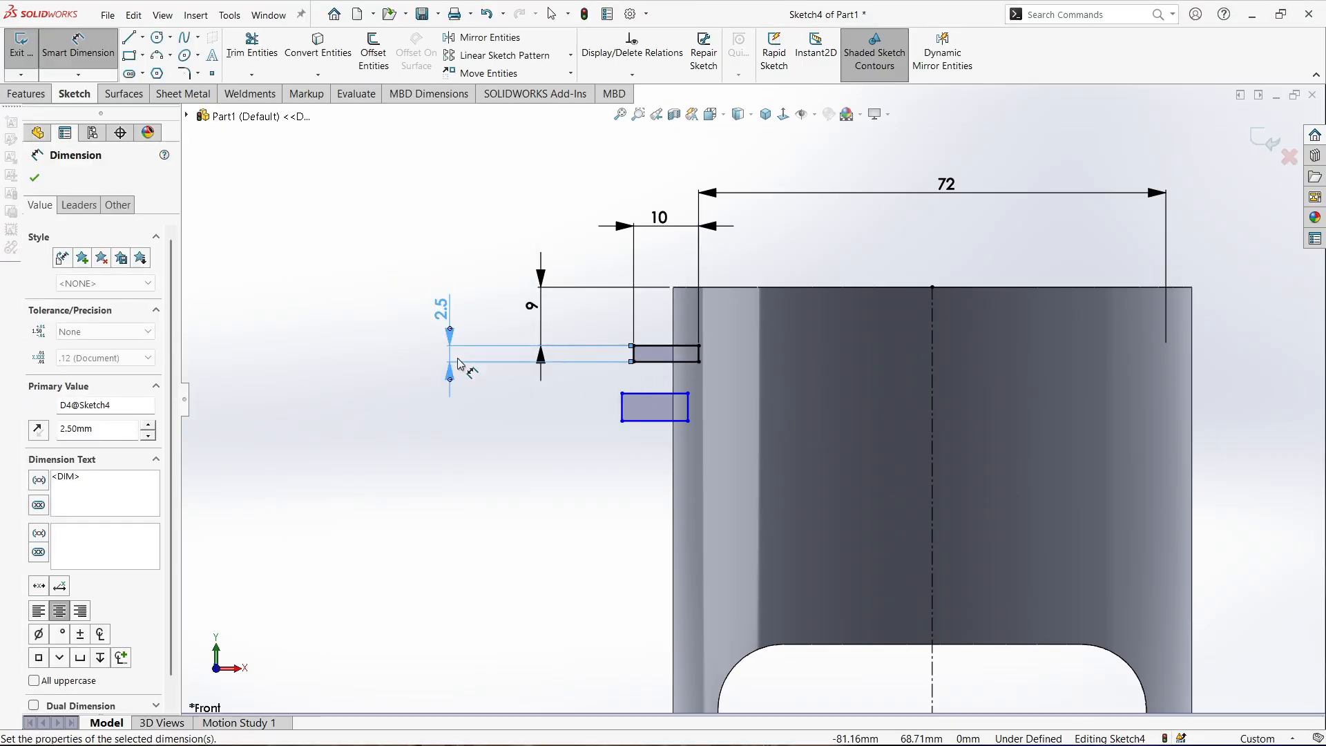
# Dimension the gap between the upper rectangle's bottom side and the lower rectangle's top side as 3.3 mm
pyautogui.scroll(-4, 621, 442)
pyautogui.click(672, 300)
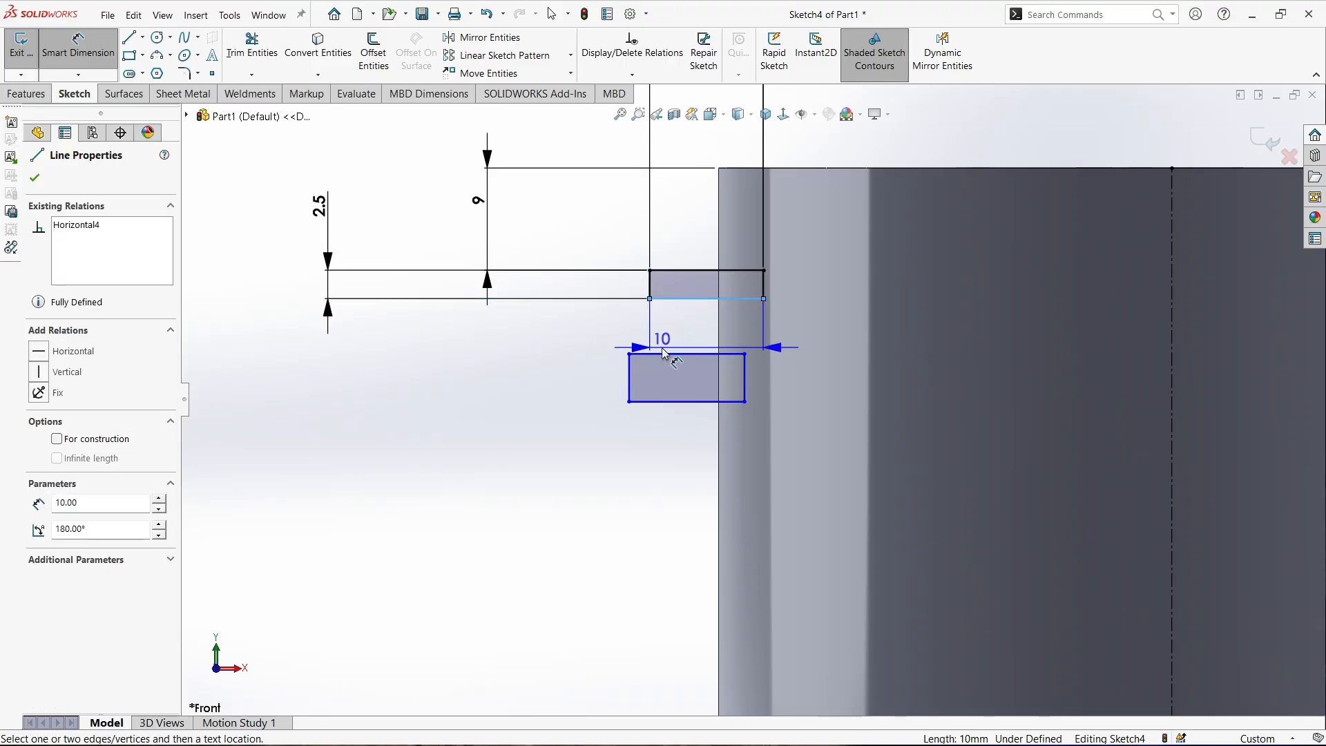
pyautogui.click(663, 354)
pyautogui.click(417, 331)
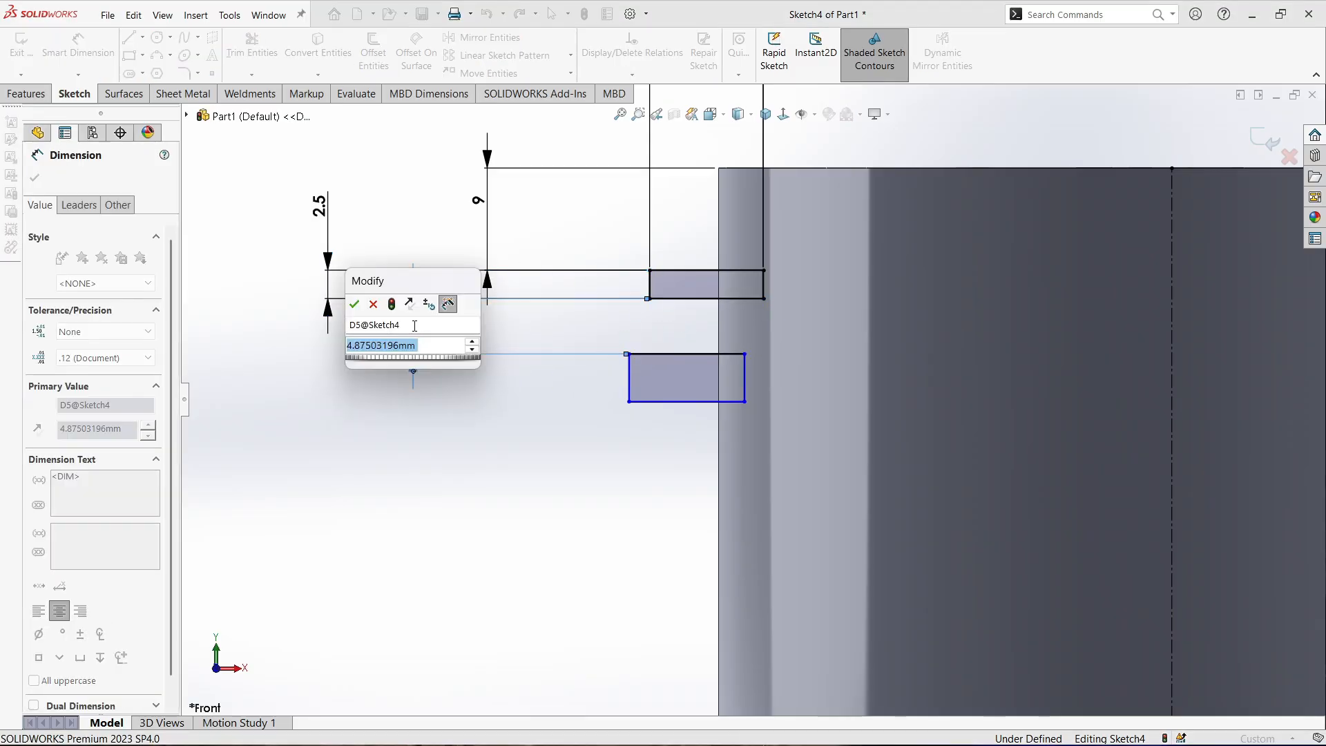
pyautogui.write('3.3')
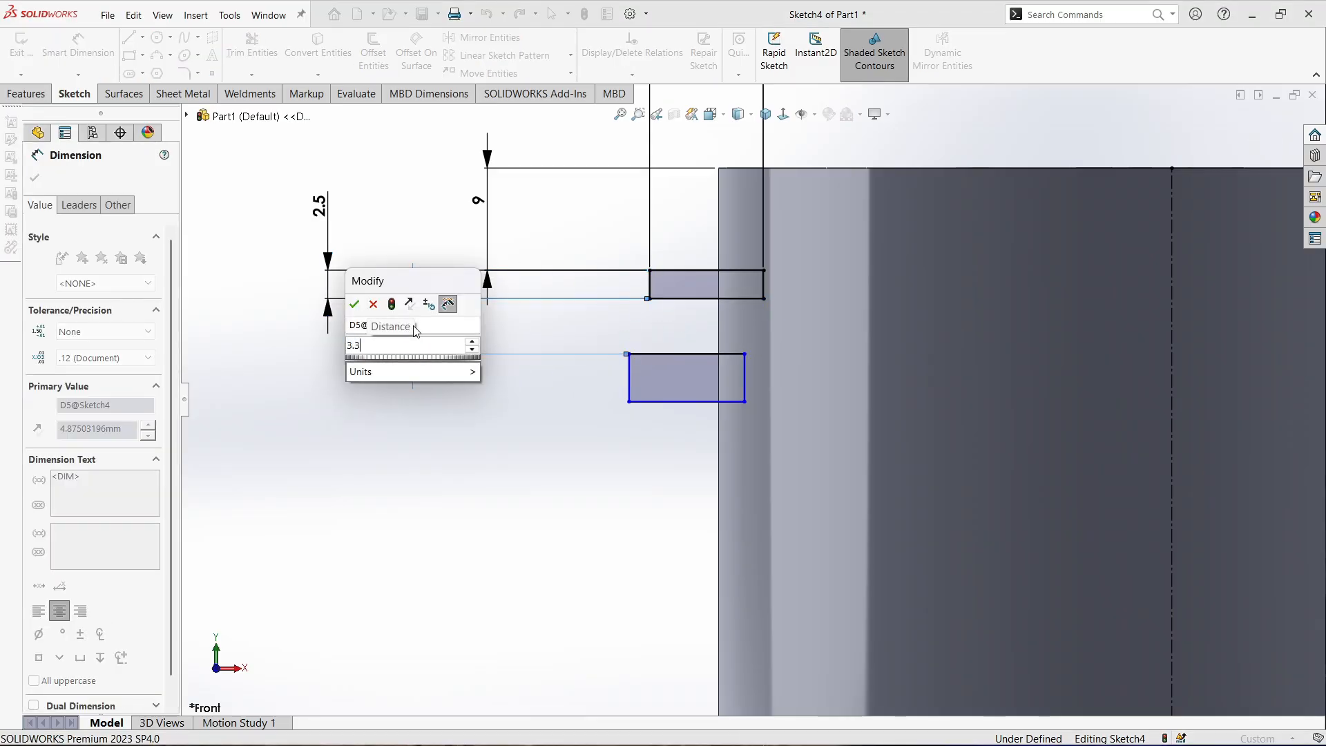
pyautogui.click(354, 305)
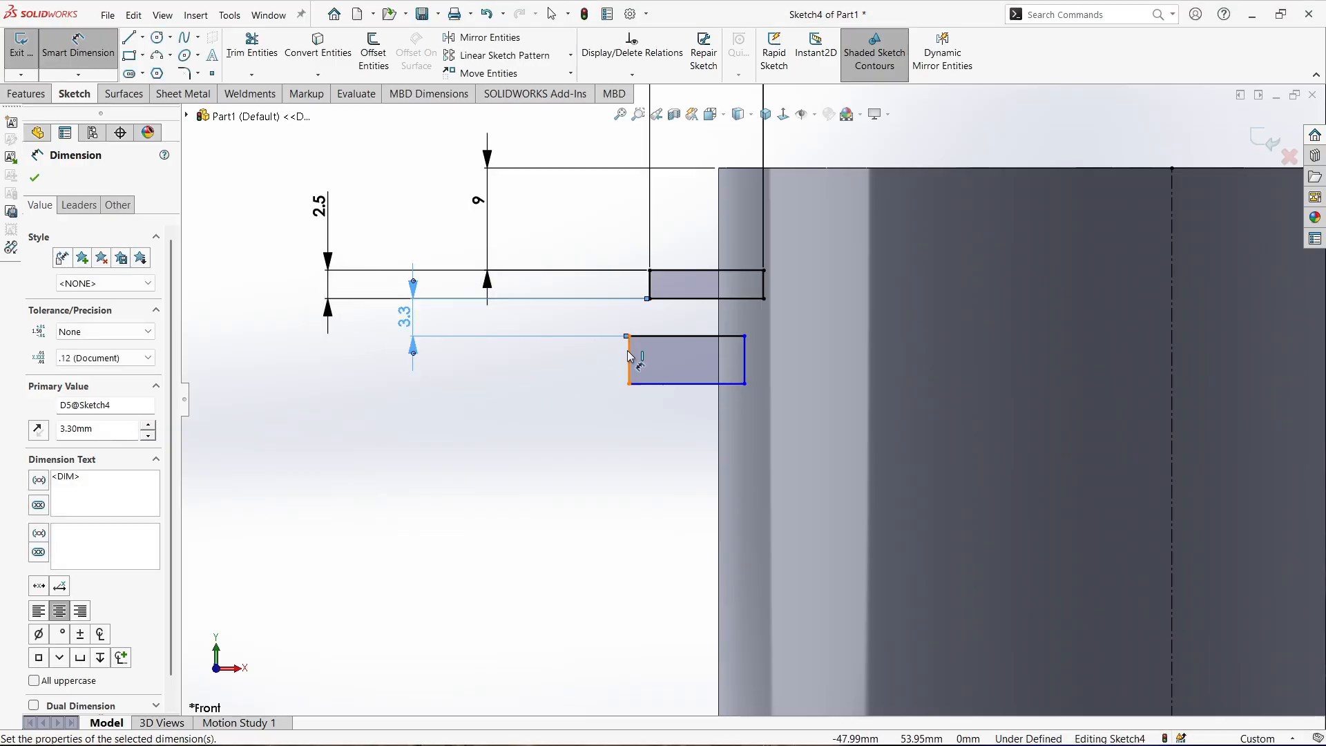
pyautogui.press('Escape')
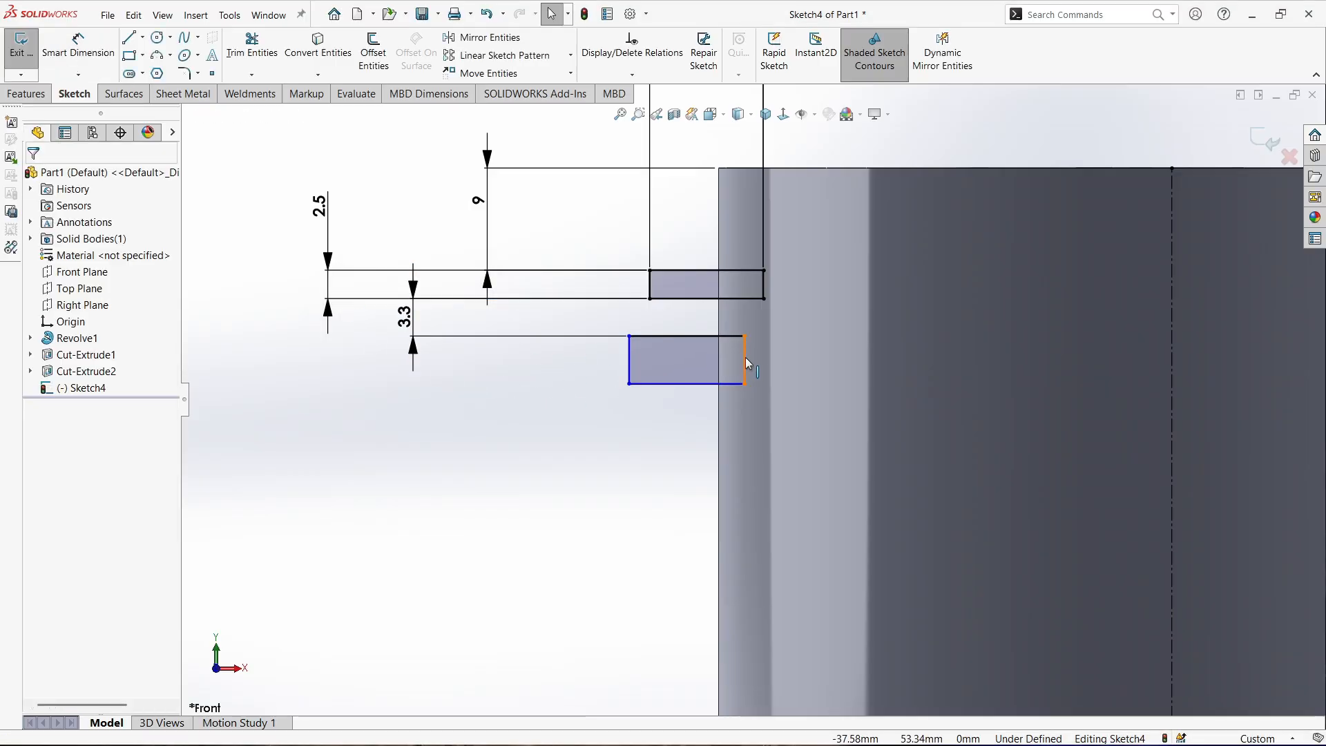
# Make the inner vertical sides of the two rectangles collinear
pyautogui.click(744, 357)
pyautogui.click(699, 298)
pyautogui.press('Escape')
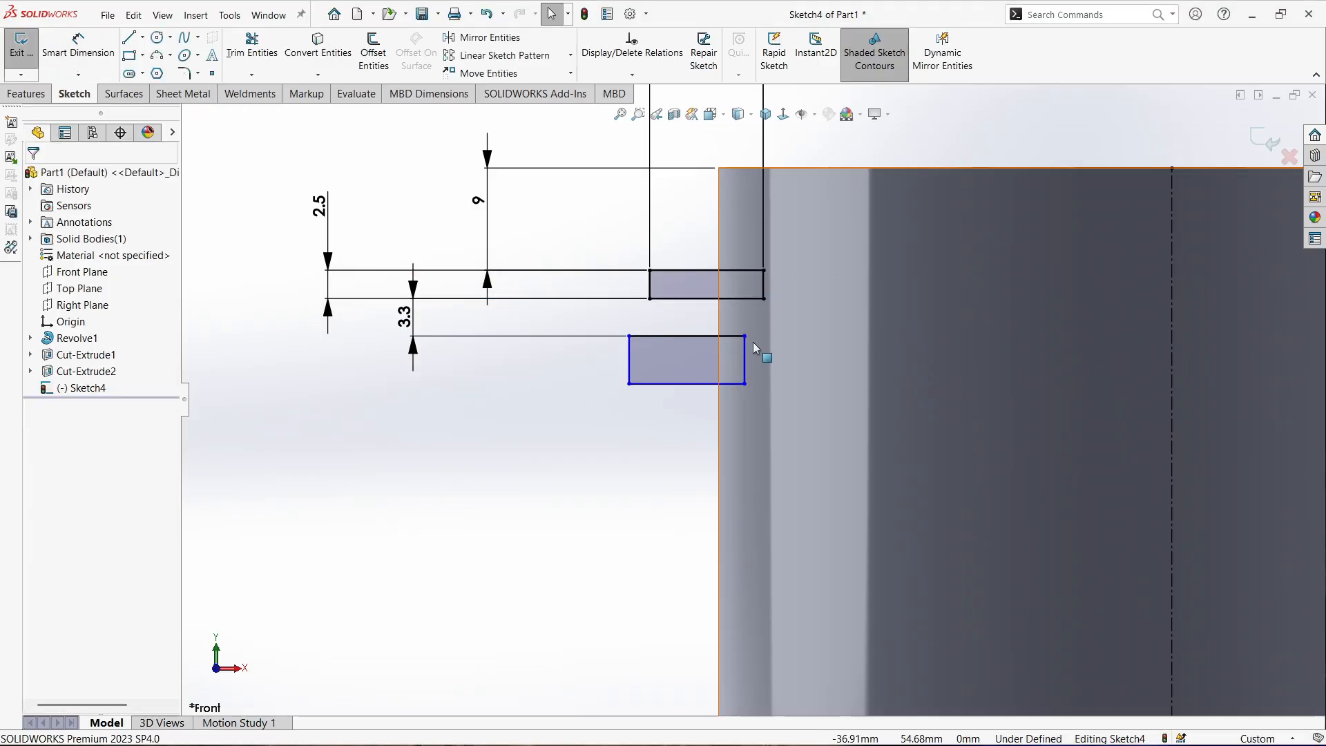
pyautogui.click(747, 352)
pyautogui.keyDown('ctrl'); pyautogui.click(763, 284); pyautogui.keyUp('ctrl')
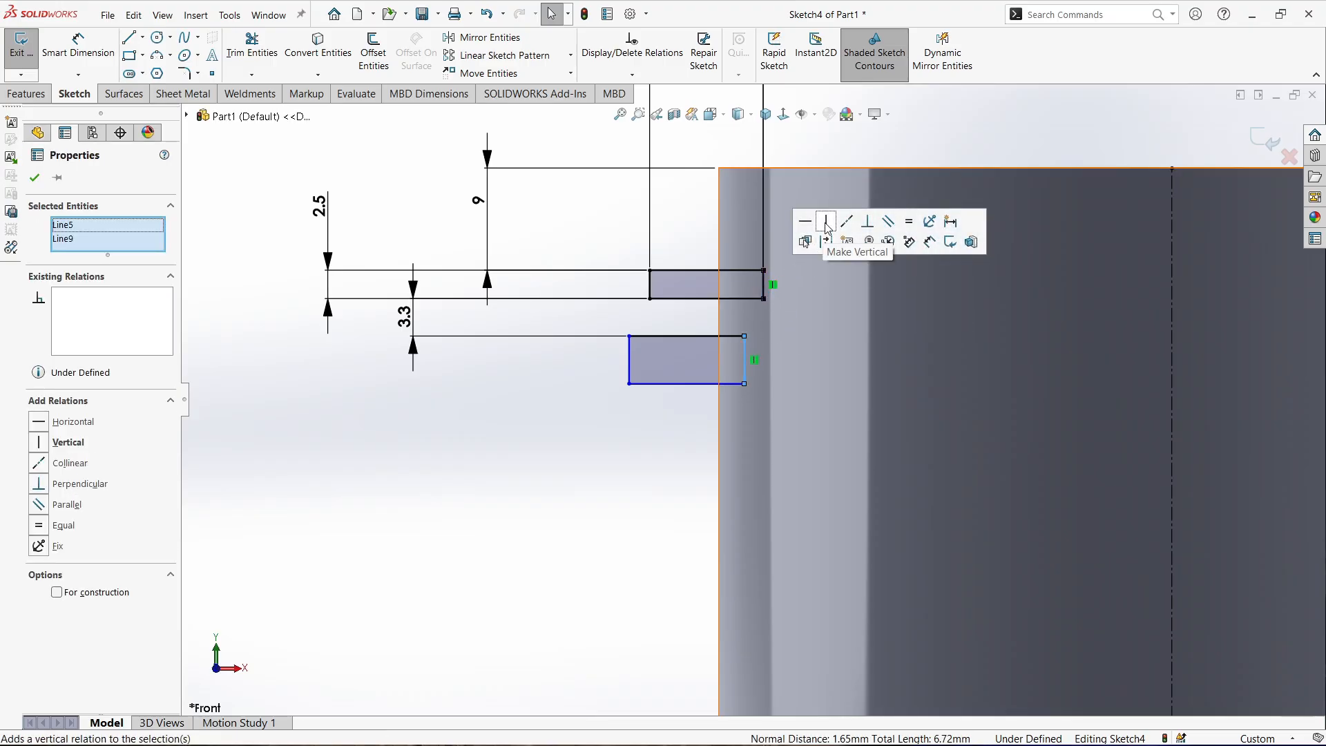
pyautogui.click(848, 228)
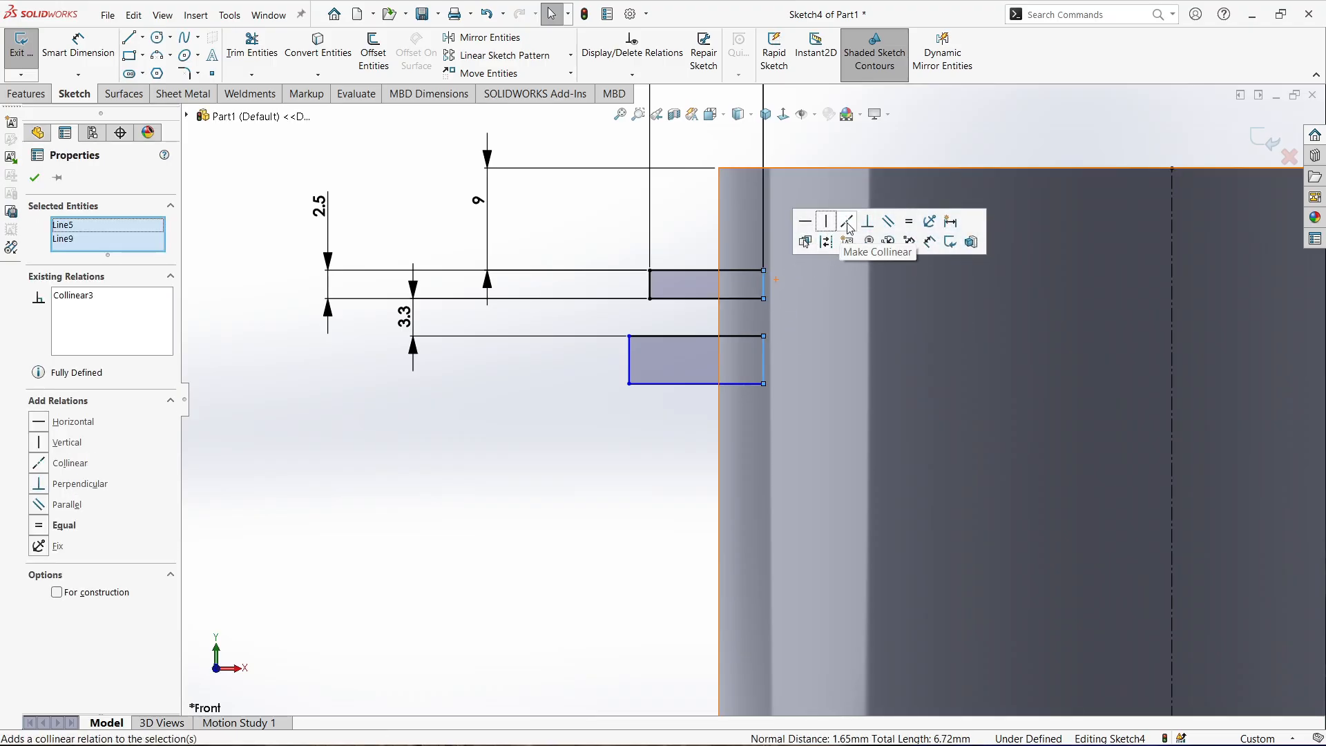
pyautogui.click(624, 424)
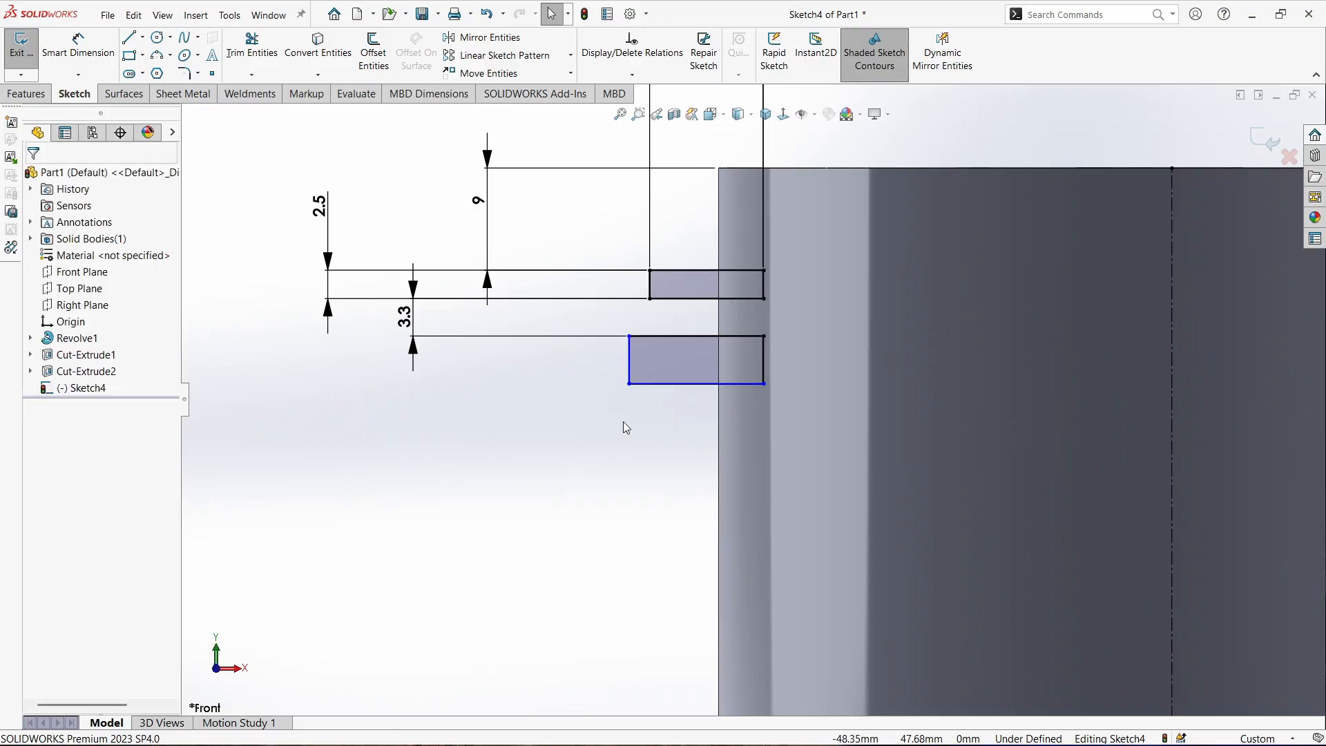
# Apply an Equal relation between the lower rectangle's top side and the upper rectangle's bottom side
pyautogui.click(674, 336)
pyautogui.keyDown('ctrl'); pyautogui.click(684, 299); pyautogui.keyUp('ctrl')
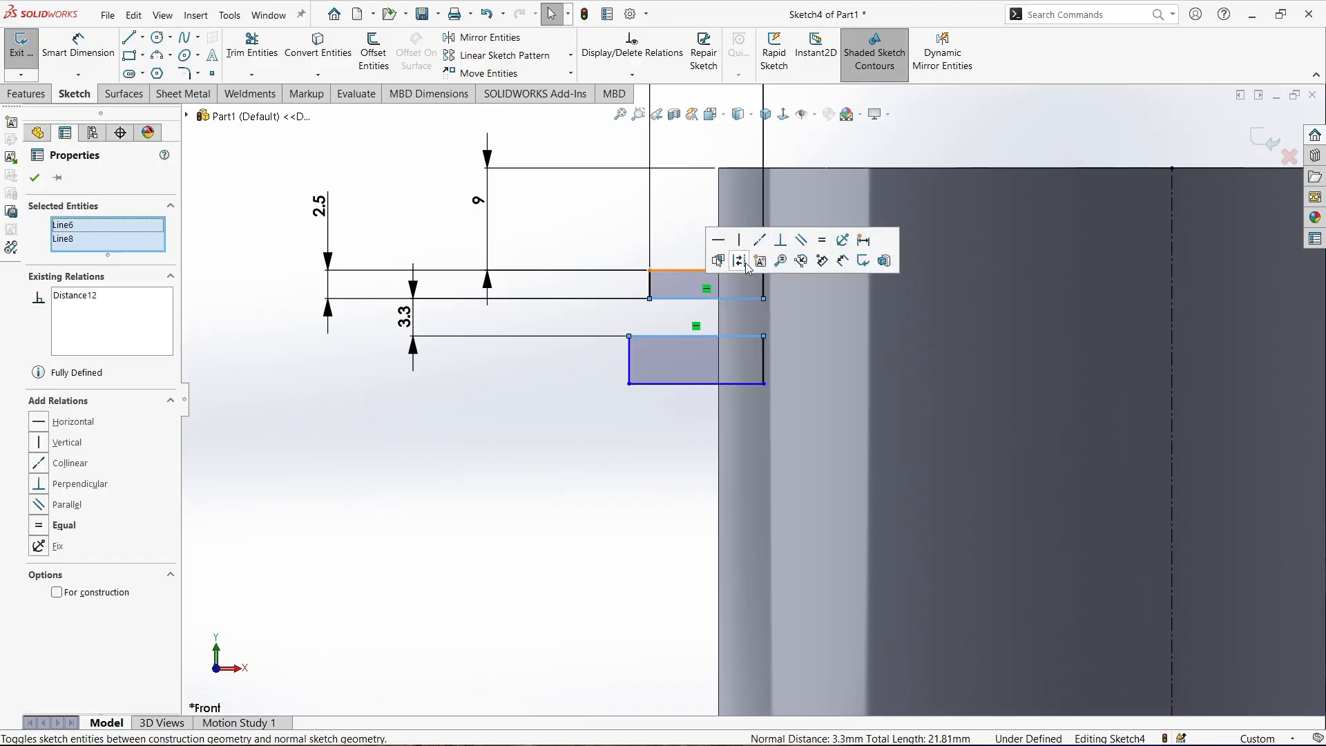
pyautogui.click(821, 240)
pyautogui.click(574, 446)
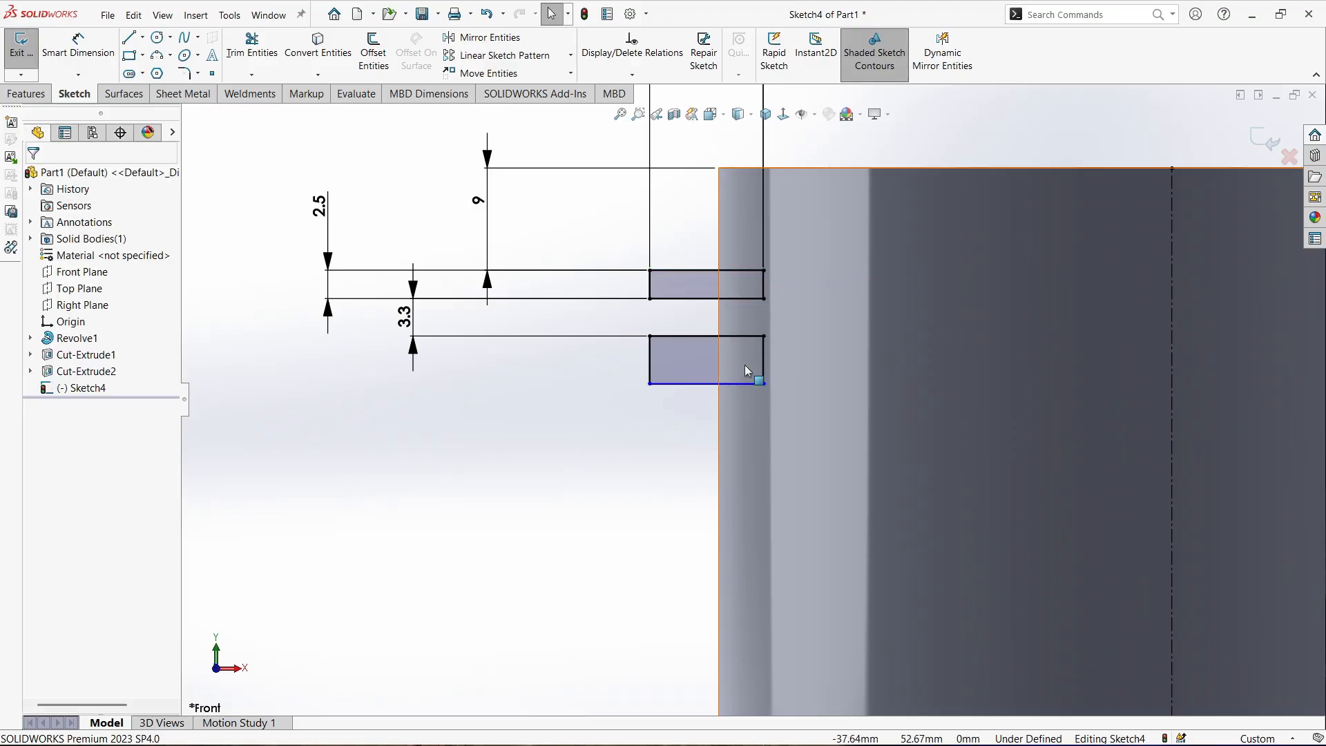
# Apply an Equal relation between the inner vertical sides of the two rectangles
pyautogui.click(763, 356)
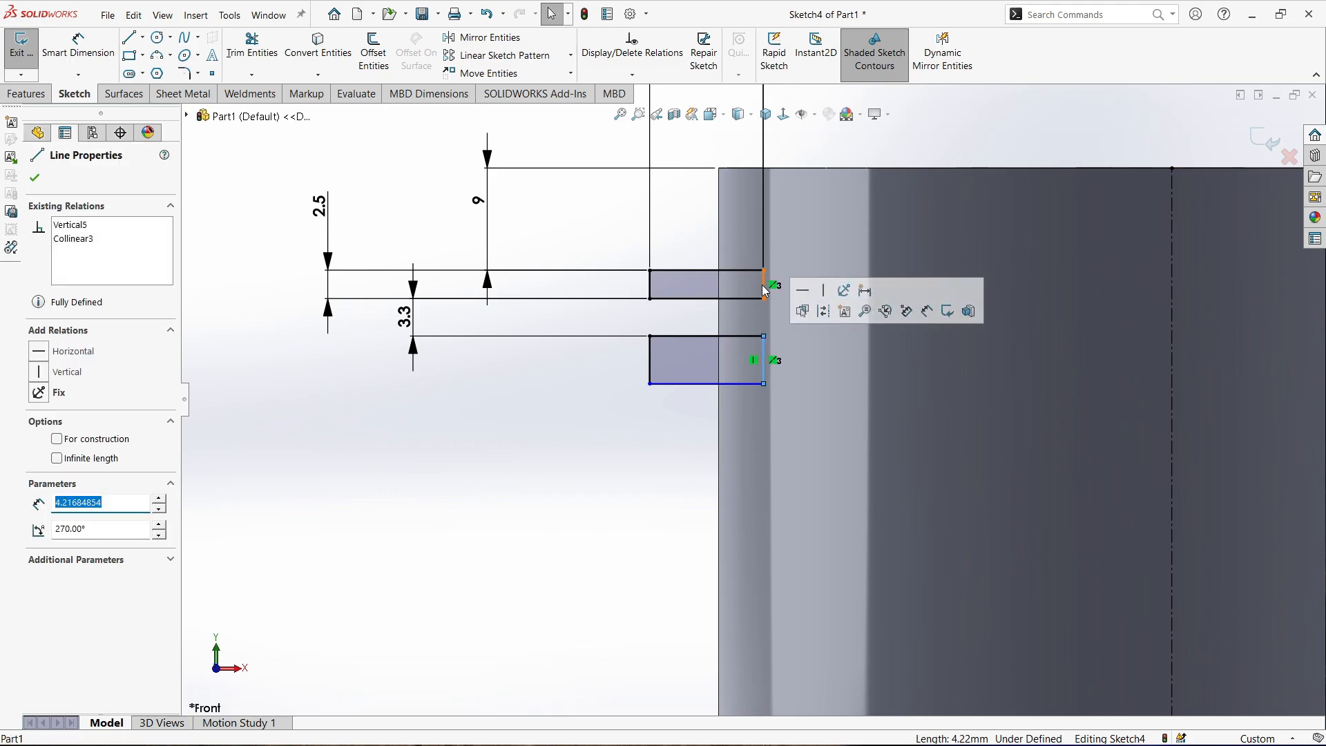
pyautogui.keyDown('ctrl'); pyautogui.click(763, 286); pyautogui.keyUp('ctrl')
pyautogui.keyDown('ctrl'); pyautogui.click(764, 357); pyautogui.keyUp('ctrl')
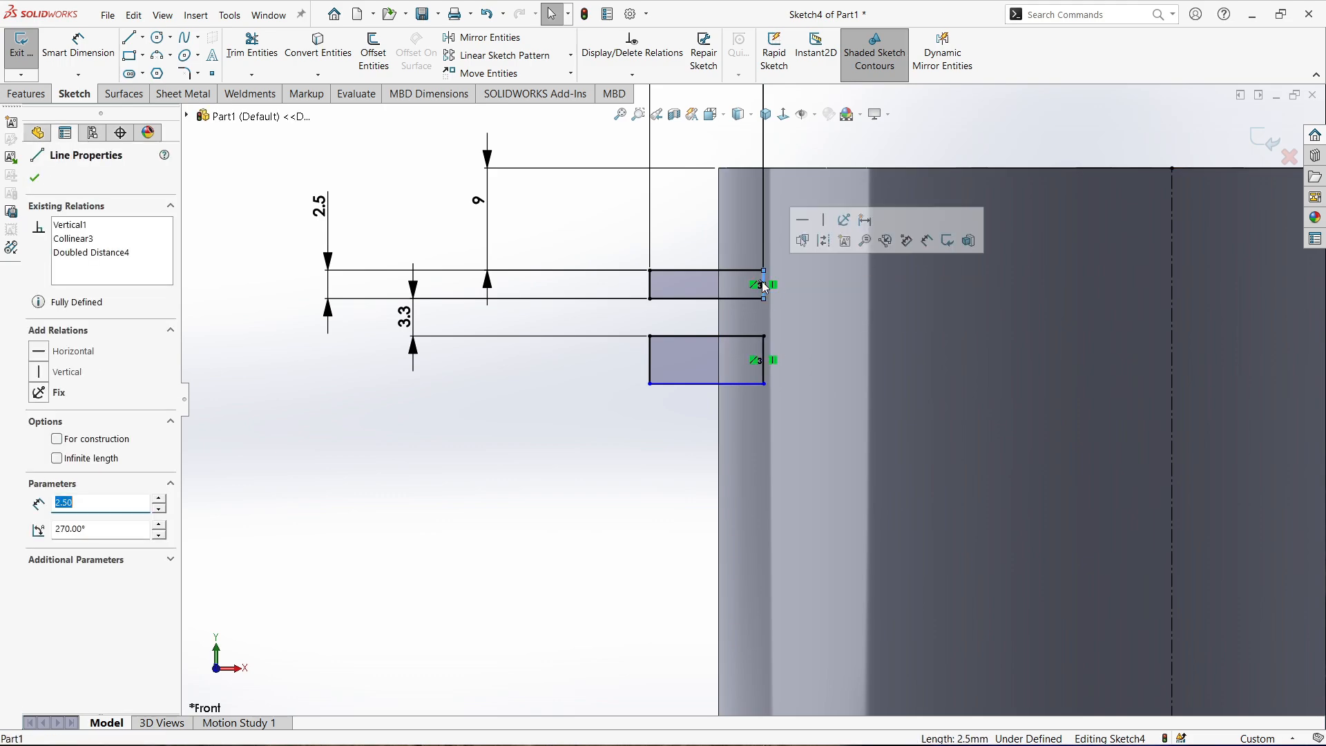
pyautogui.keyDown('ctrl'); pyautogui.click(764, 357); pyautogui.keyUp('ctrl')
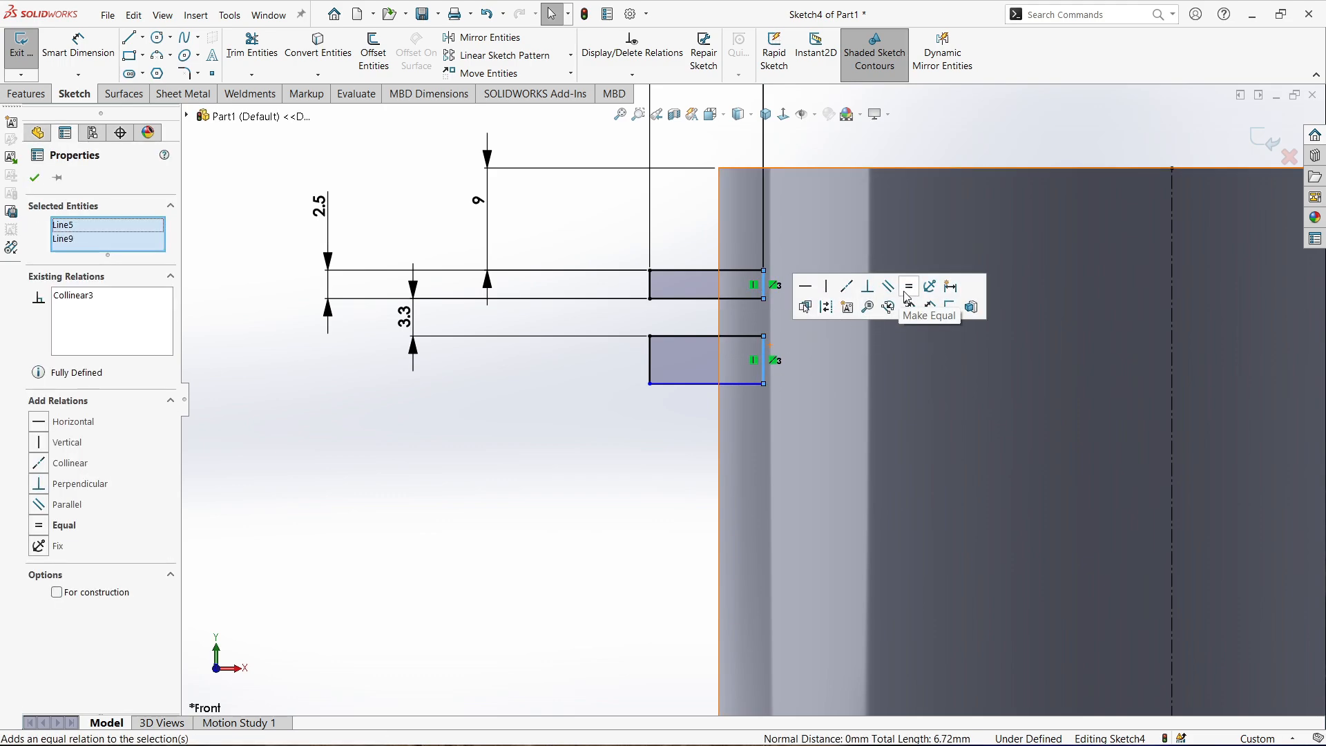
pyautogui.click(909, 288)
pyautogui.click(548, 440)
# Cut two ring grooves with a Revolved Cut of both rectangles around the centerline, Blind at 360 degrees
pyautogui.scroll(5, 752, 412)
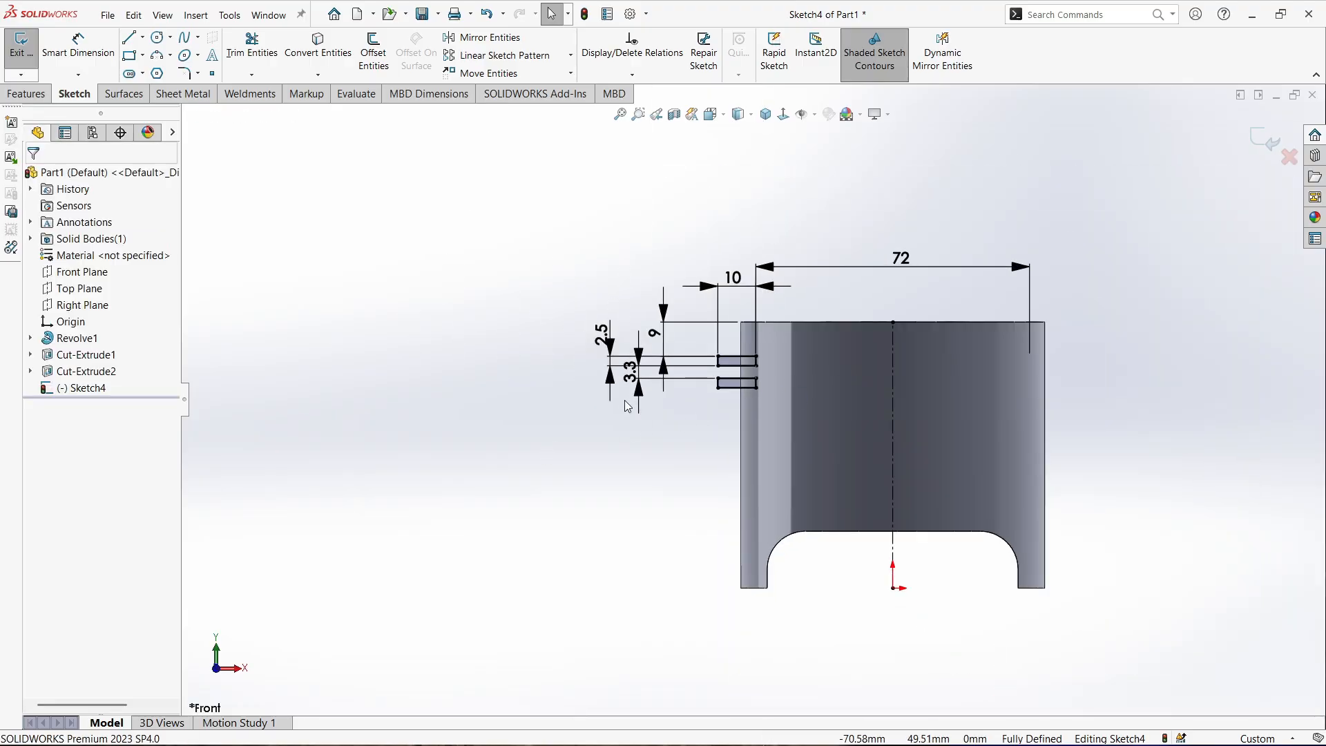
pyautogui.click(36, 94)
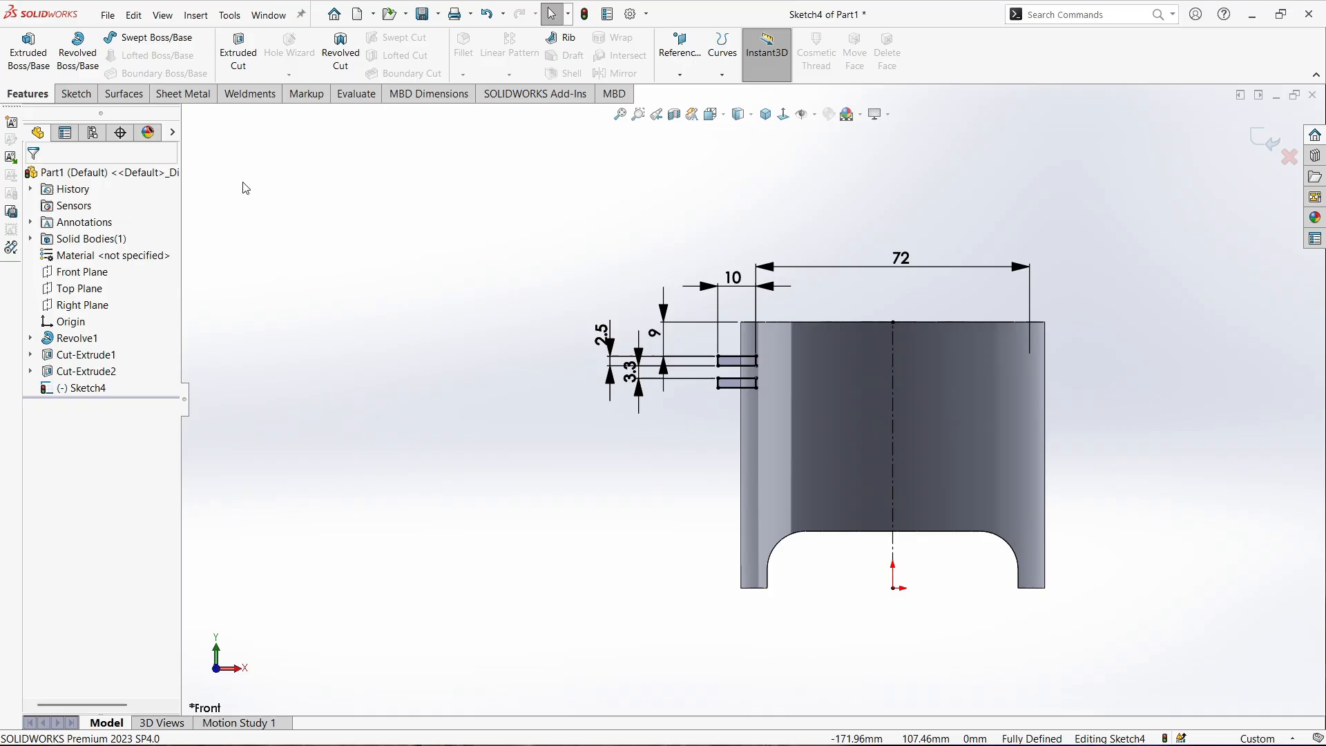
pyautogui.click(340, 48)
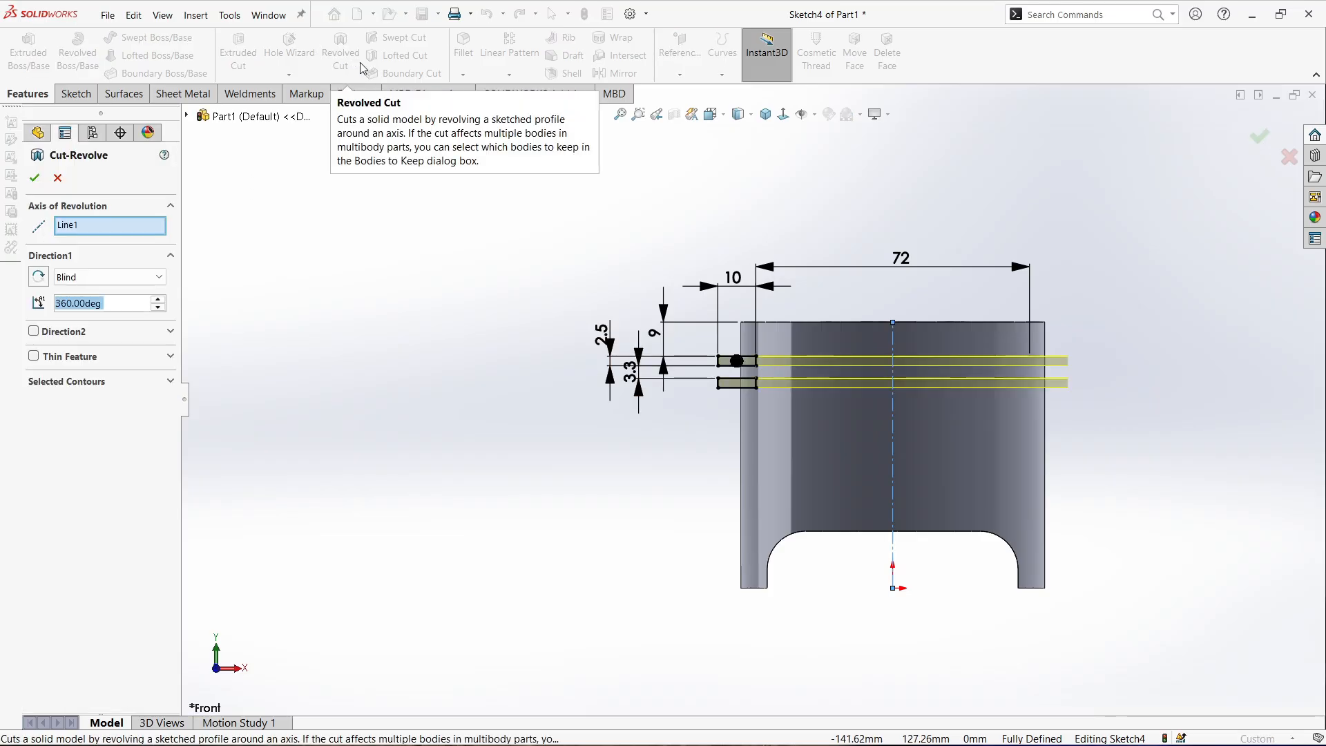
pyautogui.moveTo(592, 279); pyautogui.dragTo(553, 341, button='middle')
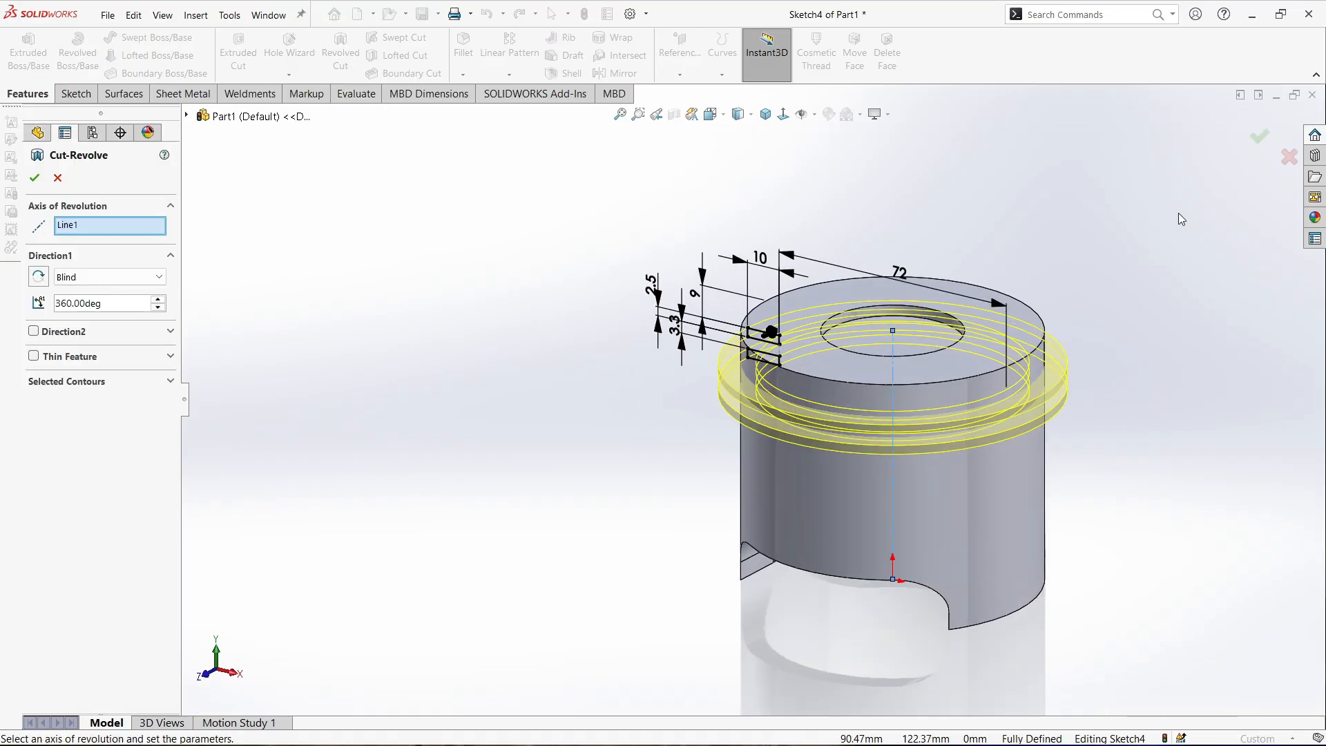
pyautogui.click(1258, 138)
pyautogui.scroll(-5, 1092, 329)
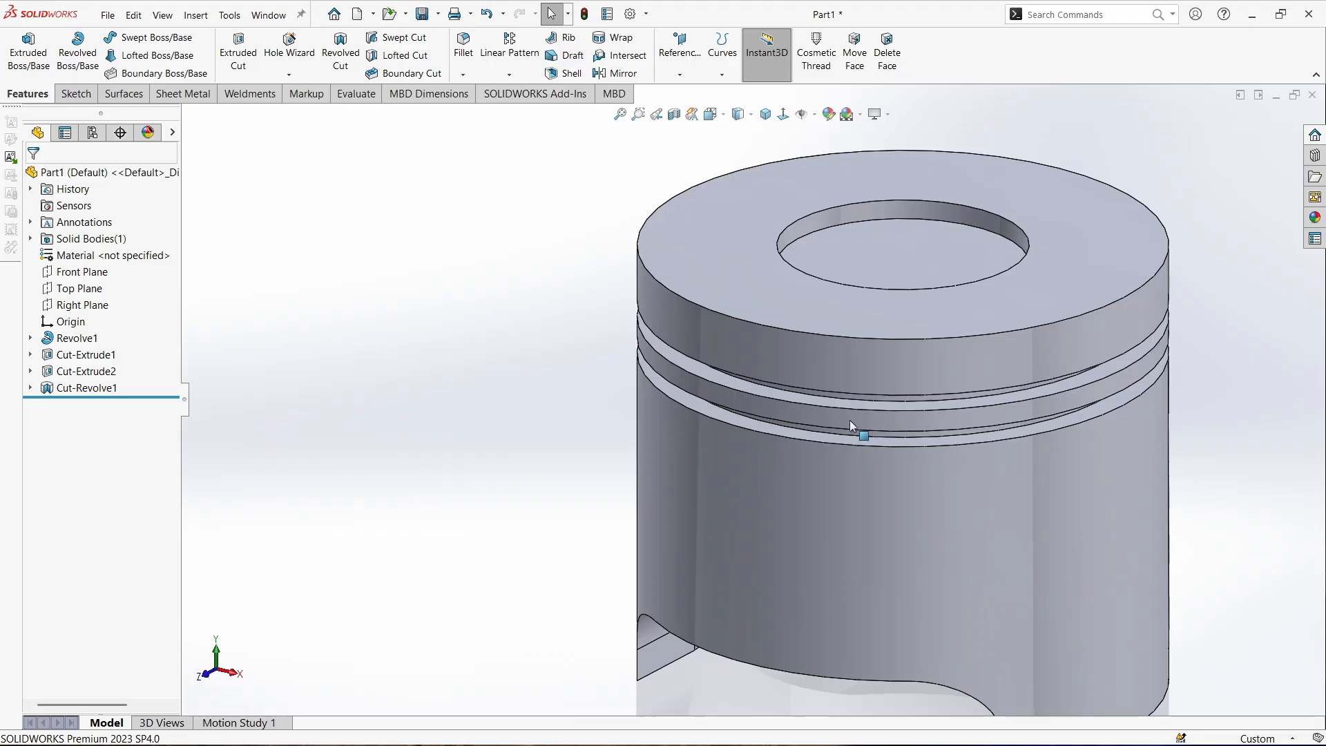
pyautogui.moveTo(913, 358); pyautogui.dragTo(712, 428, button='middle')
pyautogui.scroll(3, 760, 404)
pyautogui.moveTo(842, 446); pyautogui.dragTo(953, 435, button='middle')
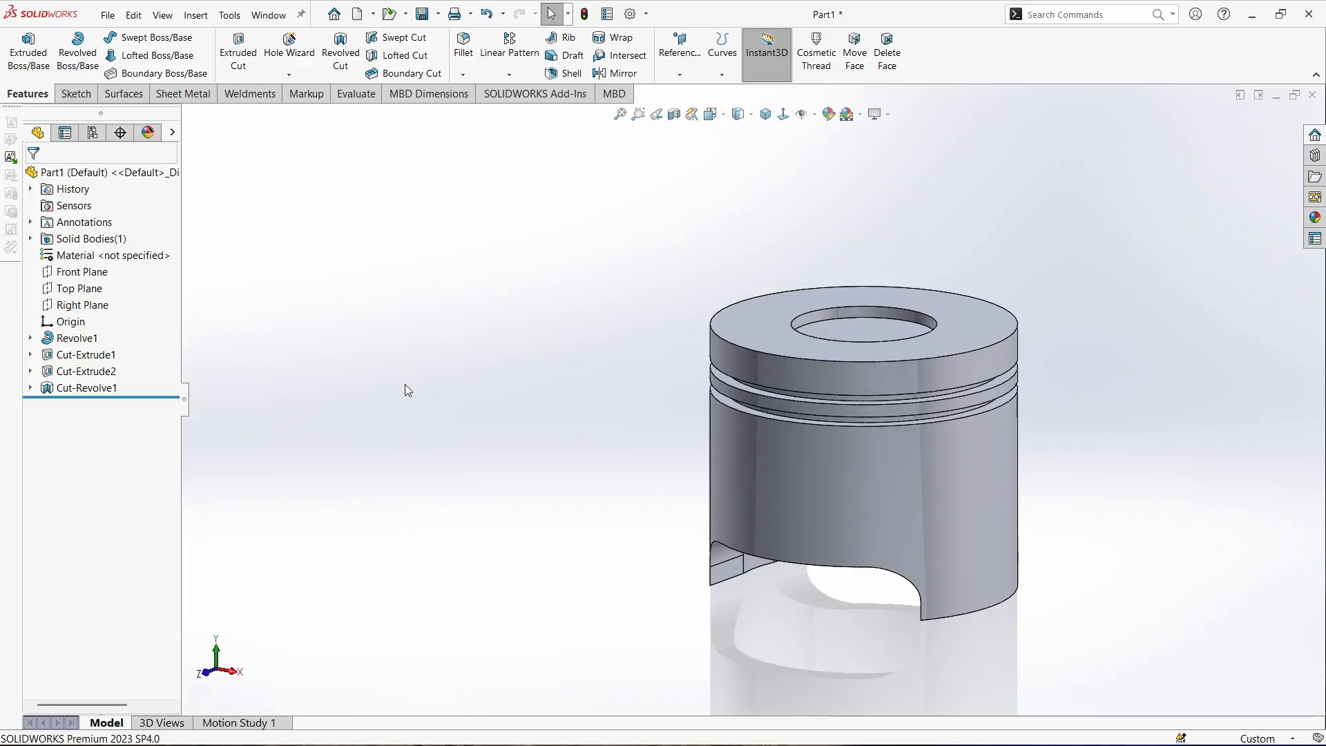
# Start a sketch on the Front Plane and draw a slanted centerline about 5.2 mm long, inward and down from the lower groove's inner bottom corner
pyautogui.click(85, 273)
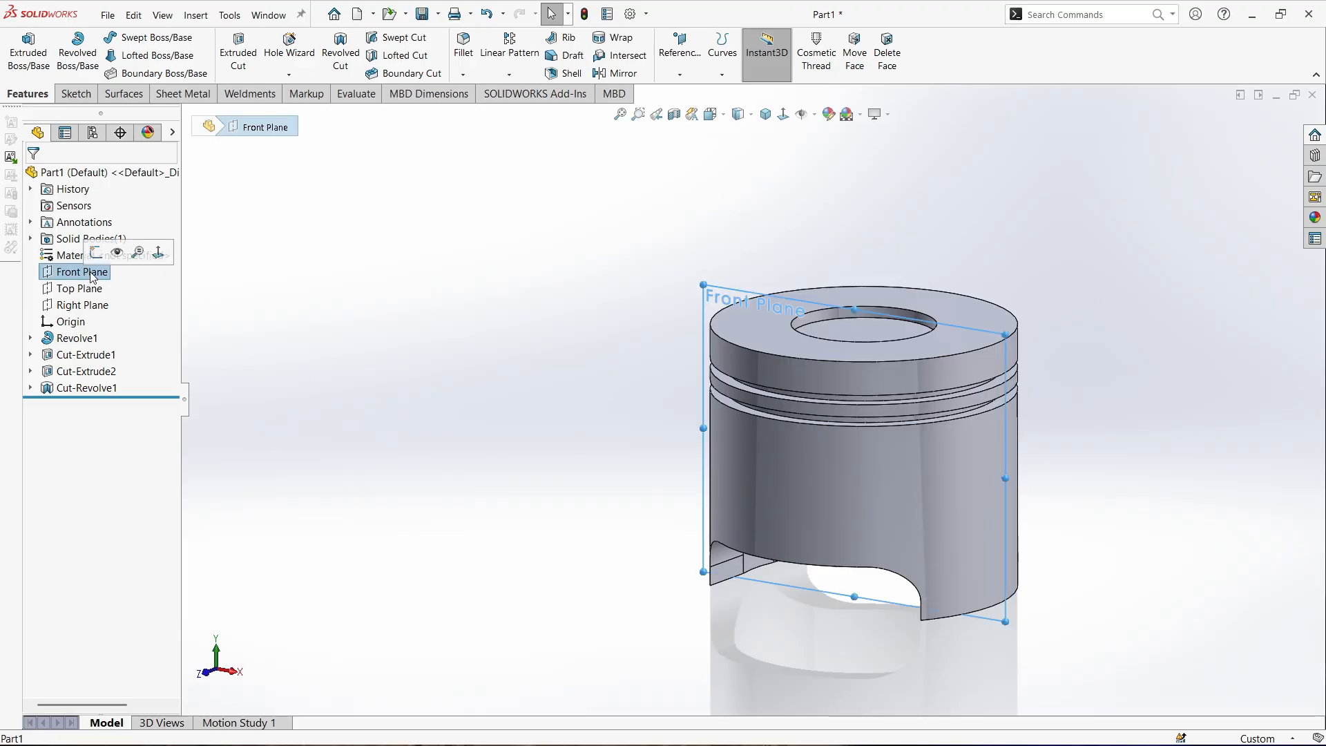
pyautogui.click(97, 253)
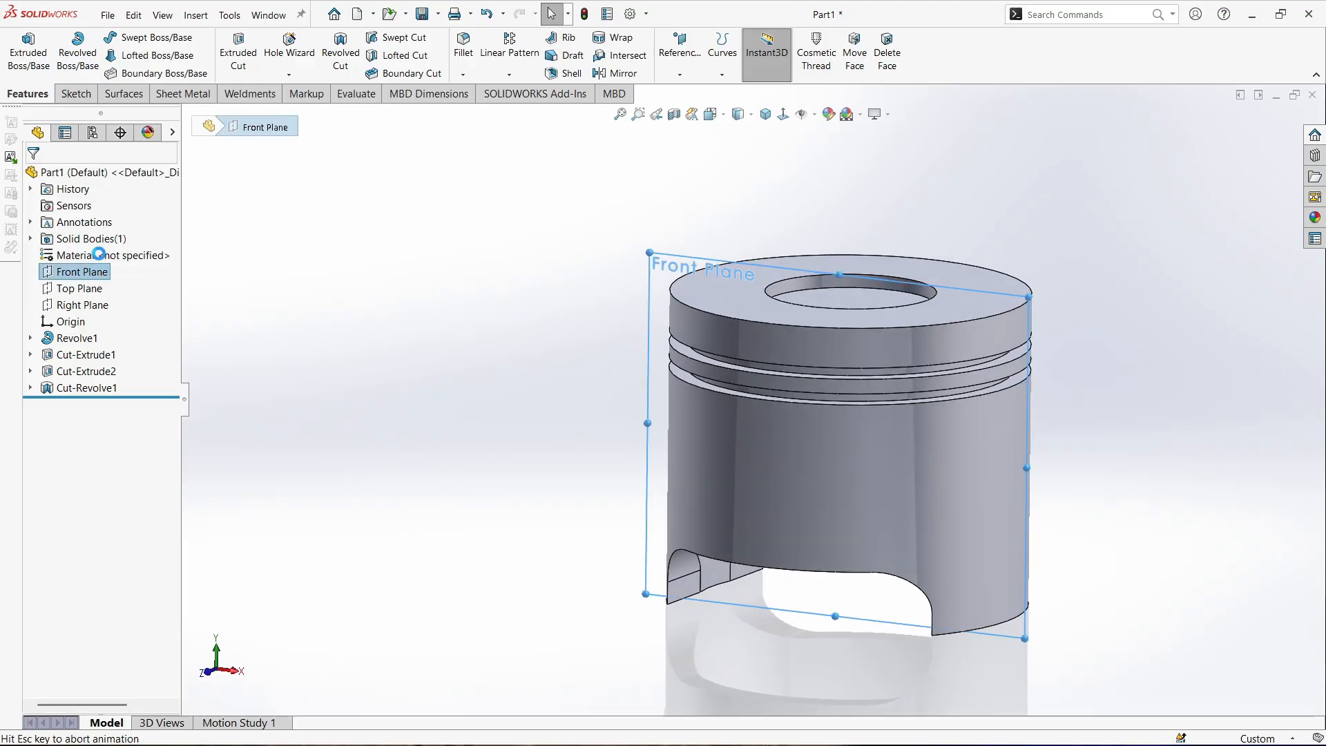
pyautogui.scroll(-5, 946, 283)
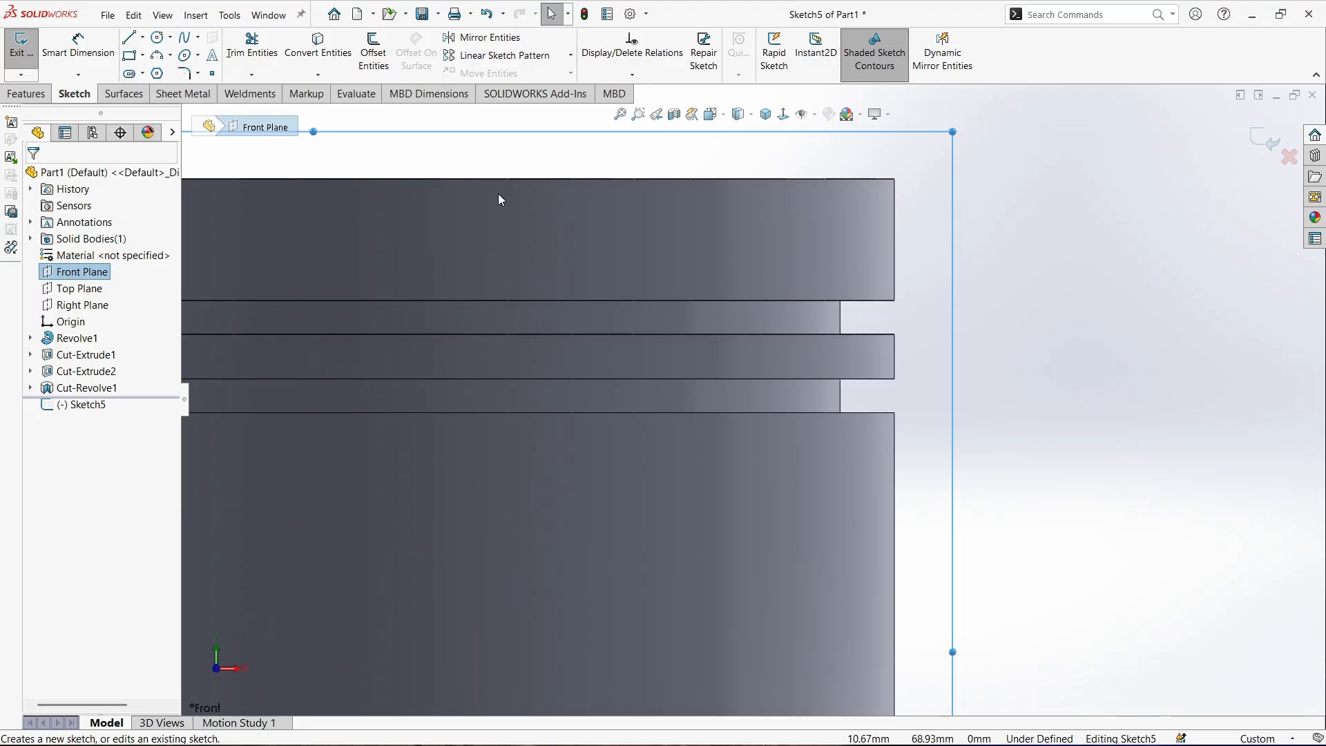
pyautogui.click(143, 37)
pyautogui.click(163, 70)
pyautogui.scroll(-2, 929, 470)
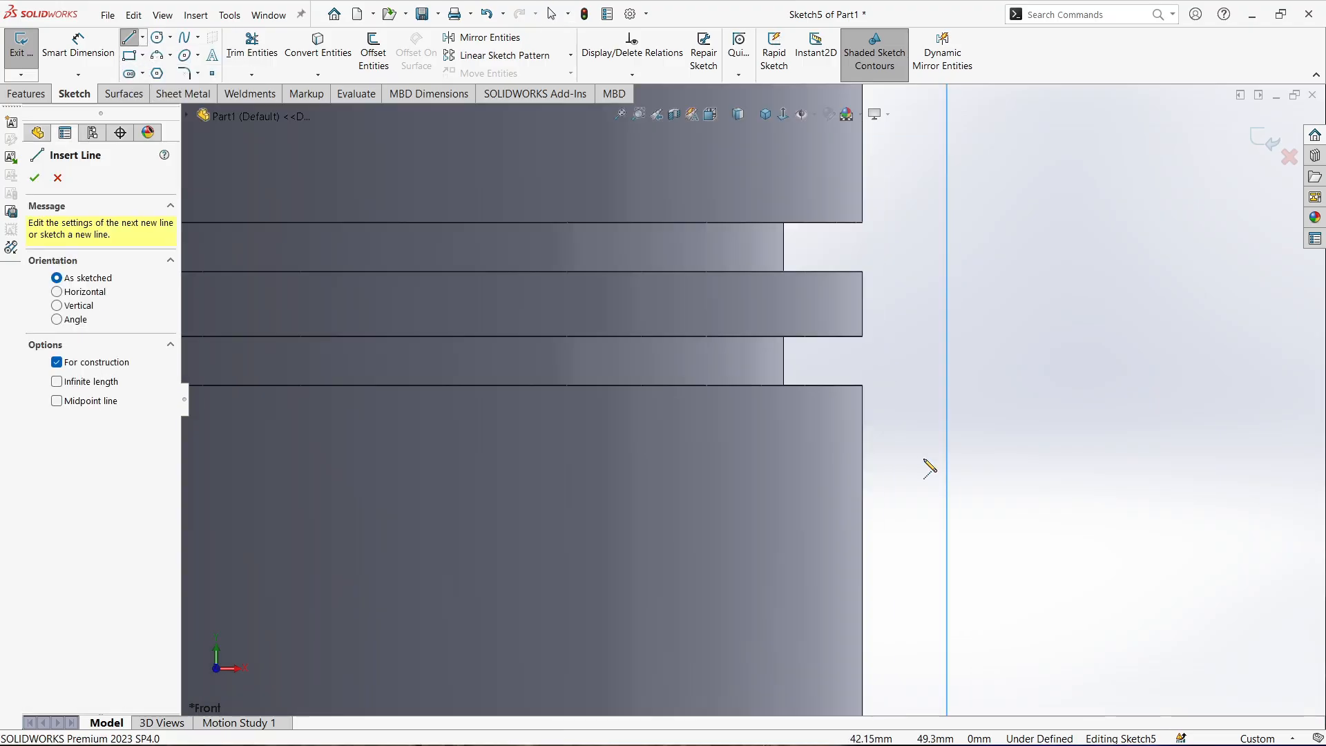
pyautogui.click(784, 386)
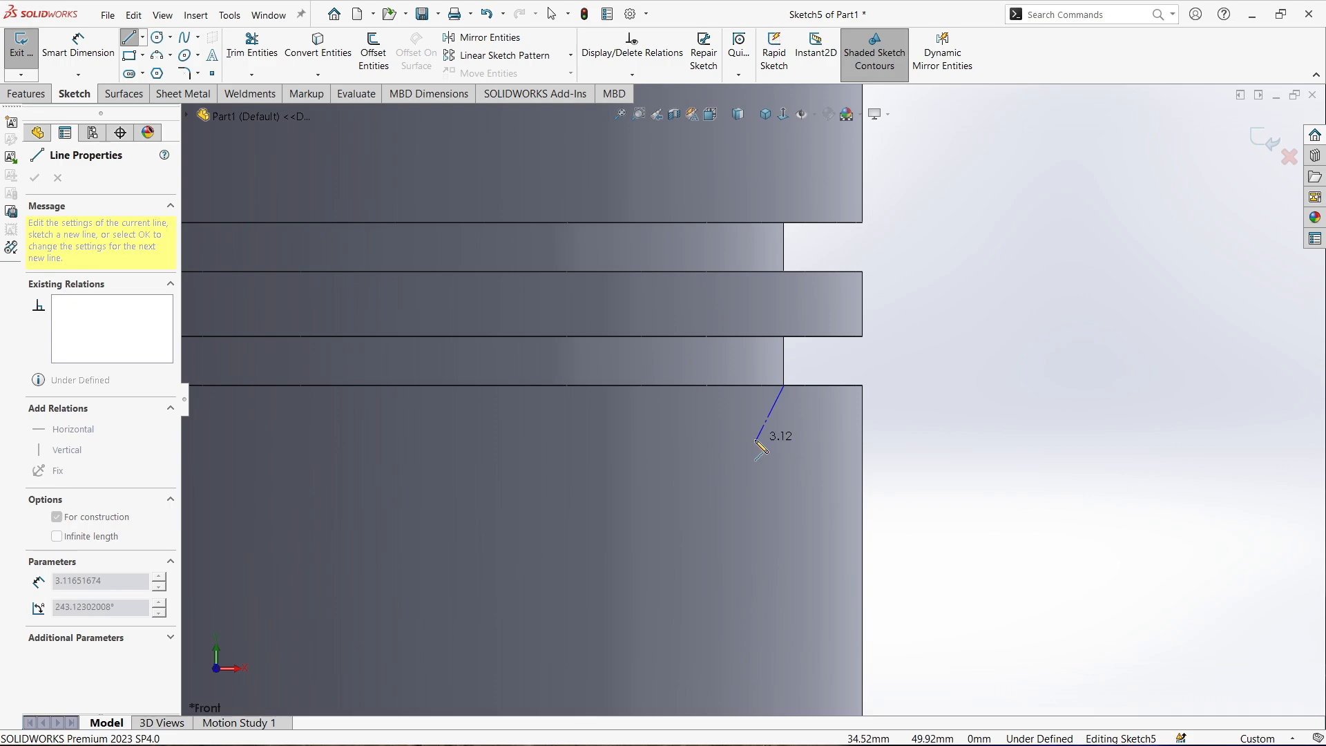
pyautogui.click(711, 458)
pyautogui.press('Escape')
pyautogui.scroll(-2, 831, 359)
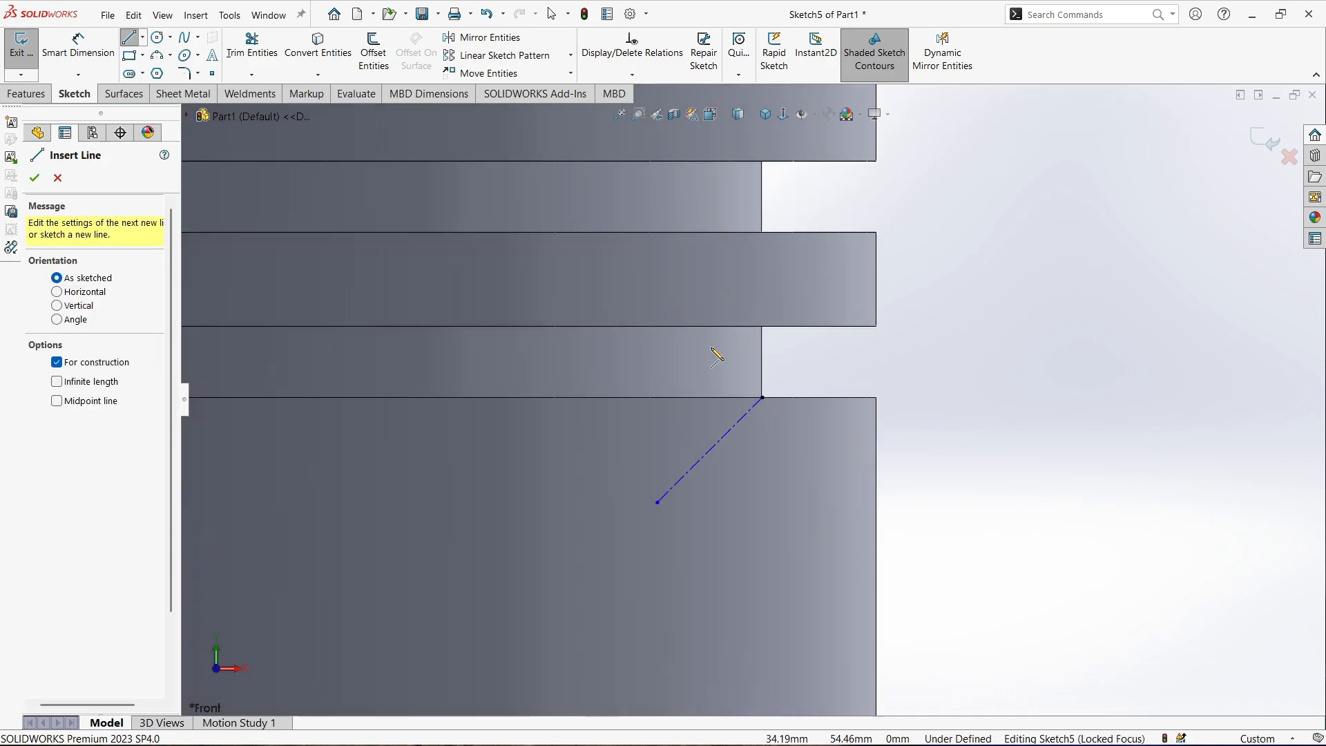
# Dimension the angle between the centerline and the lower groove's inner vertical edge at 120 degrees
pyautogui.click(78, 61)
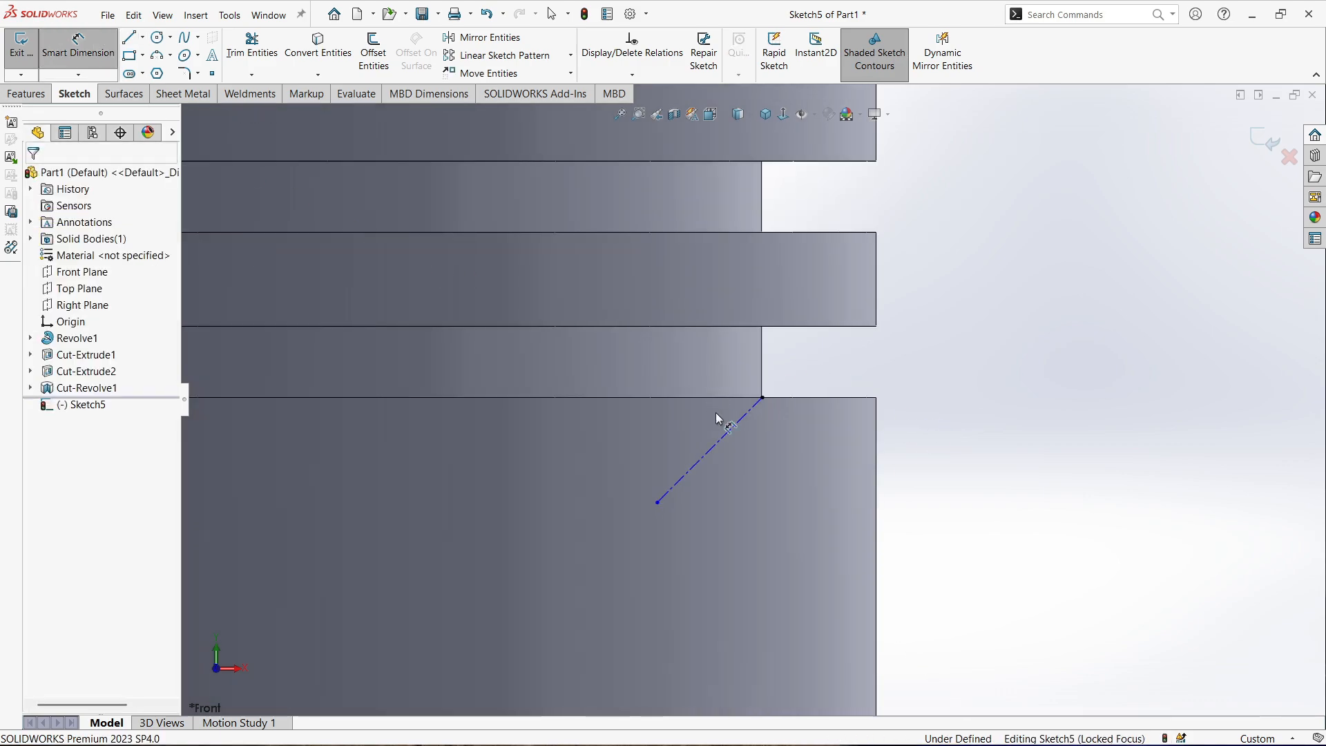
pyautogui.click(731, 434)
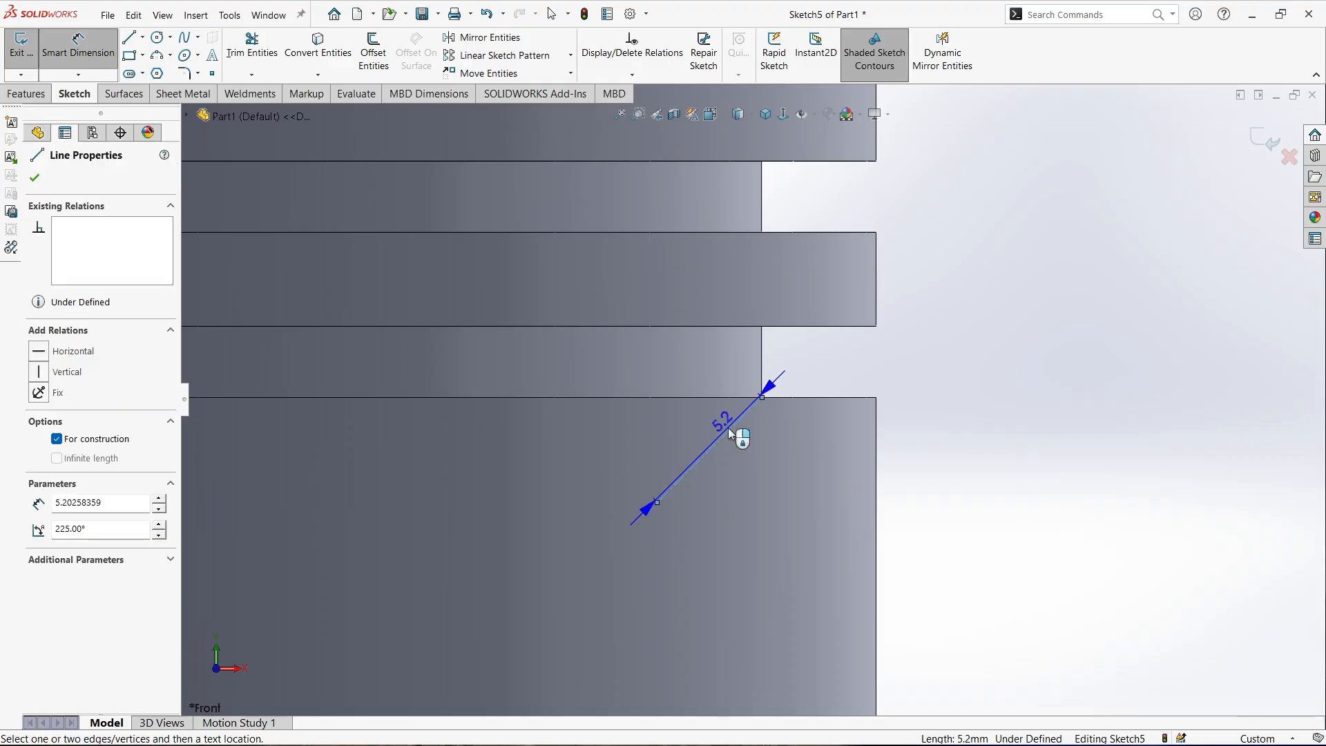
pyautogui.click(762, 350)
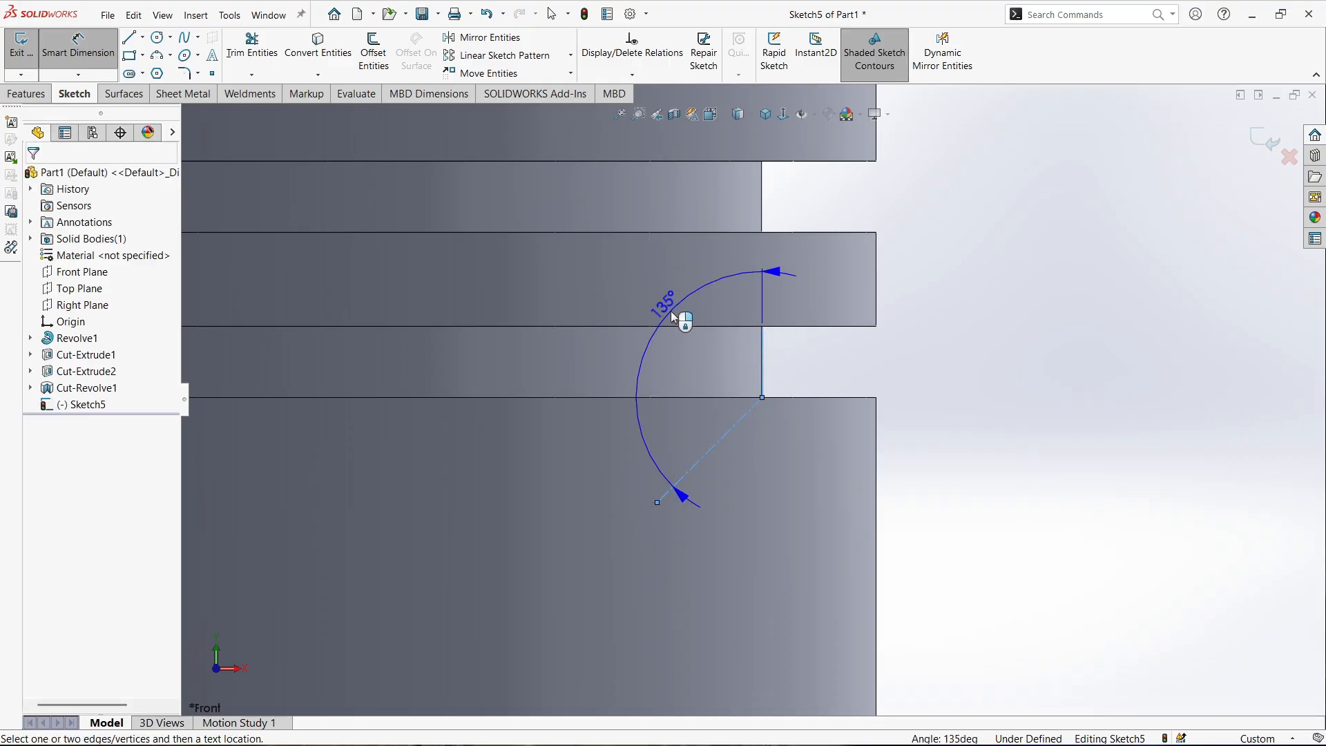
pyautogui.click(659, 296)
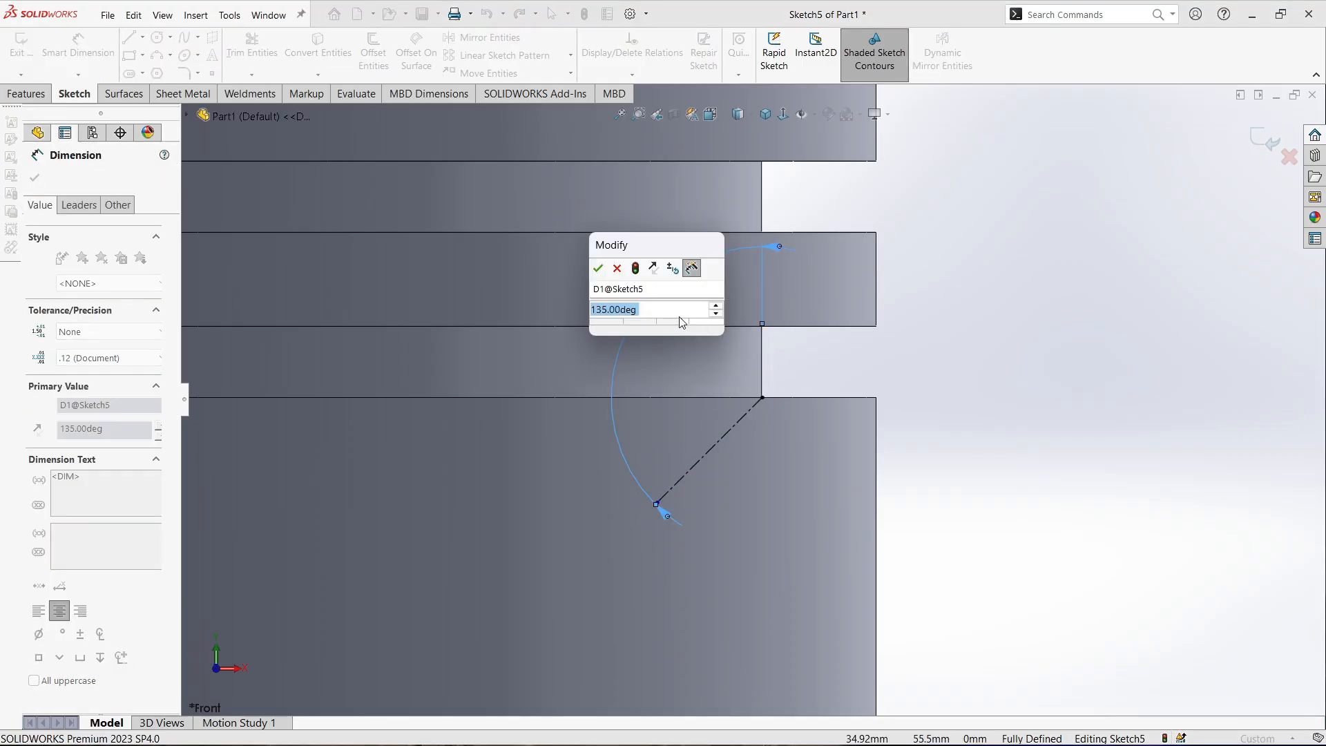
pyautogui.write('12')
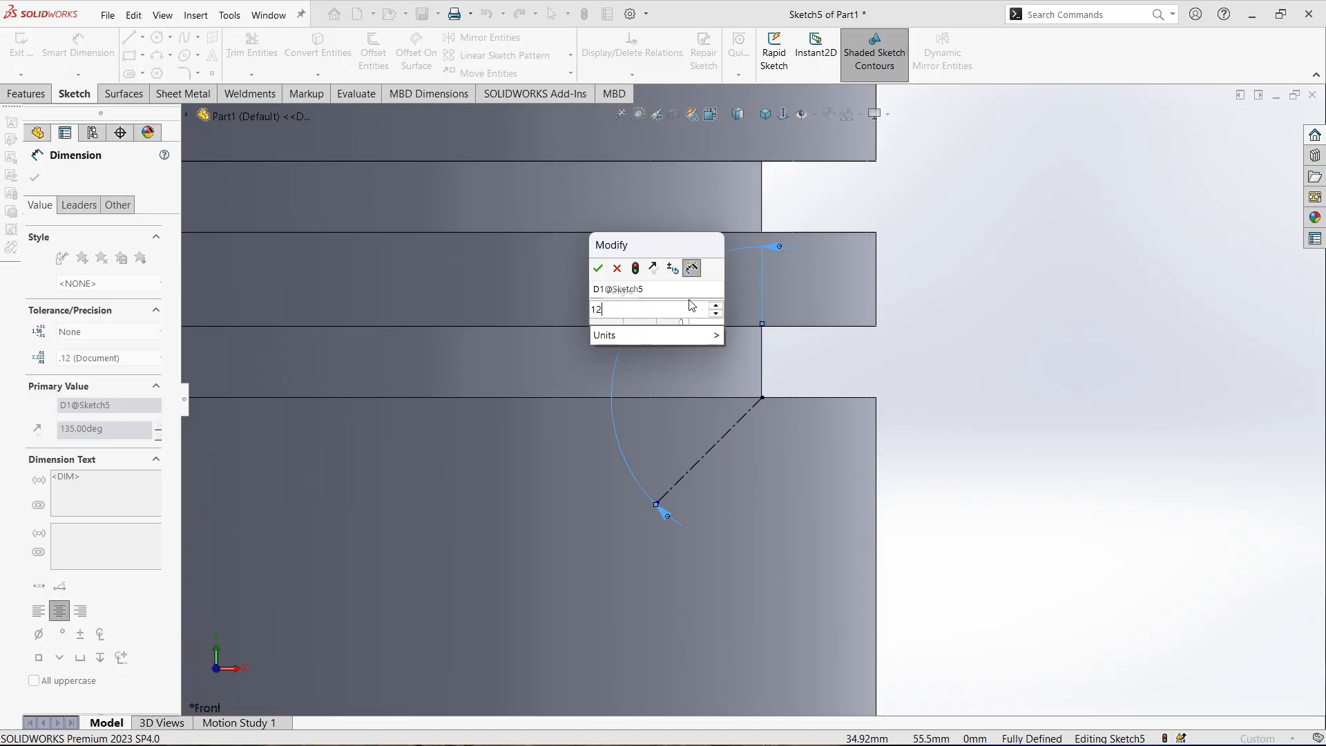
pyautogui.write('0')
pyautogui.click(600, 269)
pyautogui.click(1090, 446)
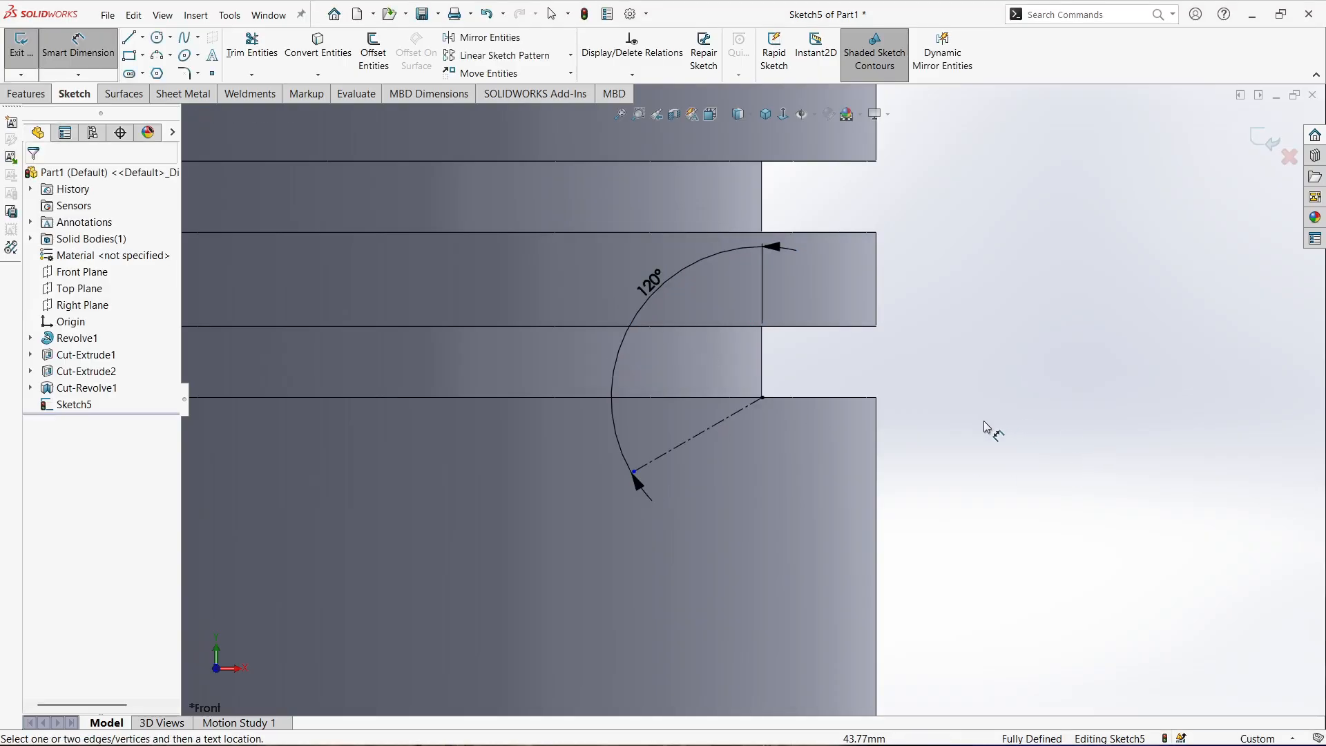
pyautogui.click(143, 36)
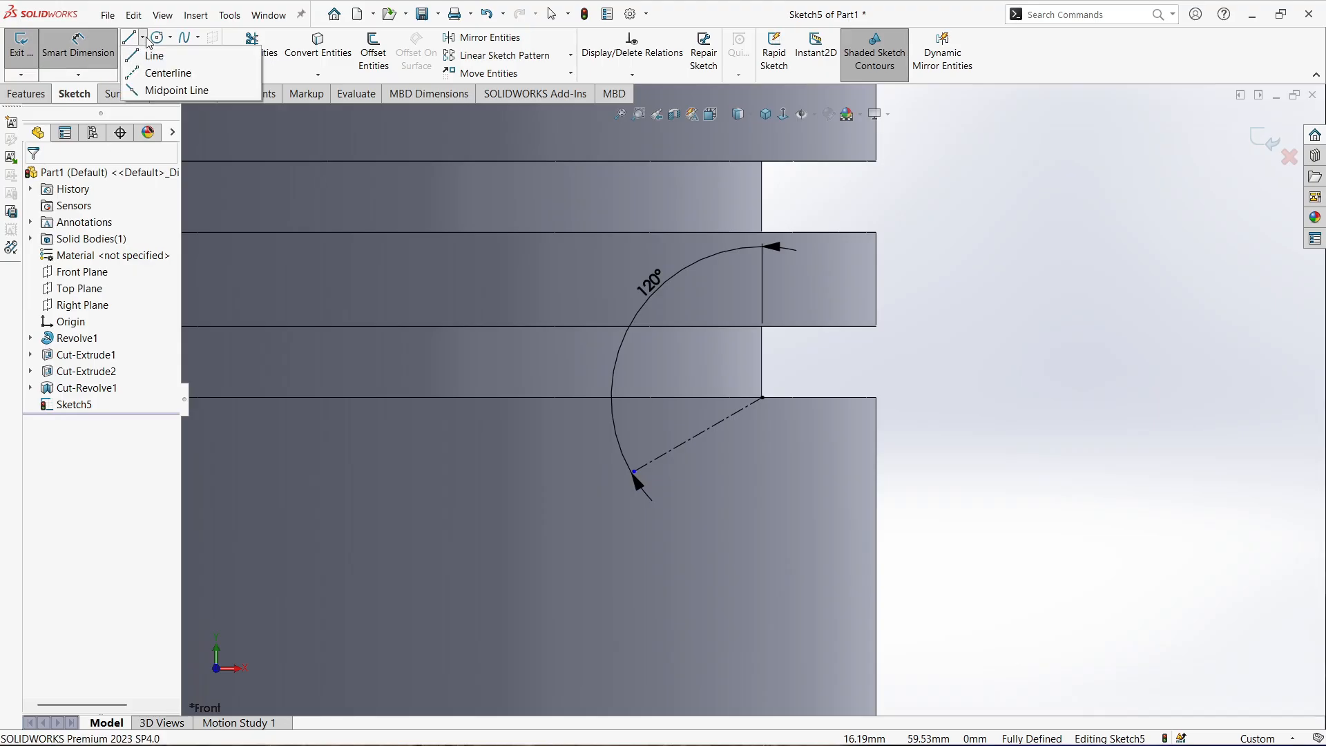
pyautogui.click(149, 51)
pyautogui.scroll(-2, 760, 382)
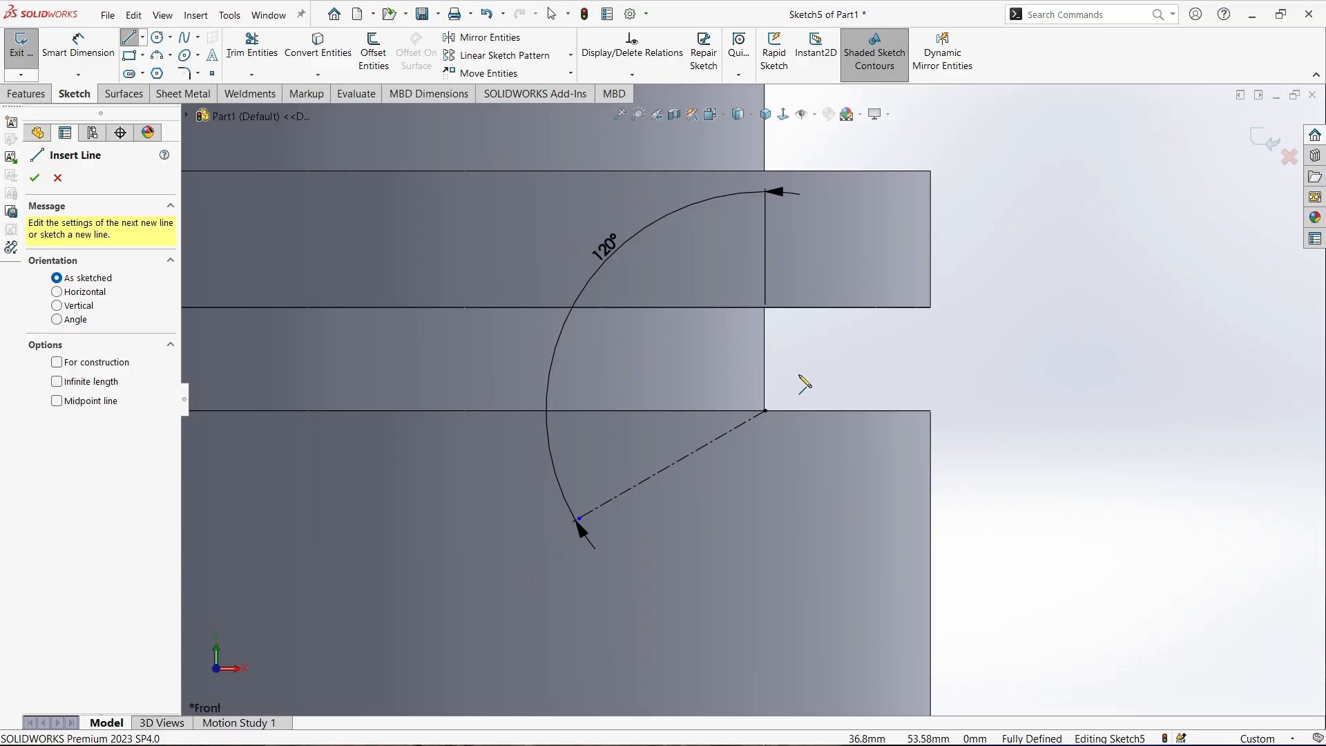
pyautogui.press('Escape')
# Delete the Coincident relation on the centerline's upper endpoint and extend that endpoint outward into the lower groove
pyautogui.click(764, 411)
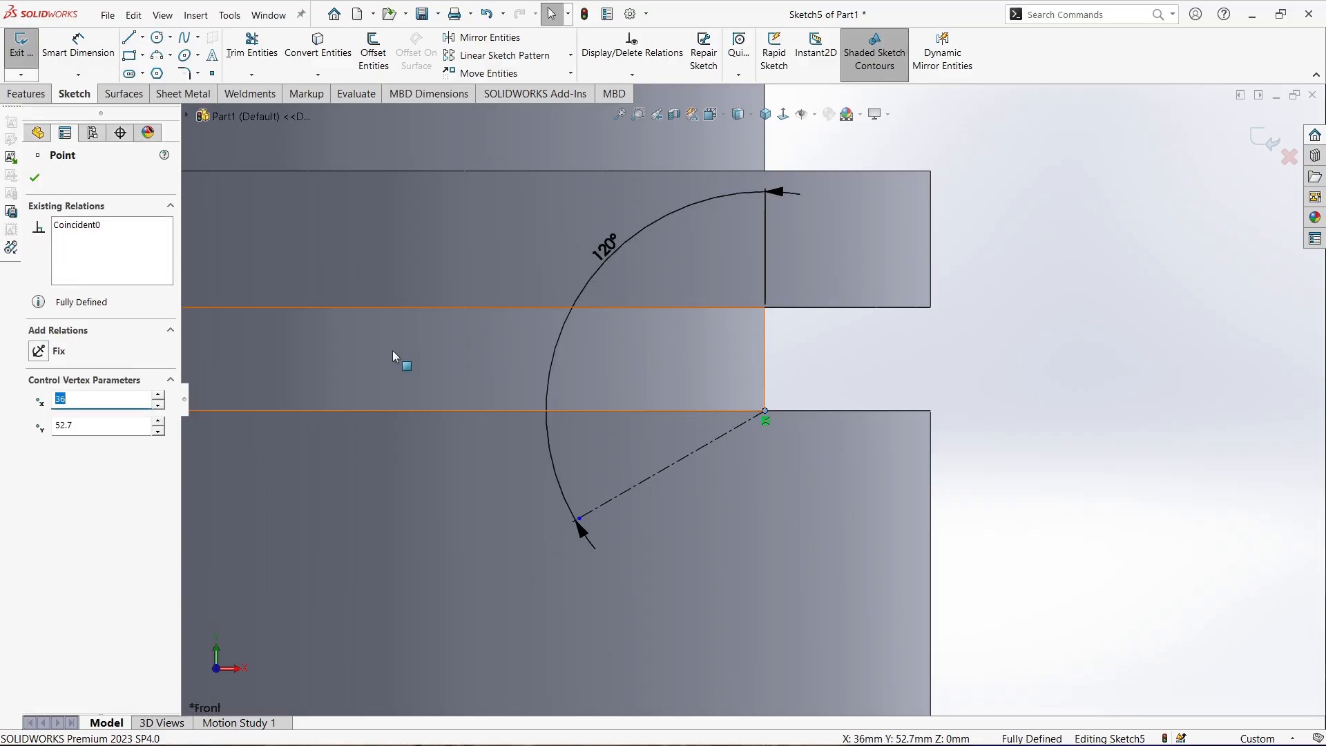
pyautogui.rightClick(109, 263)
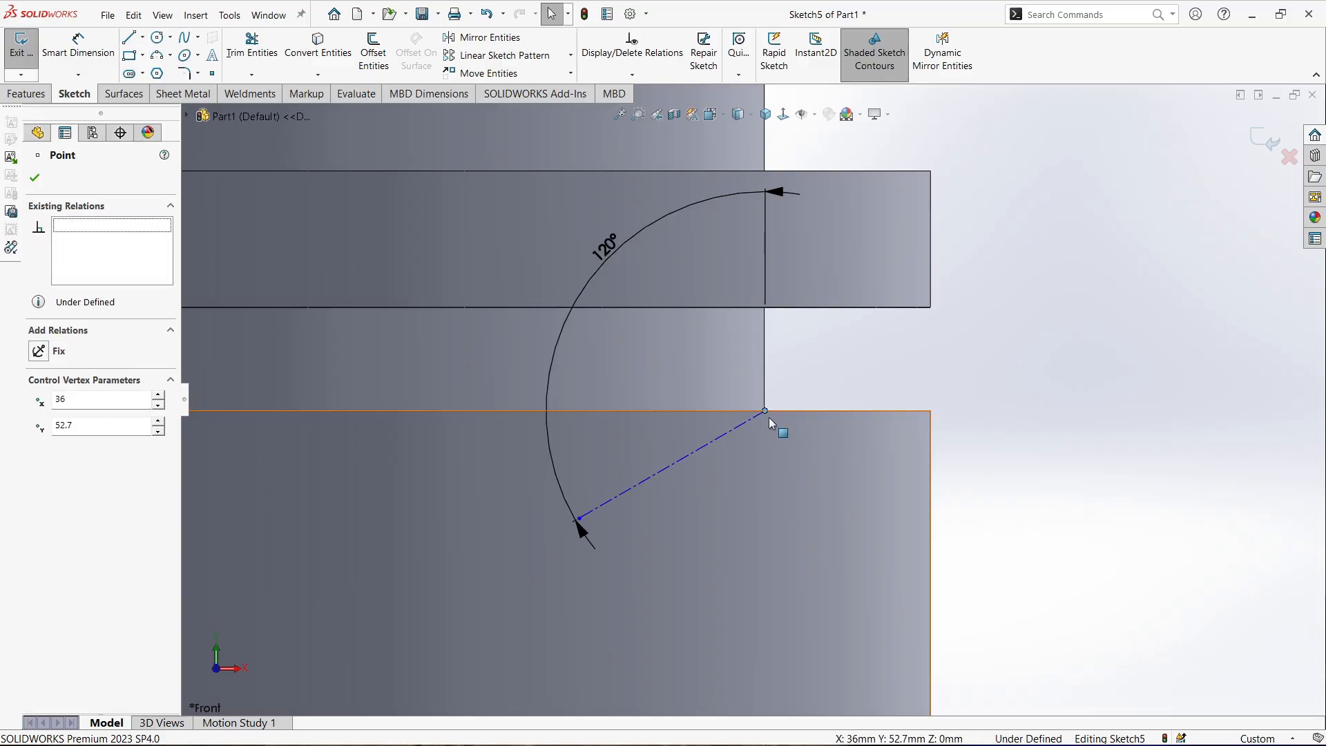
pyautogui.moveTo(765, 410); pyautogui.dragTo(810, 376)
# Make the extended centerline coincident with the lower groove's inner bottom corner
pyautogui.click(783, 391)
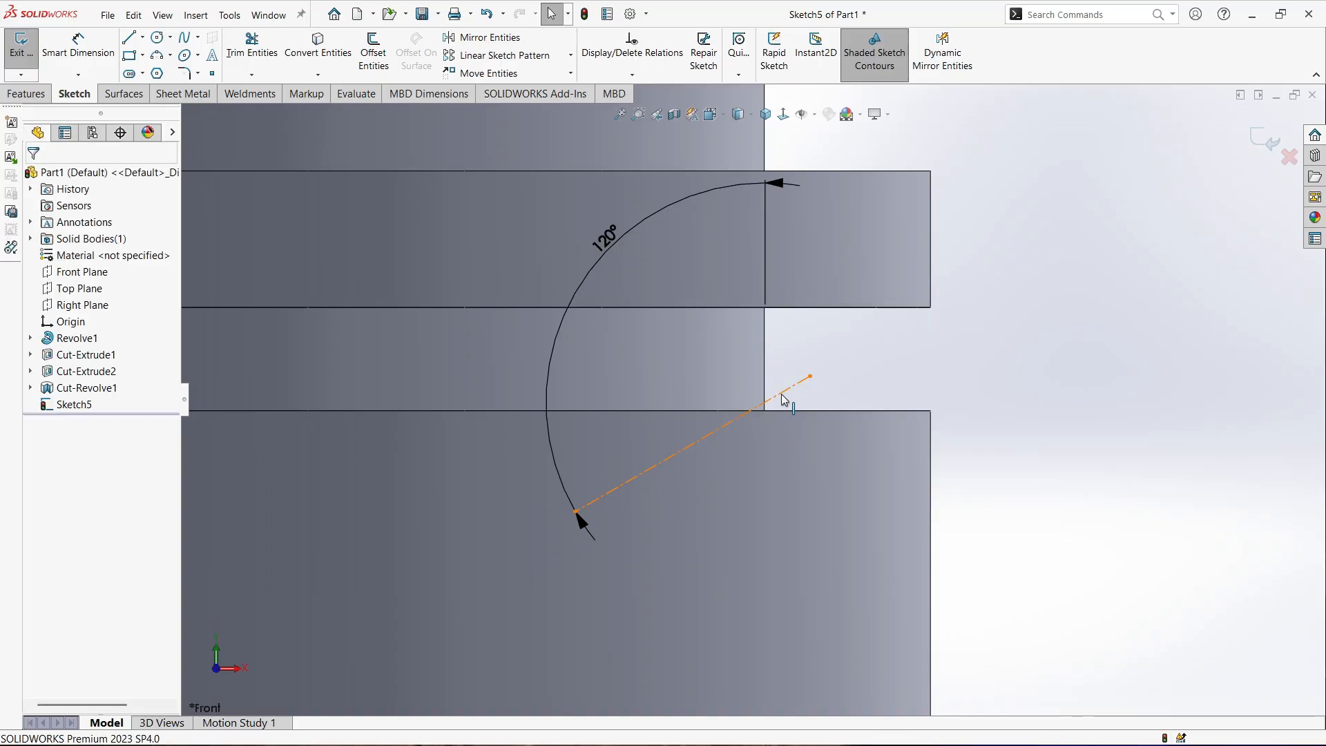
pyautogui.keyDown('ctrl'); pyautogui.click(764, 411); pyautogui.keyUp('ctrl')
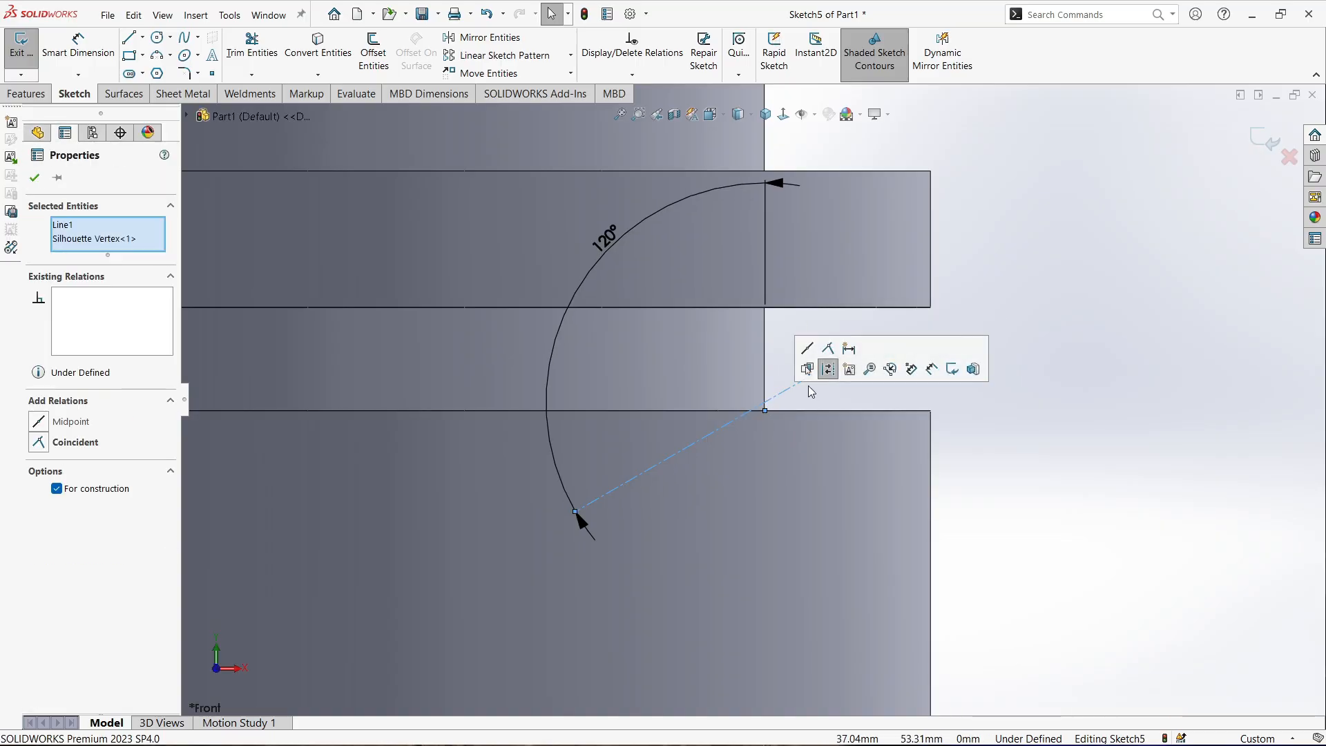
pyautogui.click(827, 349)
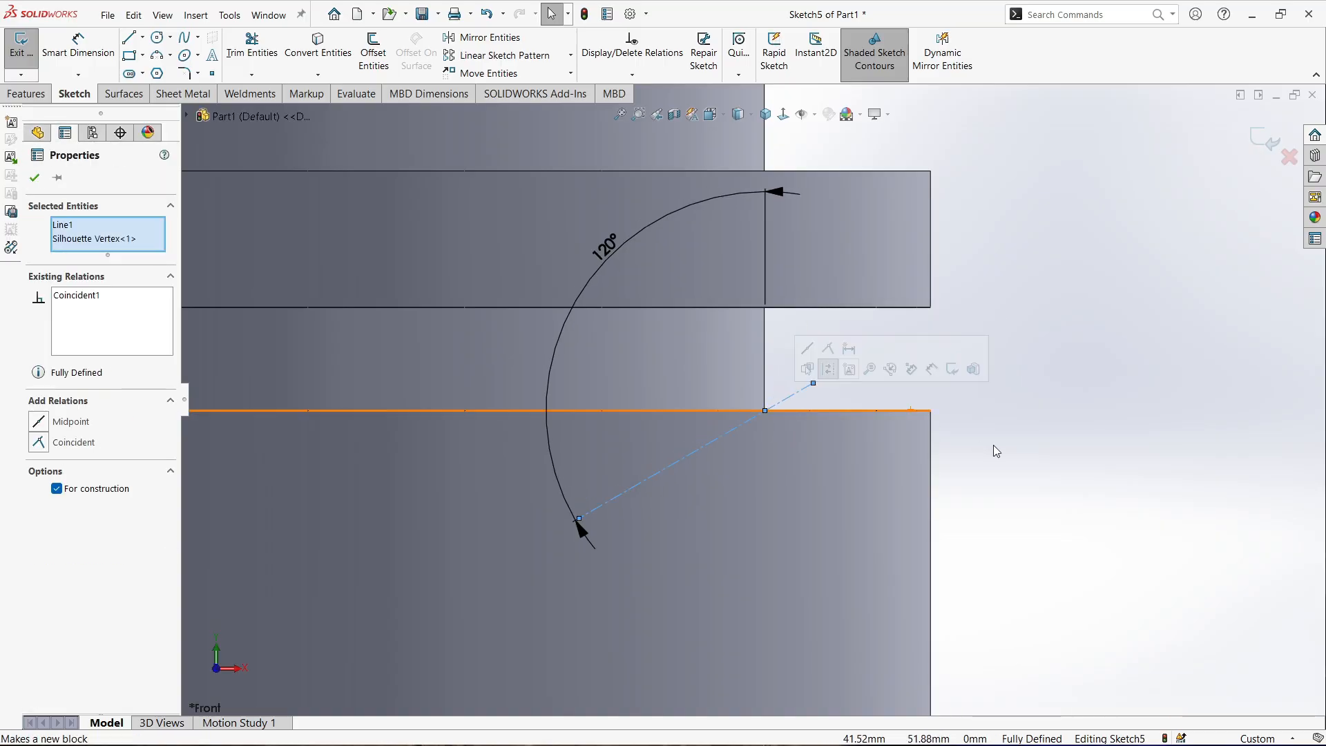
pyautogui.press('Escape')
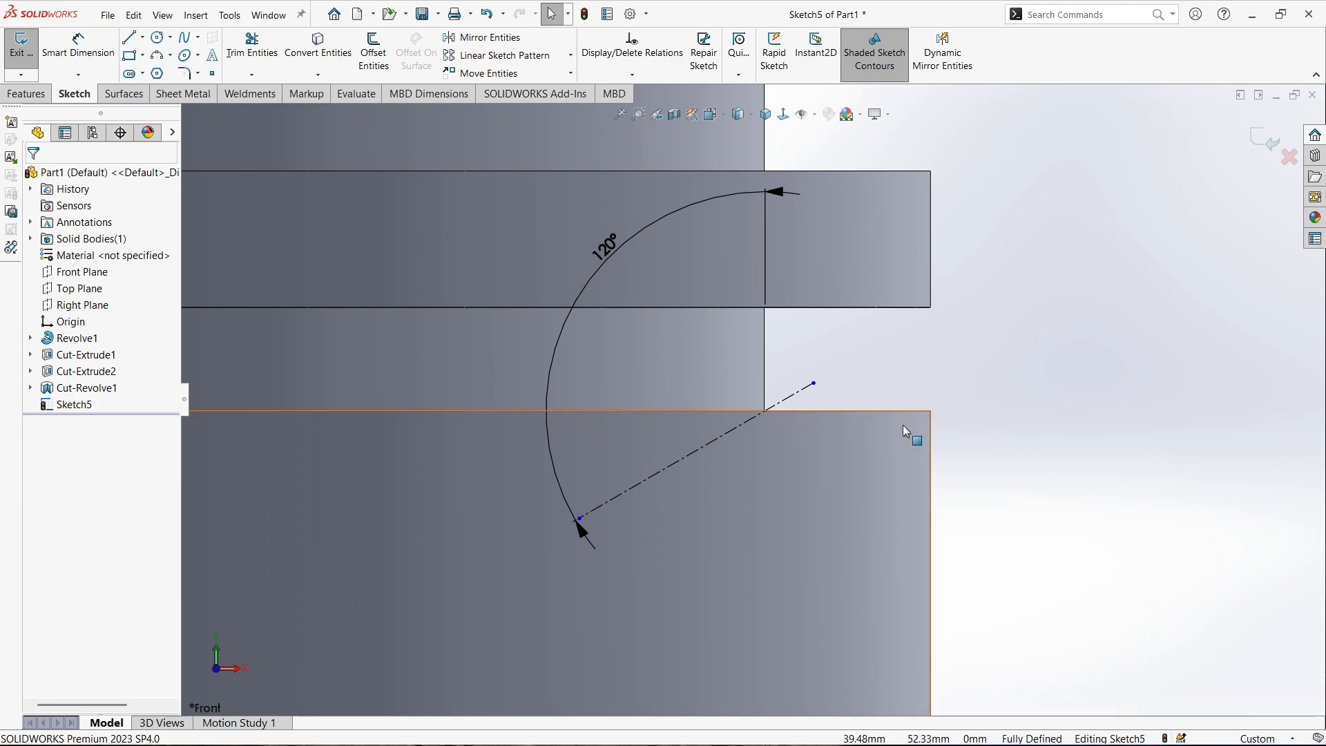
# Draw an open three-line profile above the centerline: a perpendicular end about 0.92 mm, a parallel side about 5.65 mm, and a perpendicular return to the centerline
pyautogui.click(128, 40)
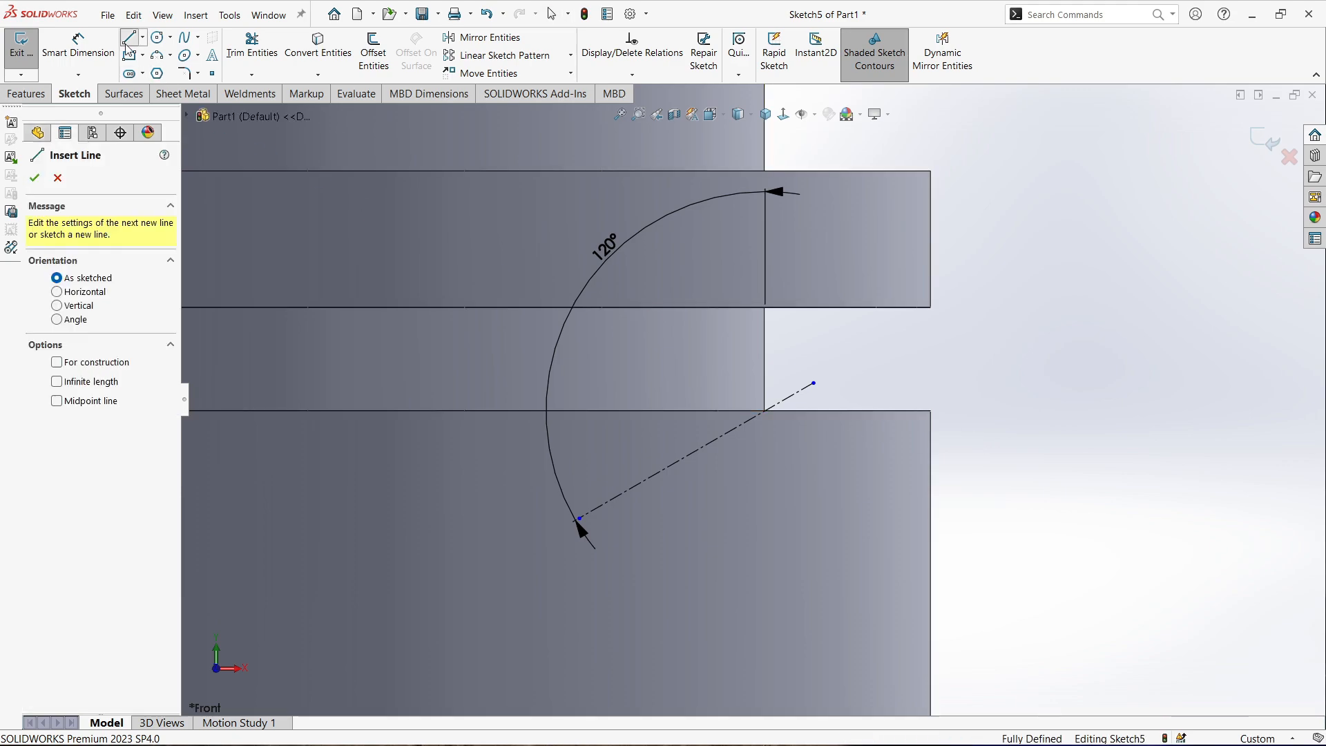
pyautogui.click(814, 383)
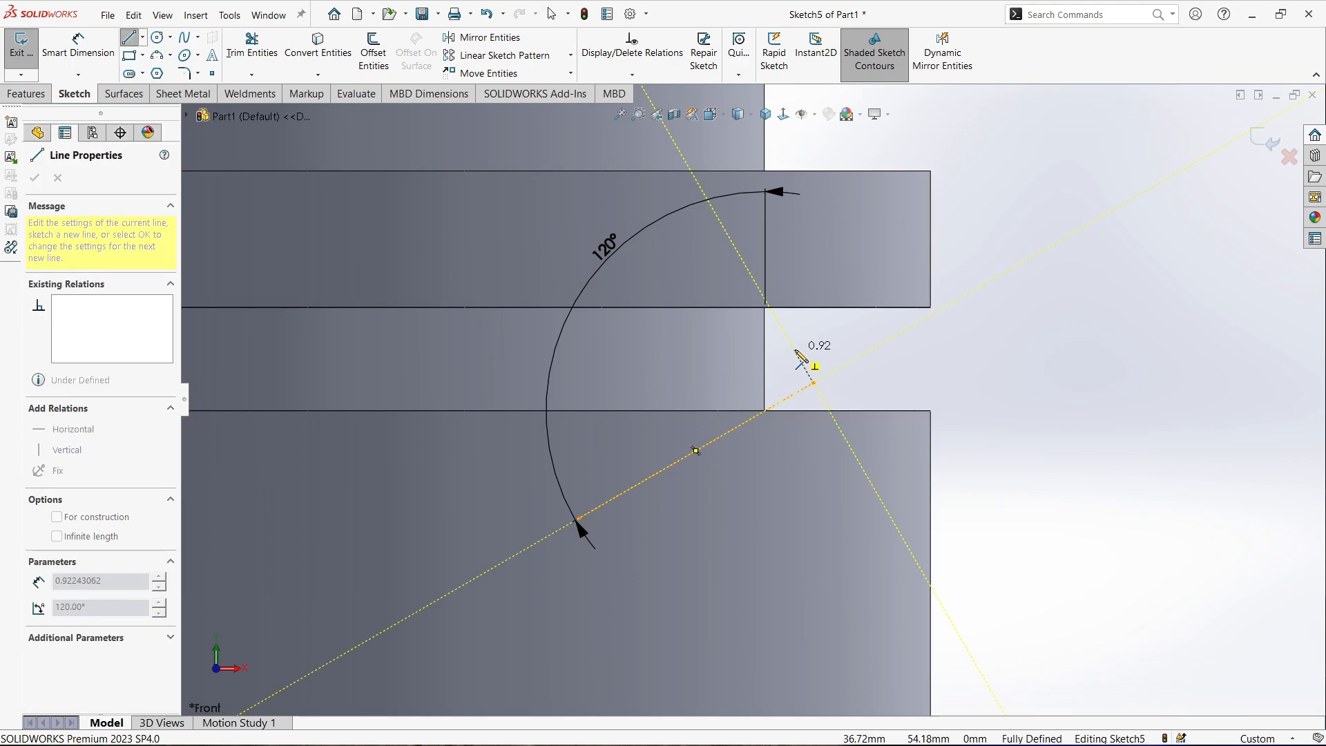
pyautogui.click(795, 350)
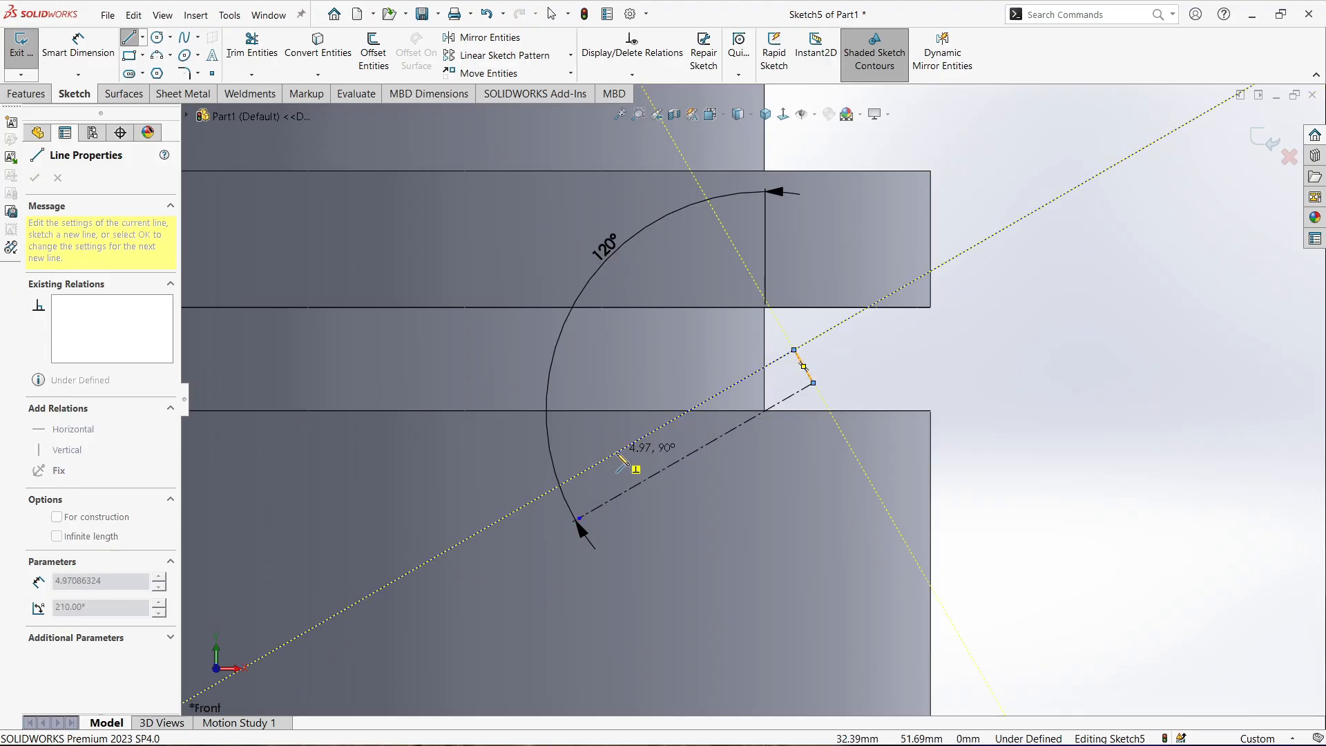
pyautogui.click(592, 466)
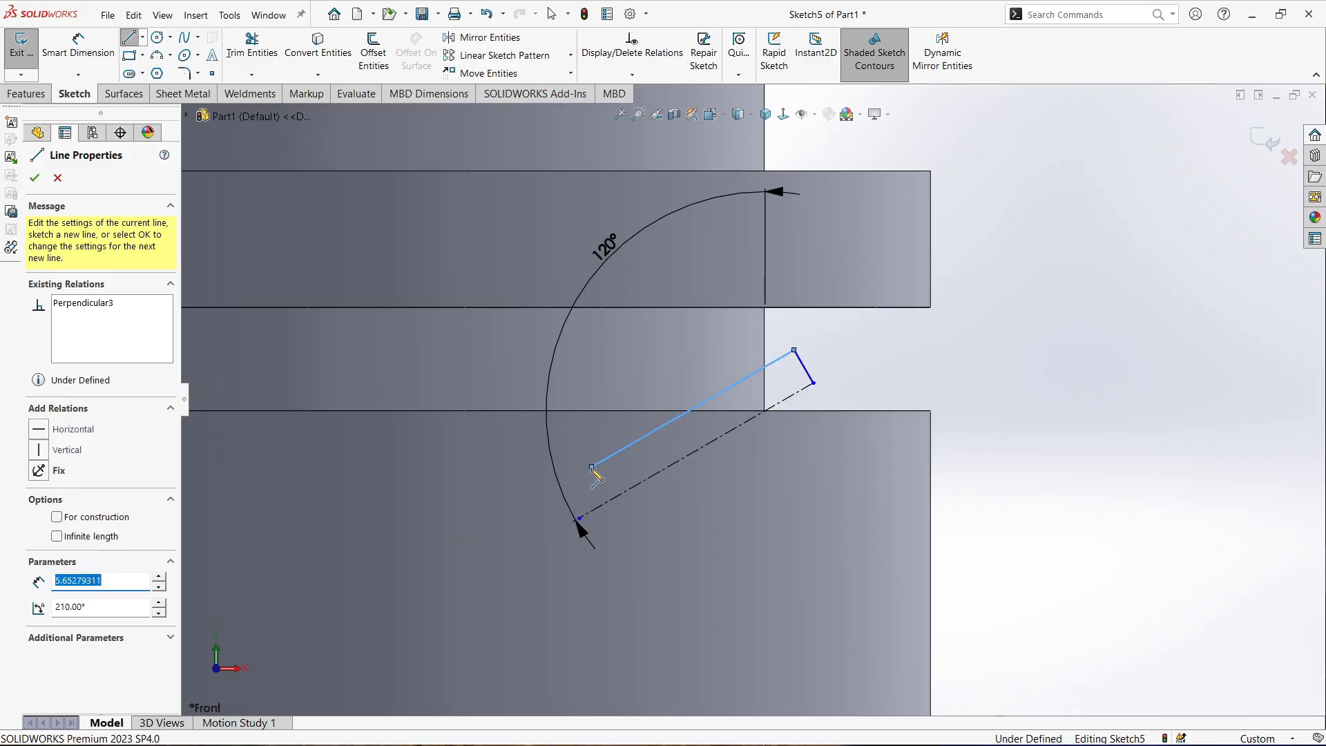
pyautogui.click(612, 501)
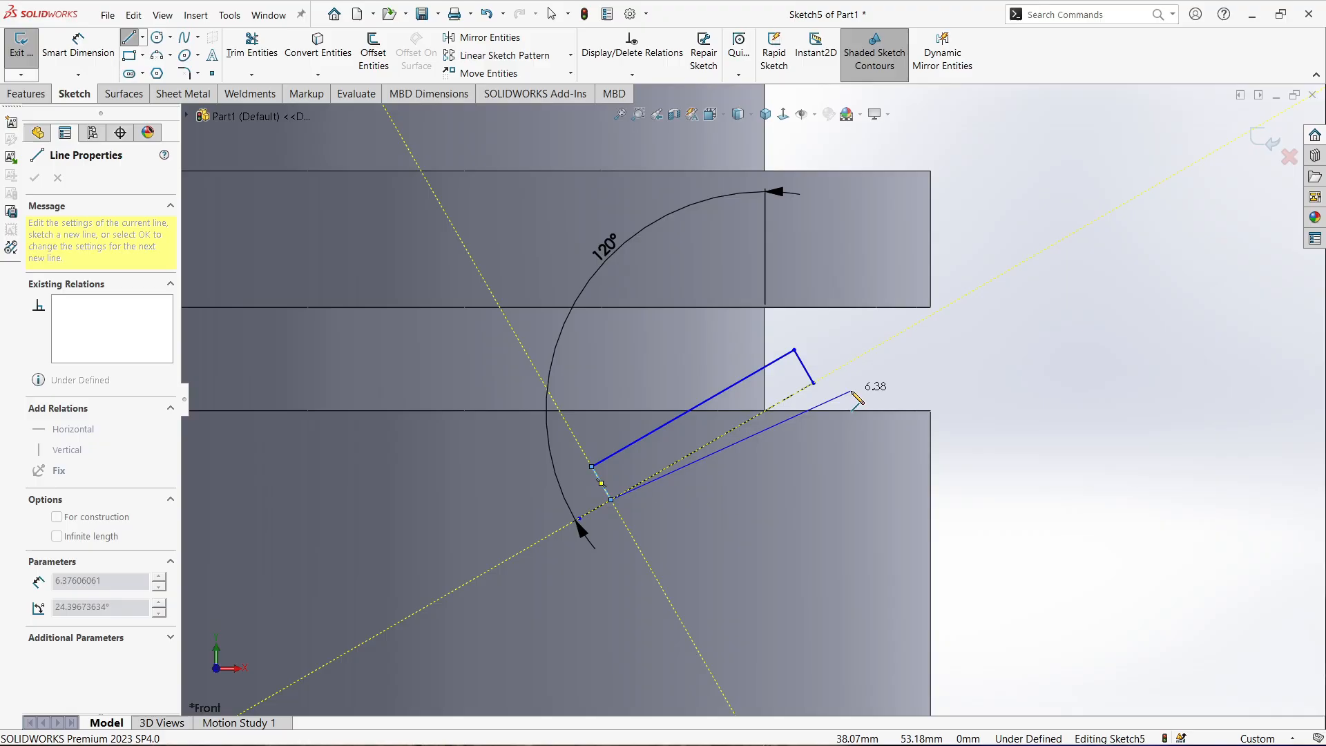
pyautogui.press('Escape')
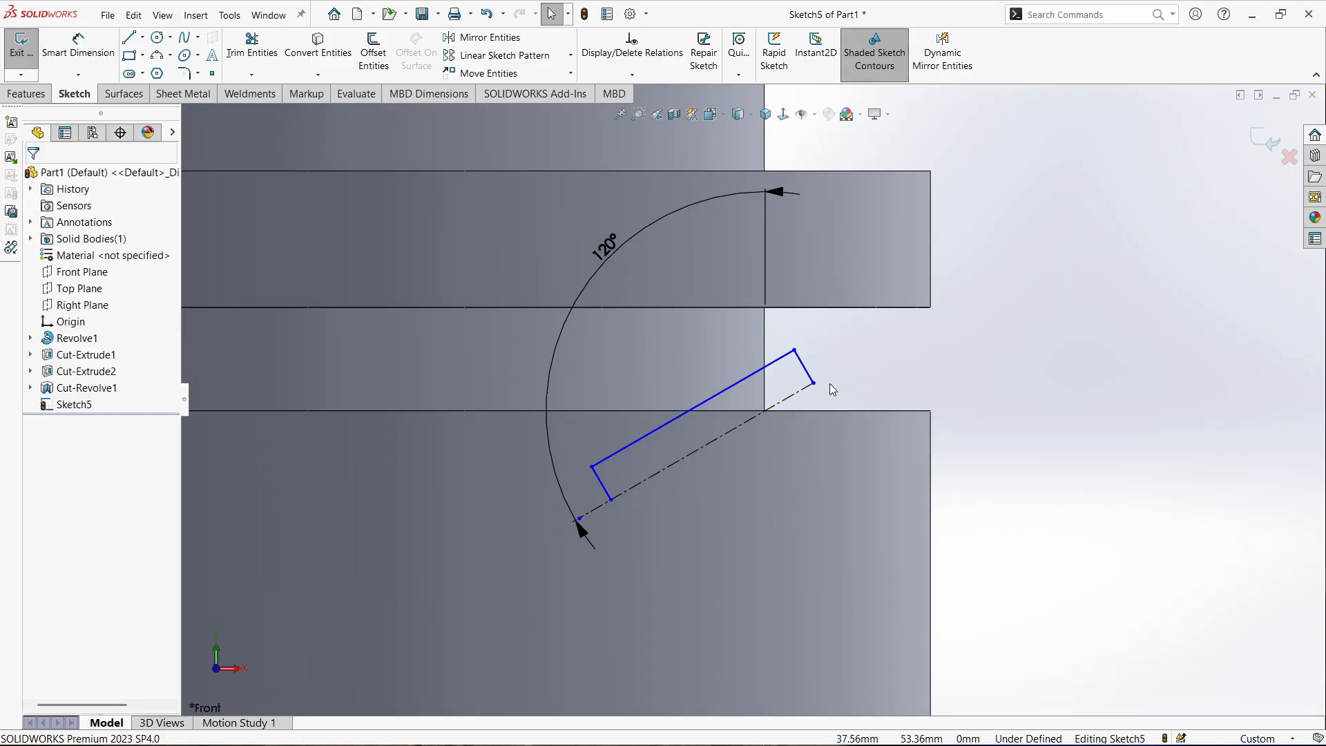
# Dimension the horizontal distance from the lower groove's inner vertical edge to the centerline's outer endpoint at 1 mm
pyautogui.click(78, 45)
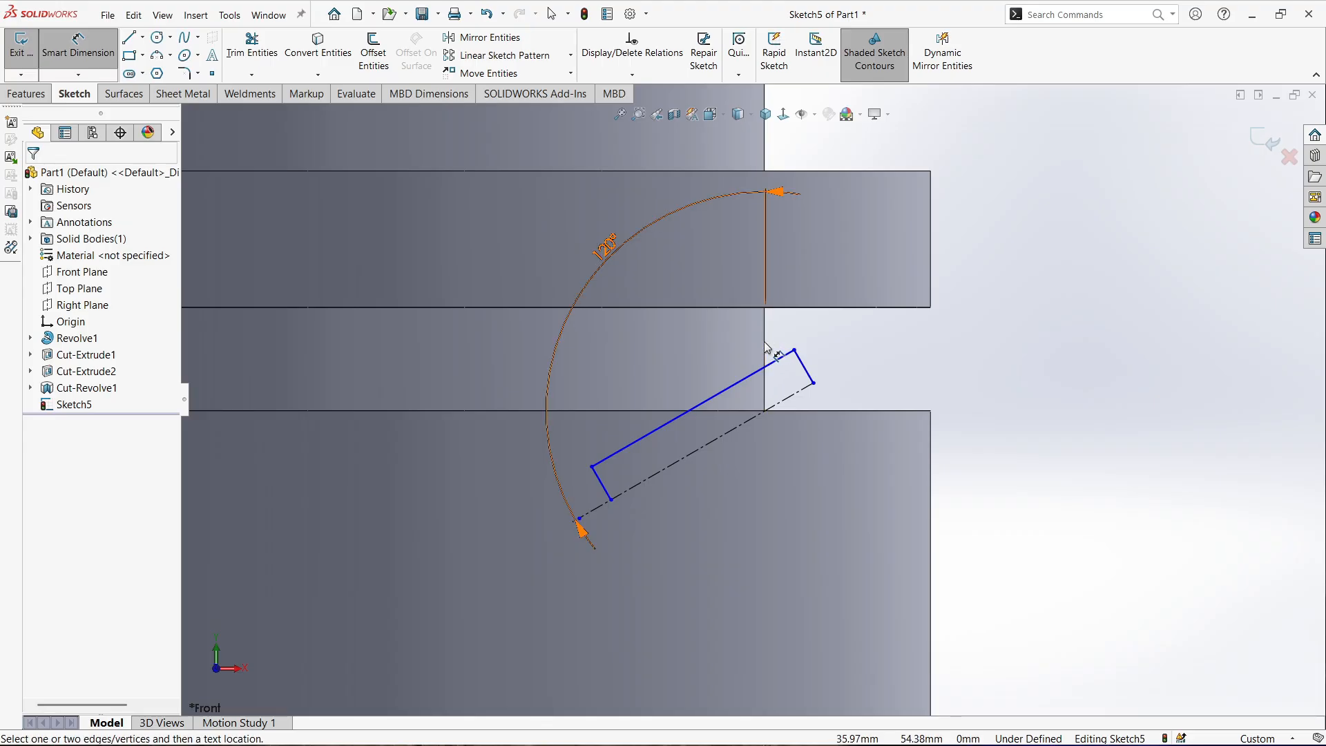
pyautogui.click(766, 369)
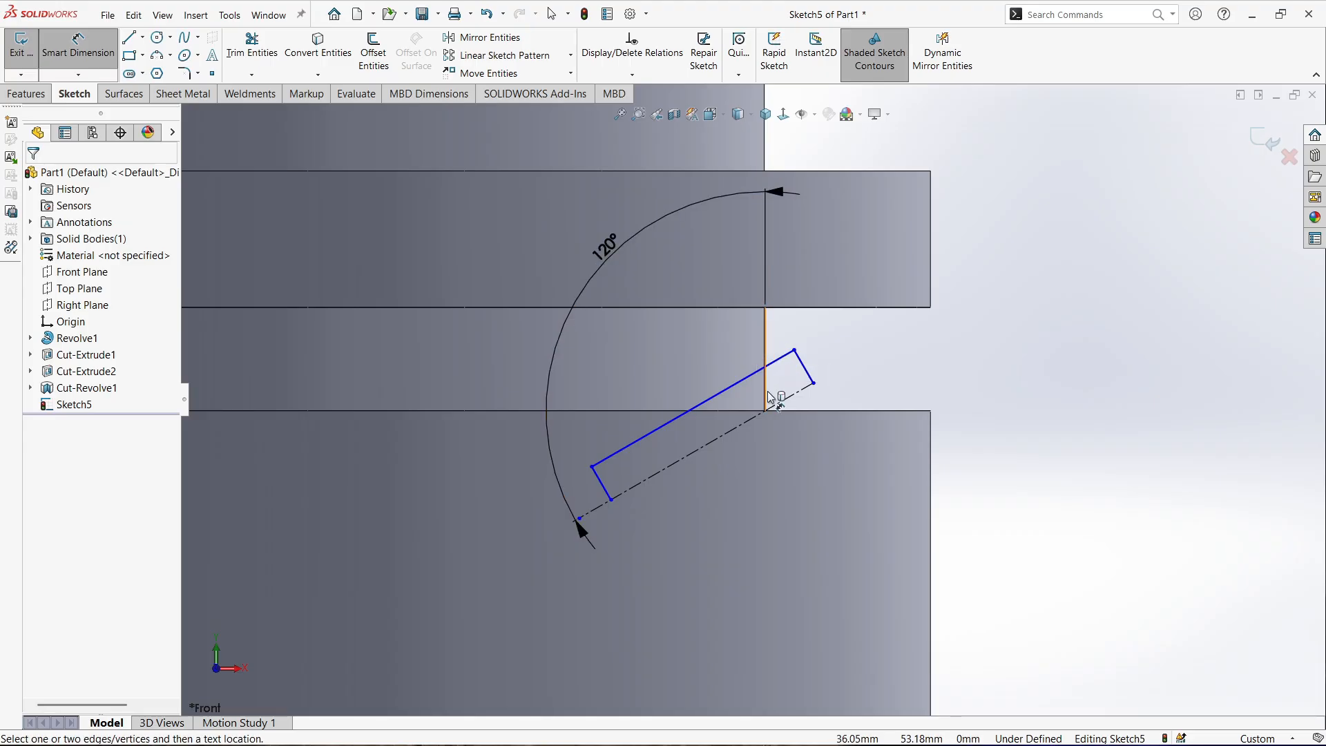
pyautogui.click(813, 383)
pyautogui.click(859, 336)
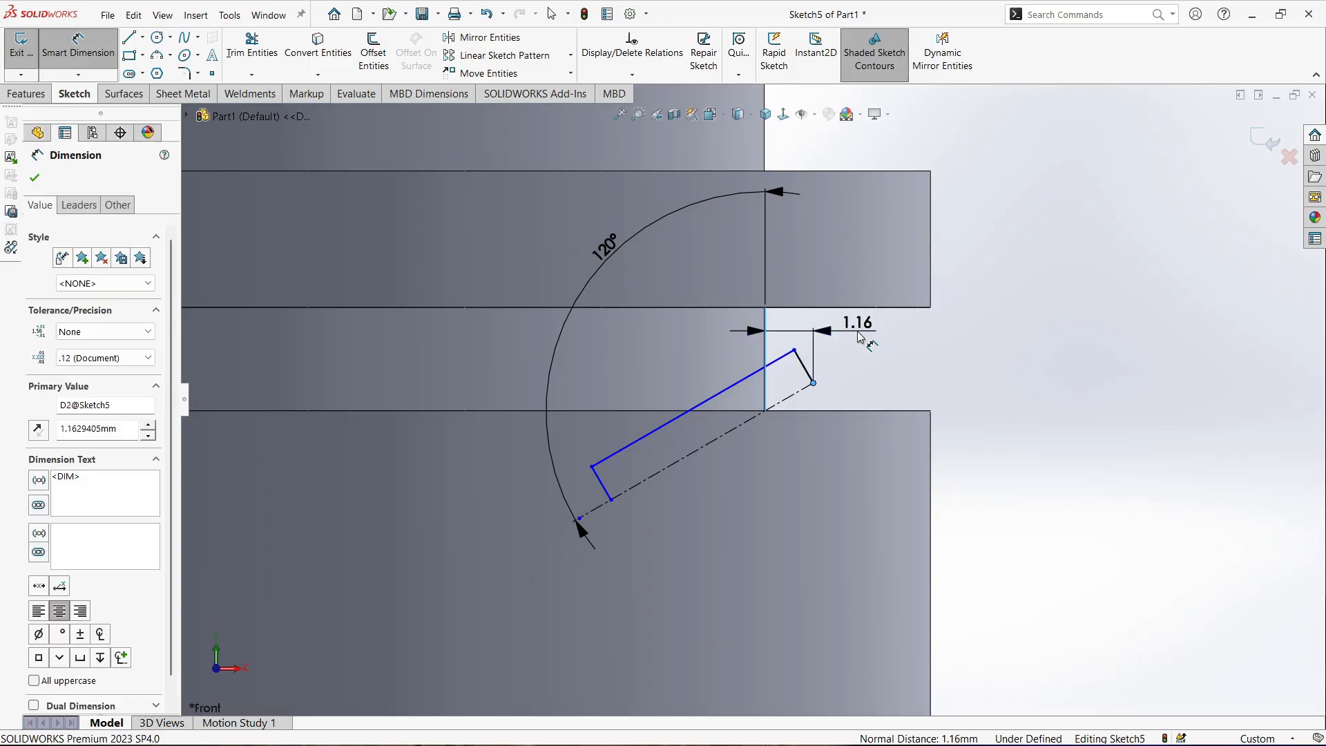
pyautogui.write('1')
pyautogui.press('Return')
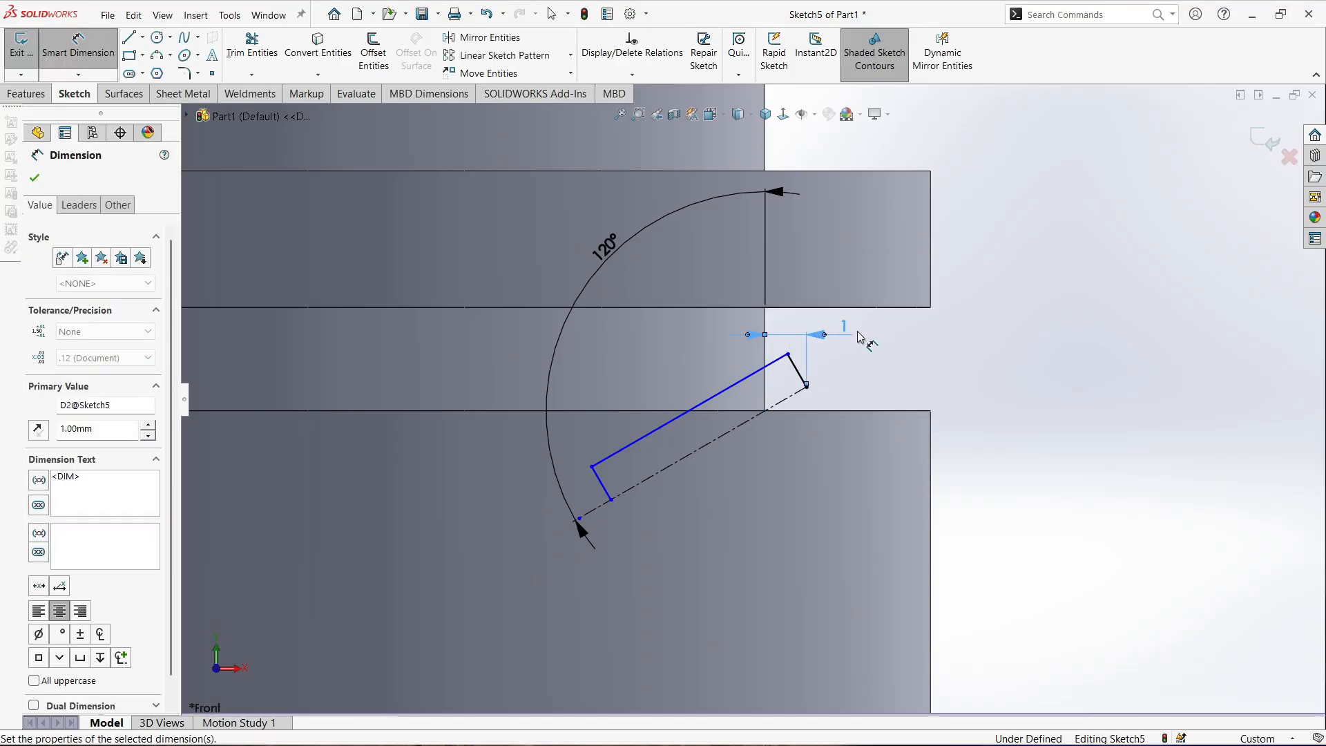
pyautogui.press('Escape')
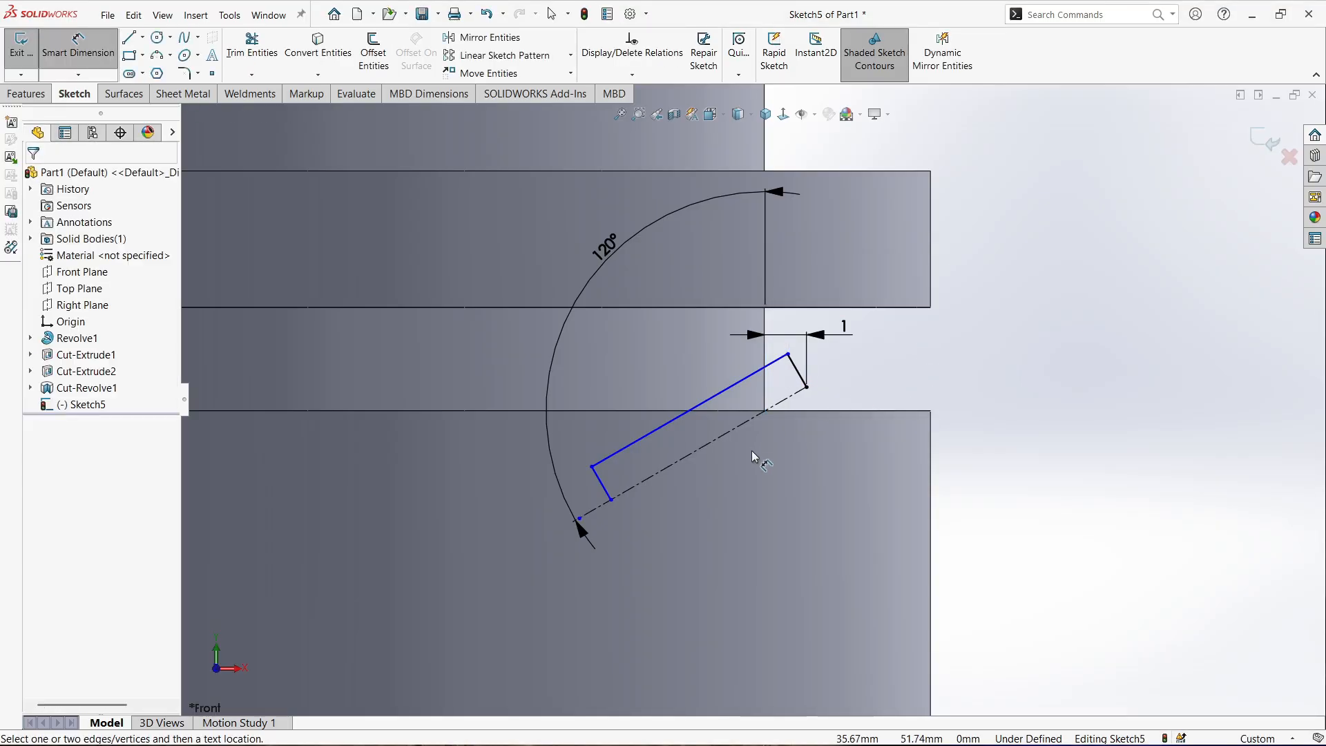
# Add a doubled (diametric) dimension of 1 mm between the profile's long side and the centerline
pyautogui.click(658, 440)
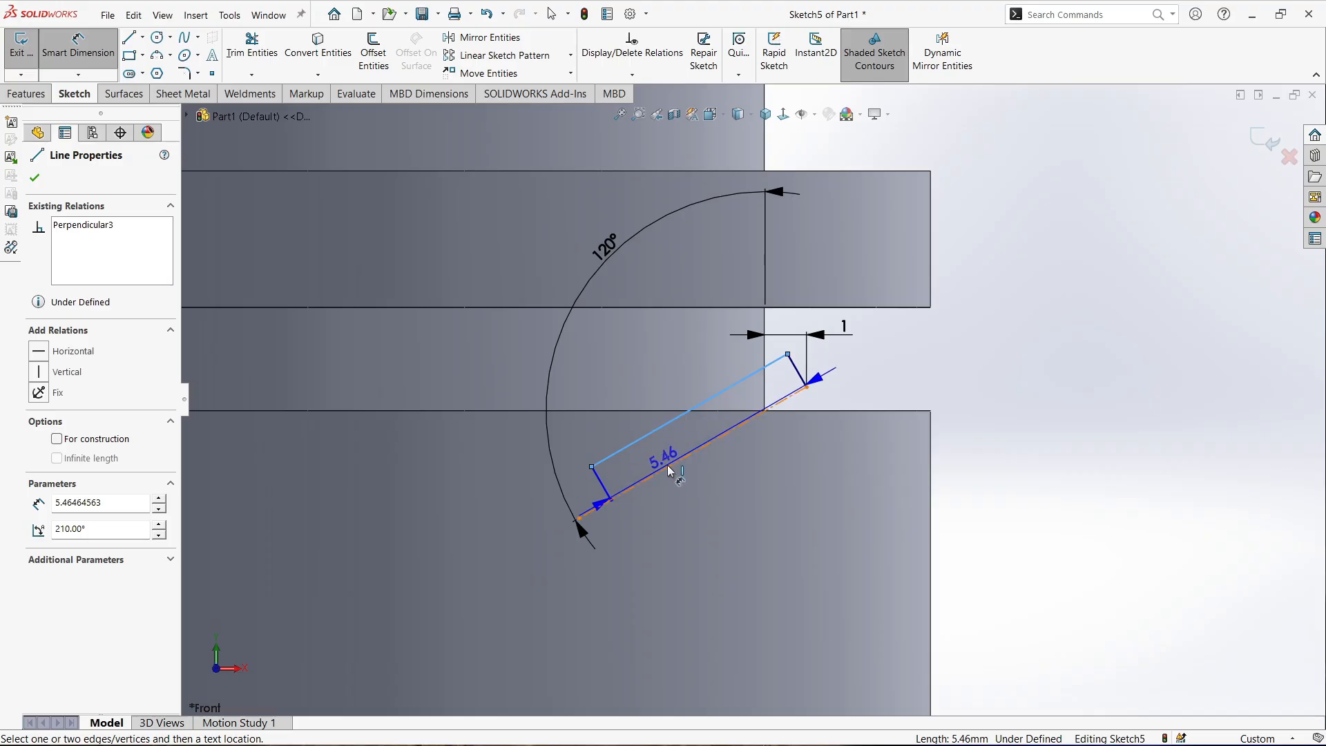
pyautogui.click(678, 461)
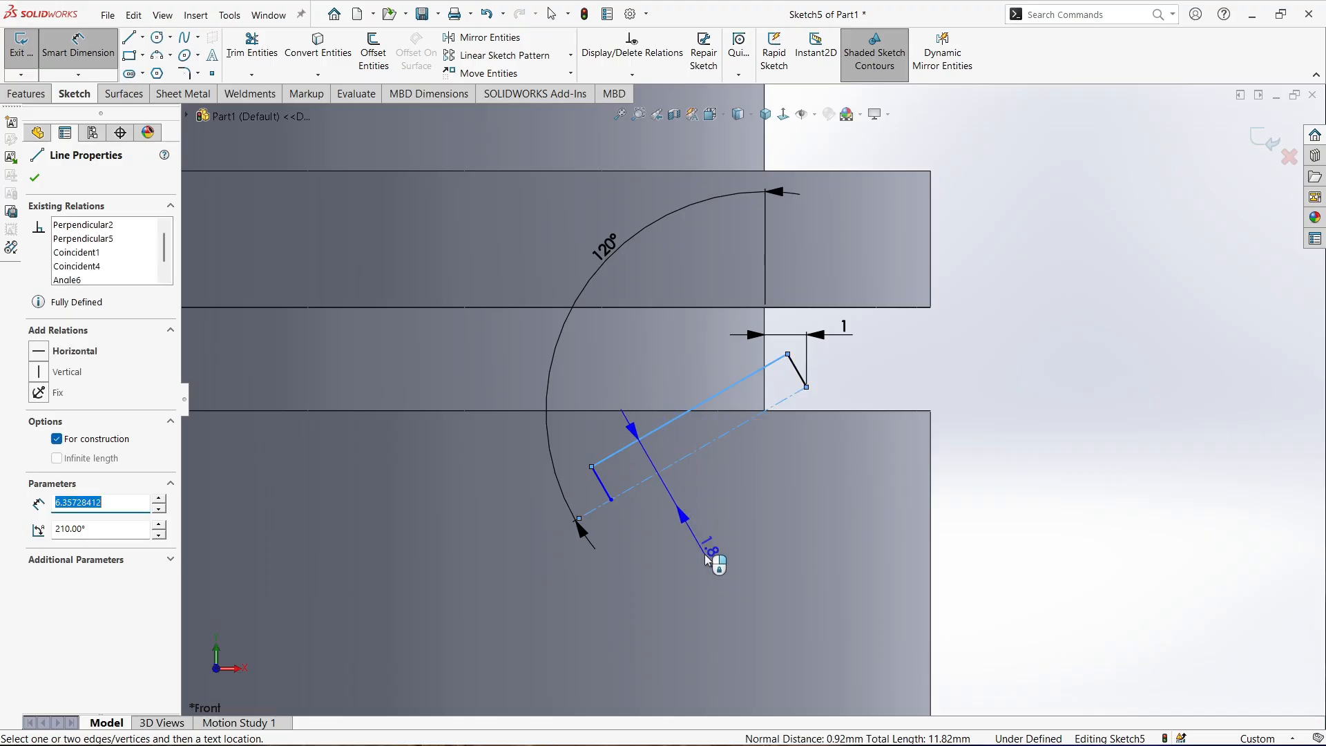
pyautogui.click(717, 553)
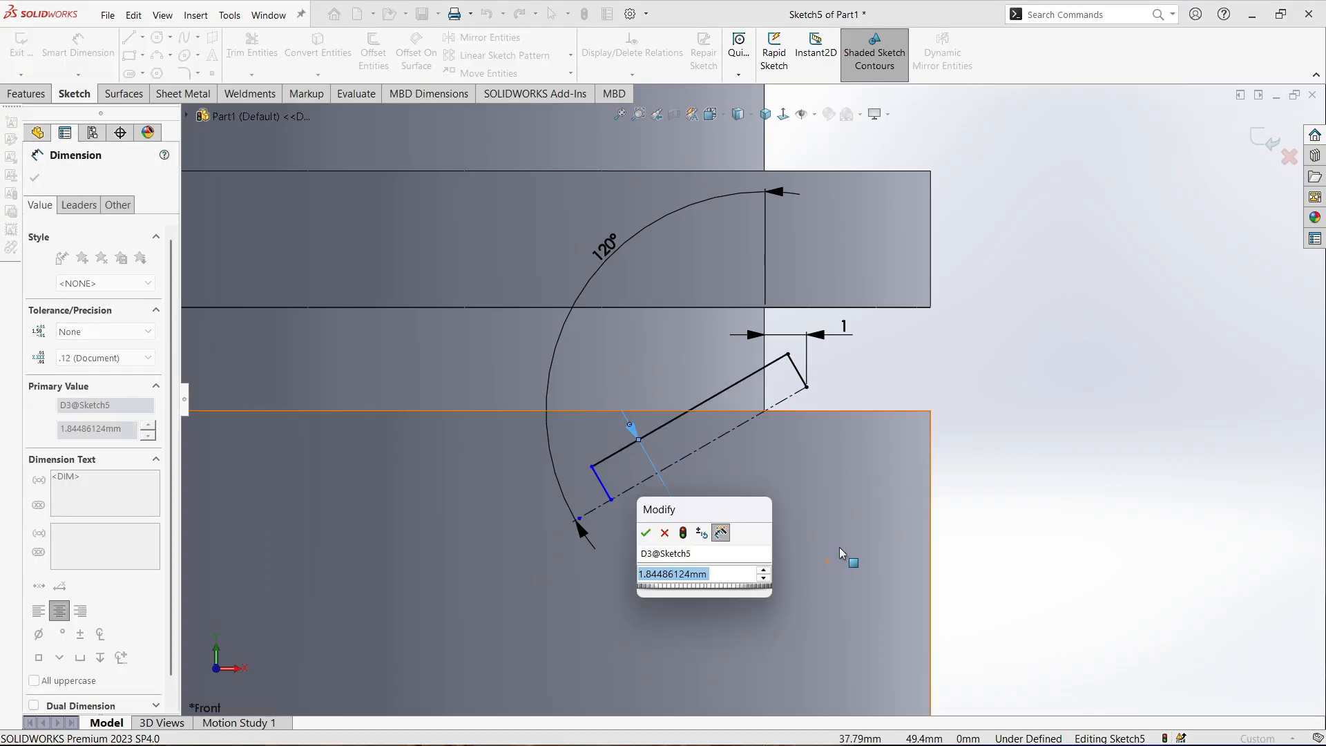
pyautogui.write('1')
pyautogui.press('Return')
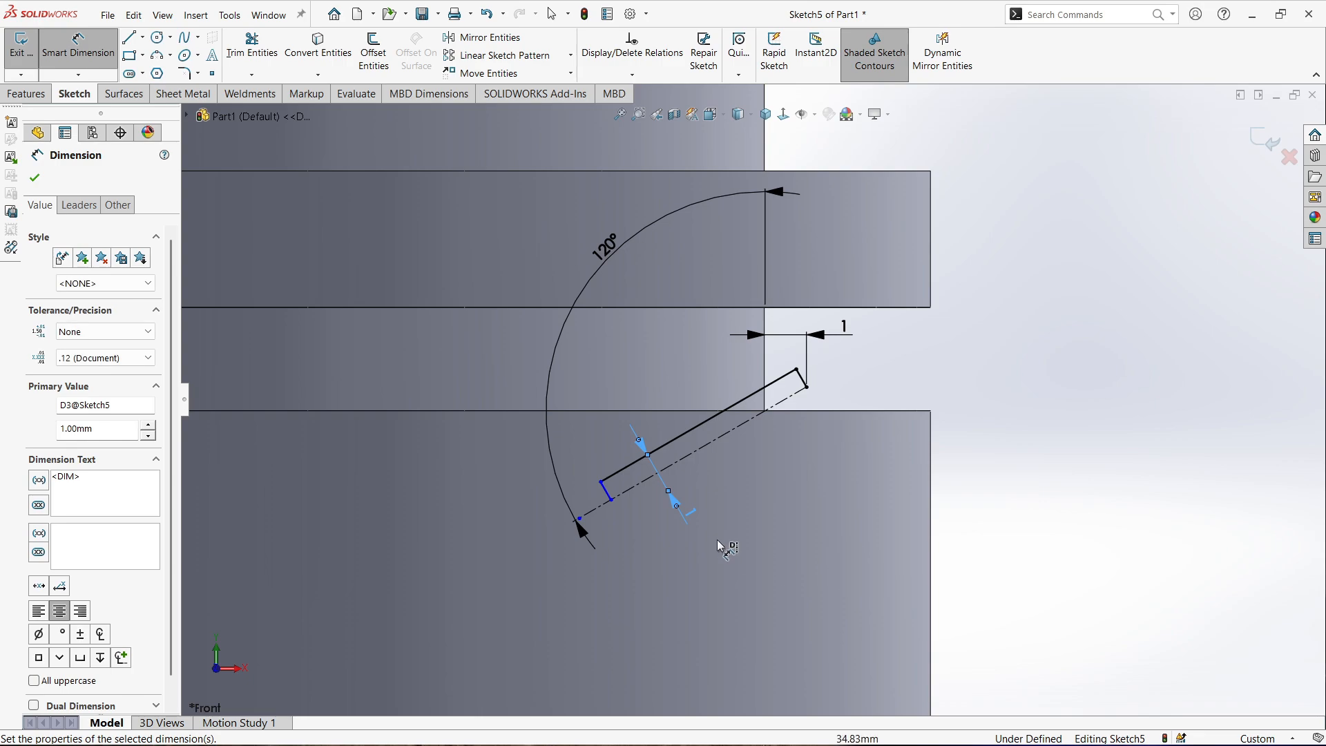
# Dimension the length of the slanted hole profile's long side at 5 mm
pyautogui.click(710, 423)
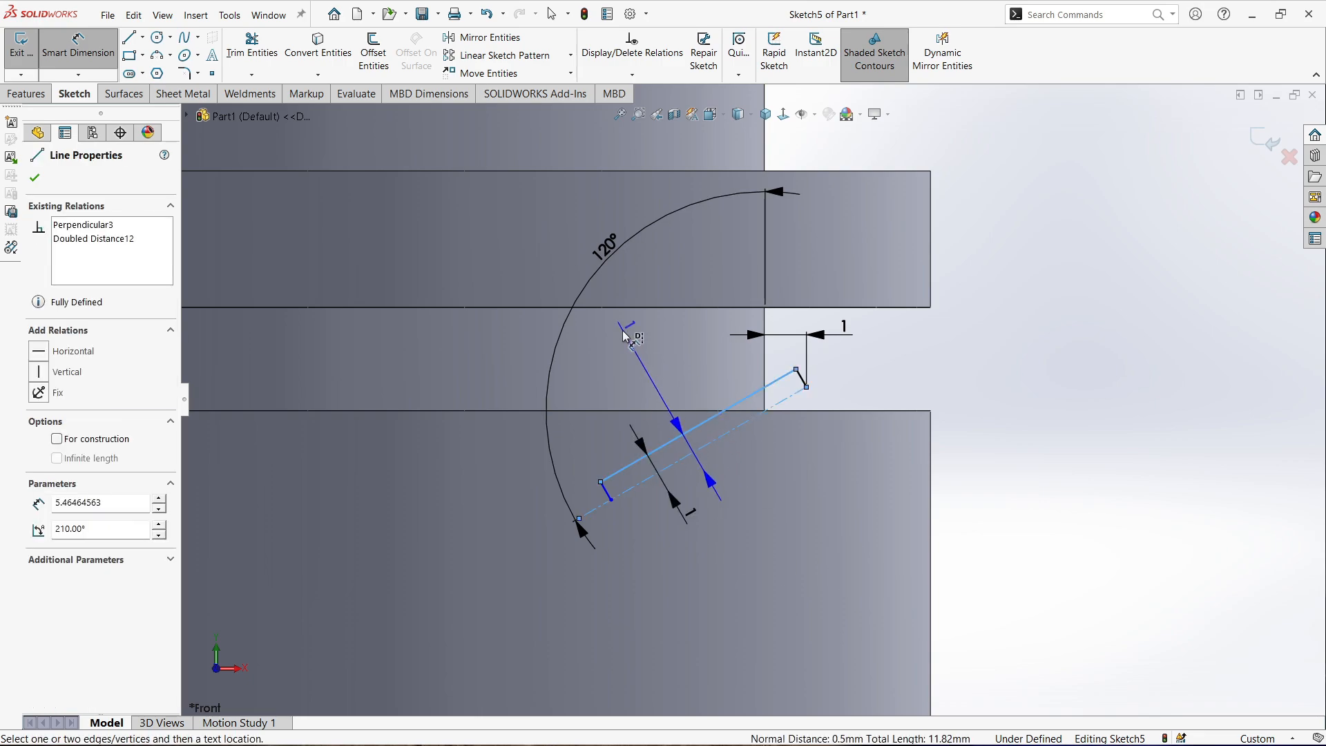
pyautogui.click(533, 237)
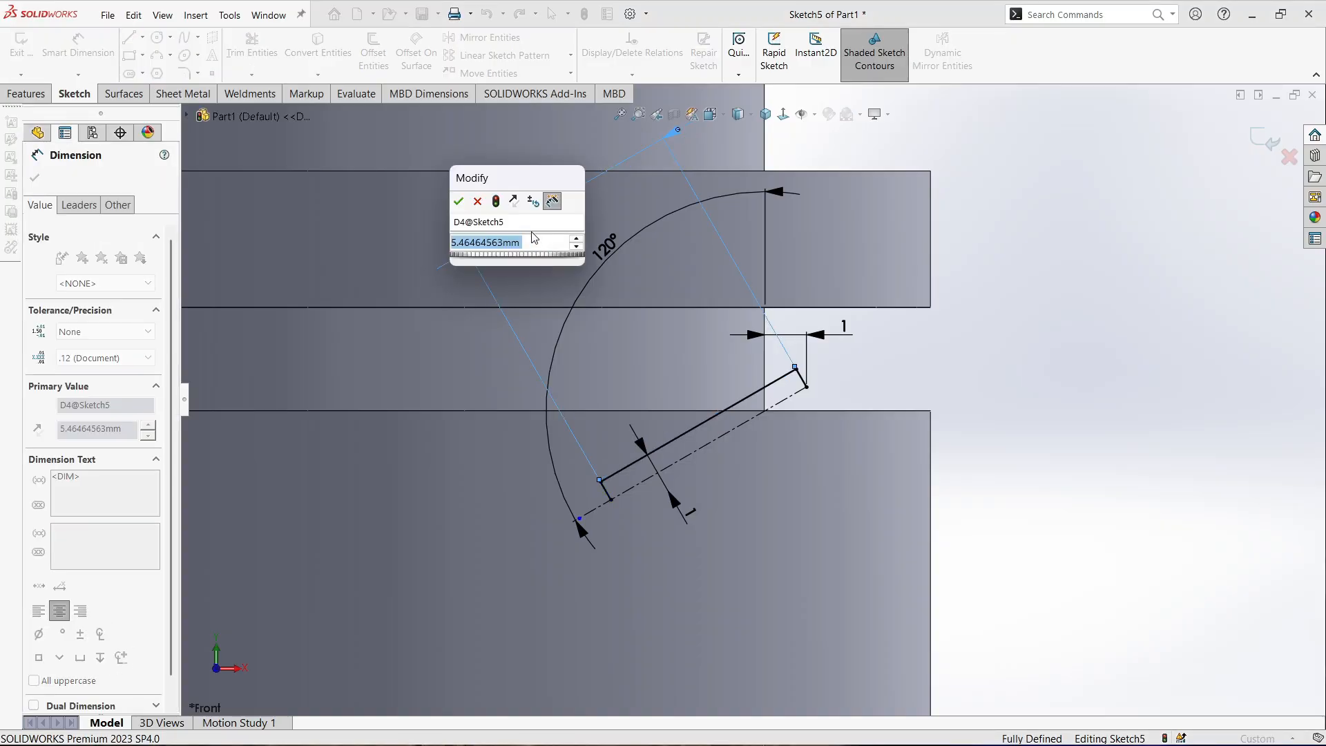
pyautogui.write('5')
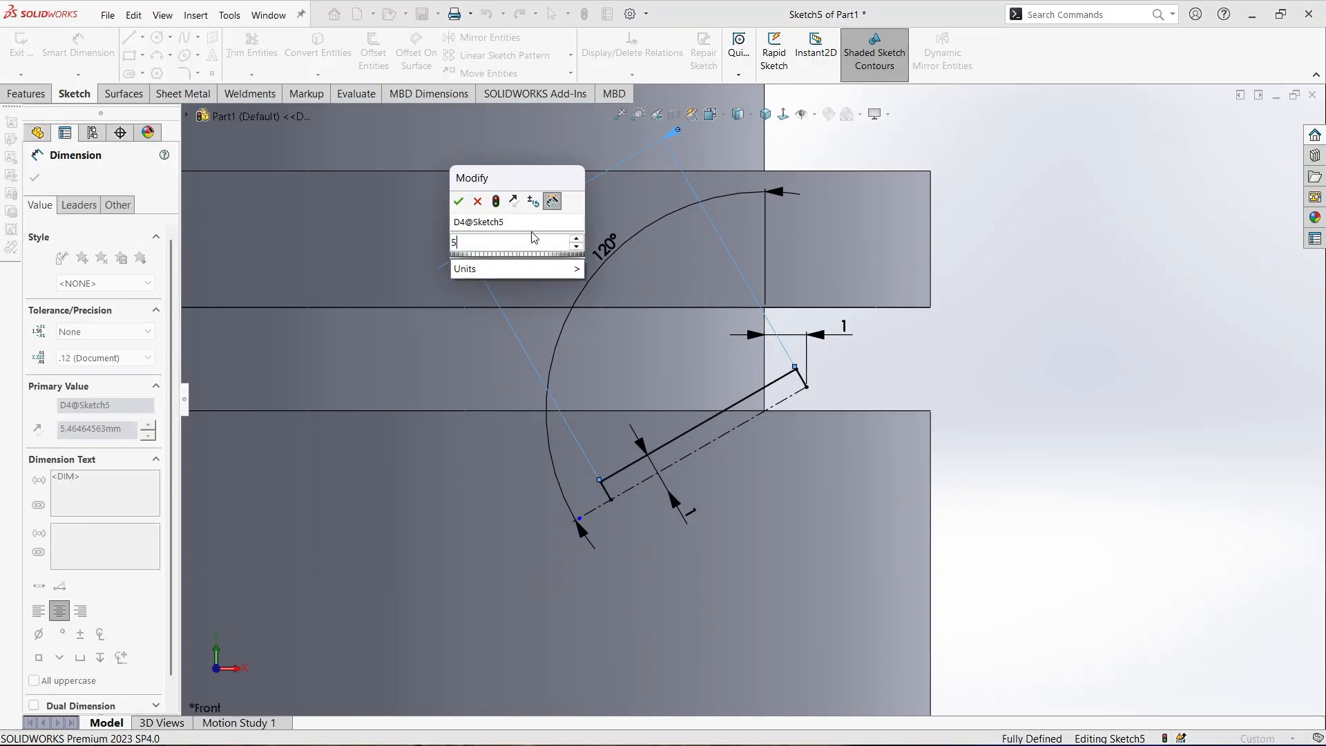
pyautogui.click(465, 202)
pyautogui.scroll(2, 679, 377)
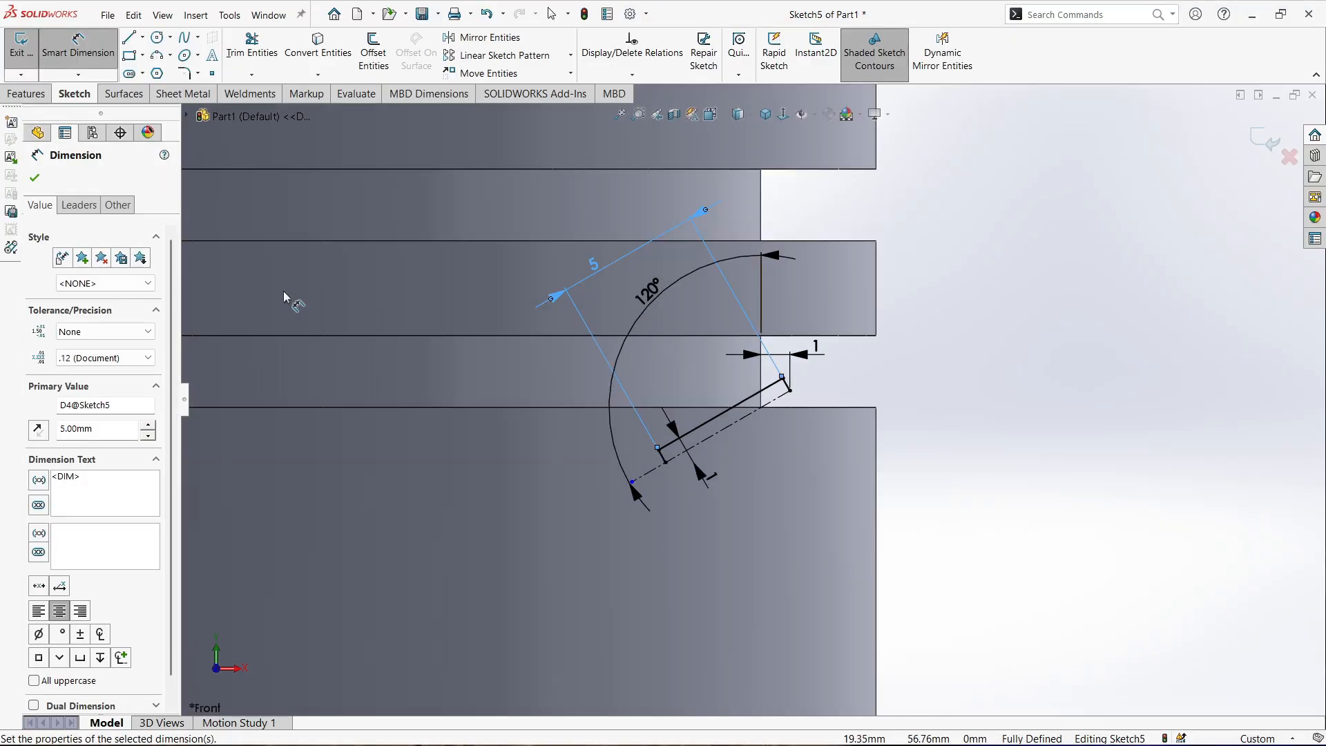
# Cut the slanted hole with a 360° Revolved Cut about the centerline, letting the open profile be closed automatically
pyautogui.click(16, 97)
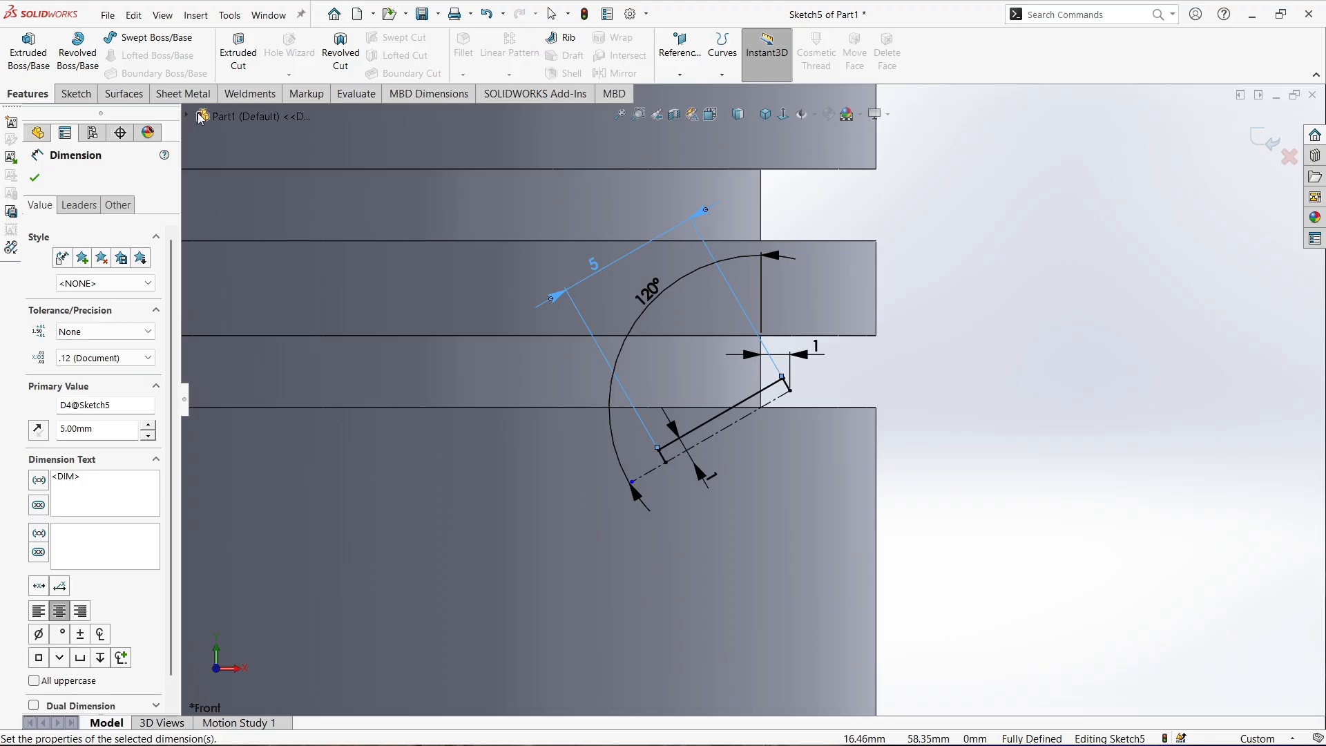
pyautogui.click(353, 64)
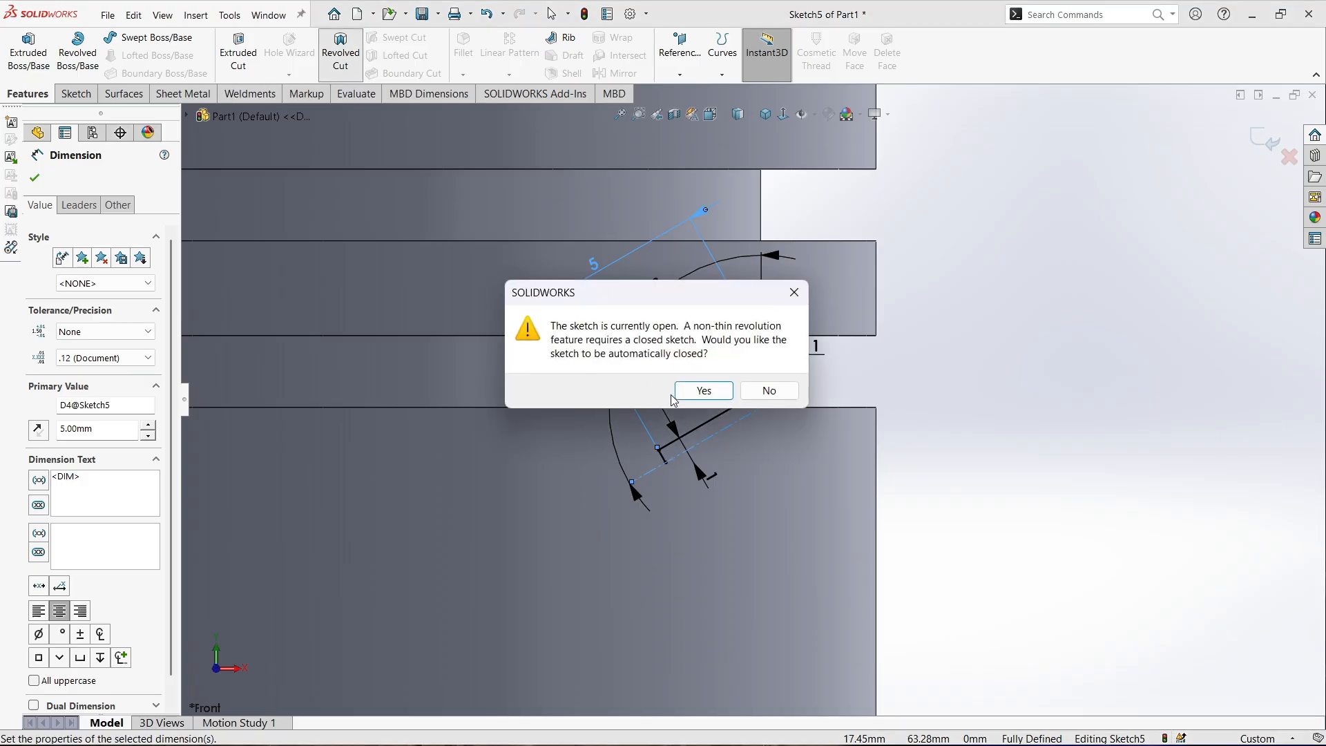
pyautogui.click(704, 391)
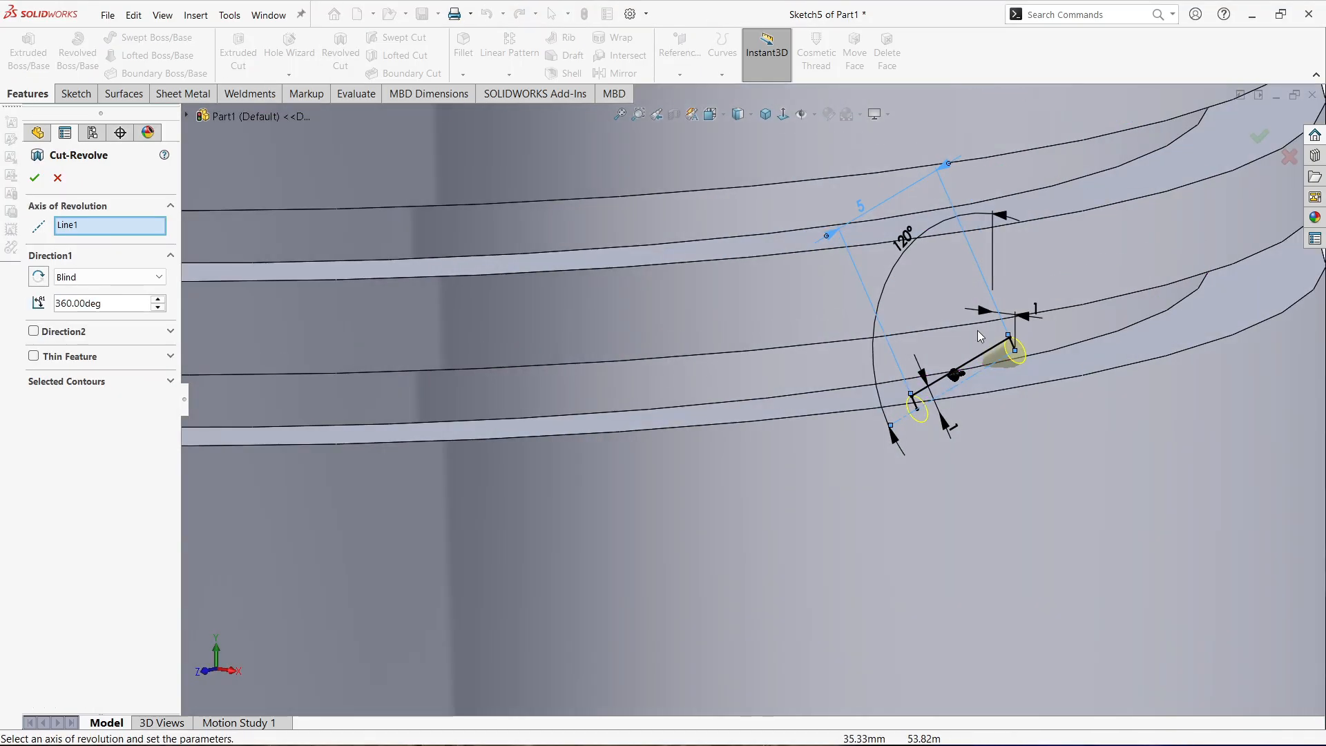
pyautogui.click(1259, 136)
pyautogui.scroll(5, 1092, 263)
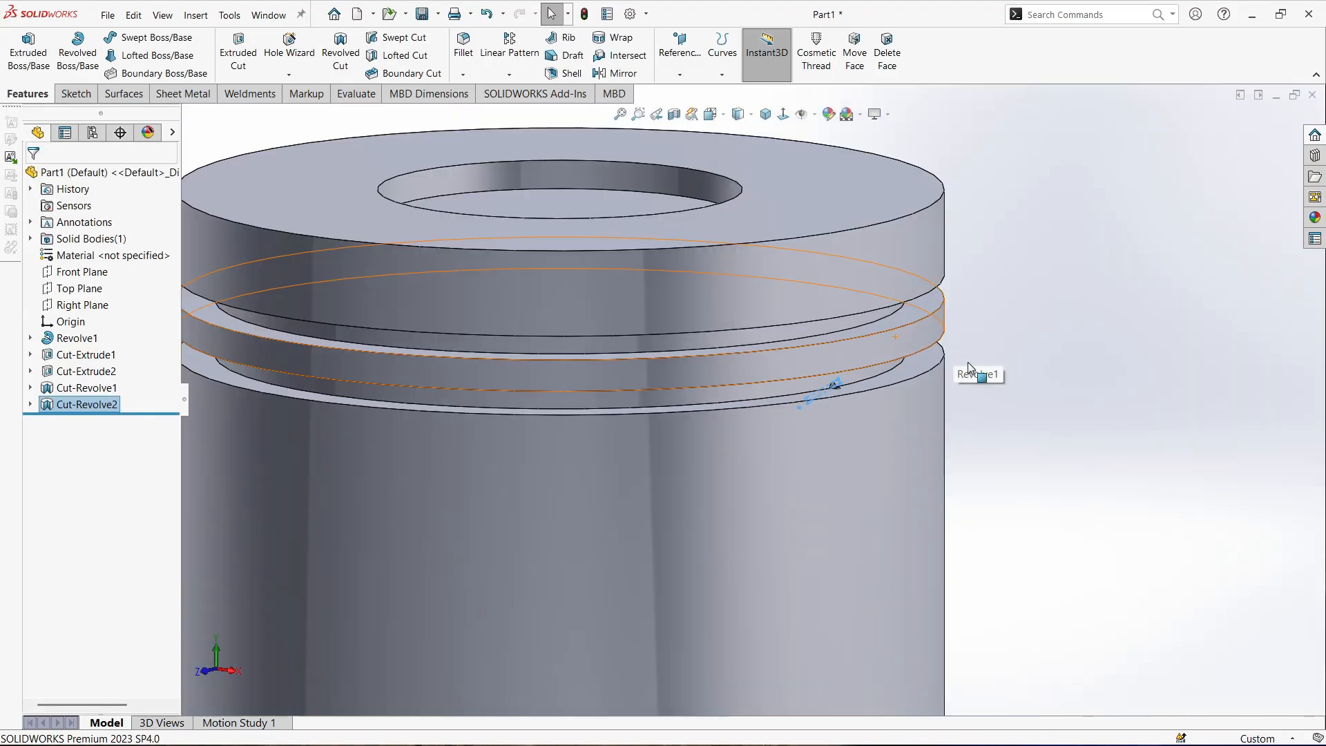
pyautogui.click(966, 363)
# Examine the slanted hole from outside and in a Front Plane section view to check how it passes through the wall, then restore the full model
pyautogui.scroll(-2, 825, 382)
pyautogui.scroll(-6, 823, 381)
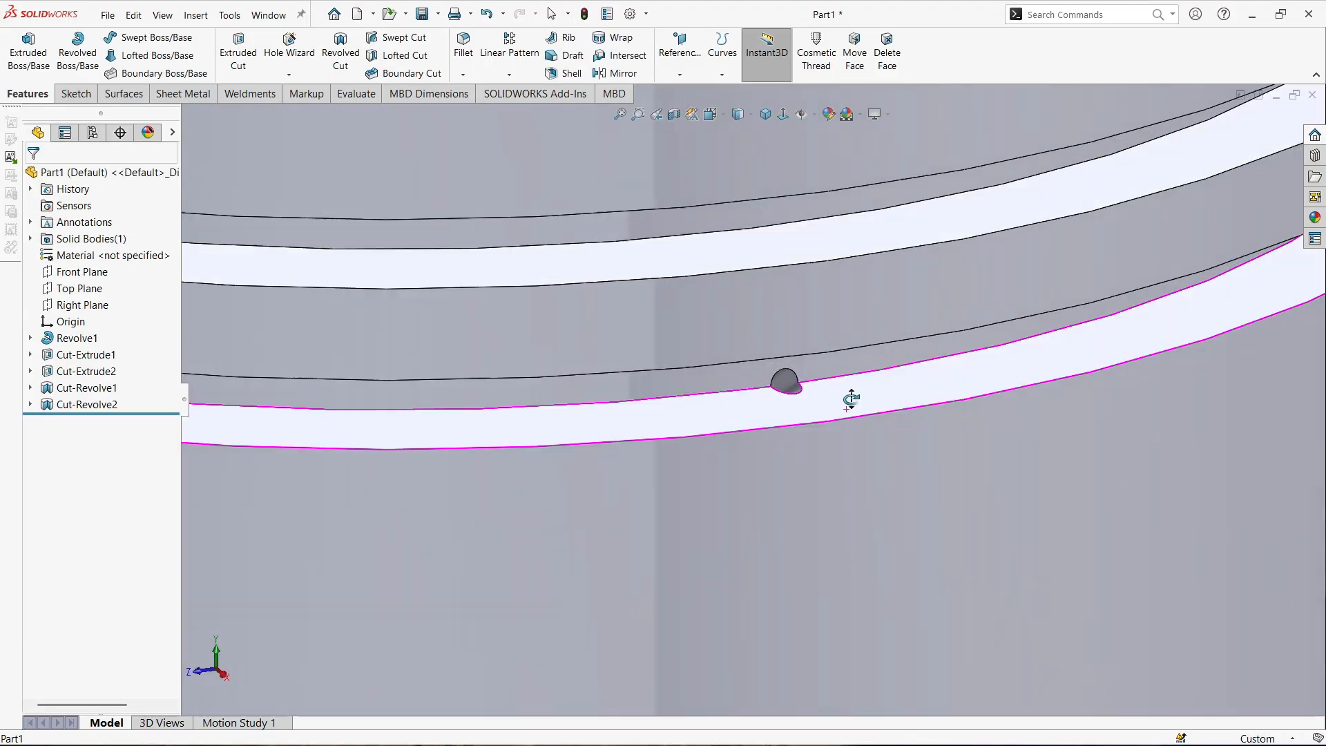
pyautogui.scroll(10, 760, 416)
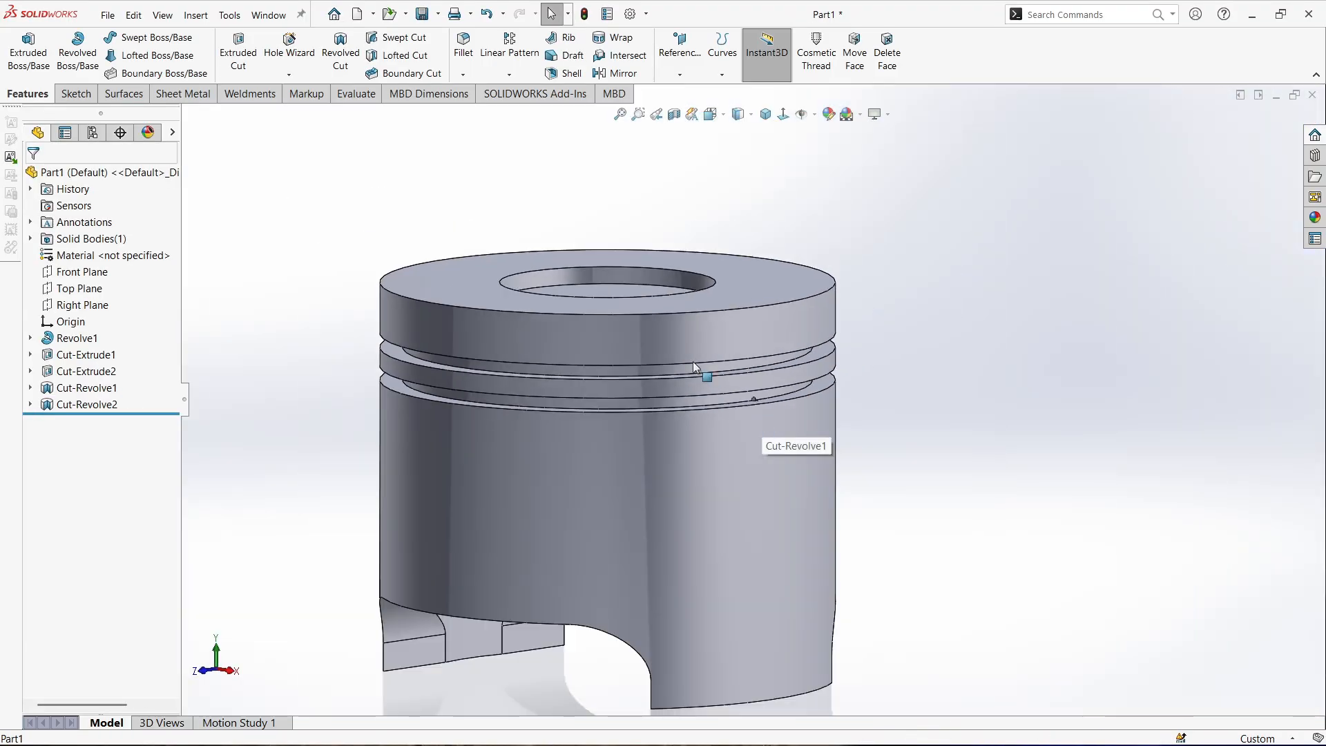
pyautogui.click(674, 114)
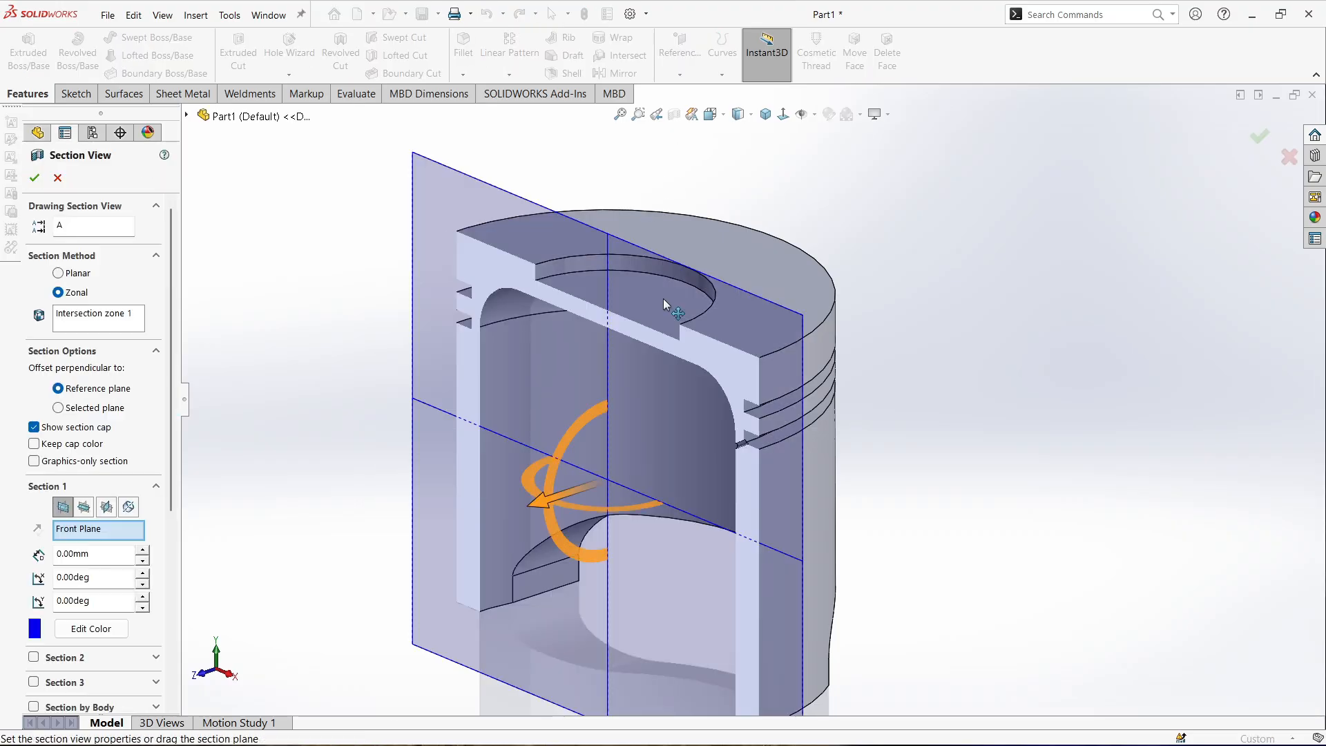
pyautogui.scroll(-4, 690, 366)
pyautogui.moveTo(713, 426); pyautogui.dragTo(859, 359, button='middle')
pyautogui.scroll(4, 859, 359)
pyautogui.scroll(-12, 1018, 275)
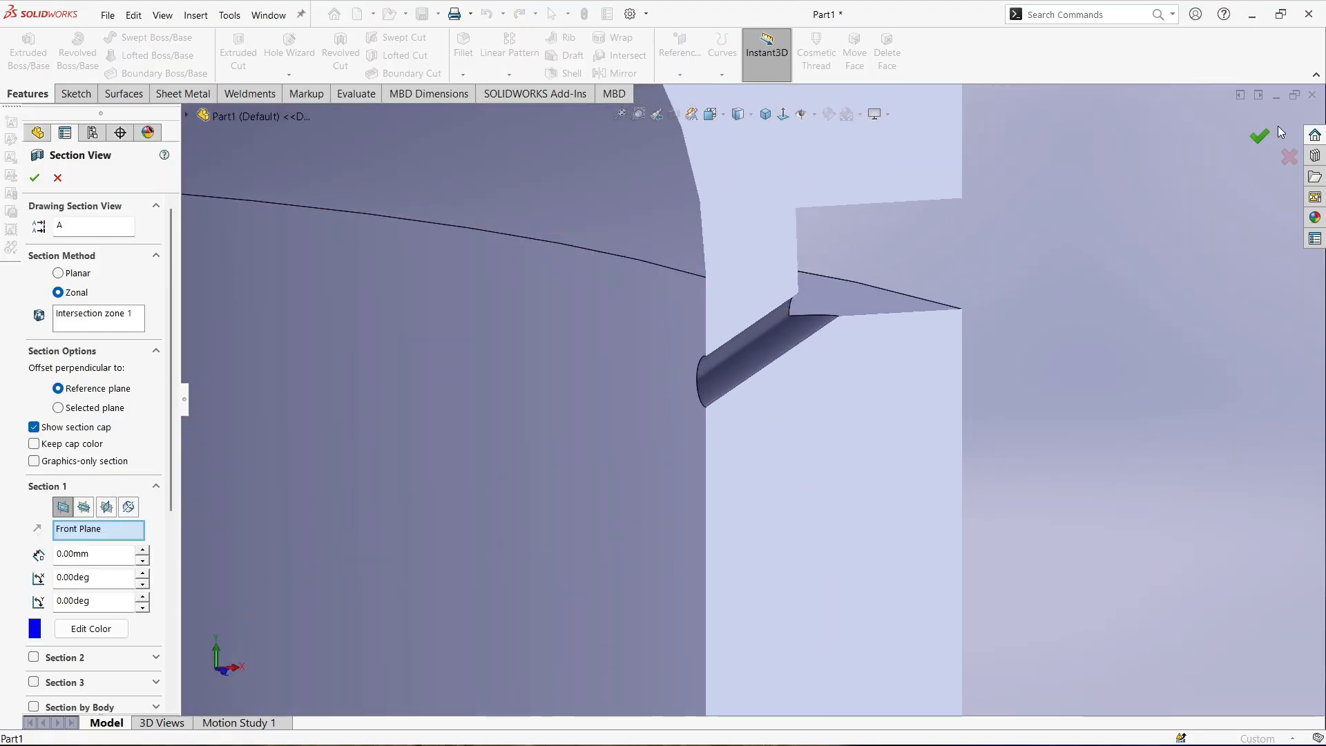
pyautogui.click(1259, 136)
pyautogui.scroll(2, 710, 400)
pyautogui.moveTo(843, 337); pyautogui.dragTo(815, 214, button='middle')
pyautogui.scroll(8, 742, 350)
pyautogui.scroll(-3, 815, 214)
pyautogui.scroll(-3, 764, 371)
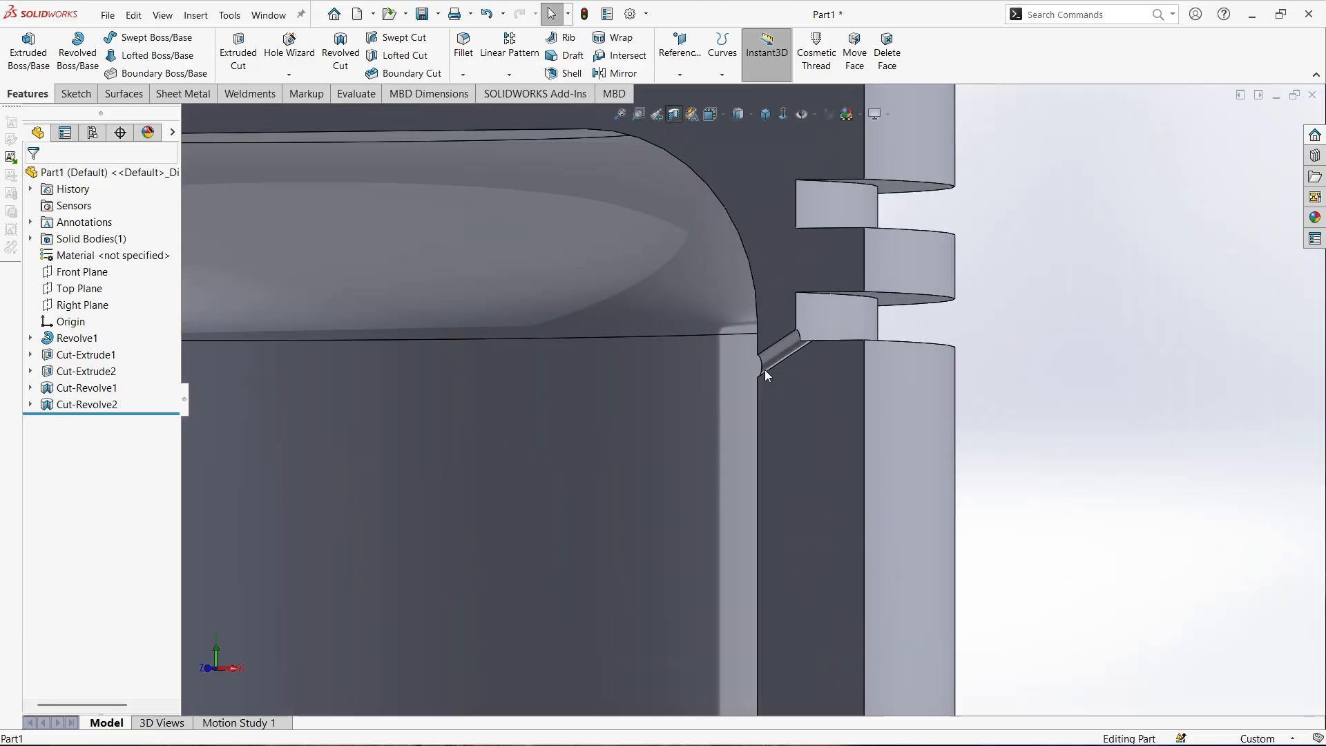
pyautogui.moveTo(764, 370)
pyautogui.mouseDown(button='middle')
pyautogui.moveTo(857, 334)
pyautogui.moveTo(724, 420)
pyautogui.moveTo(760, 350)
pyautogui.moveTo(790, 359)
pyautogui.moveTo(770, 366)
pyautogui.moveTo(793, 351)
pyautogui.moveTo(765, 374)
pyautogui.mouseUp(button='middle')
pyautogui.scroll(2, 791, 352)
pyautogui.click(674, 114)
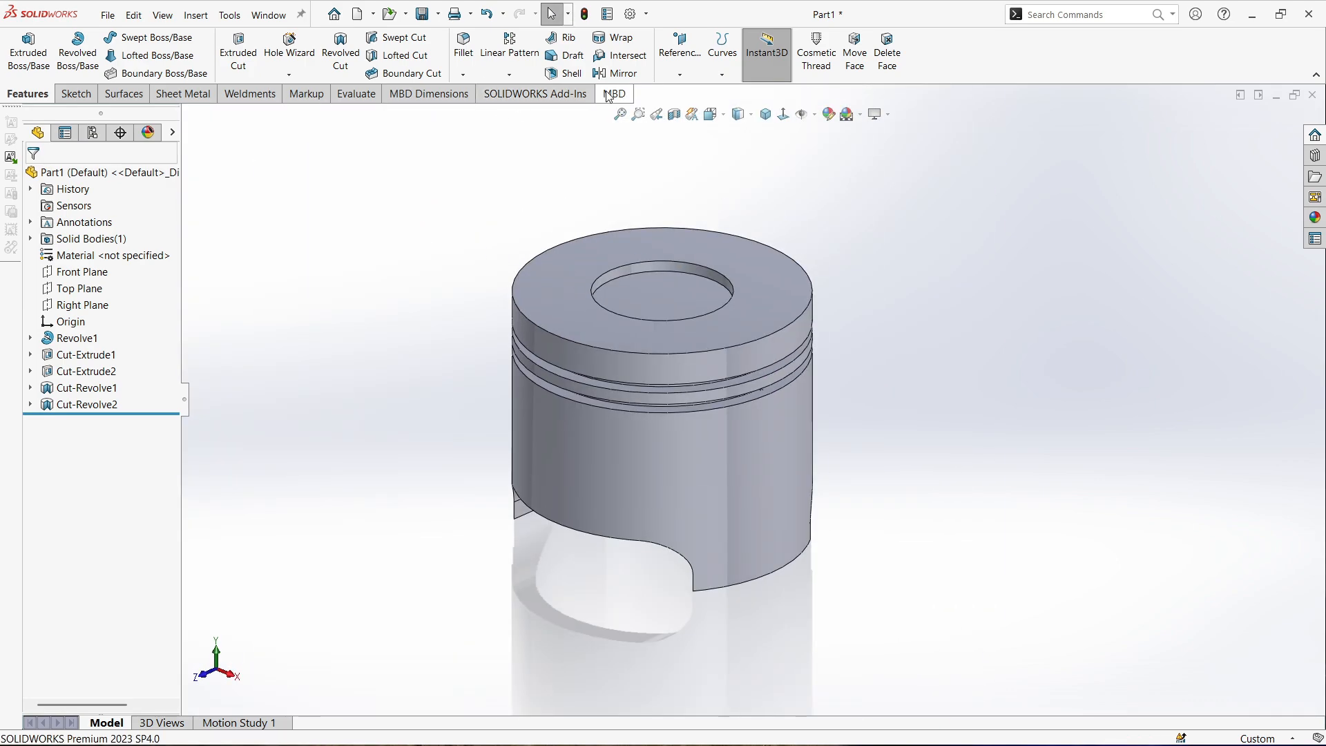
# Start a circular pattern with the outer circular edge of the piston's top face as its direction reference
pyautogui.click(529, 69)
pyautogui.click(515, 112)
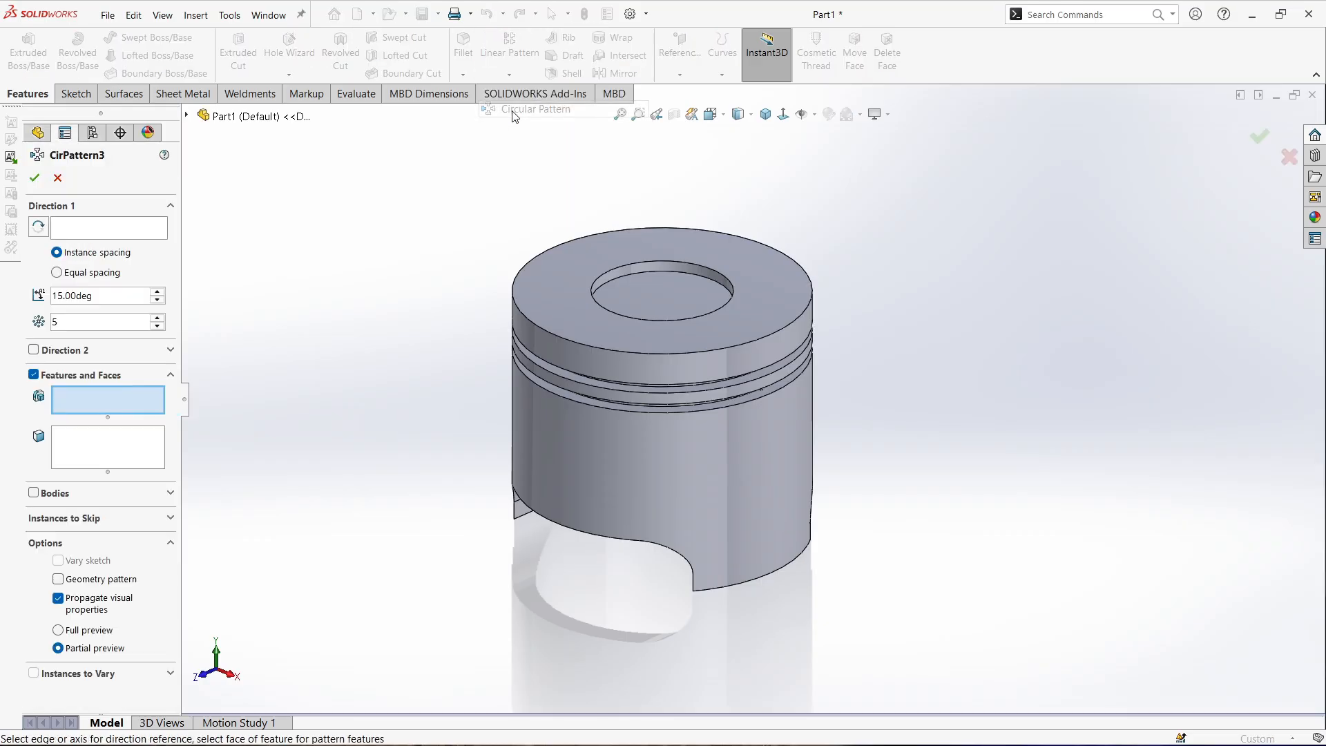
pyautogui.click(113, 233)
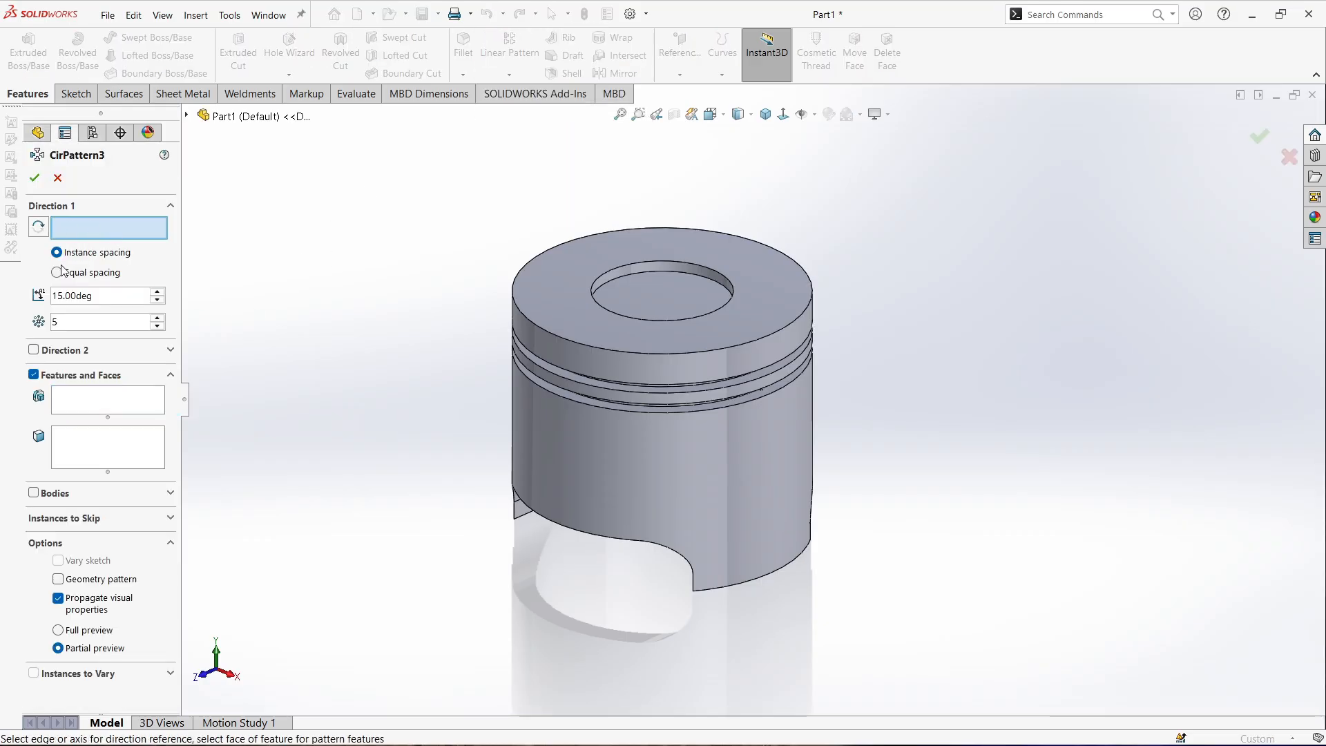
pyautogui.scroll(-2, 662, 375)
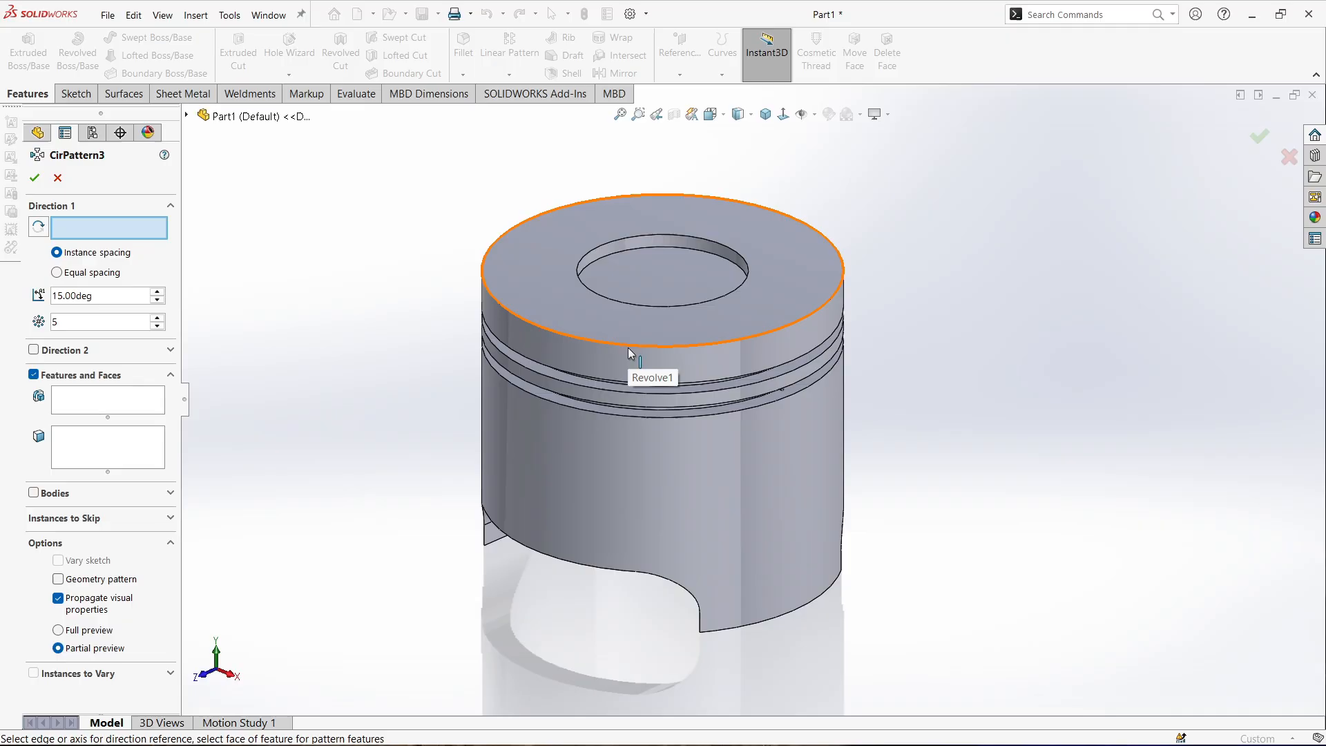
pyautogui.click(628, 348)
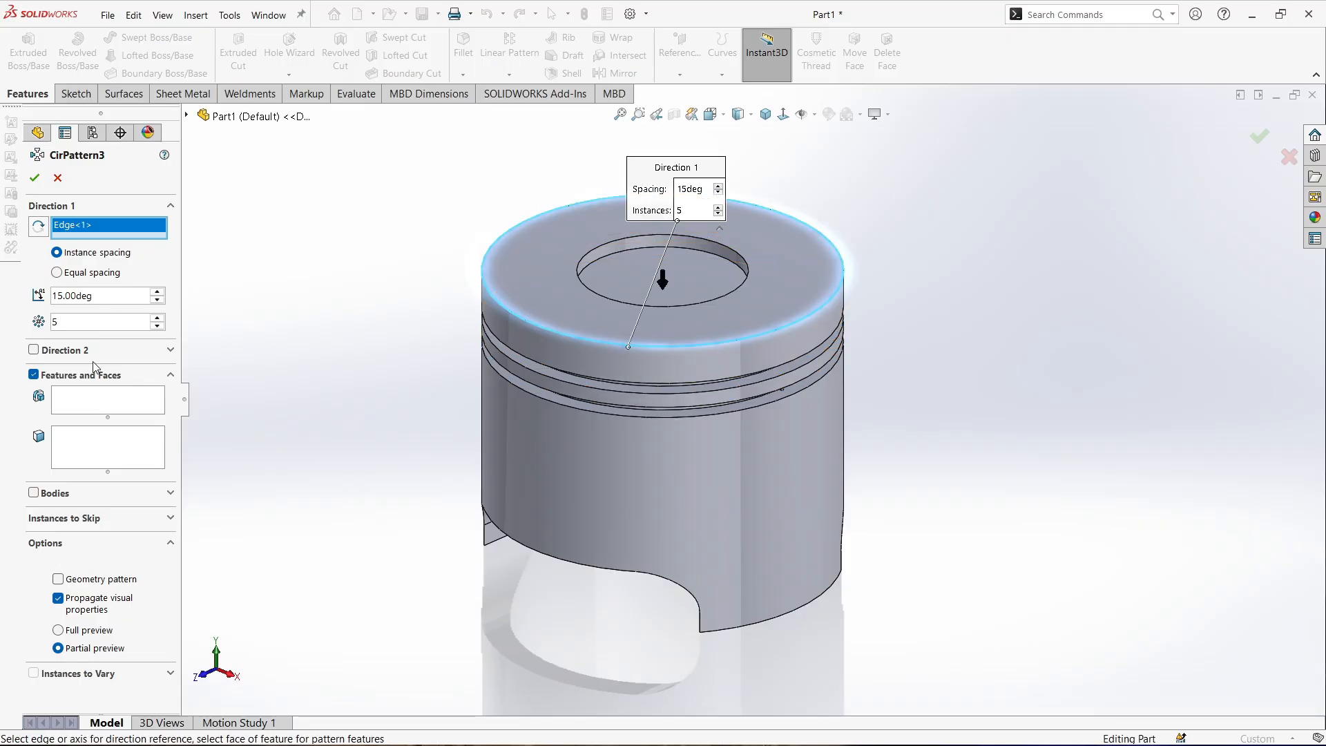
# Pattern the slanted hole cut (Cut-Revolve2) as 5 instances with 10° instance spacing
pyautogui.click(107, 403)
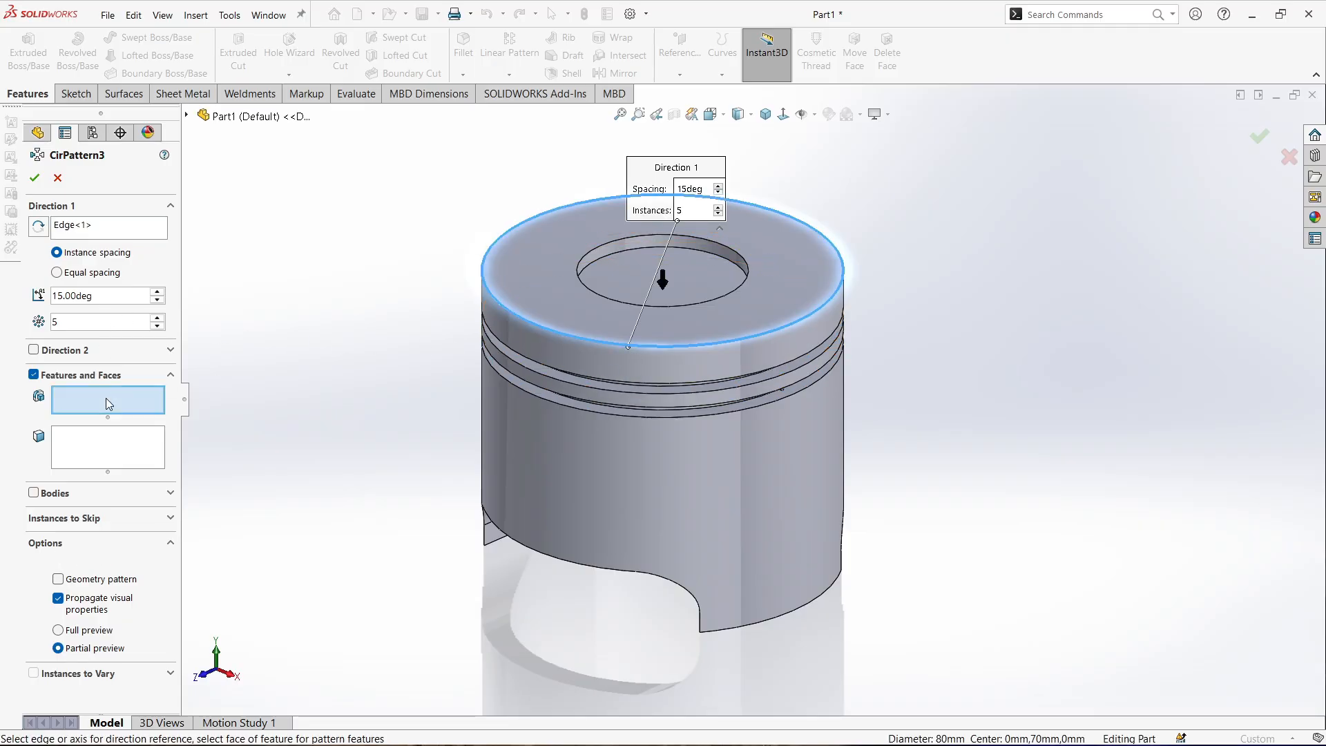
pyautogui.scroll(-5, 843, 375)
pyautogui.scroll(4, 560, 283)
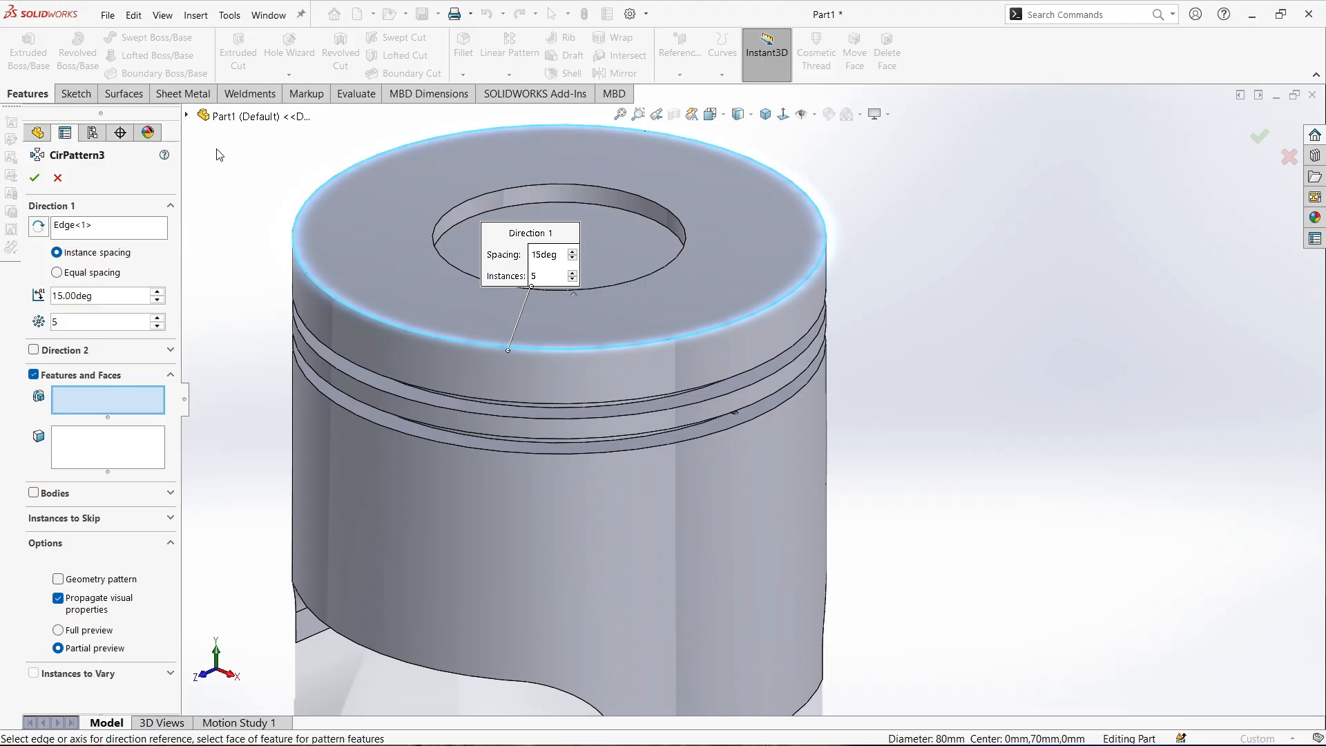
pyautogui.click(188, 116)
pyautogui.click(236, 351)
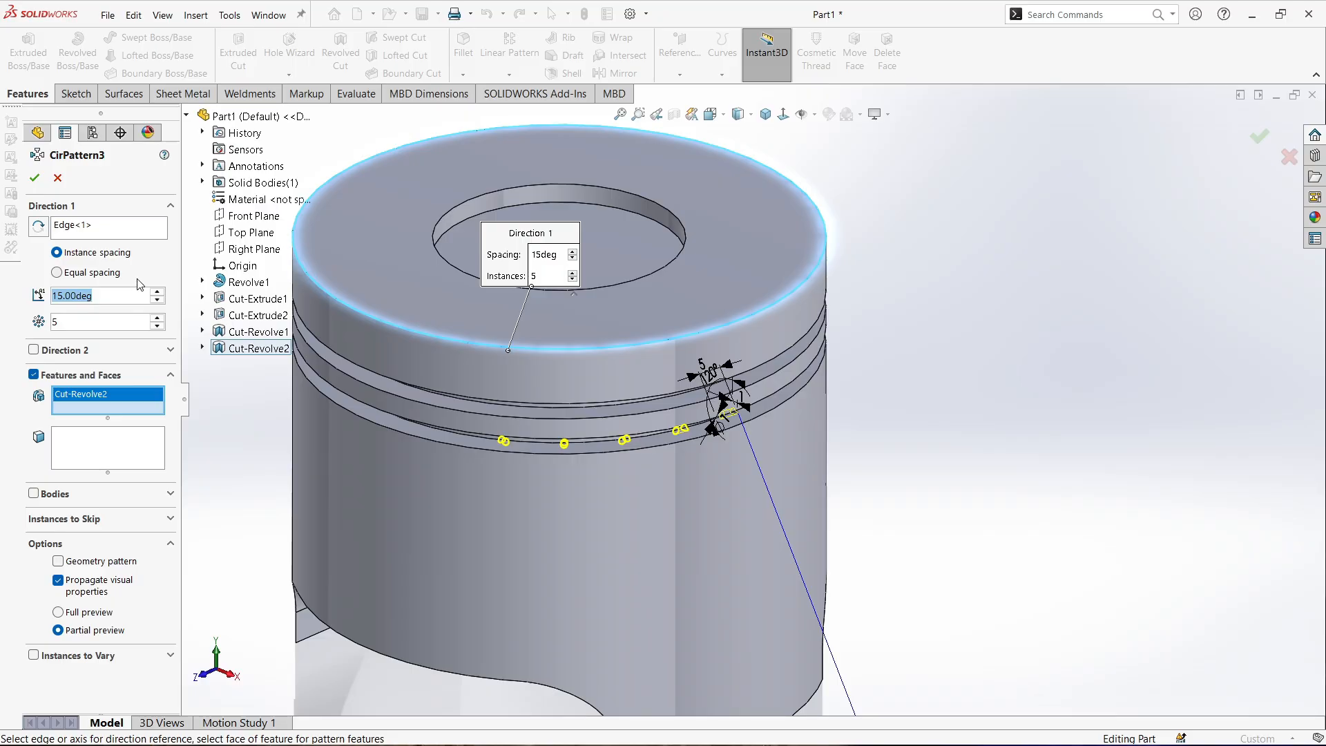
pyautogui.write('10')
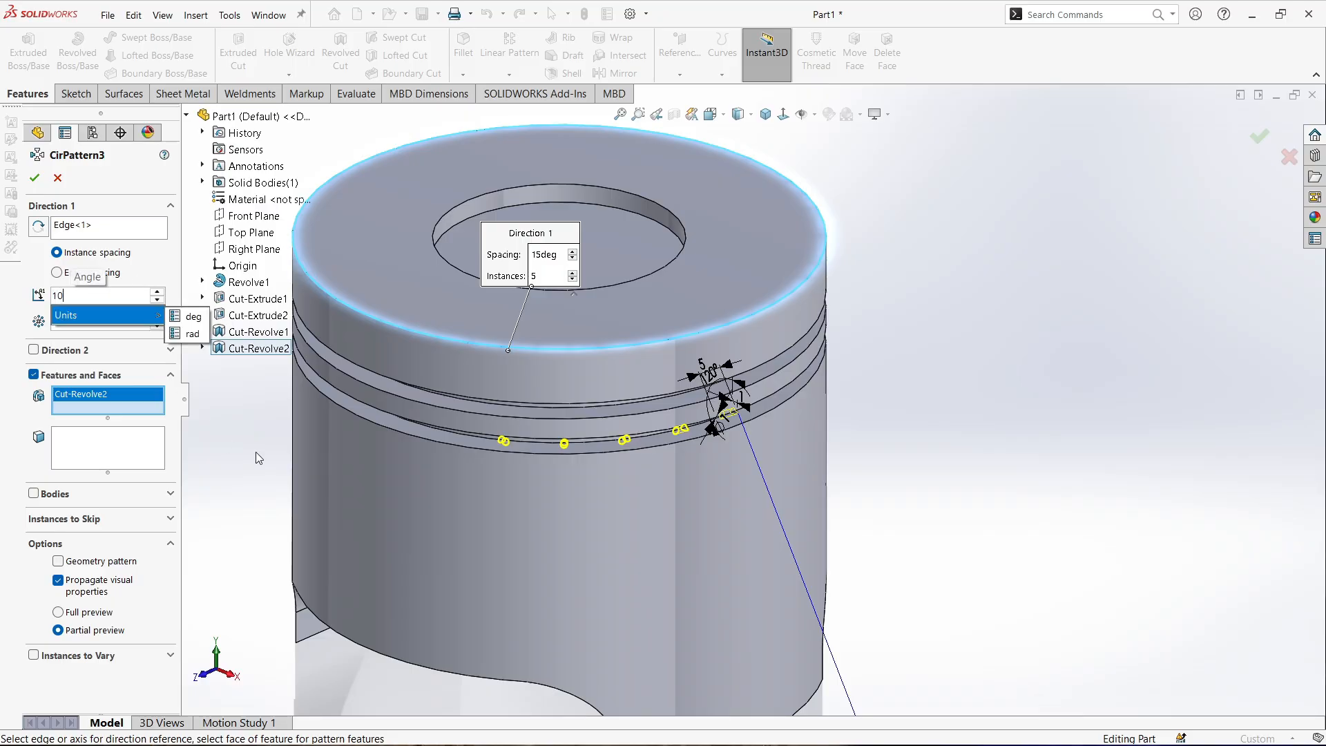
pyautogui.click(258, 456)
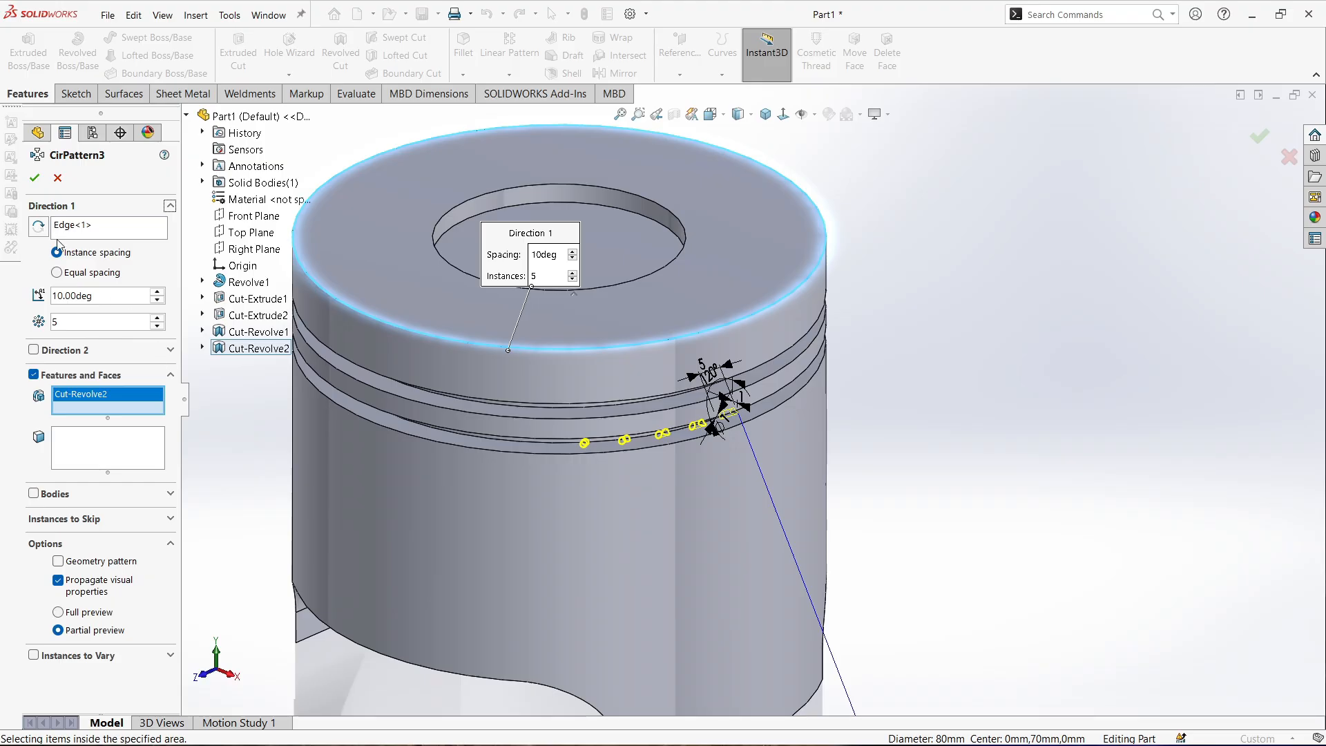
pyautogui.click(35, 180)
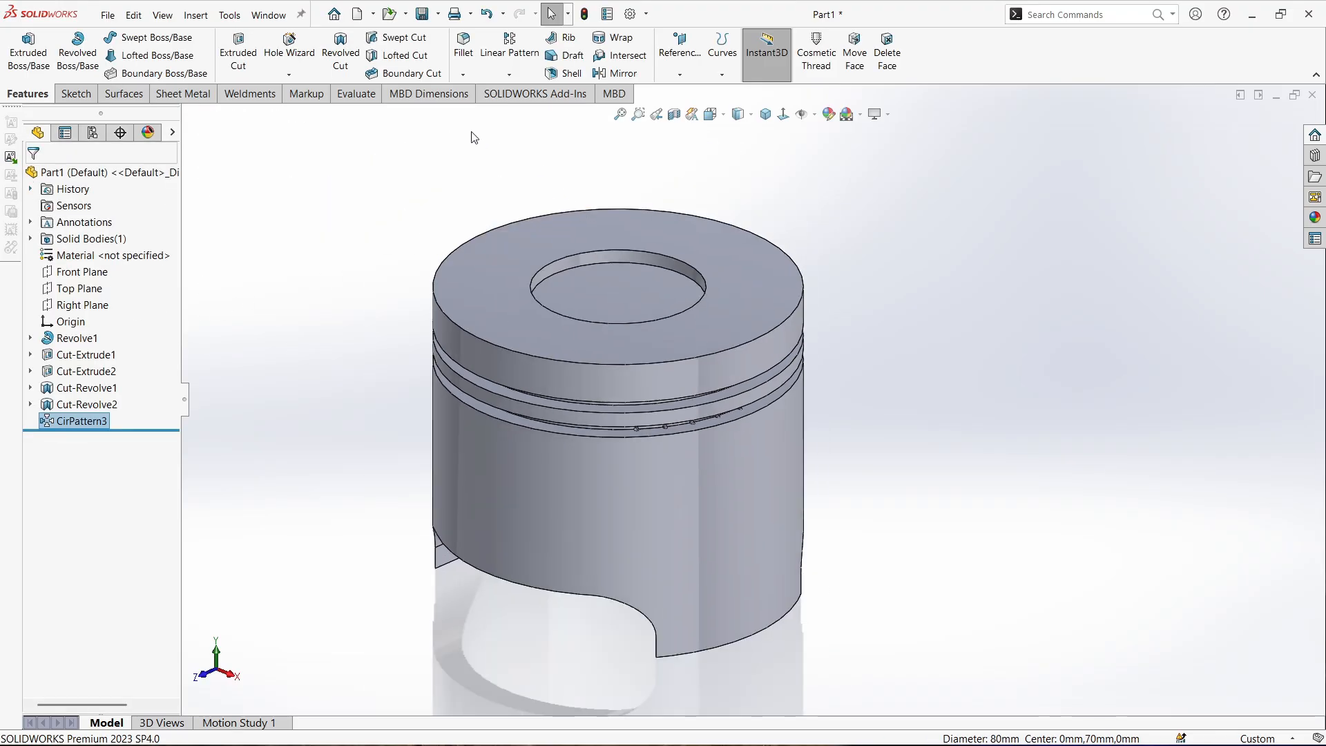
# Mirror the circular pattern of slanted holes about the Front Plane
pyautogui.click(617, 74)
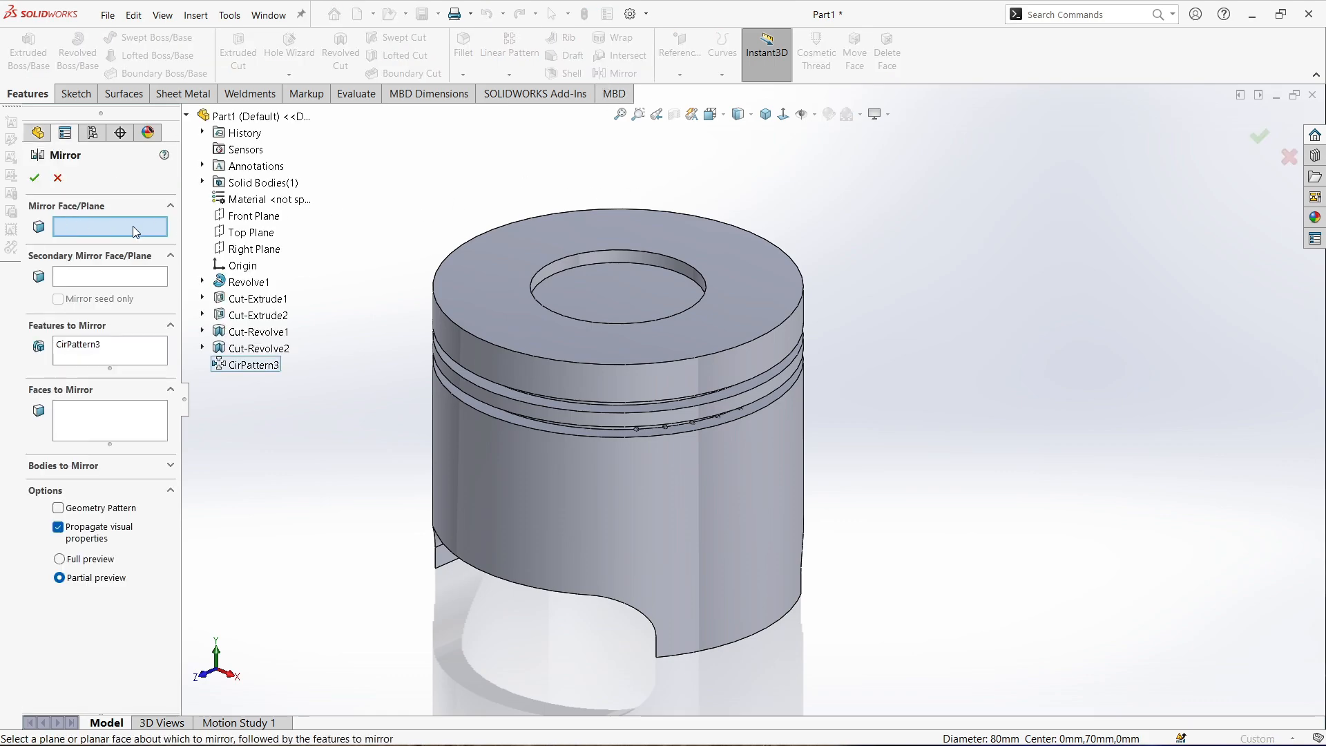
pyautogui.click(248, 220)
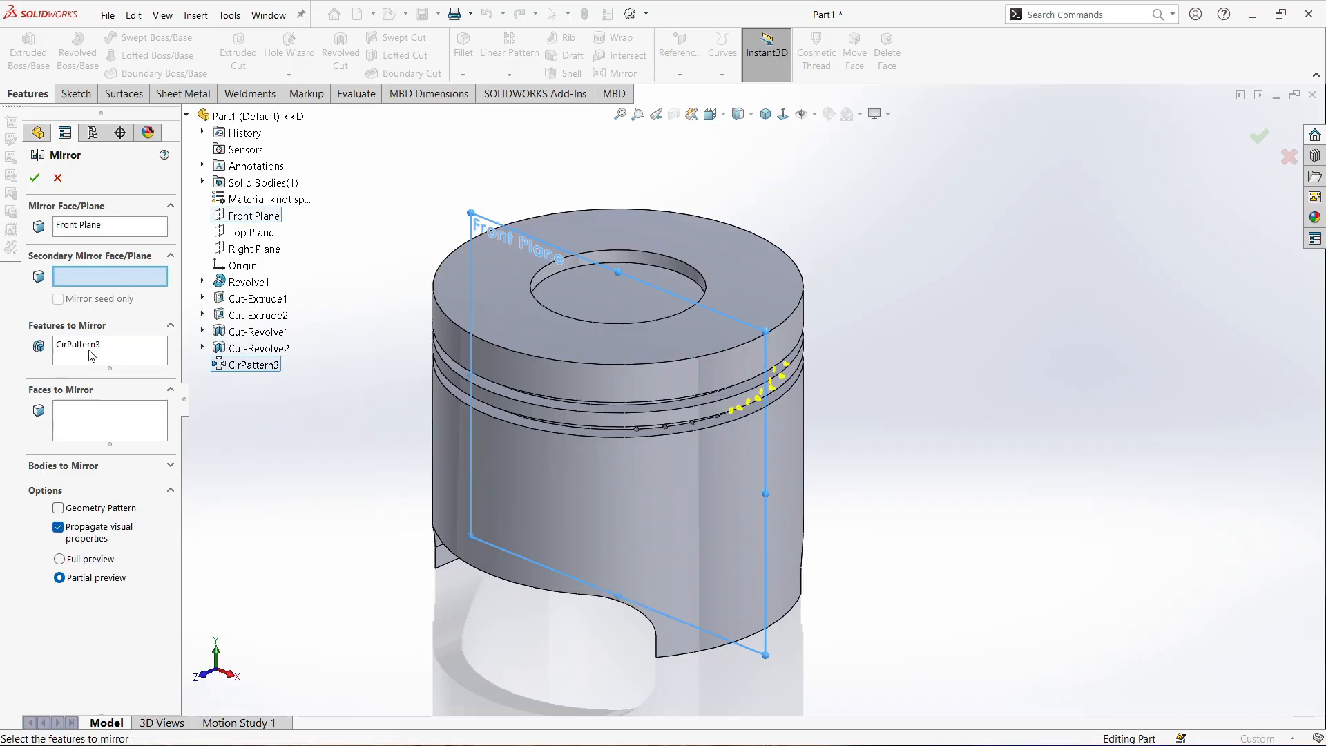
pyautogui.scroll(-3, 807, 360)
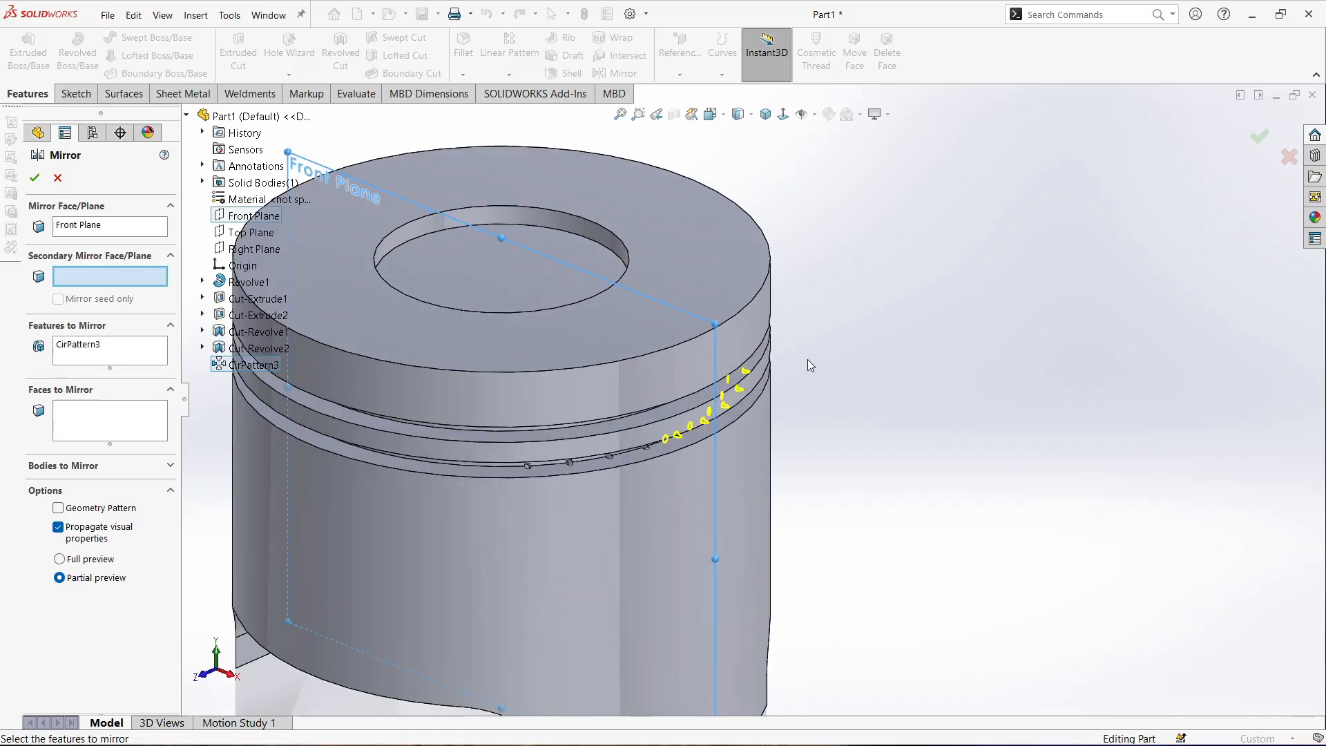
pyautogui.moveTo(806, 360); pyautogui.dragTo(769, 316, button='middle')
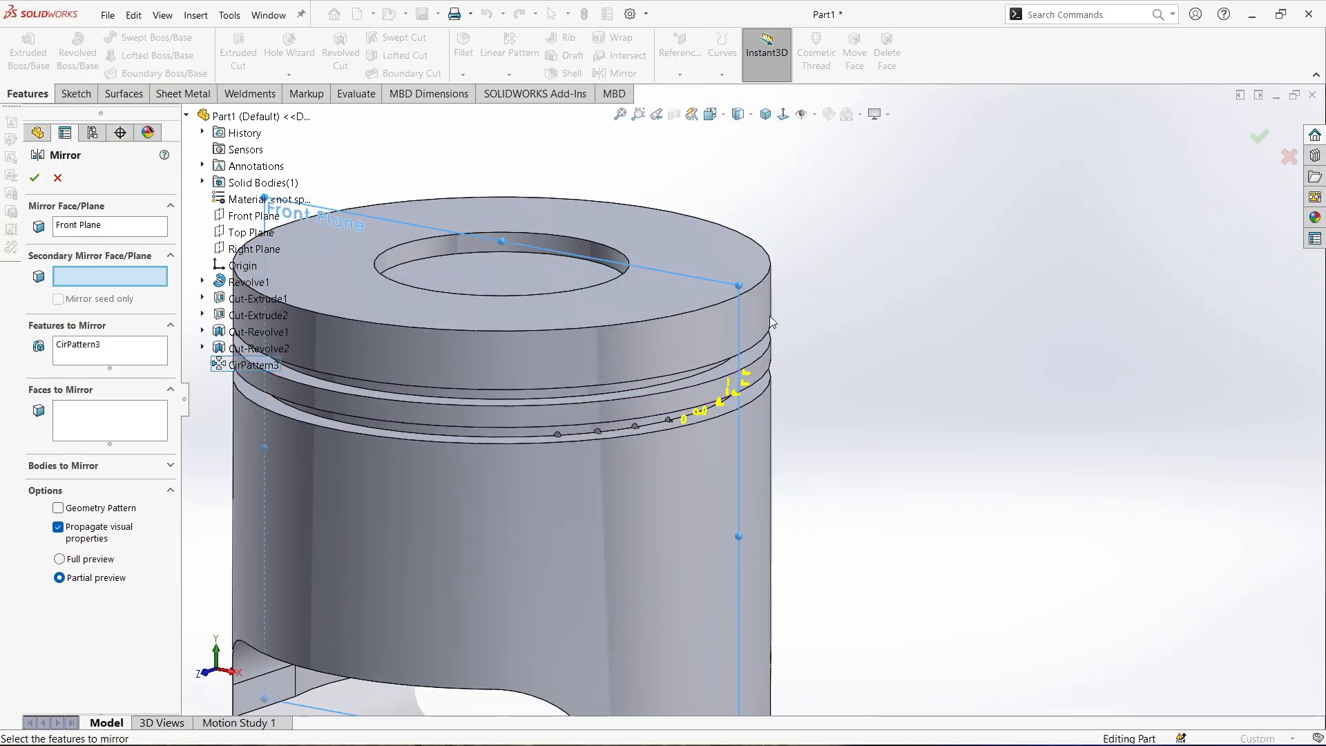
pyautogui.scroll(3, 770, 316)
pyautogui.click(35, 178)
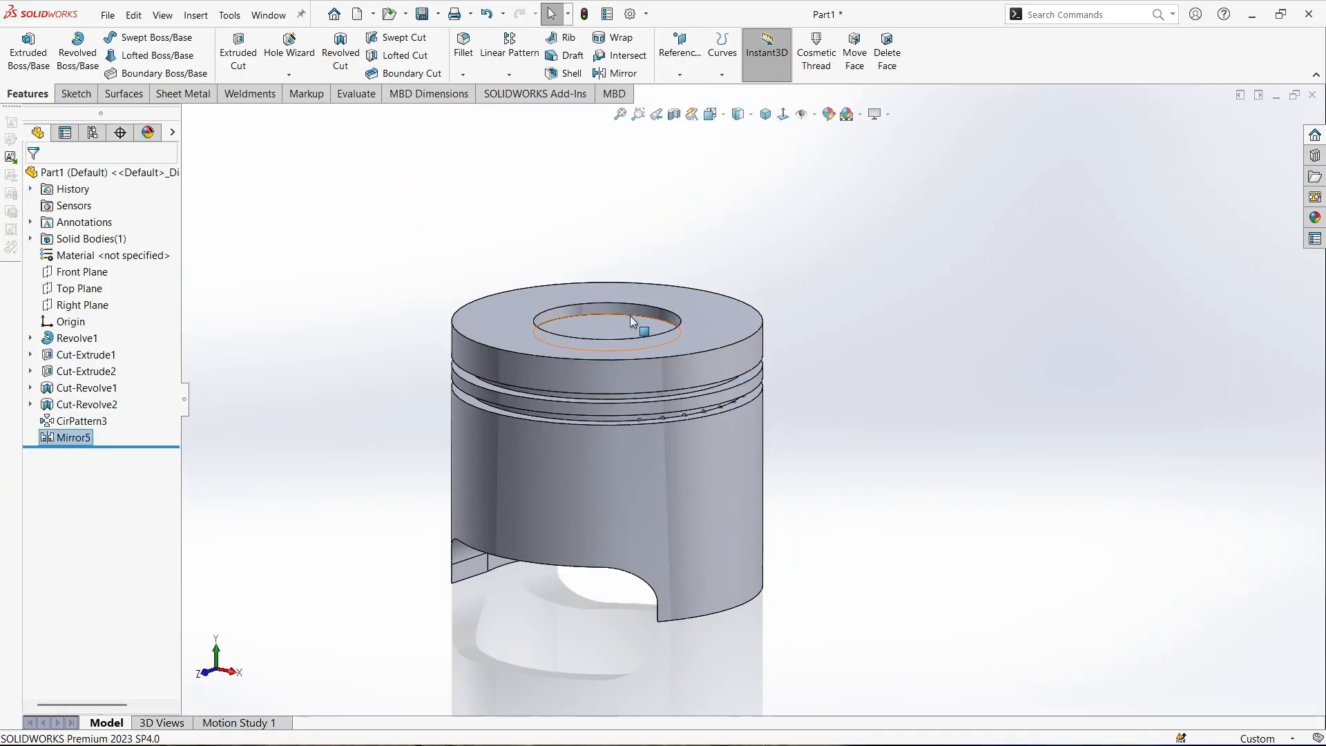
# Mirror the Mirror5 feature about the Right Plane to place slanted holes on the piston's opposite side
pyautogui.moveTo(622, 299); pyautogui.dragTo(645, 361, button='middle')
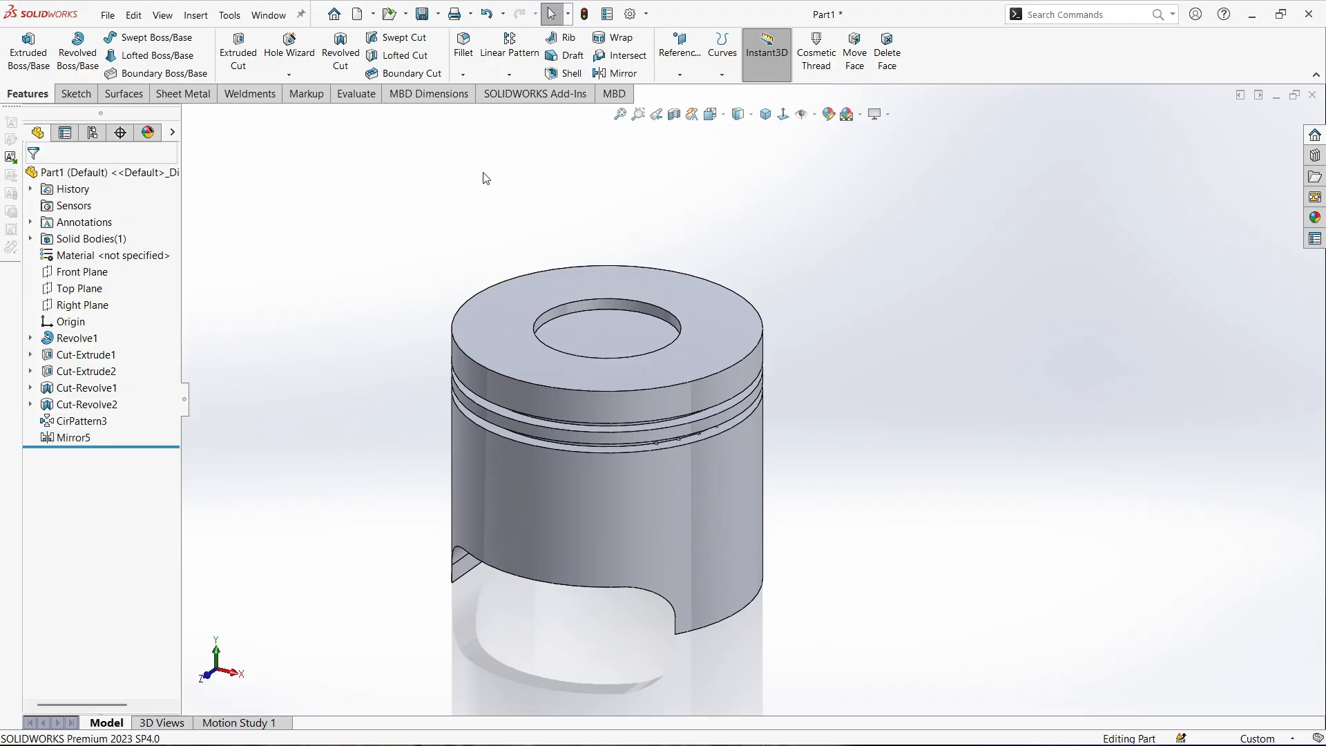
pyautogui.click(618, 73)
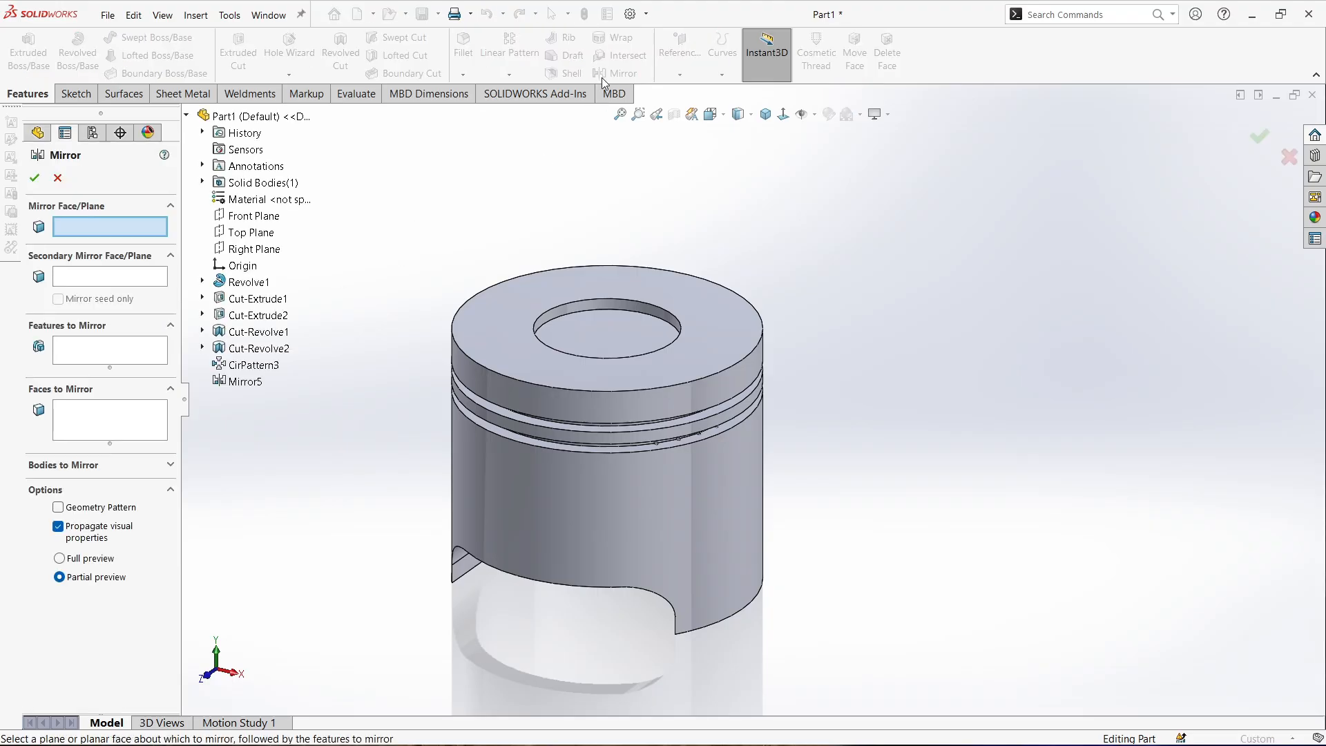
pyautogui.click(243, 250)
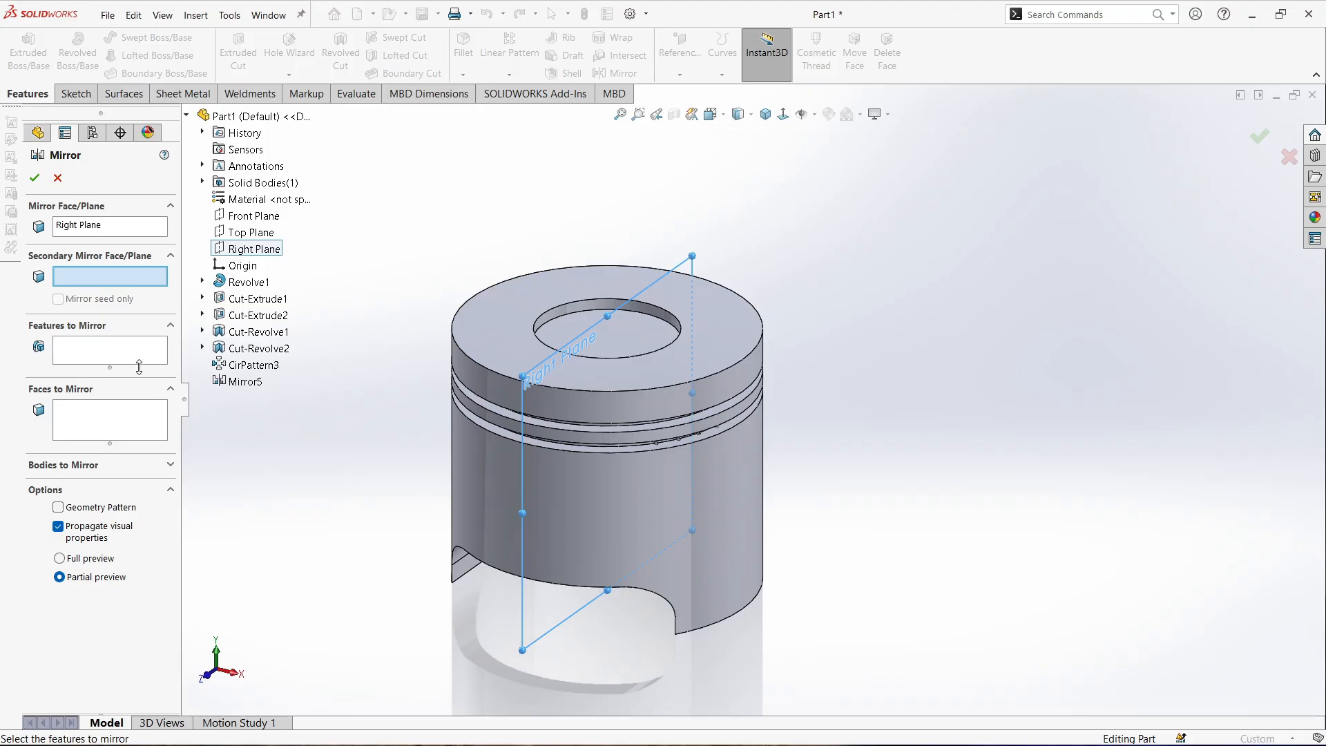
pyautogui.click(63, 354)
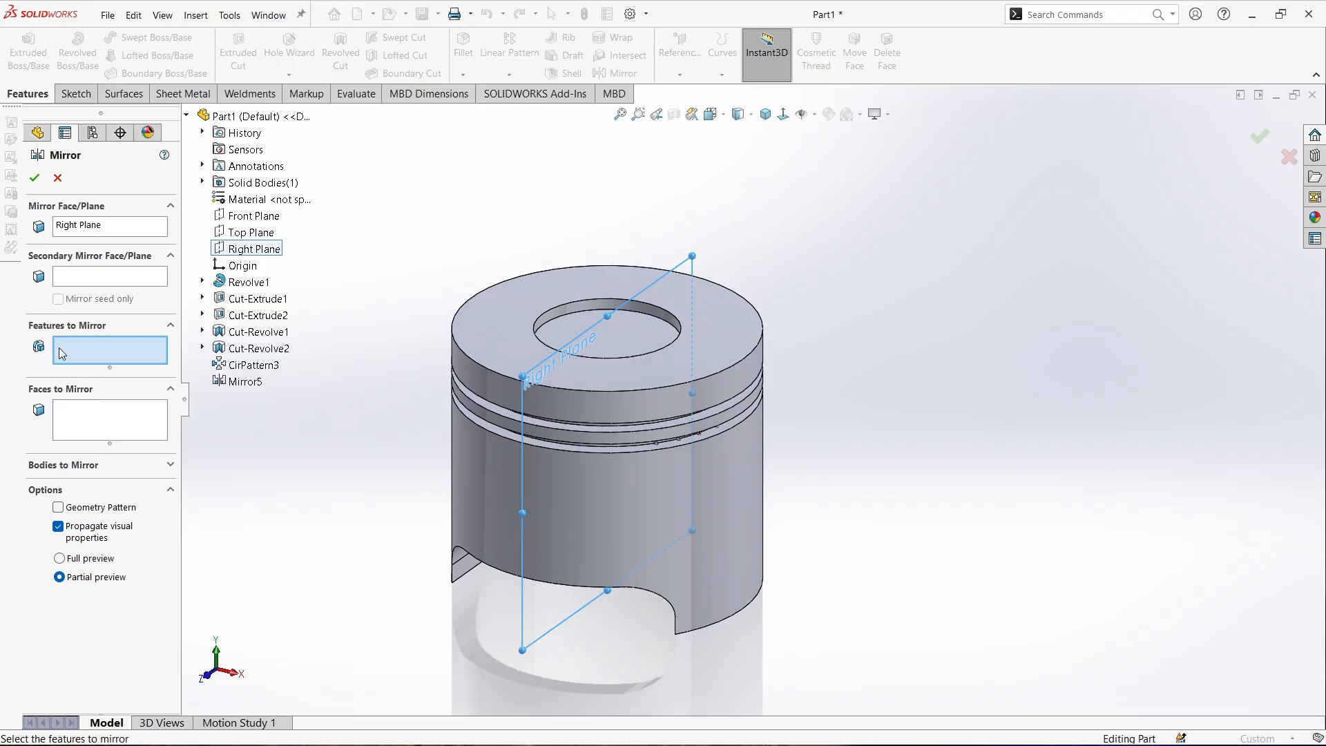
pyautogui.click(245, 382)
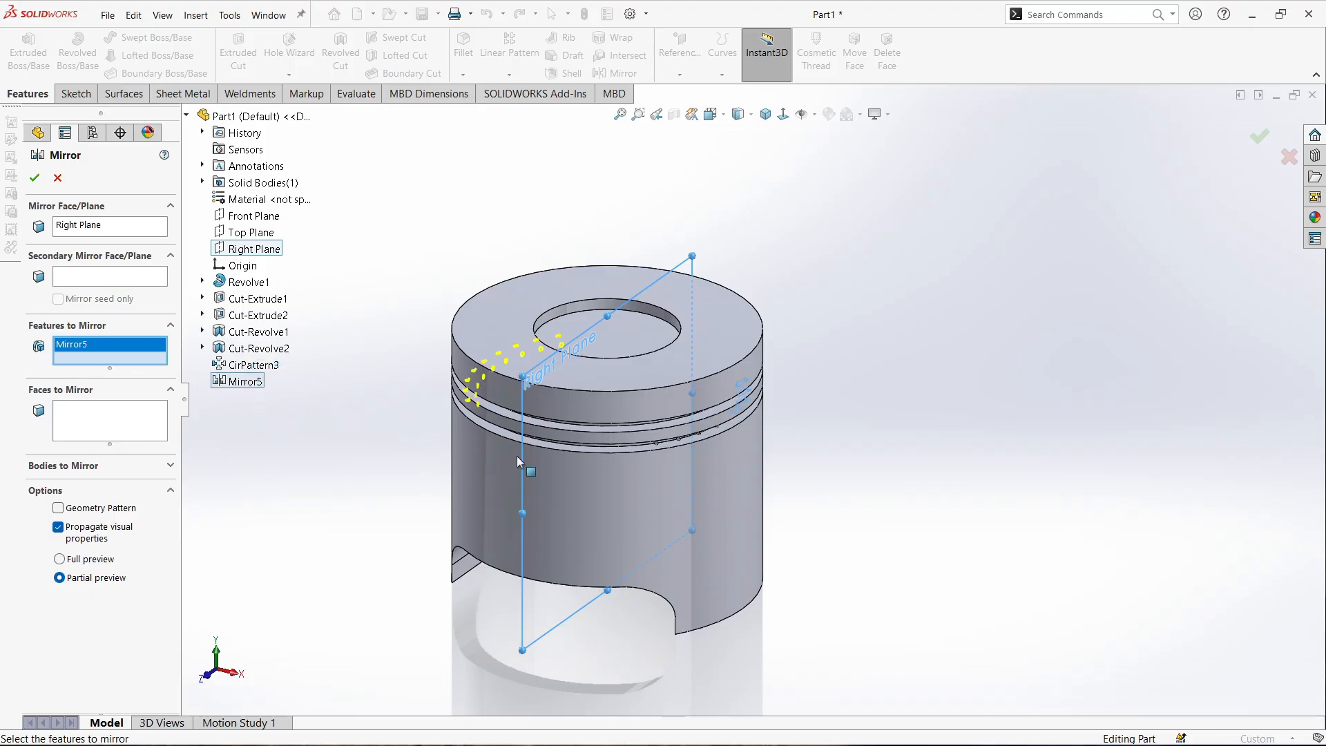
pyautogui.moveTo(516, 456); pyautogui.dragTo(499, 435, button='middle')
pyautogui.click(35, 179)
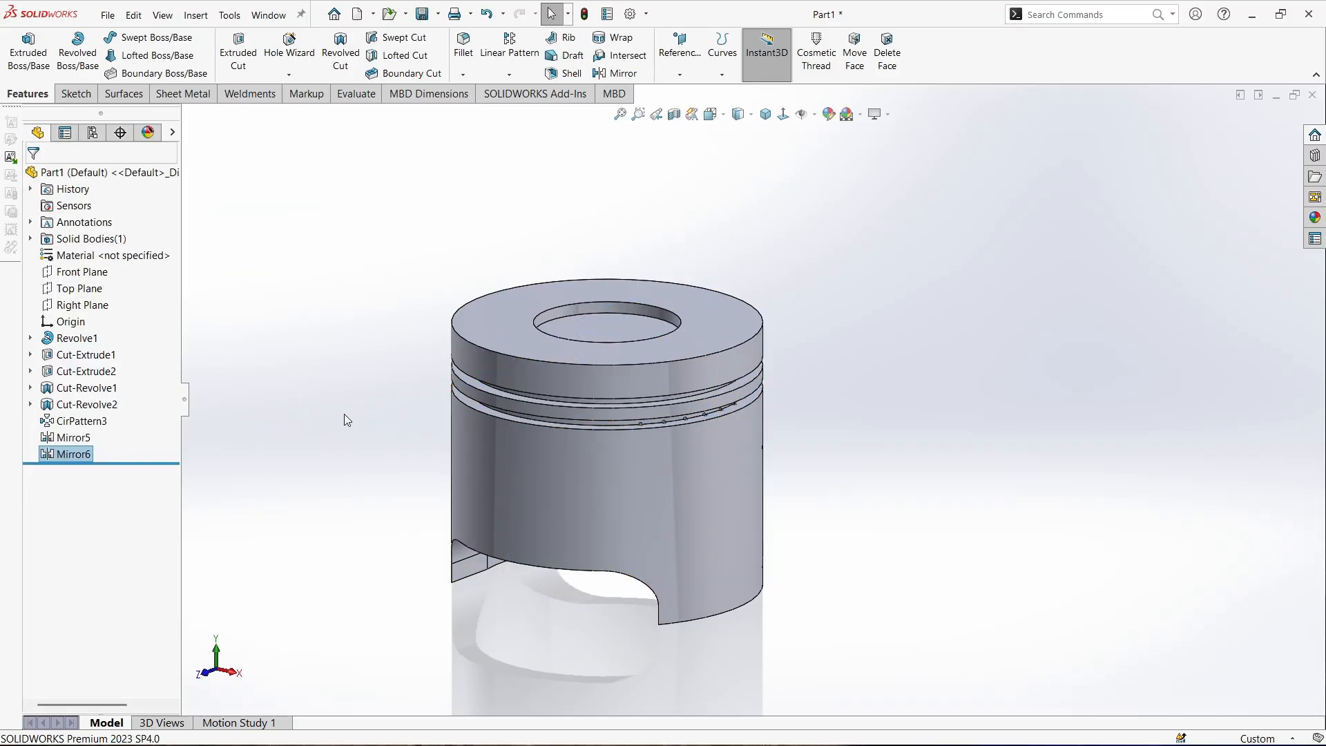
# Section the piston on the Front Plane to examine the interior and slanted holes, and restore the full model in isometric view
pyautogui.moveTo(405, 411)
pyautogui.mouseDown(button='middle')
pyautogui.moveTo(539, 385)
pyautogui.moveTo(386, 399)
pyautogui.mouseUp(button='middle')
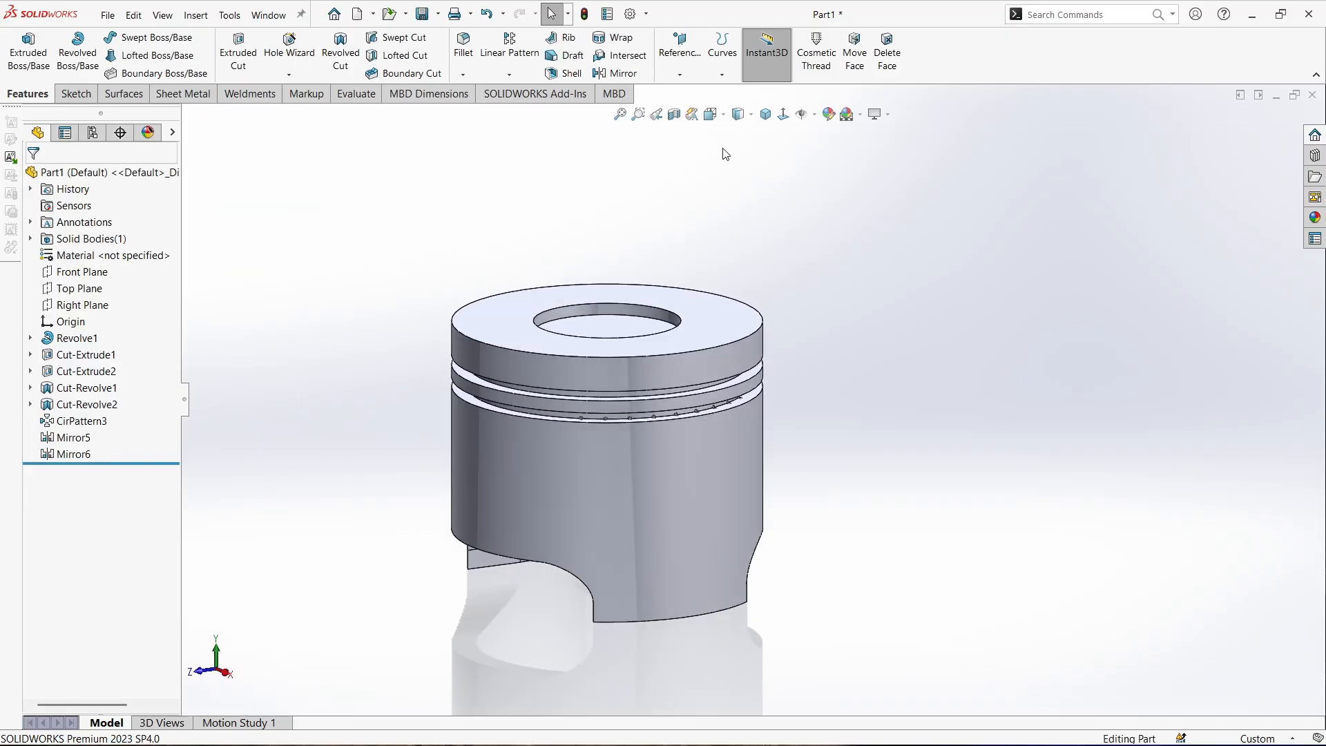
pyautogui.click(674, 115)
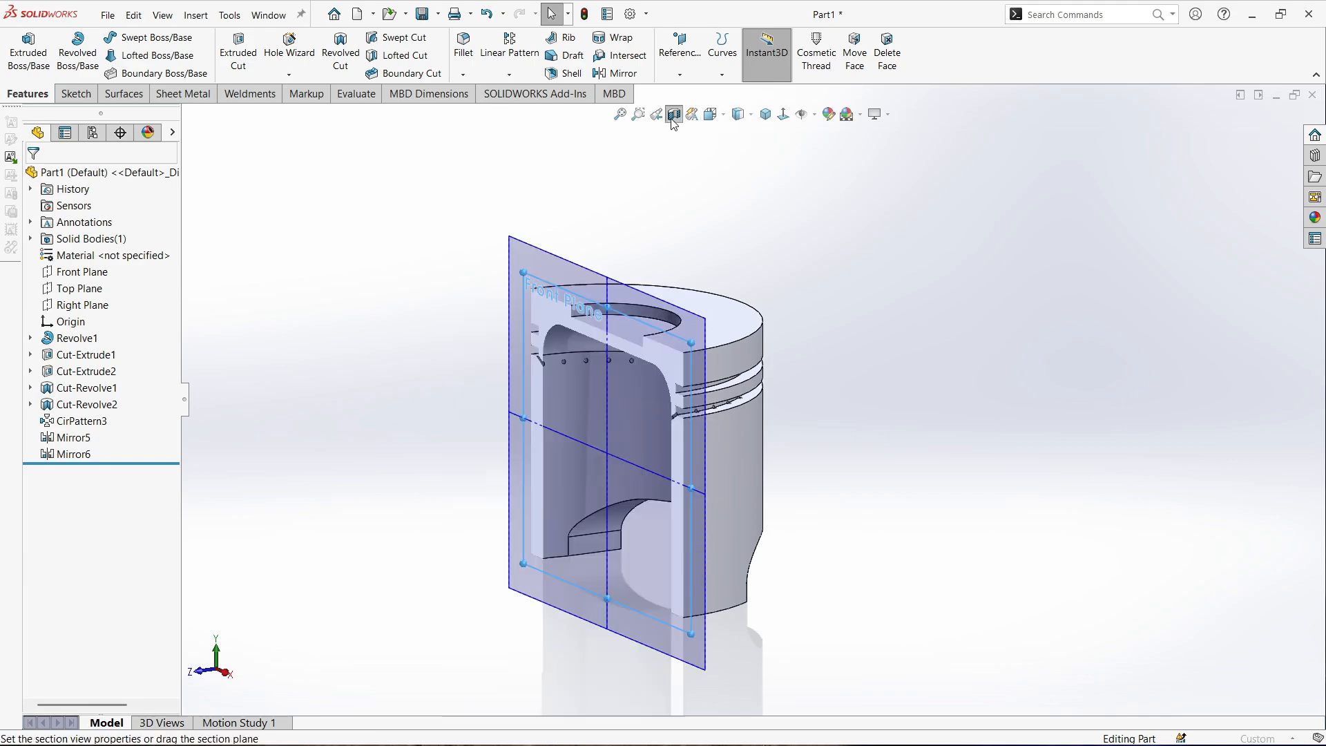
pyautogui.scroll(-2, 607, 356)
pyautogui.moveTo(615, 330)
pyautogui.mouseDown(button='middle')
pyautogui.moveTo(745, 301)
pyautogui.moveTo(786, 310)
pyautogui.moveTo(632, 339)
pyautogui.mouseUp(button='middle')
pyautogui.click(35, 178)
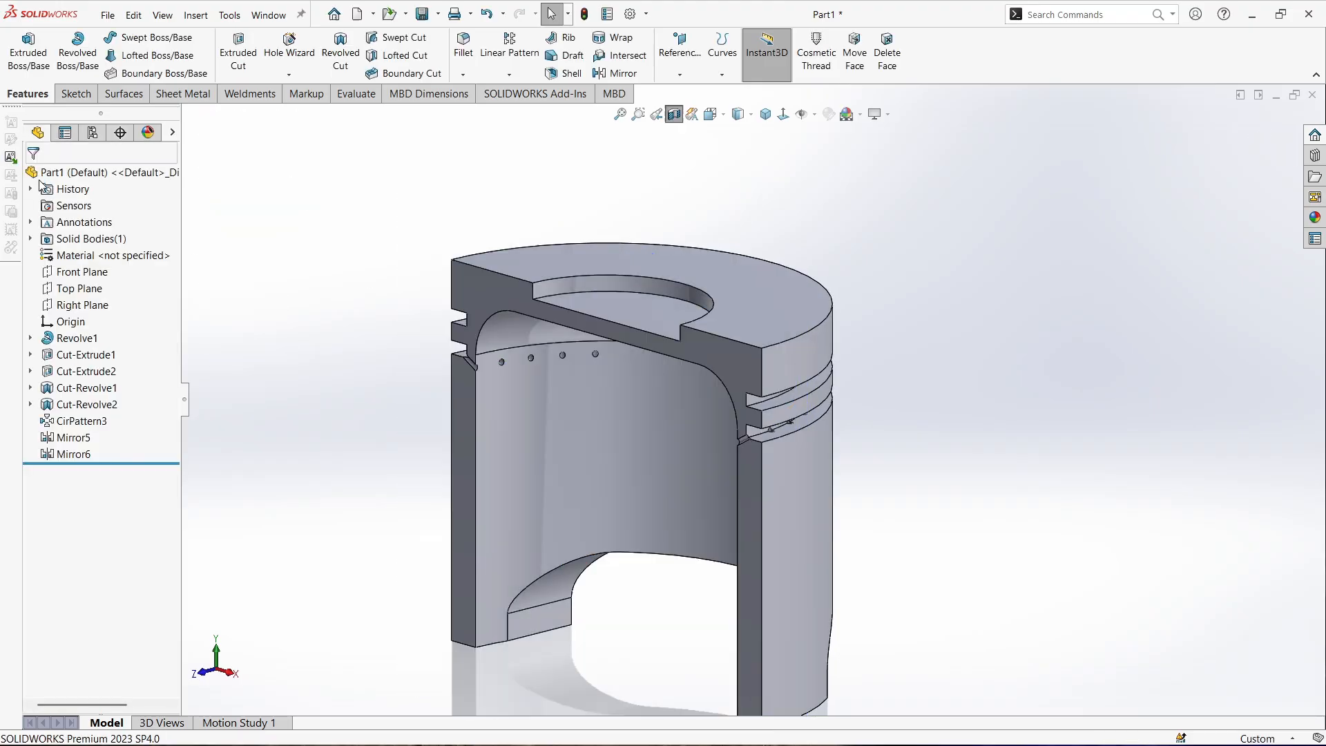
pyautogui.moveTo(659, 322); pyautogui.dragTo(834, 304, button='middle')
pyautogui.click(669, 117)
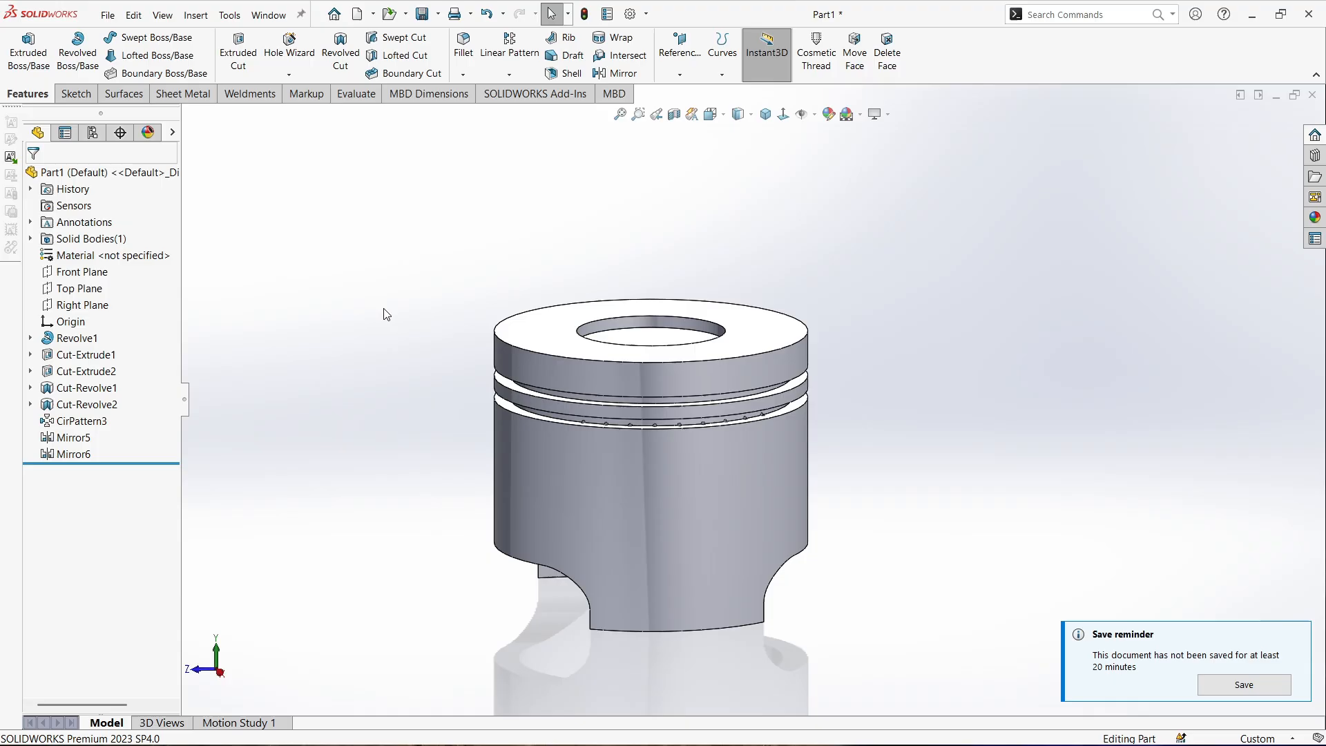
pyautogui.click(767, 116)
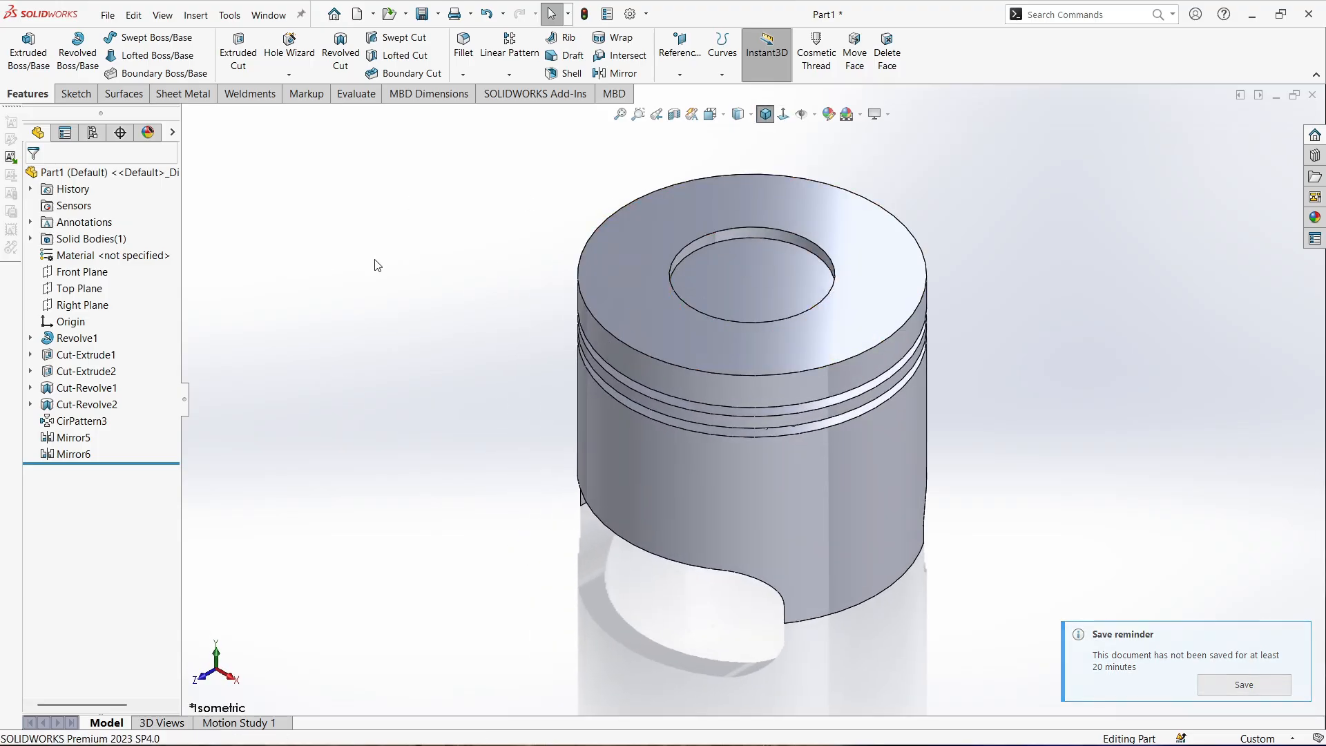
# Start a sketch on the Right Plane and draw a vertical centerline from the origin to the piston's top edge
pyautogui.click(109, 308)
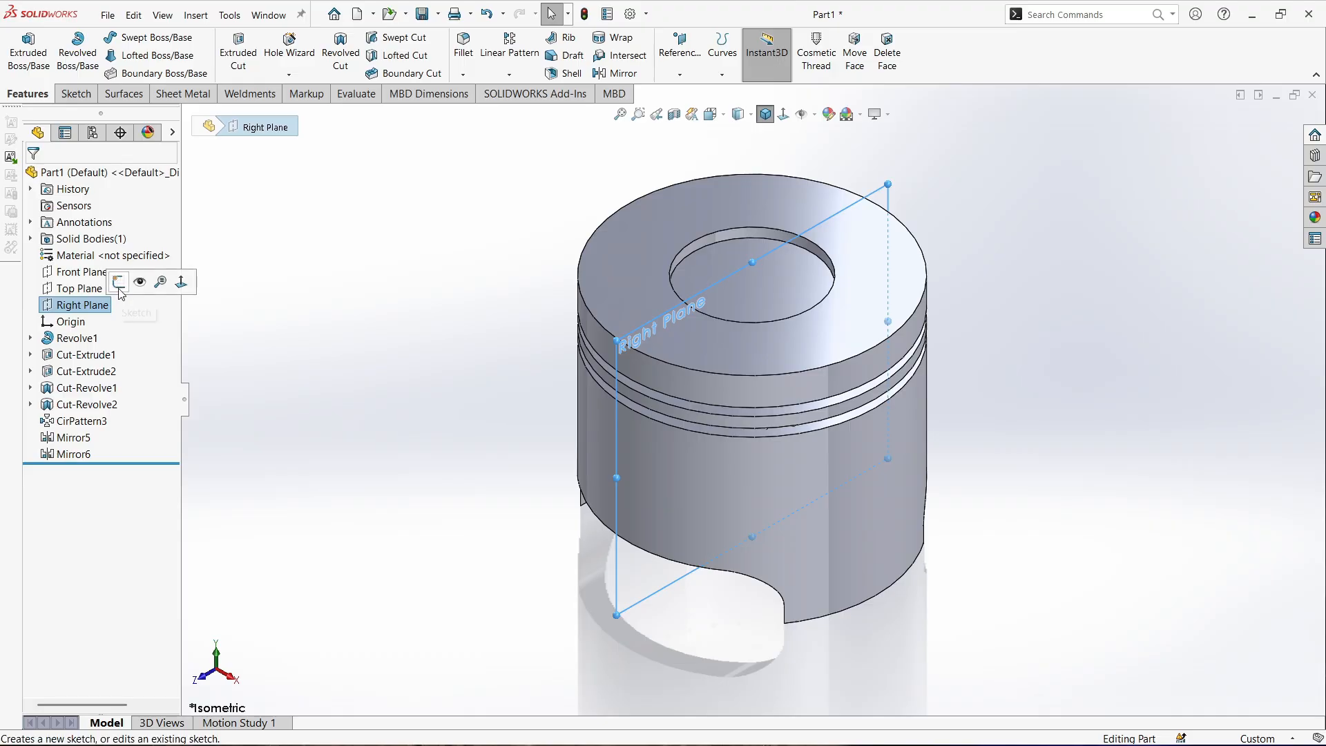
pyautogui.click(180, 307)
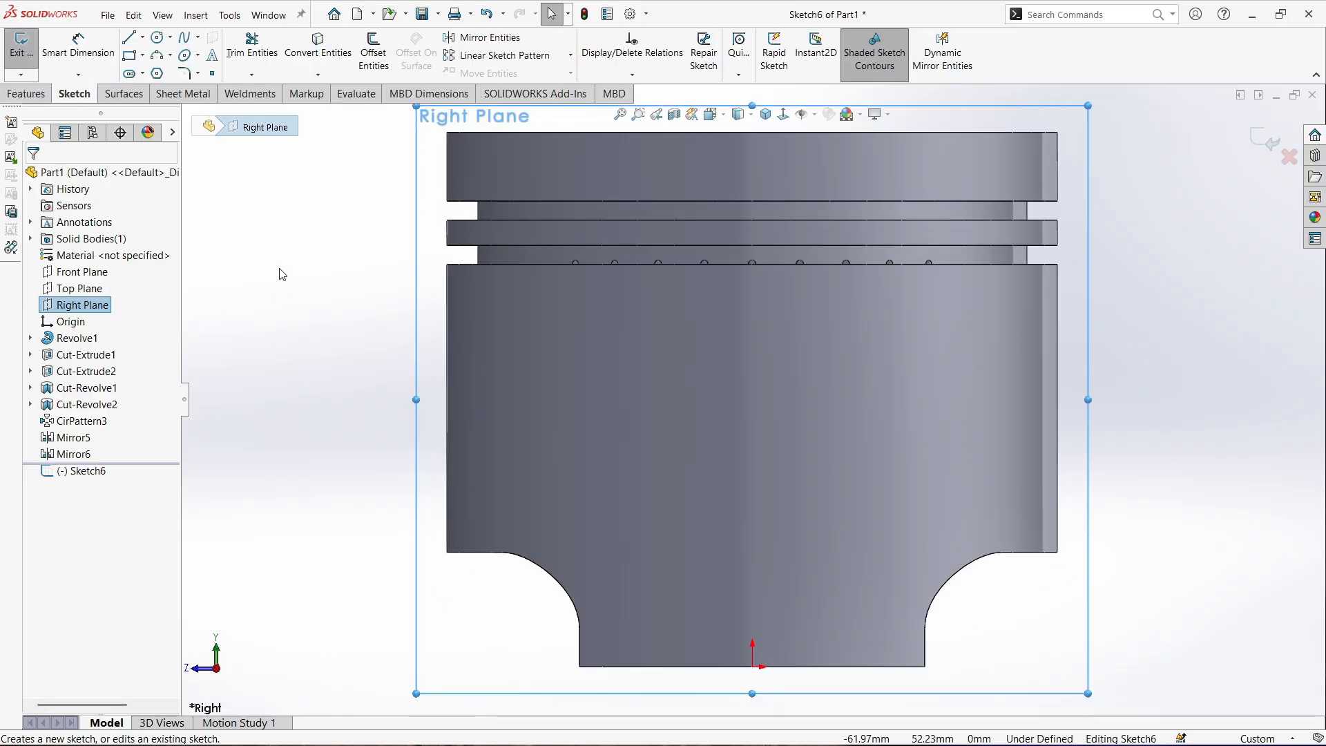
pyautogui.click(142, 37)
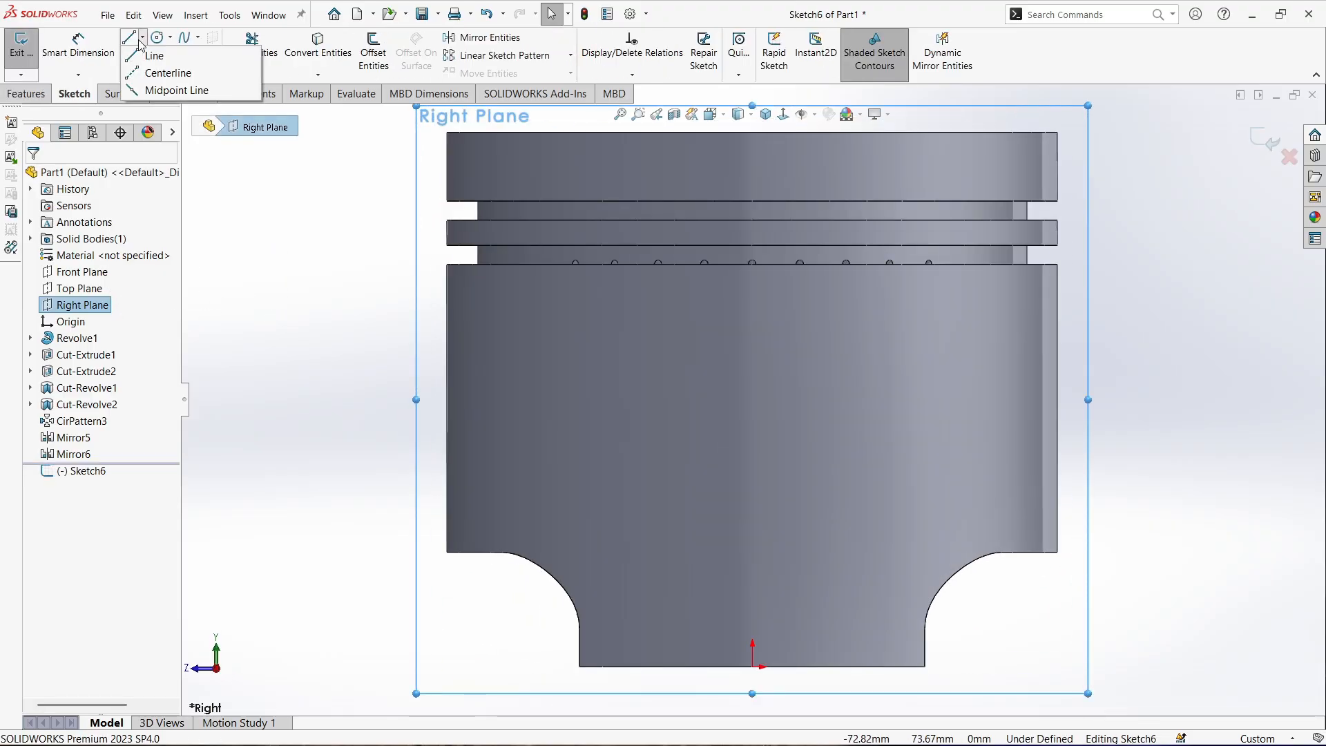
pyautogui.click(154, 81)
pyautogui.press('z')
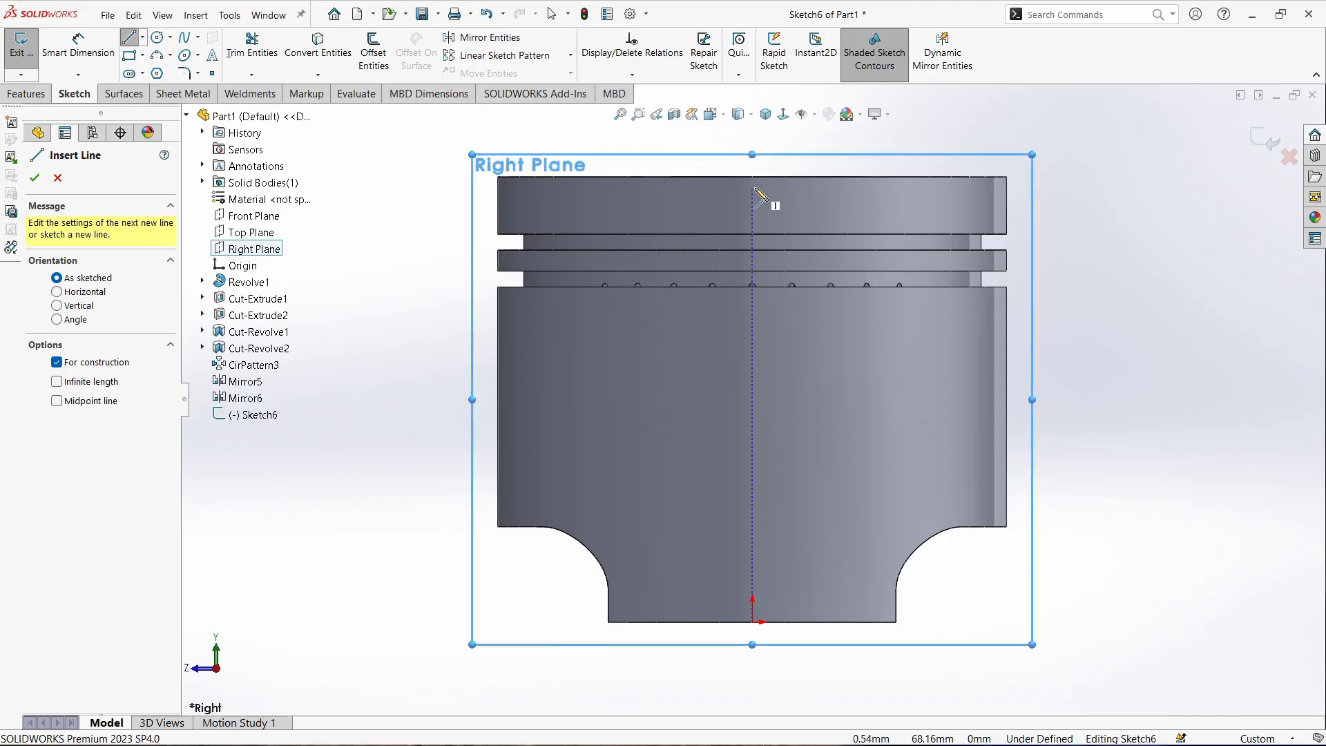
pyautogui.click(752, 621)
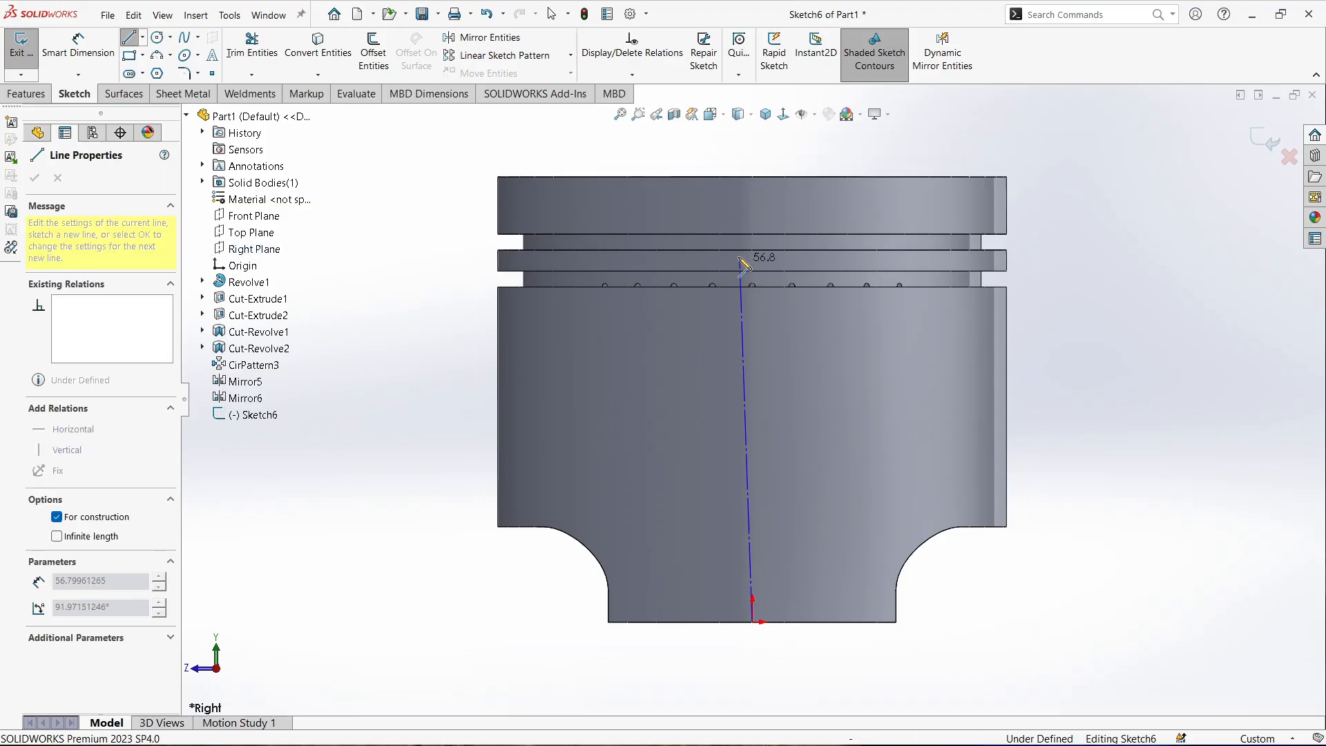
pyautogui.click(753, 177)
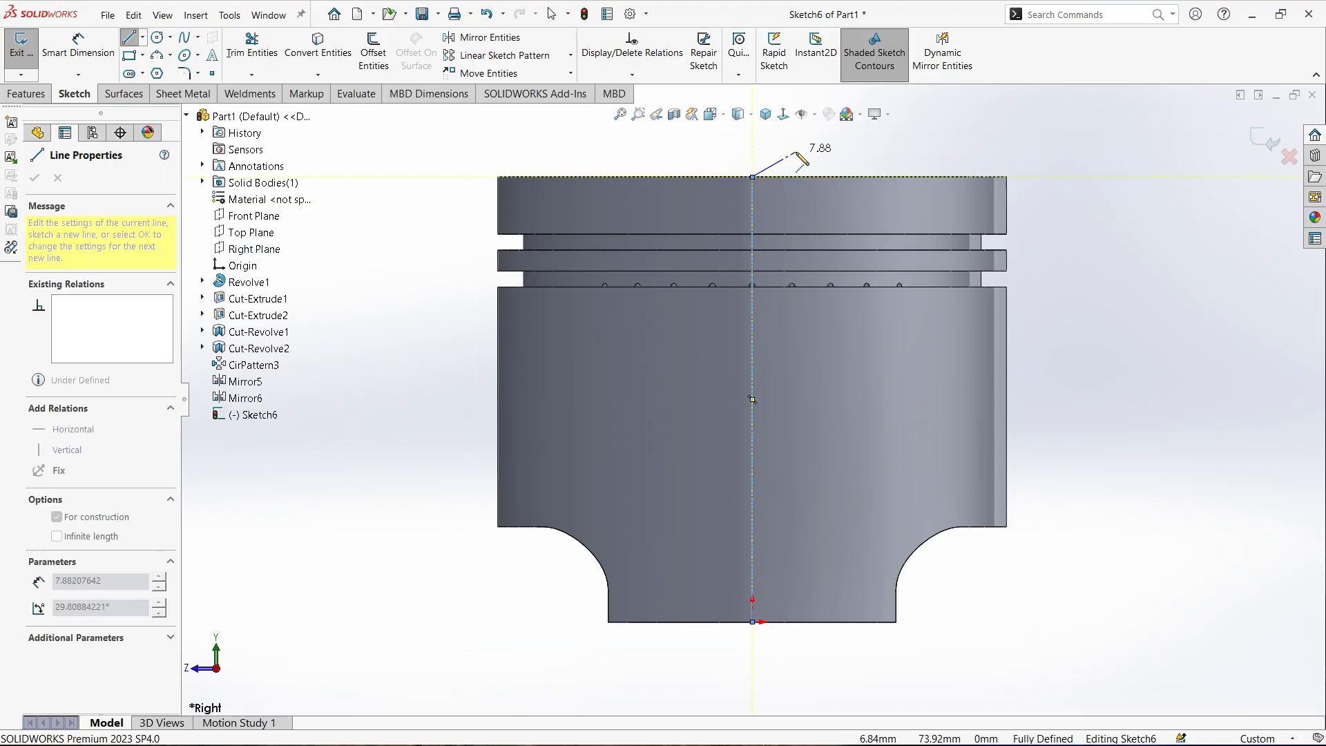
pyautogui.press('Escape')
# Draw a 40 mm horizontal centerline from the vertical centerline to the piston's outer edge, about 30 mm above the base
pyautogui.click(753, 431)
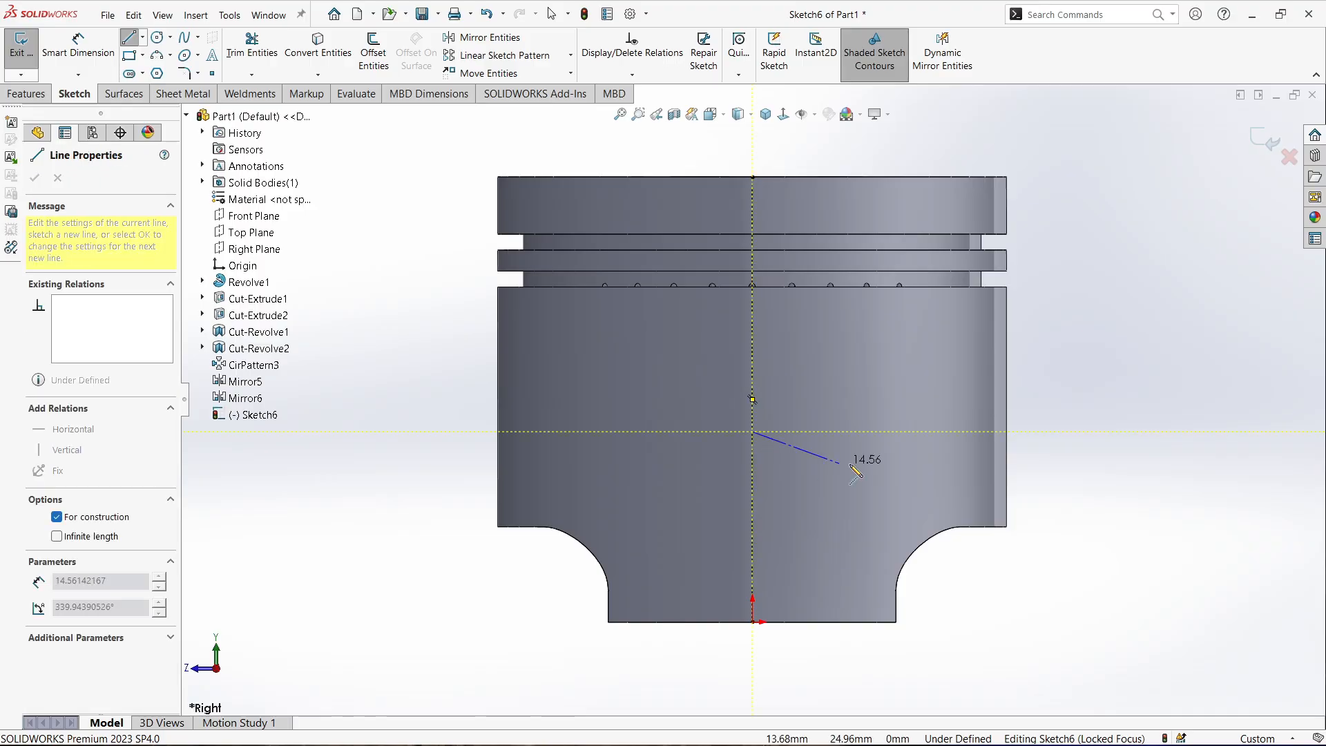
pyautogui.click(1006, 433)
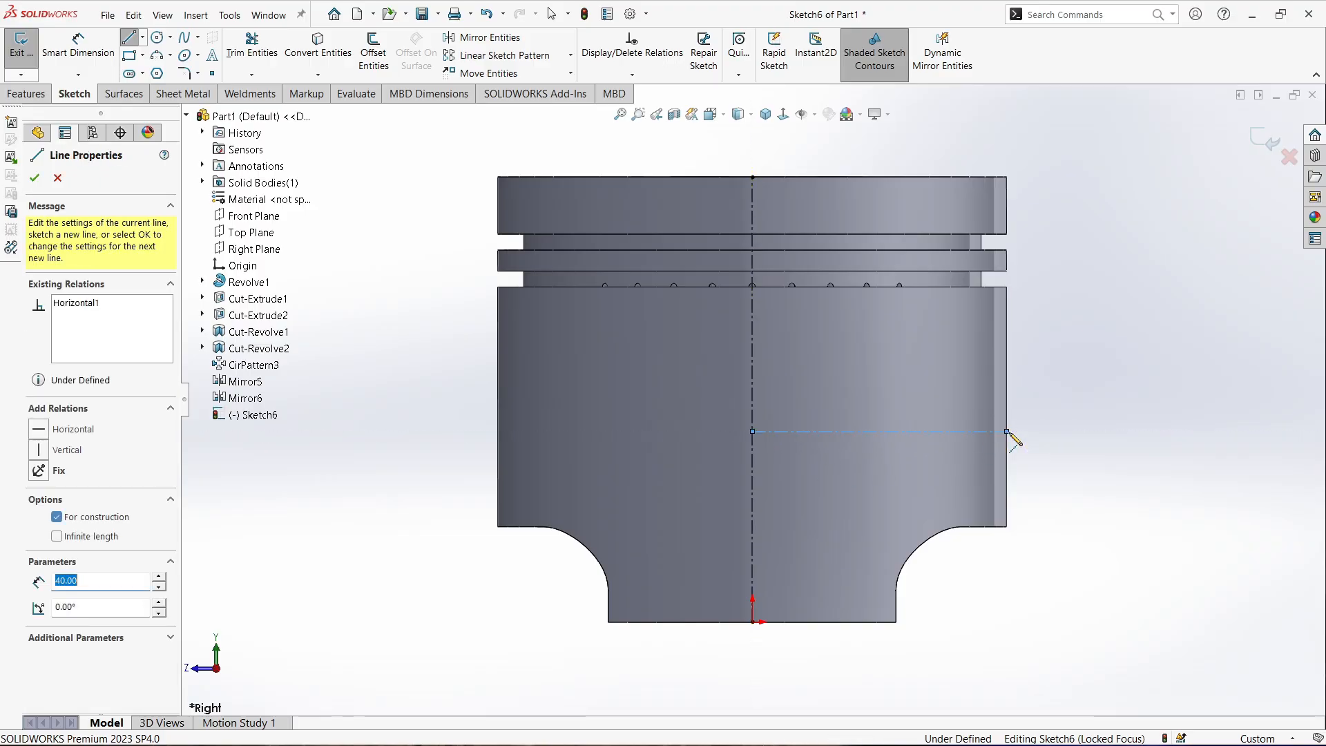
pyautogui.press('Escape')
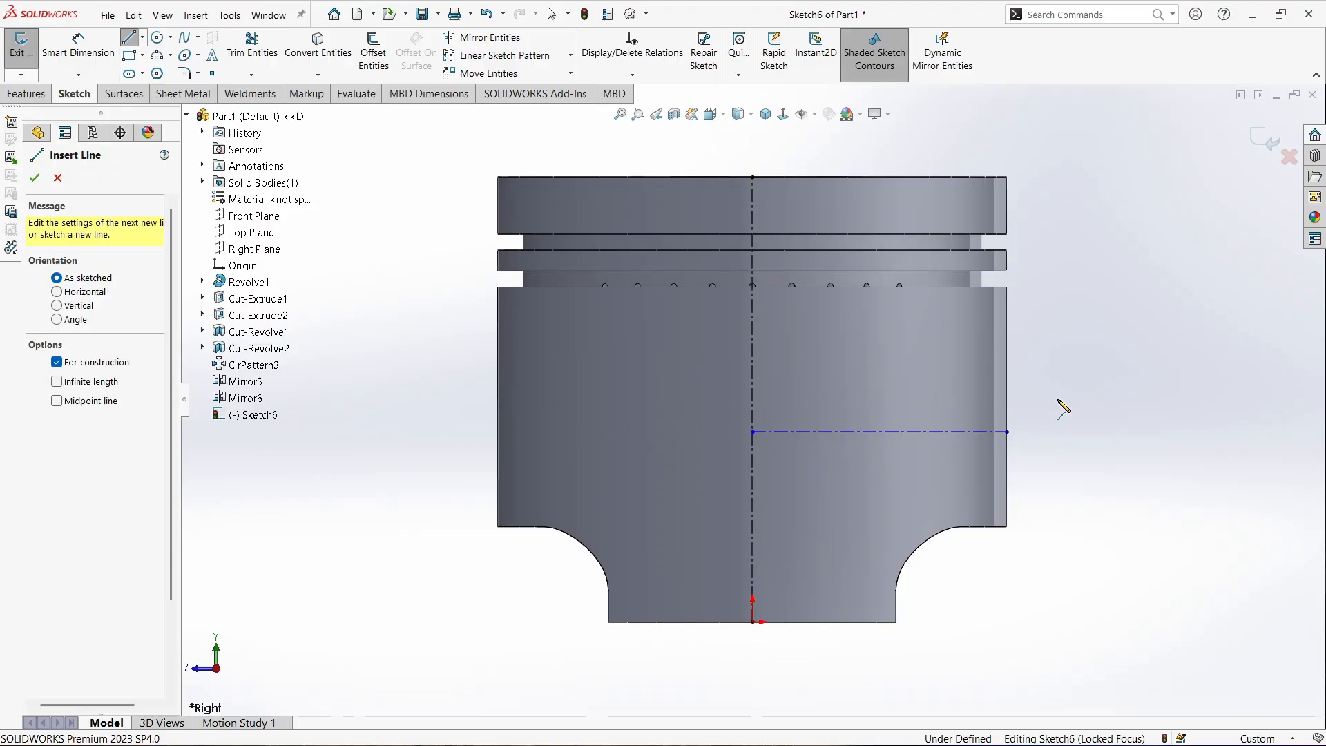
# Sketch a closed four-sided profile above the horizontal centerline, about 29.7 mm long, with a sloped top and an outer side about 6 mm high
pyautogui.click(143, 38)
pyautogui.click(155, 54)
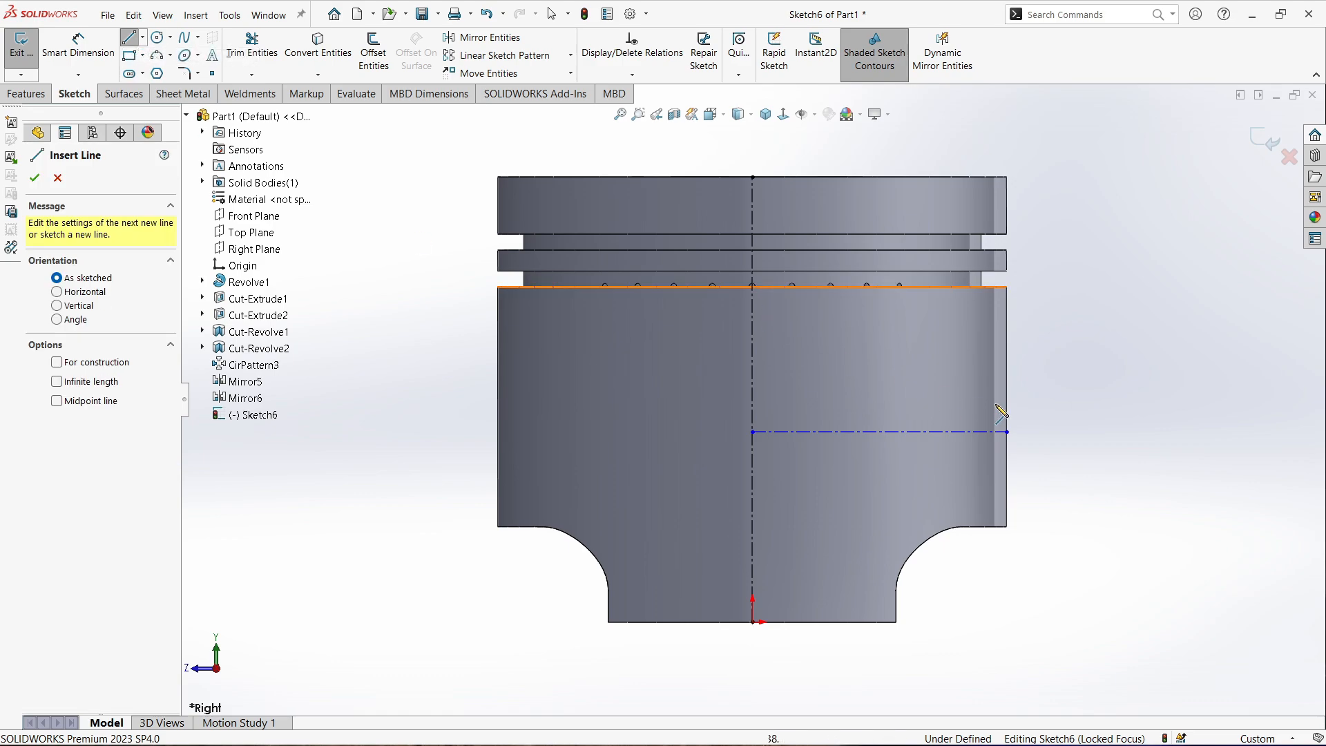
pyautogui.click(1006, 374)
pyautogui.click(818, 374)
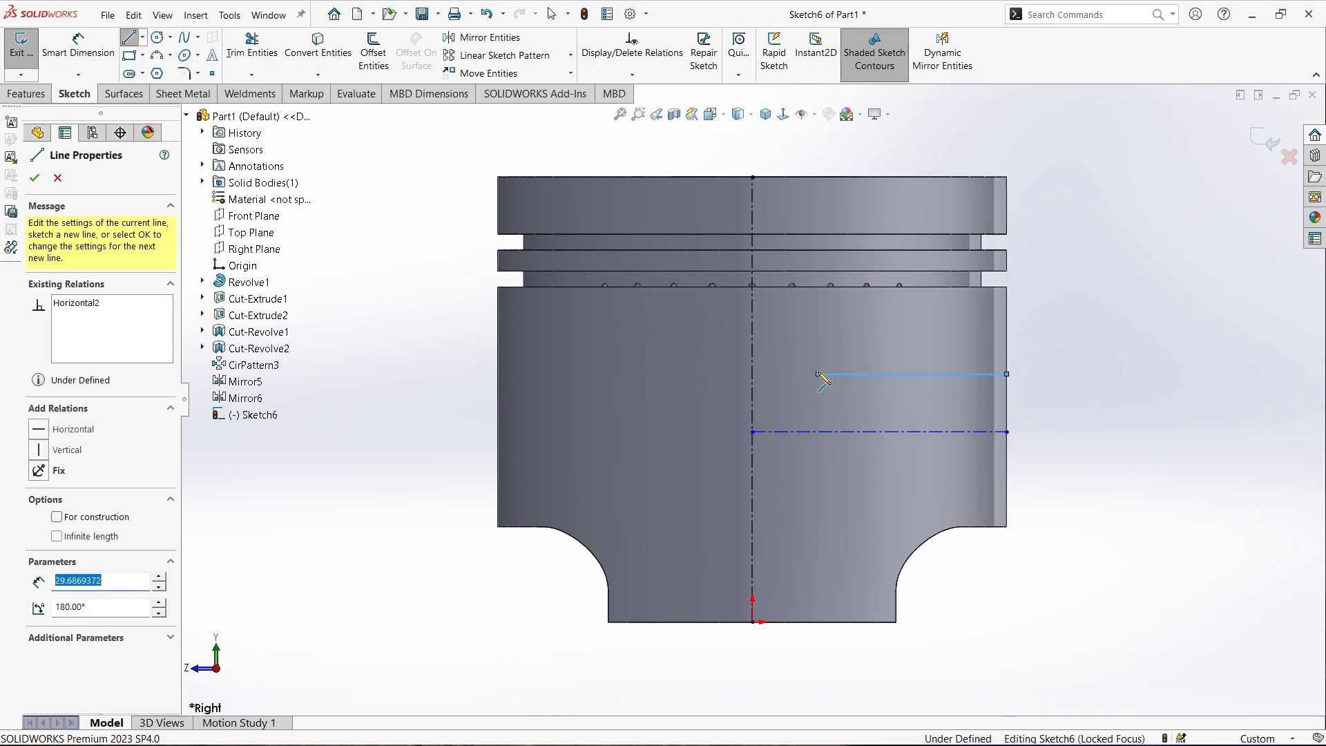
pyautogui.click(817, 352)
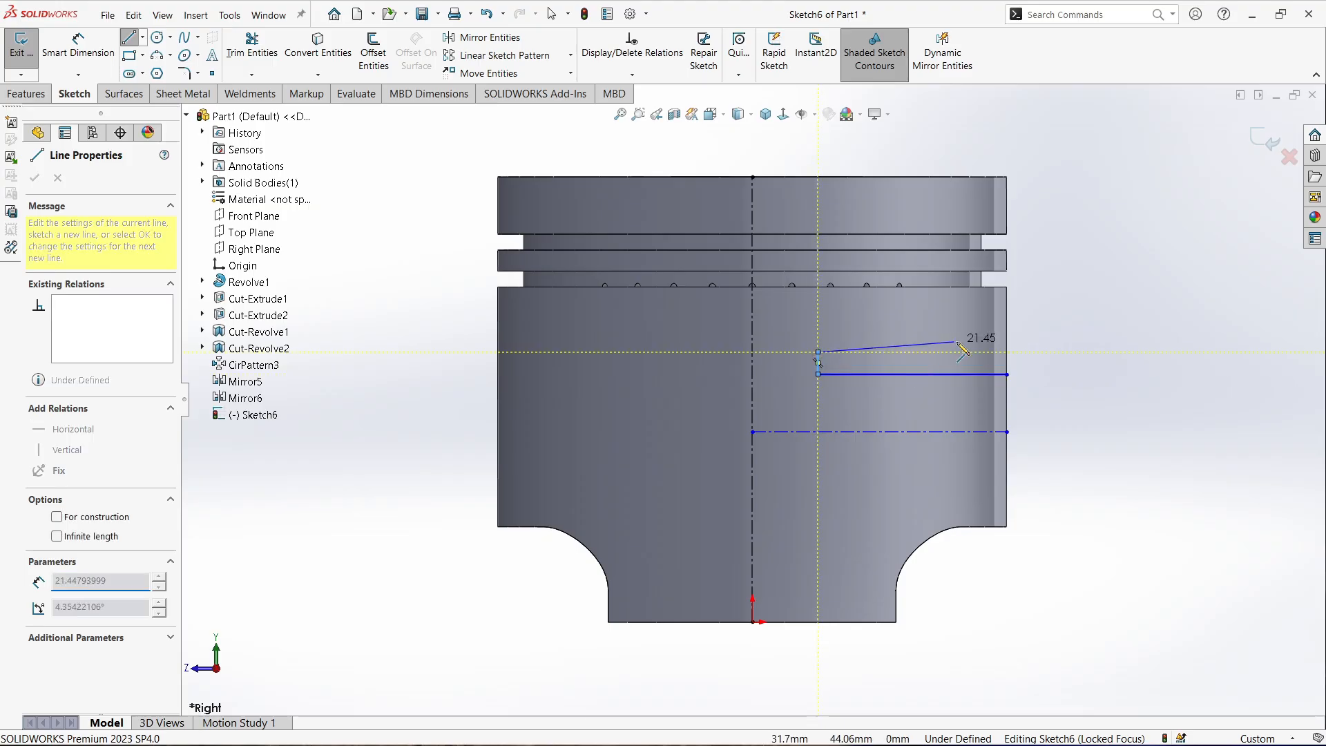
pyautogui.click(1007, 337)
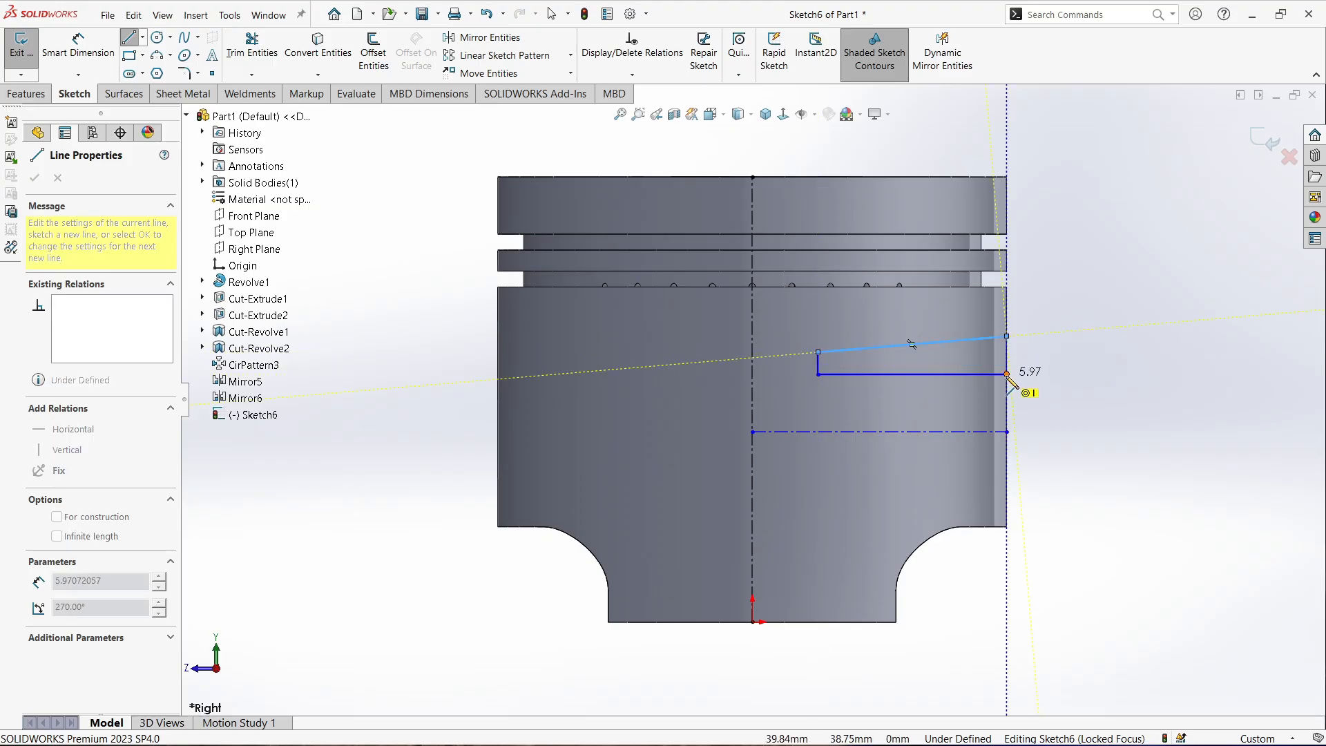
pyautogui.click(1007, 374)
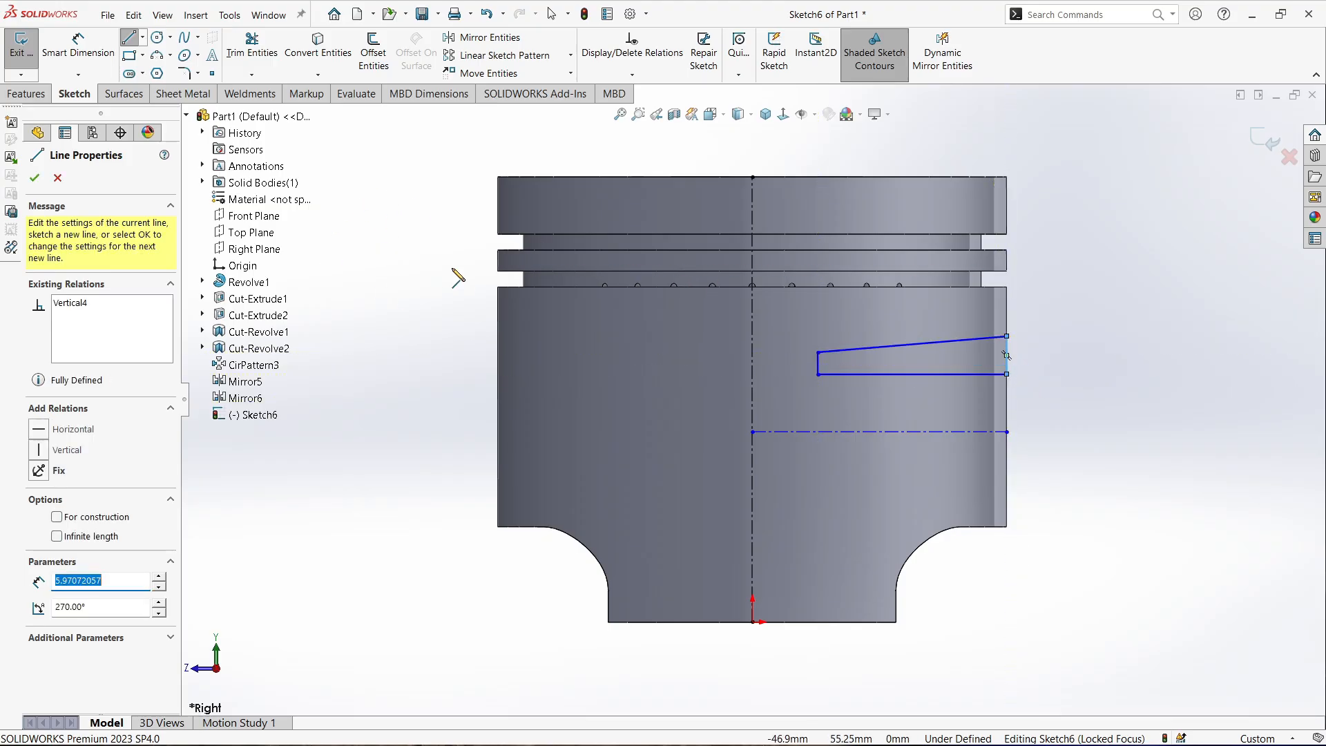
# Dimension the horizontal centerline 35 mm above the piston's bottom edge
pyautogui.click(78, 44)
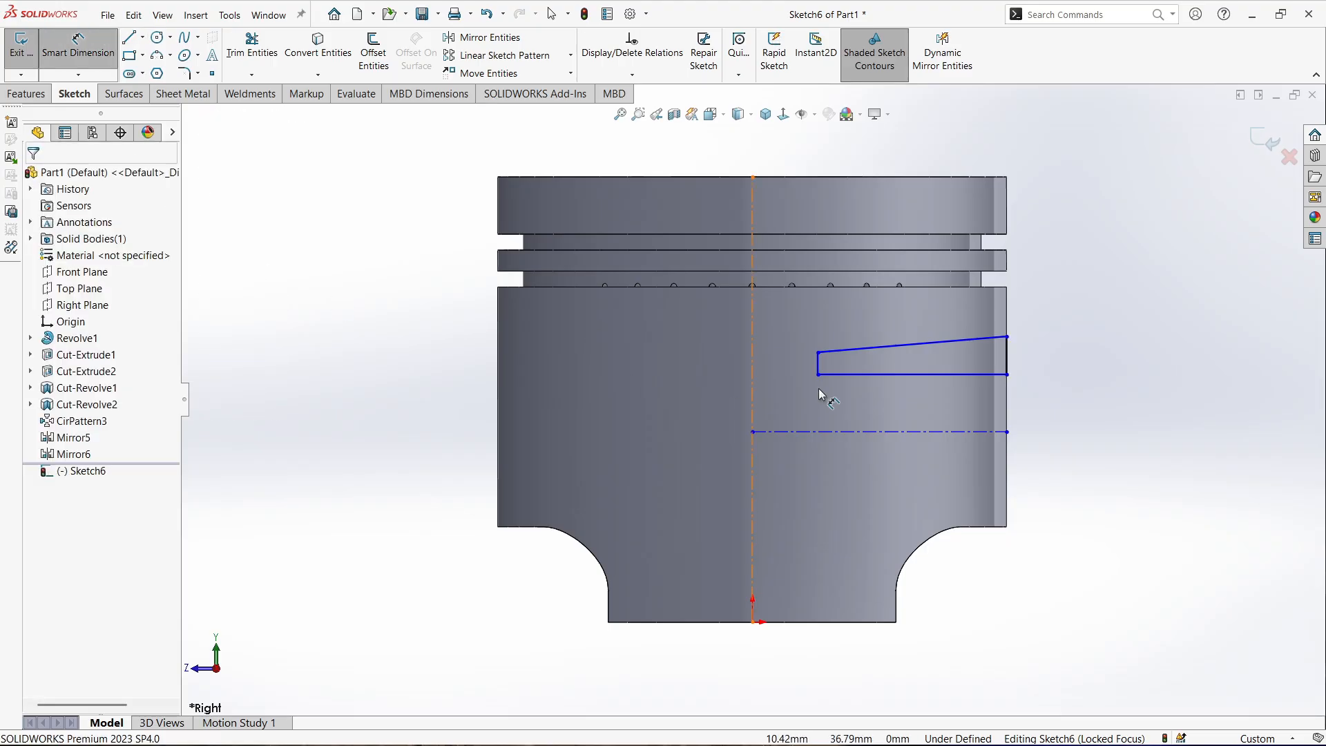
pyautogui.click(904, 432)
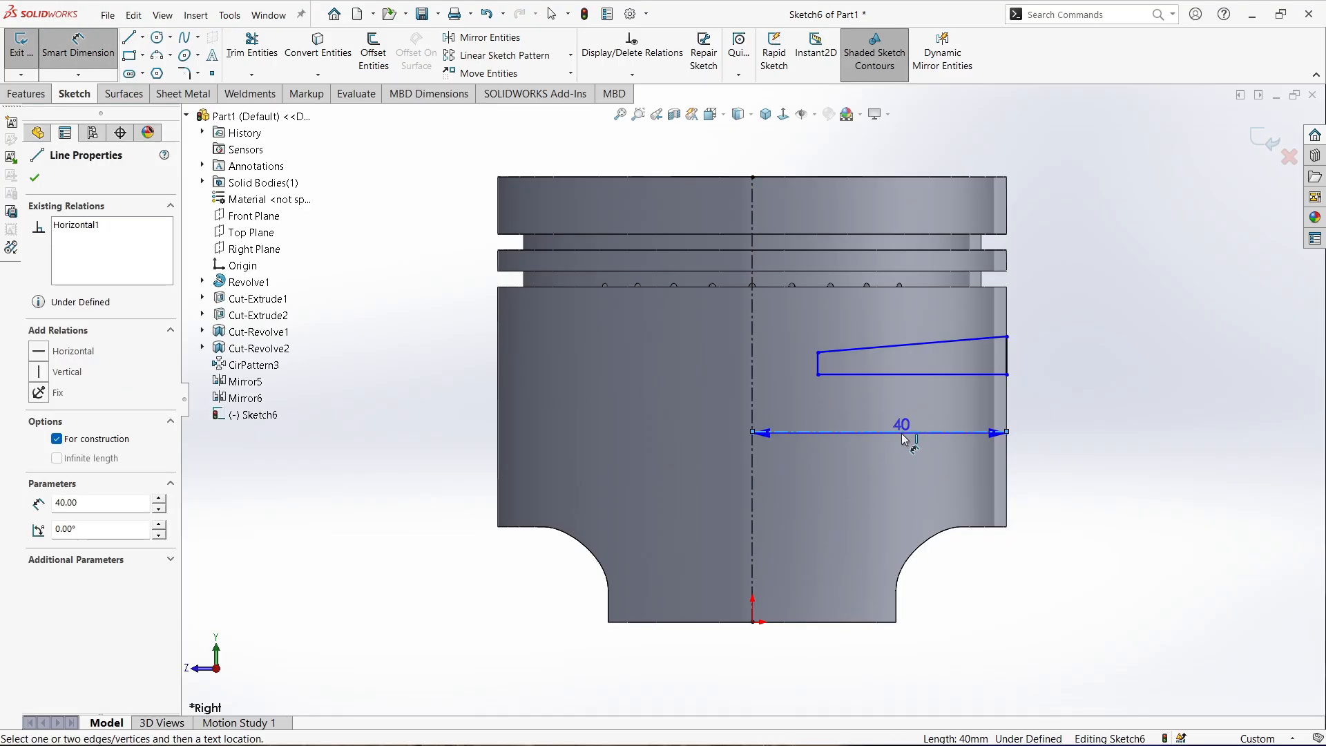
pyautogui.click(843, 621)
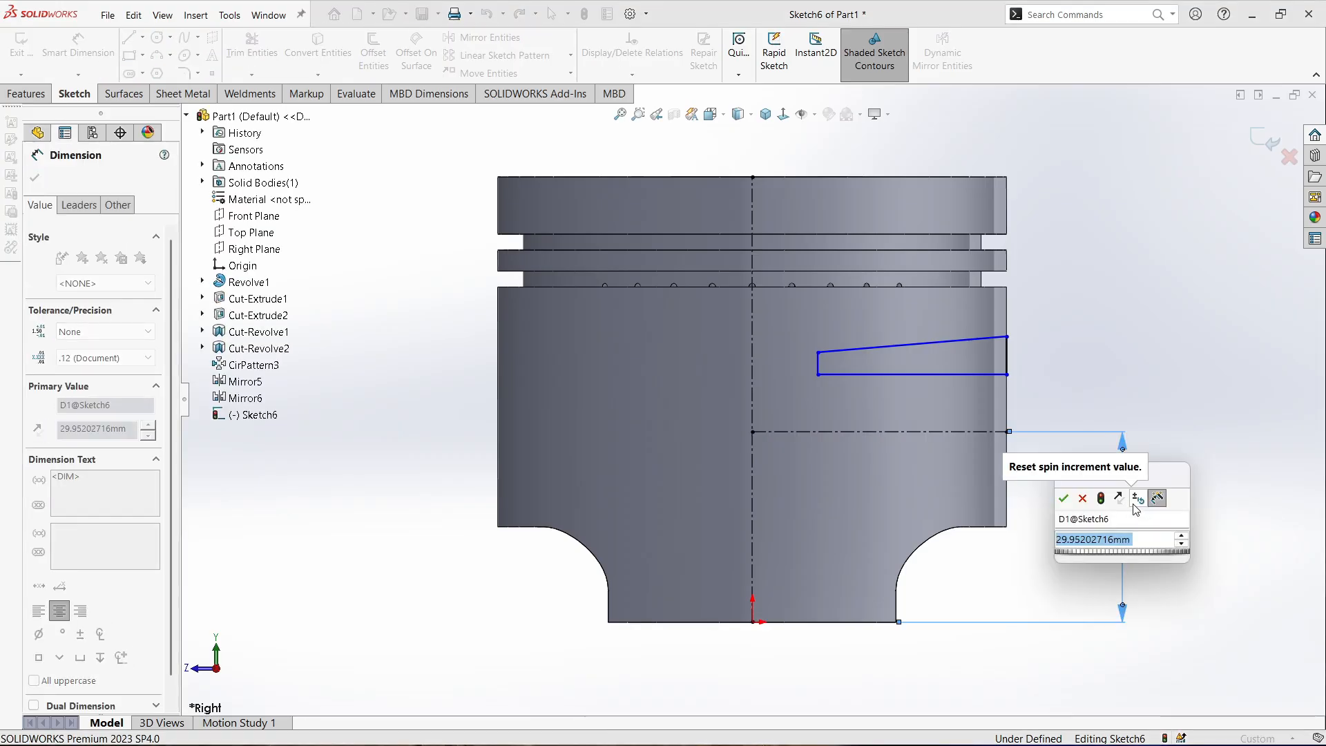
pyautogui.write('35')
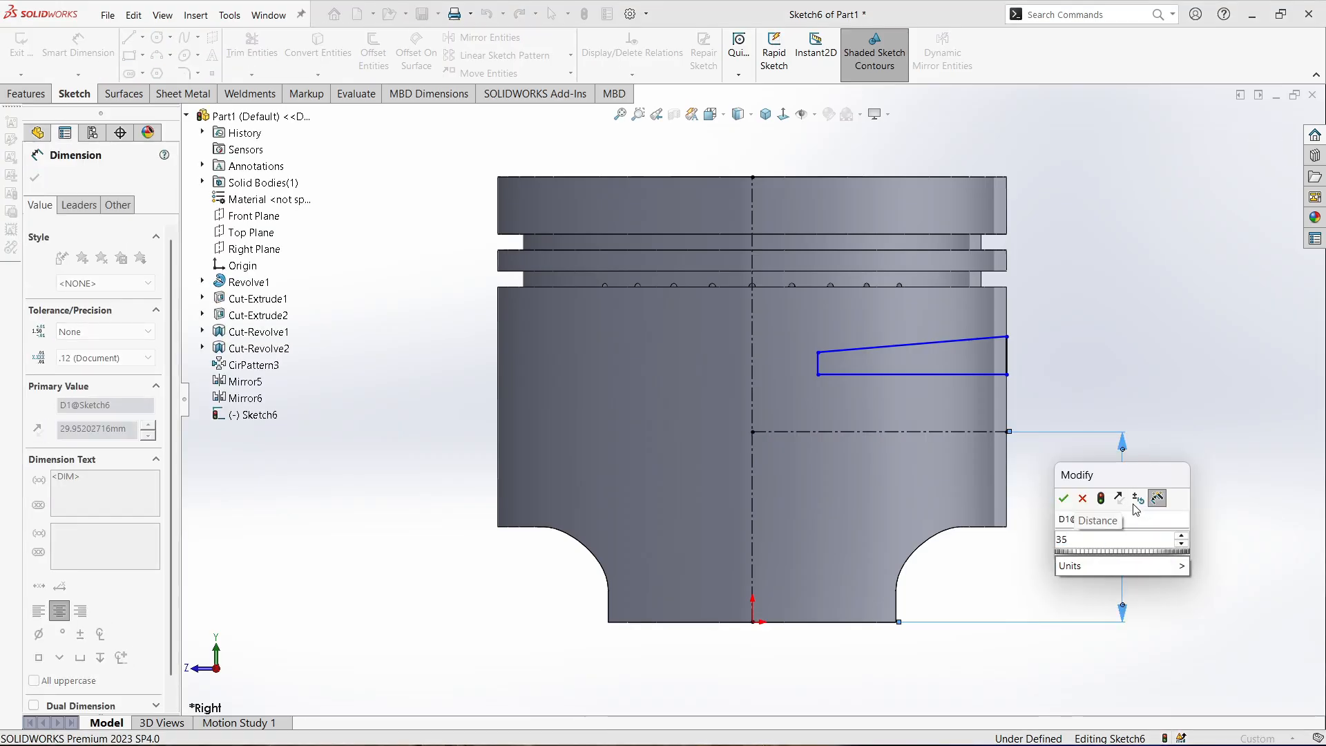
pyautogui.click(1063, 499)
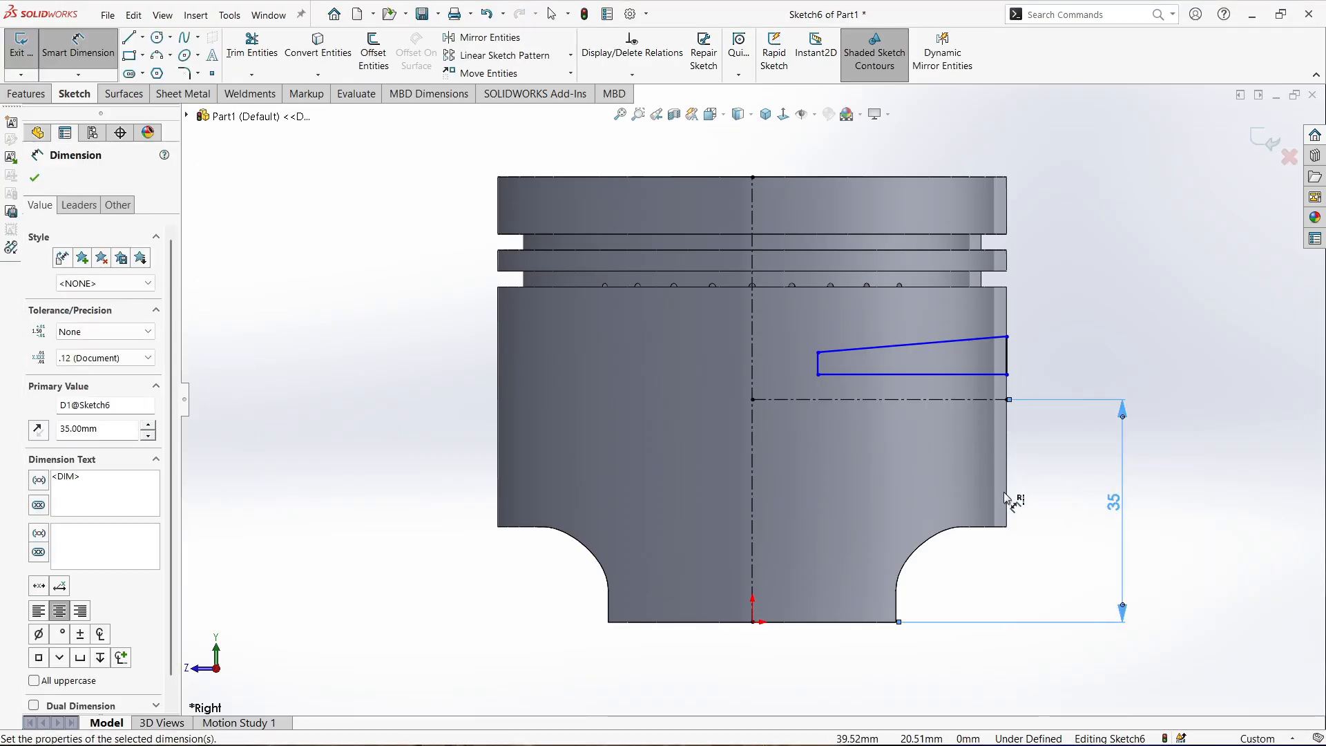
# Add an 18 mm diameter dimension from the profile's lower line, doubled about the horizontal centerline
pyautogui.scroll(2, 951, 407)
pyautogui.scroll(-2, 948, 402)
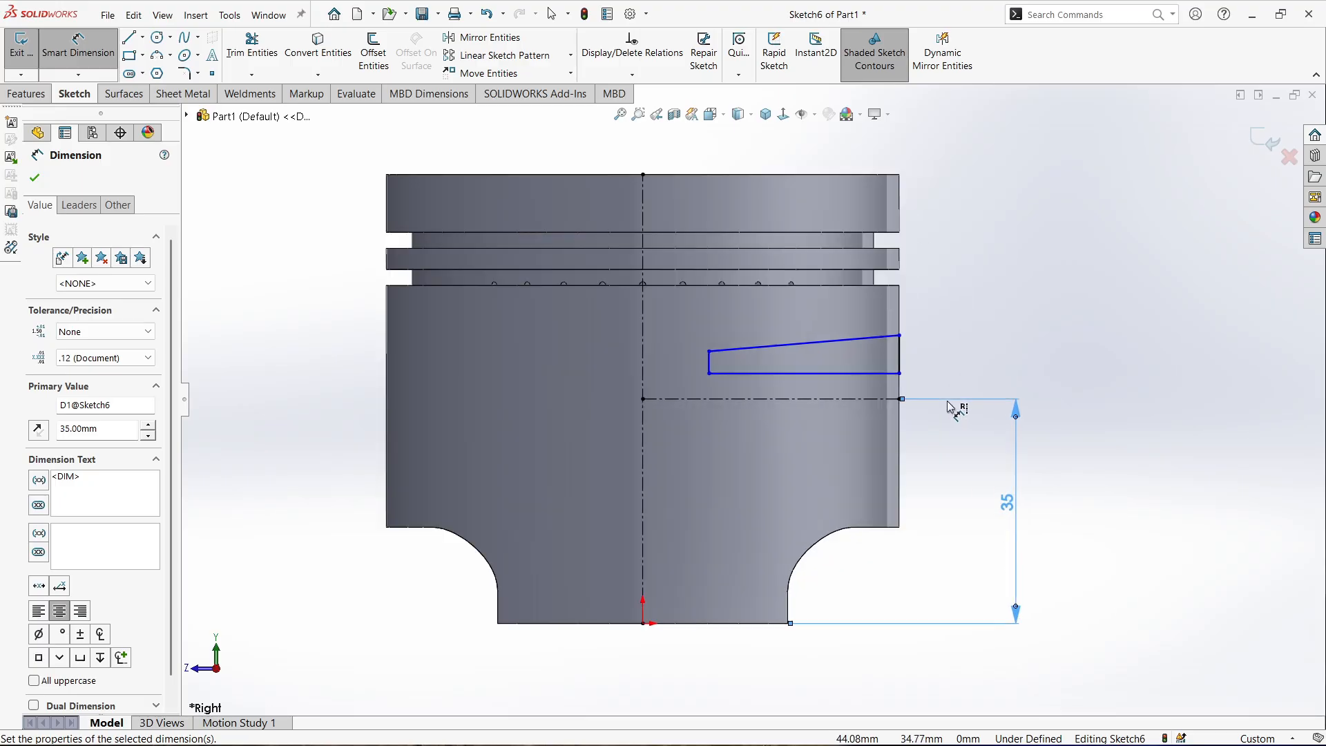
pyautogui.click(796, 400)
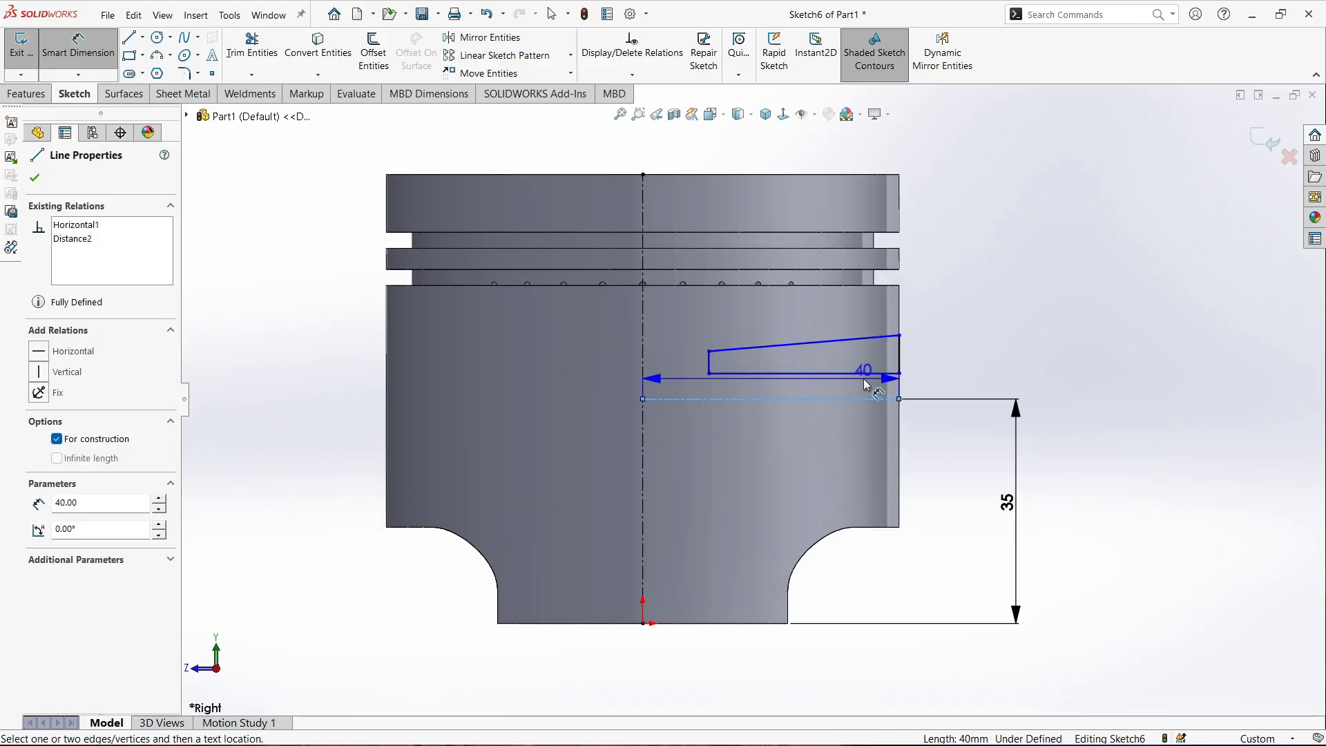
pyautogui.click(869, 374)
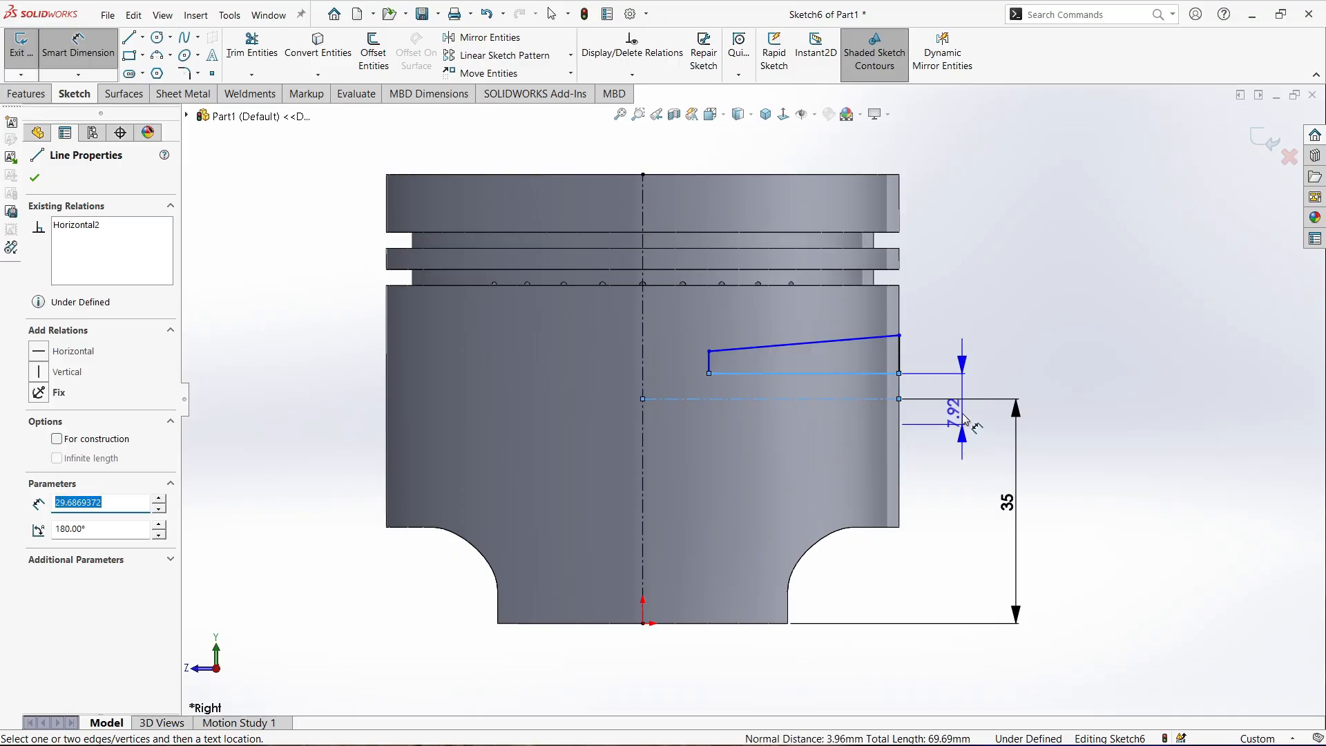
pyautogui.click(964, 419)
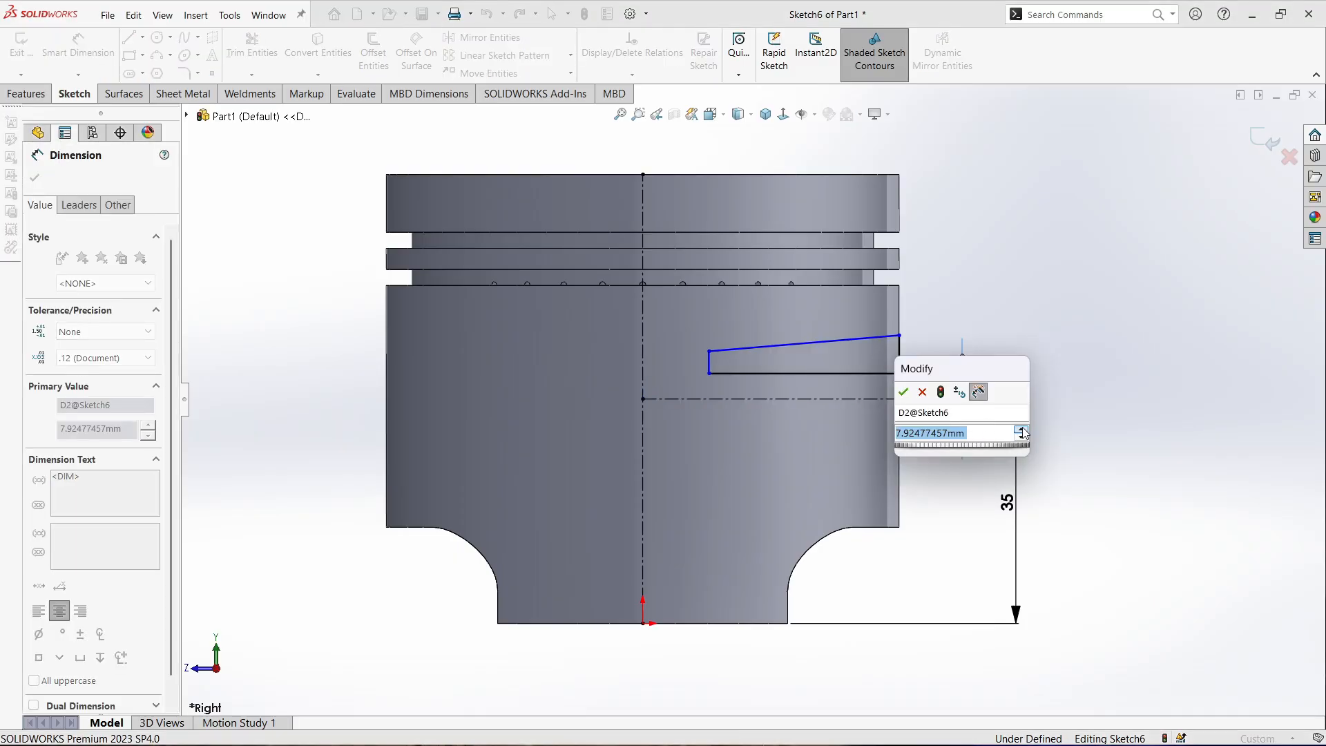
pyautogui.write('18')
pyautogui.click(902, 392)
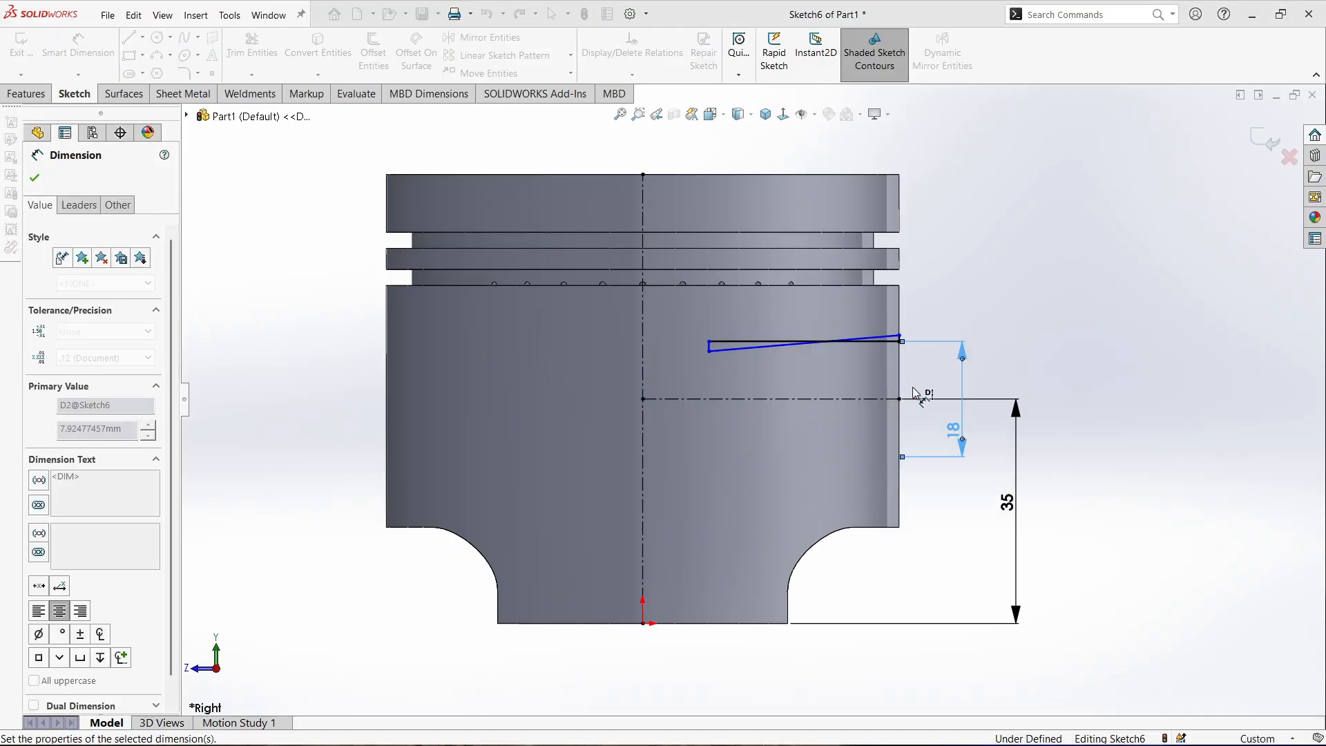
# Move both endpoints of the profile's sloped line above its horizontal base line so the outline no longer crosses itself
pyautogui.scroll(-5, 775, 369)
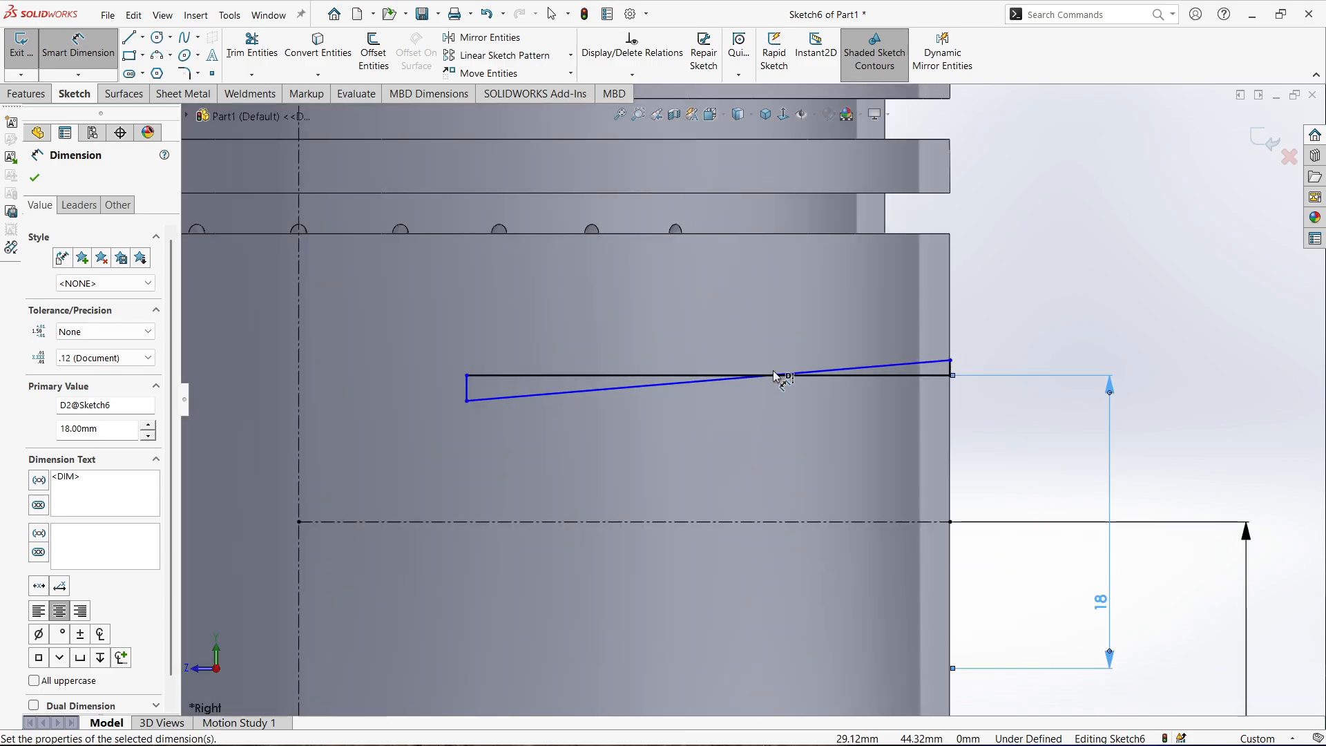
pyautogui.click(468, 377)
pyautogui.click(465, 403)
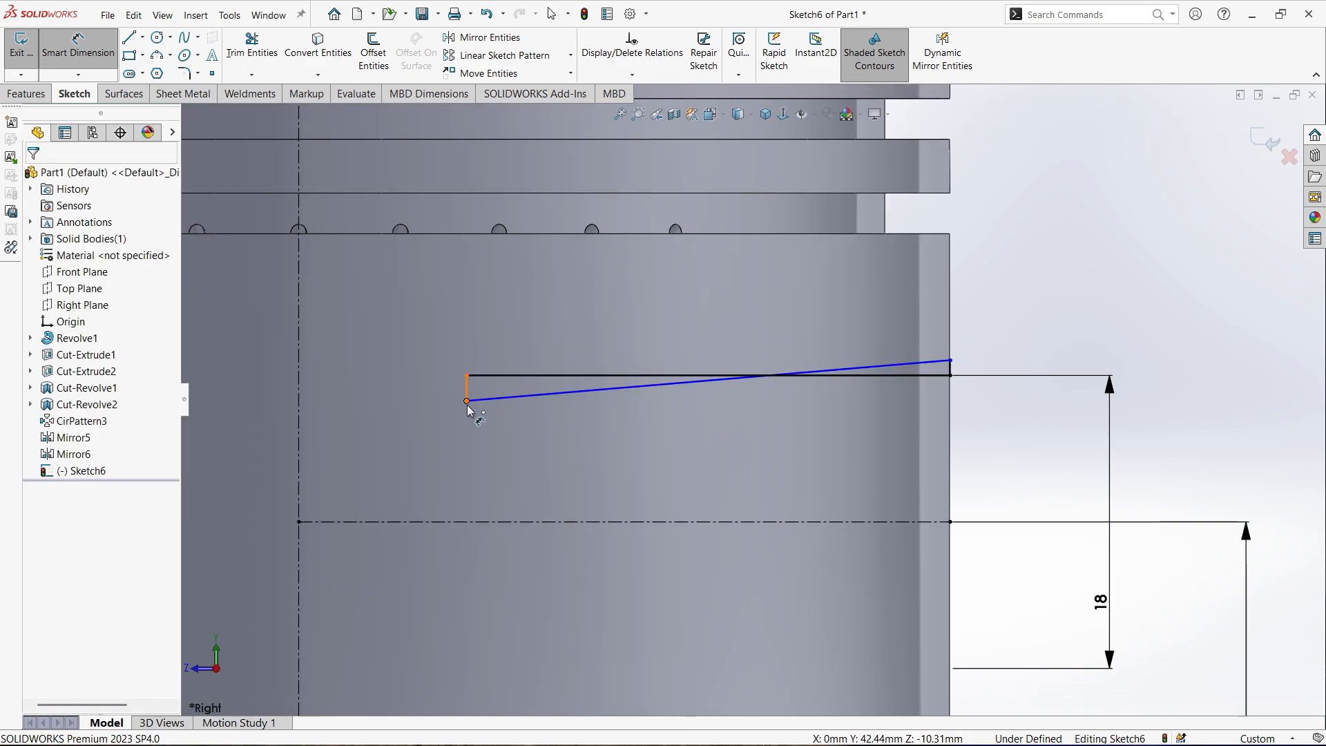
pyautogui.click(468, 403)
pyautogui.moveTo(468, 403); pyautogui.dragTo(476, 332)
pyautogui.moveTo(951, 361); pyautogui.dragTo(948, 328)
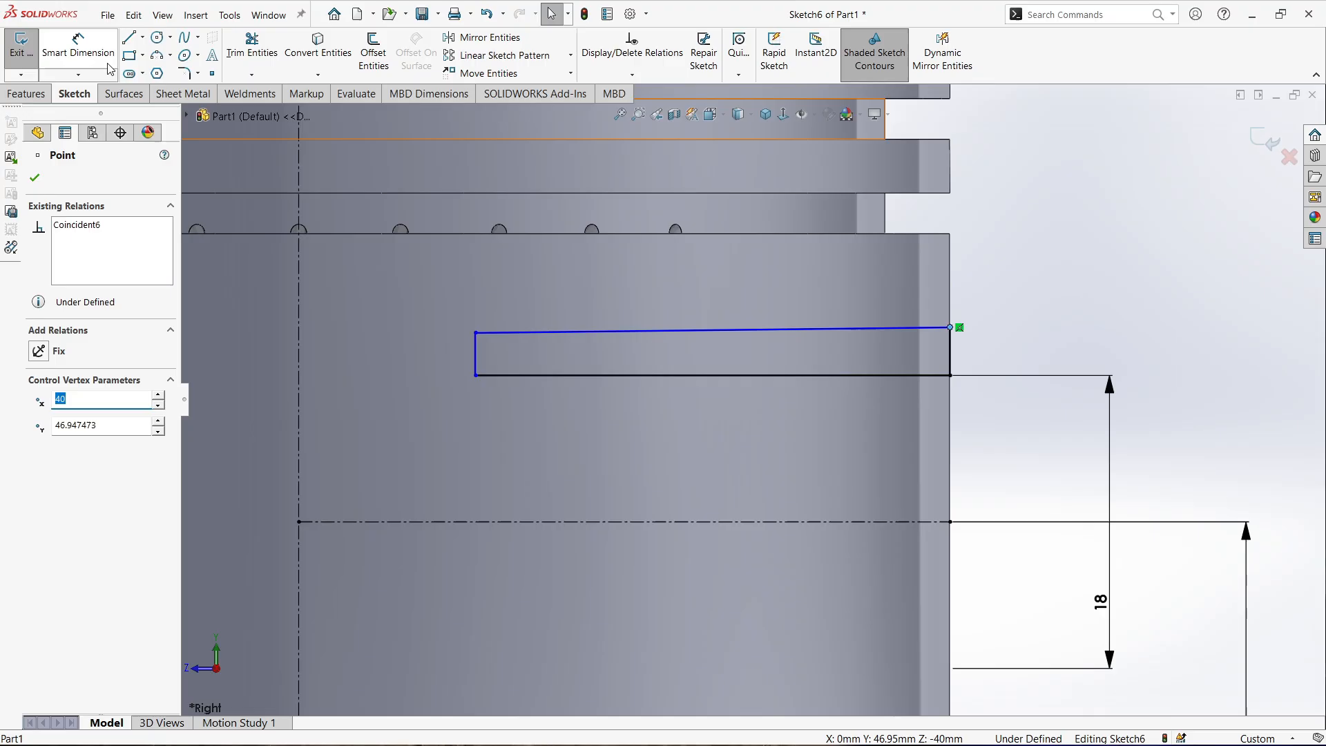
# Dimension the height of the profile's outer vertical side as 5 mm
pyautogui.click(85, 47)
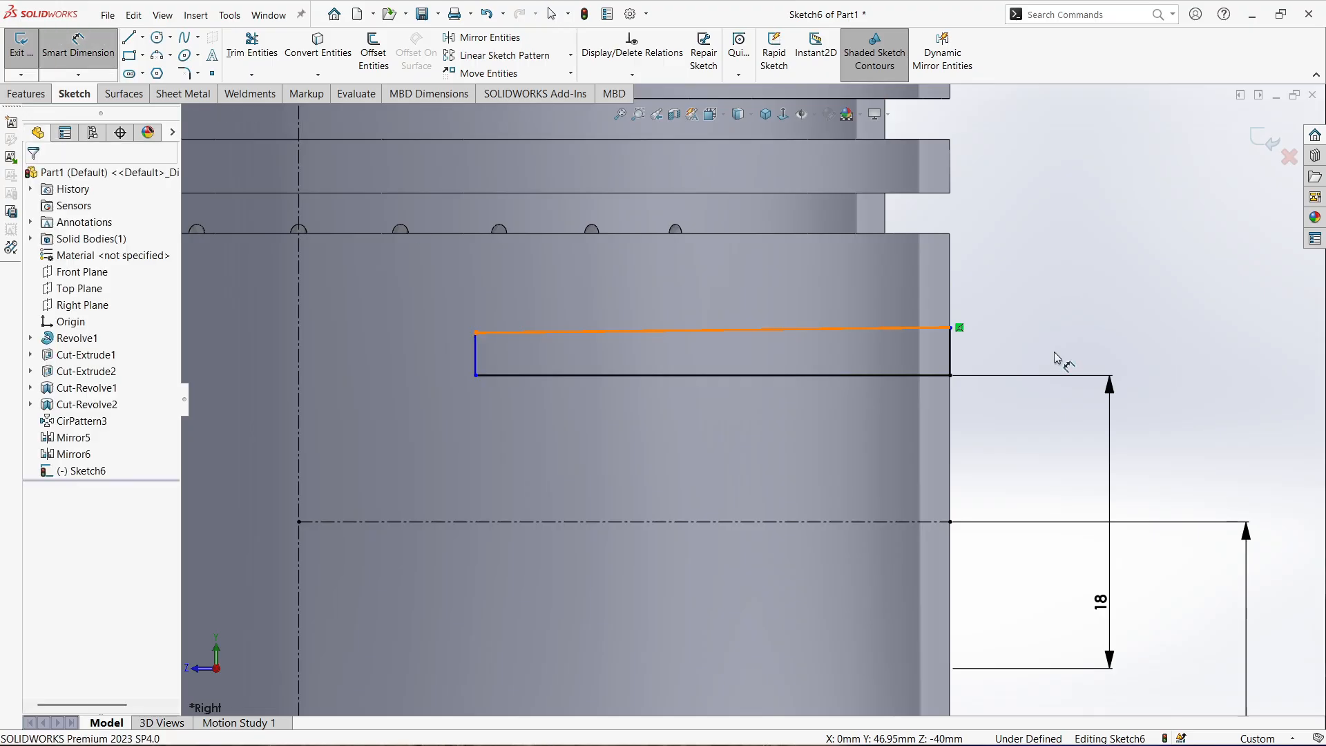
pyautogui.click(953, 363)
pyautogui.click(1089, 355)
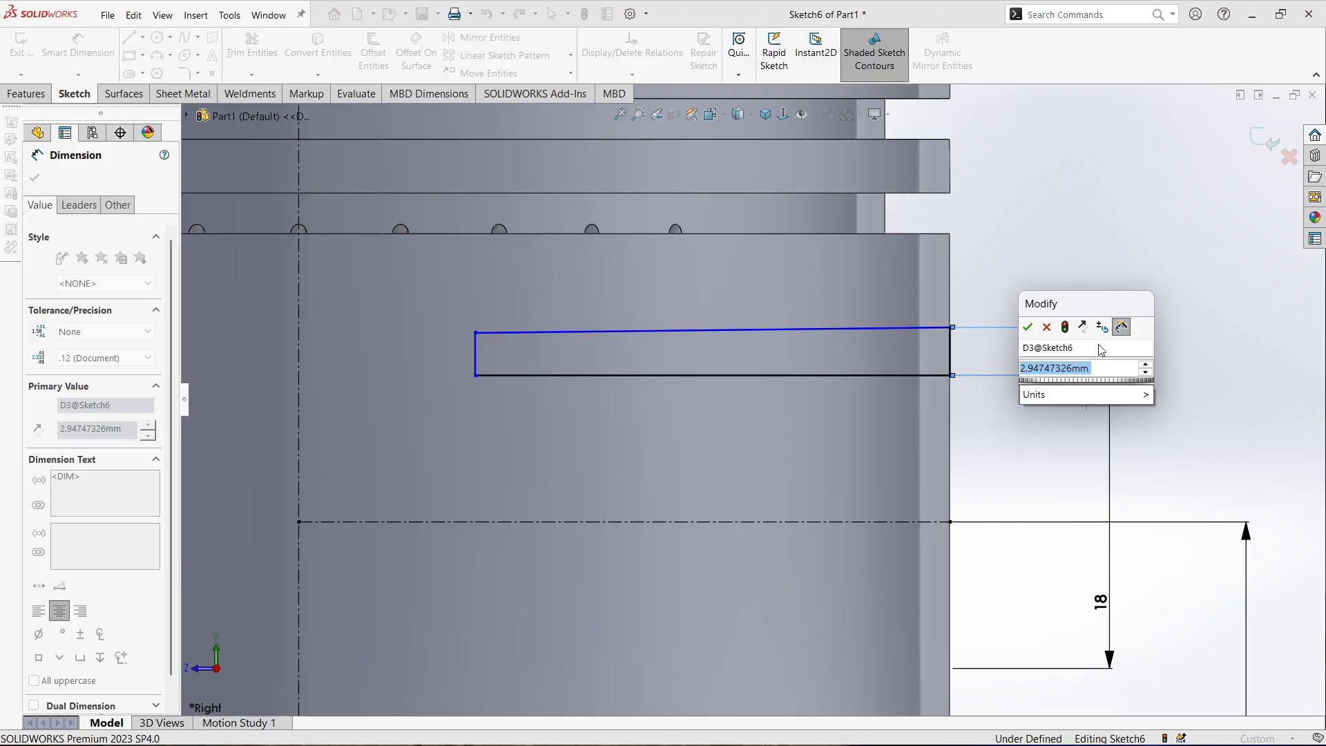
pyautogui.write('5')
pyautogui.click(1028, 327)
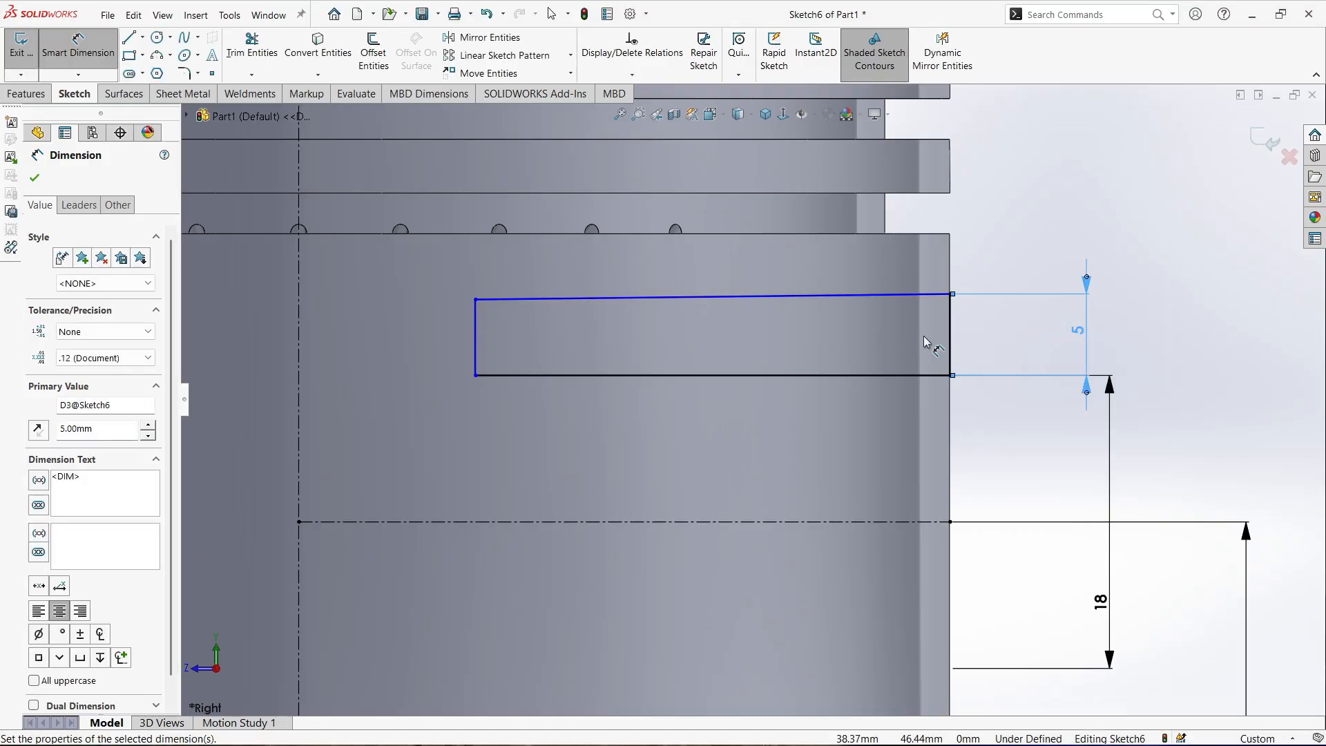
# Dimension the height of the profile's inner vertical side as 4 mm
pyautogui.click(476, 343)
pyautogui.scroll(-5, 552, 249)
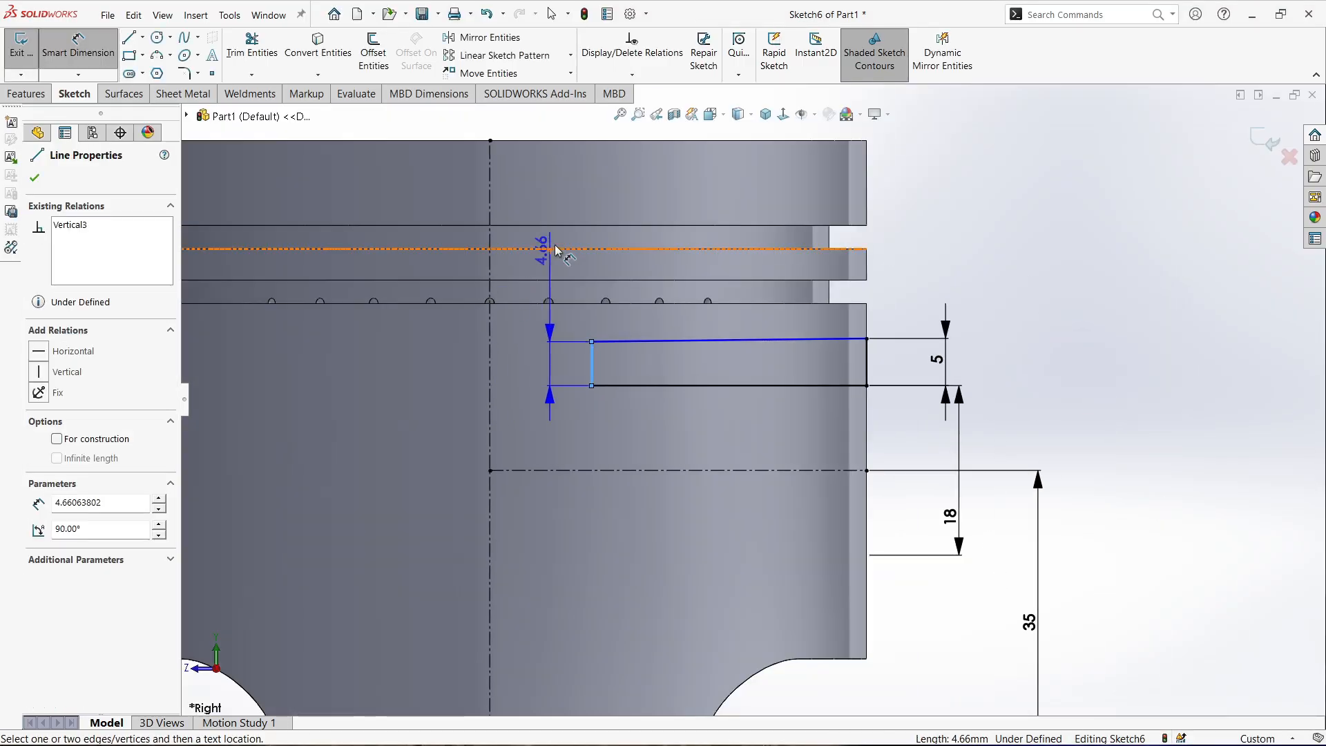
pyautogui.click(639, 219)
pyautogui.write('4')
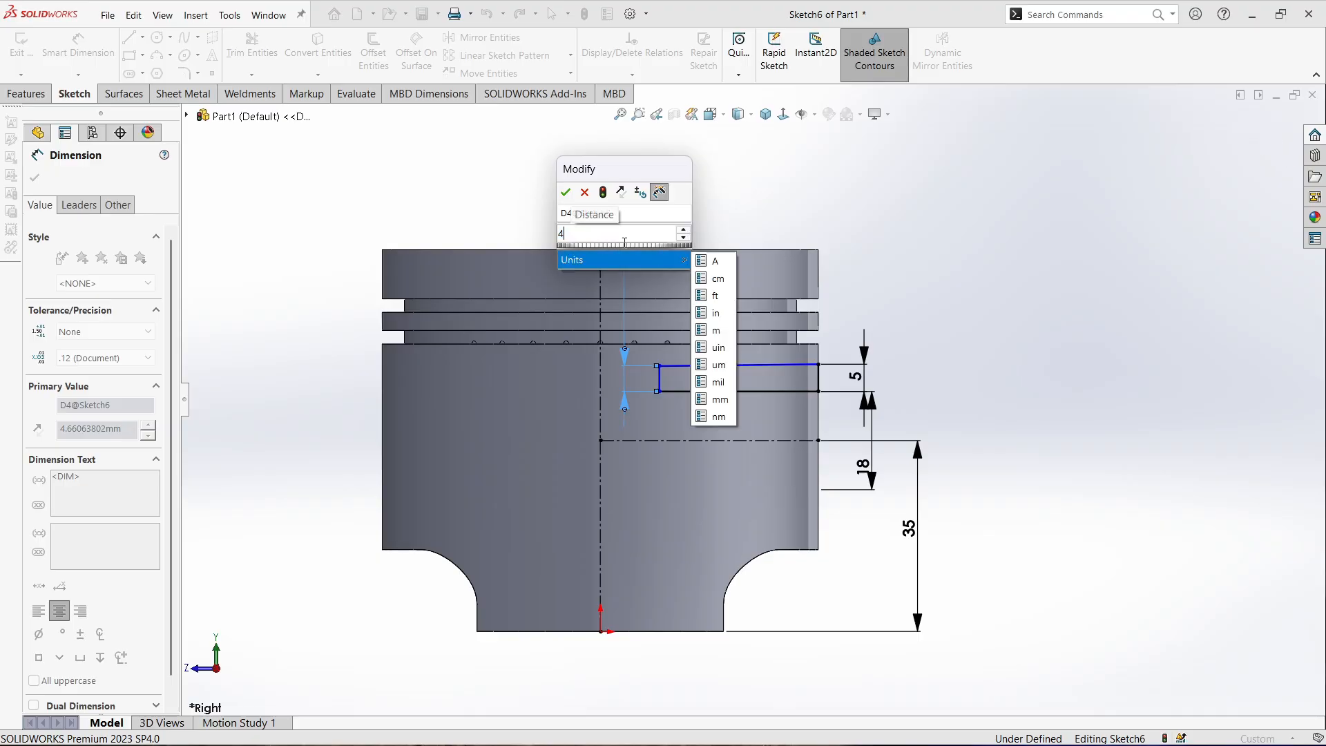
pyautogui.click(566, 193)
pyautogui.scroll(-3, 749, 380)
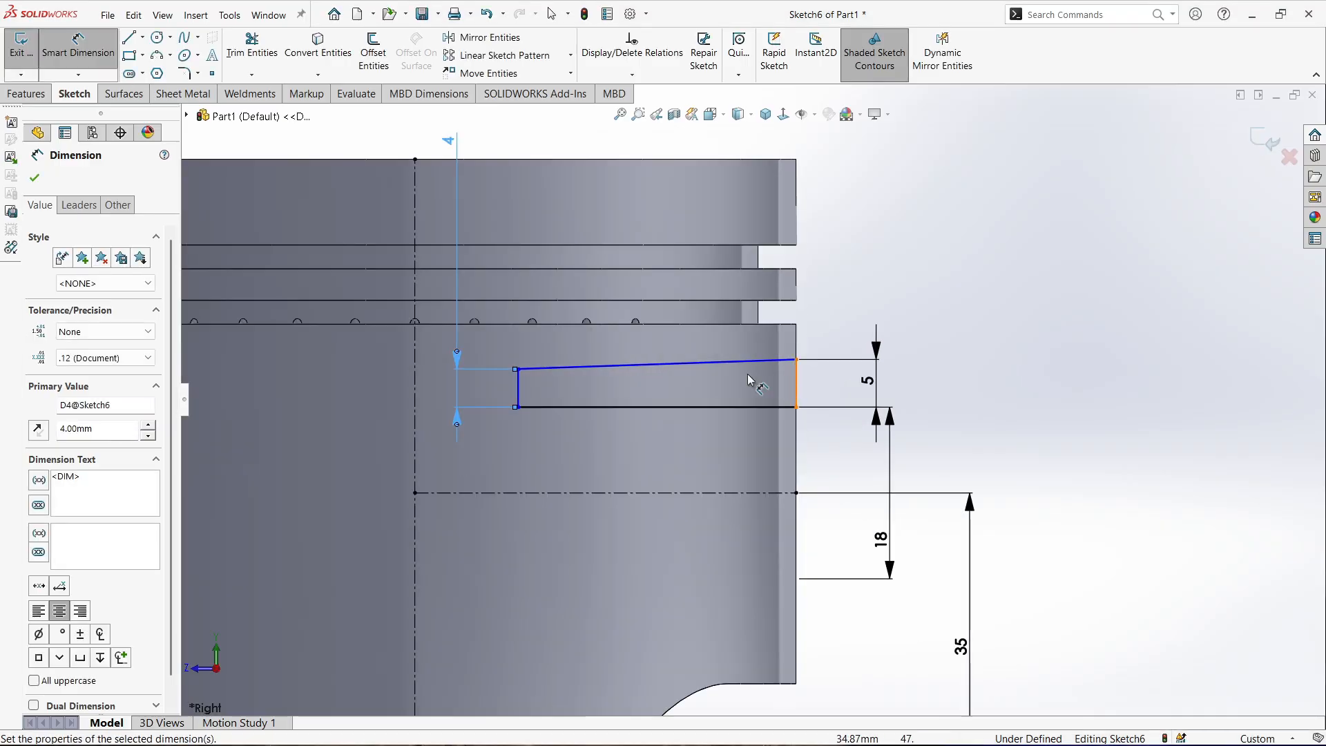
pyautogui.click(668, 409)
pyautogui.scroll(2, 673, 417)
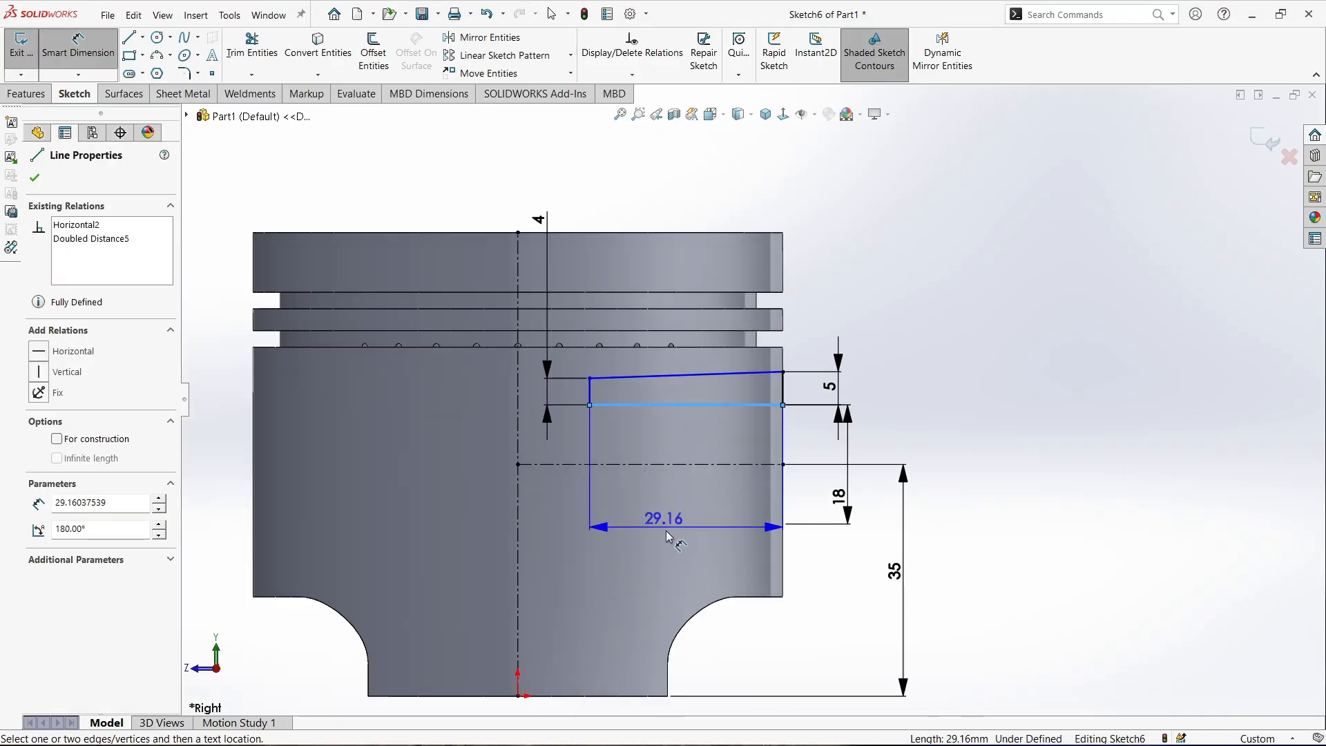
pyautogui.click(844, 585)
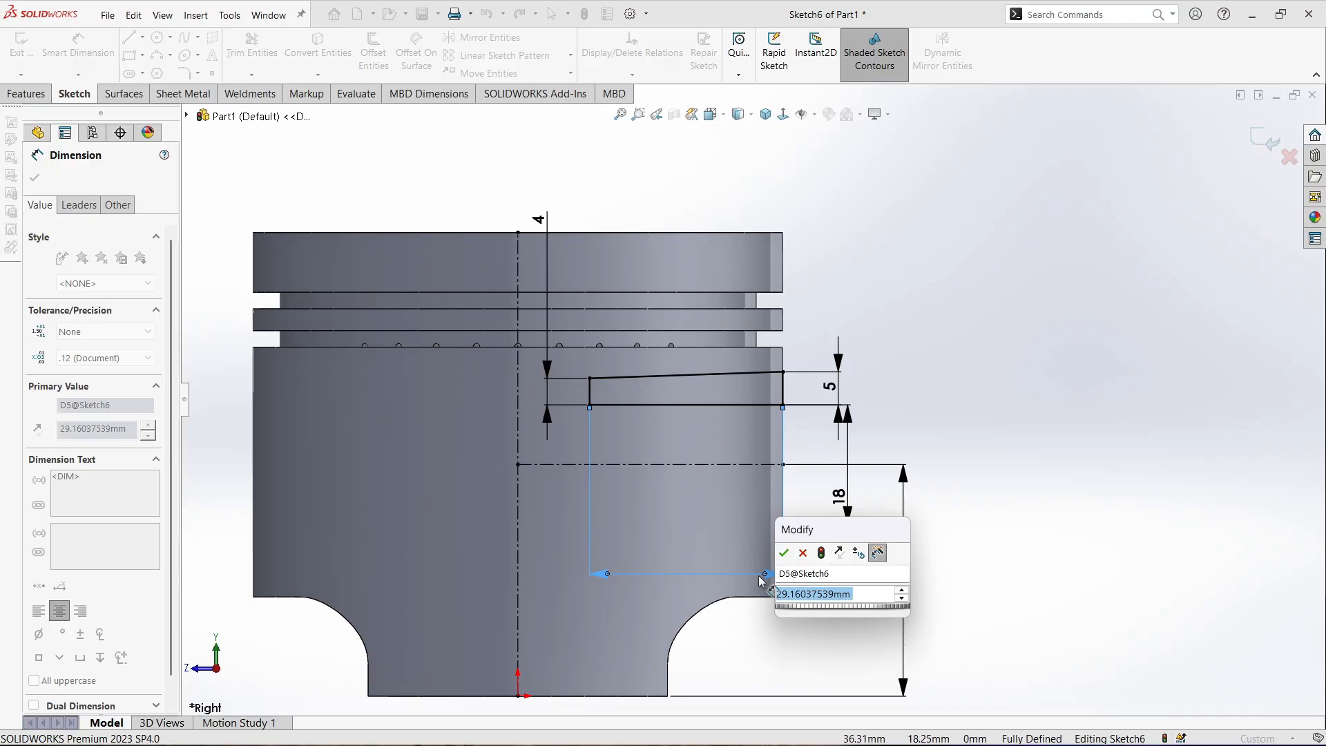
pyautogui.click(804, 552)
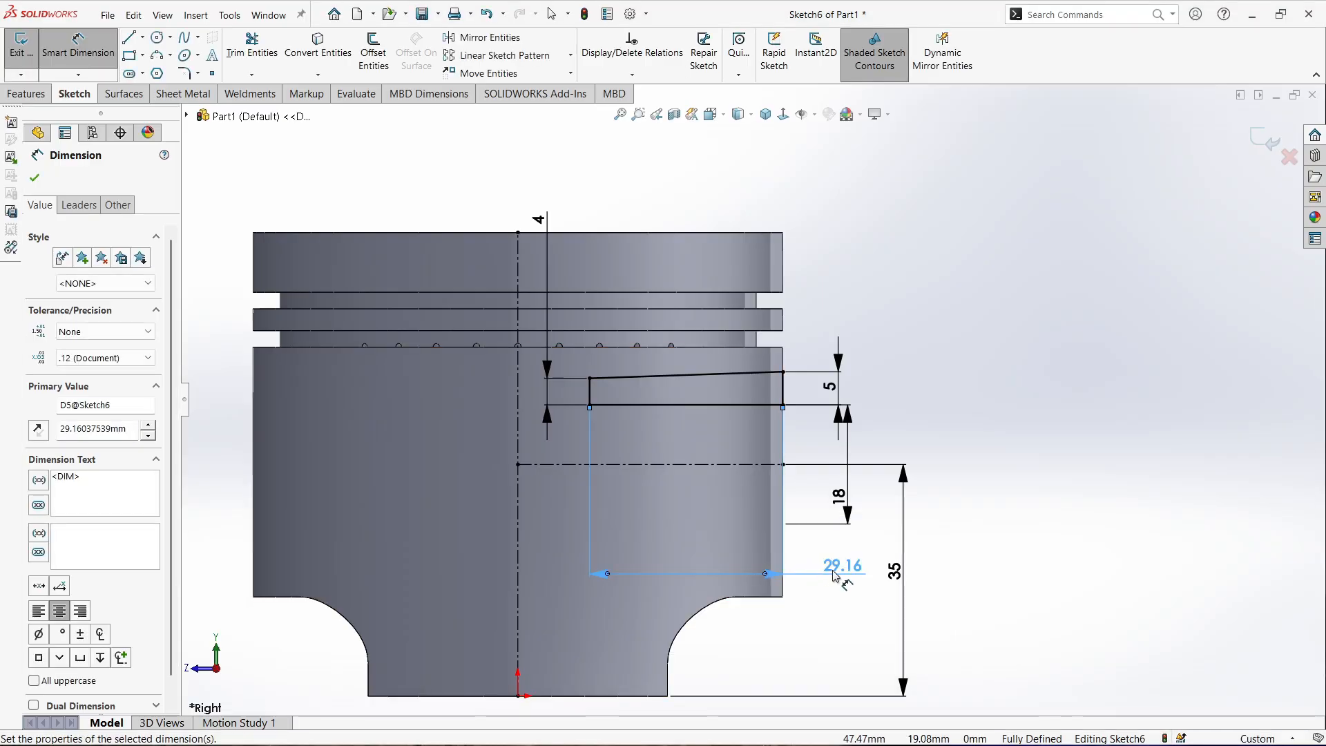
pyautogui.press('Delete')
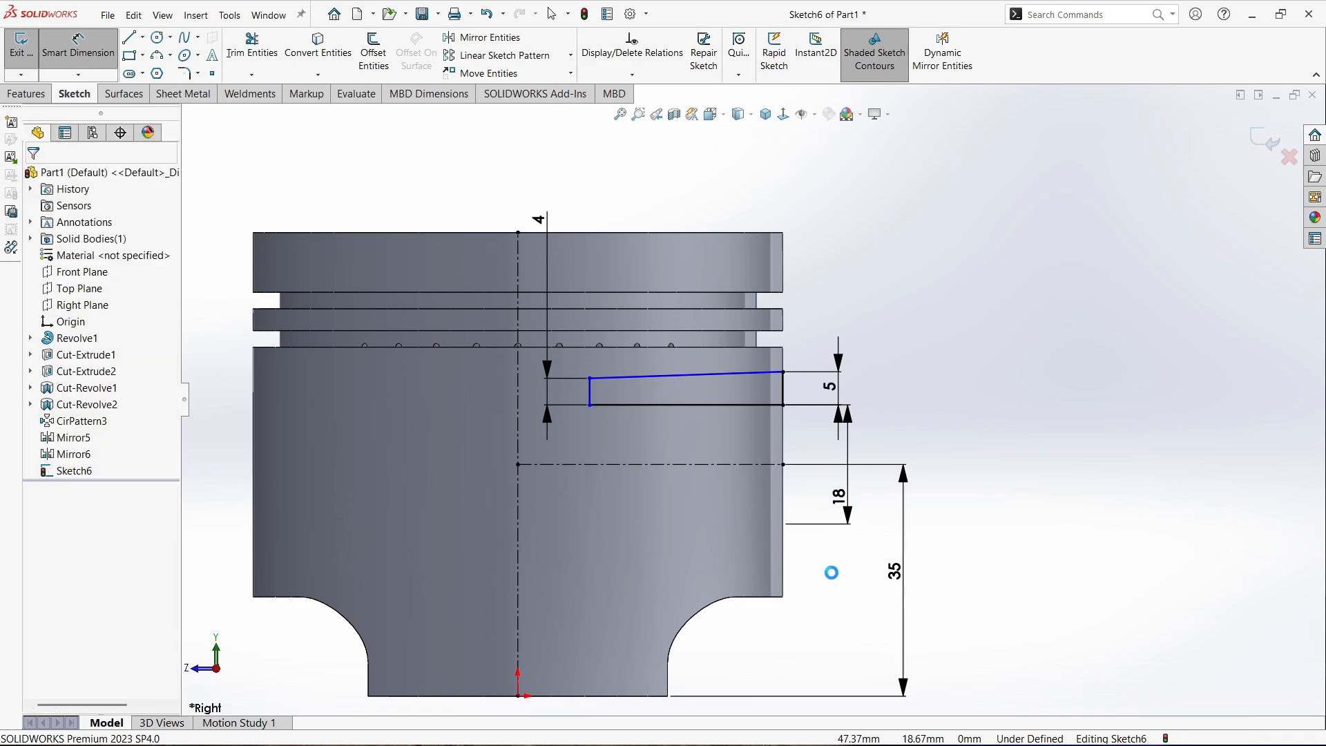
# Add a 20 mm dimension from the profile's inner vertical side, doubled about the vertical centerline
pyautogui.click(590, 399)
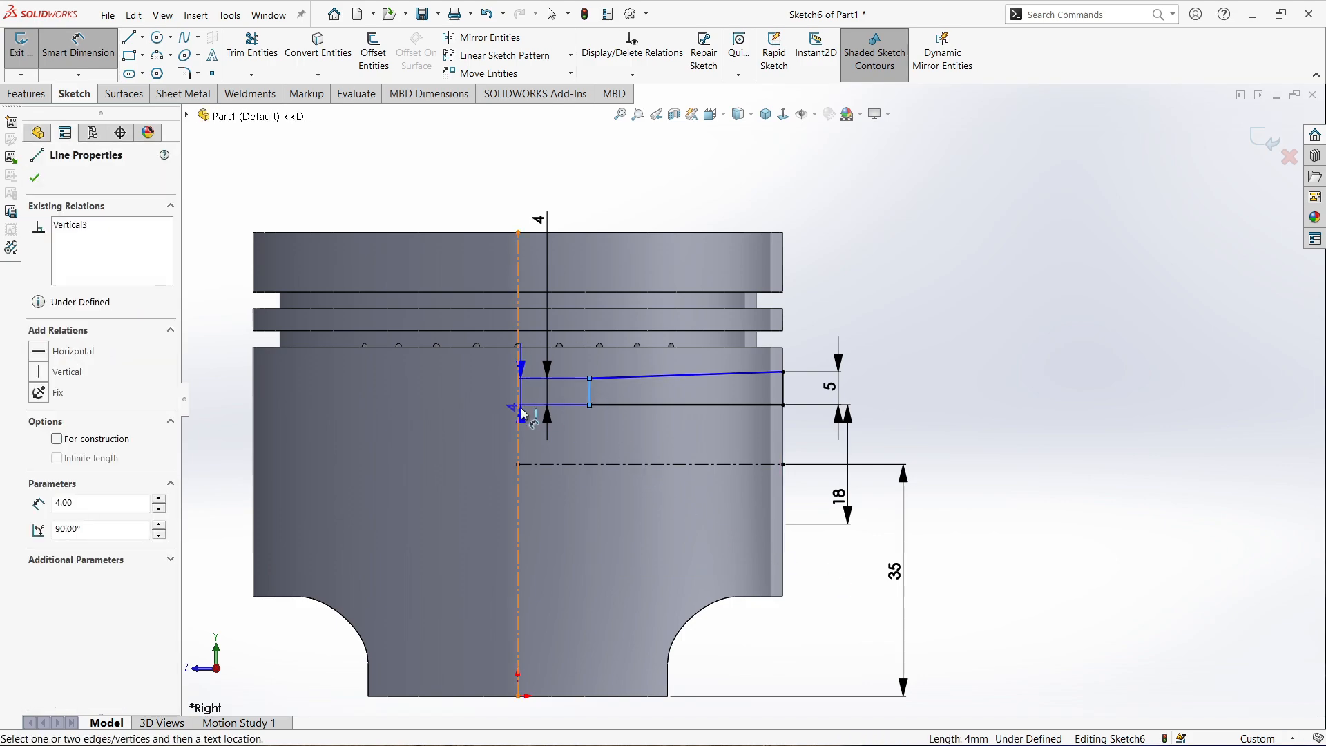
pyautogui.click(519, 404)
pyautogui.click(495, 175)
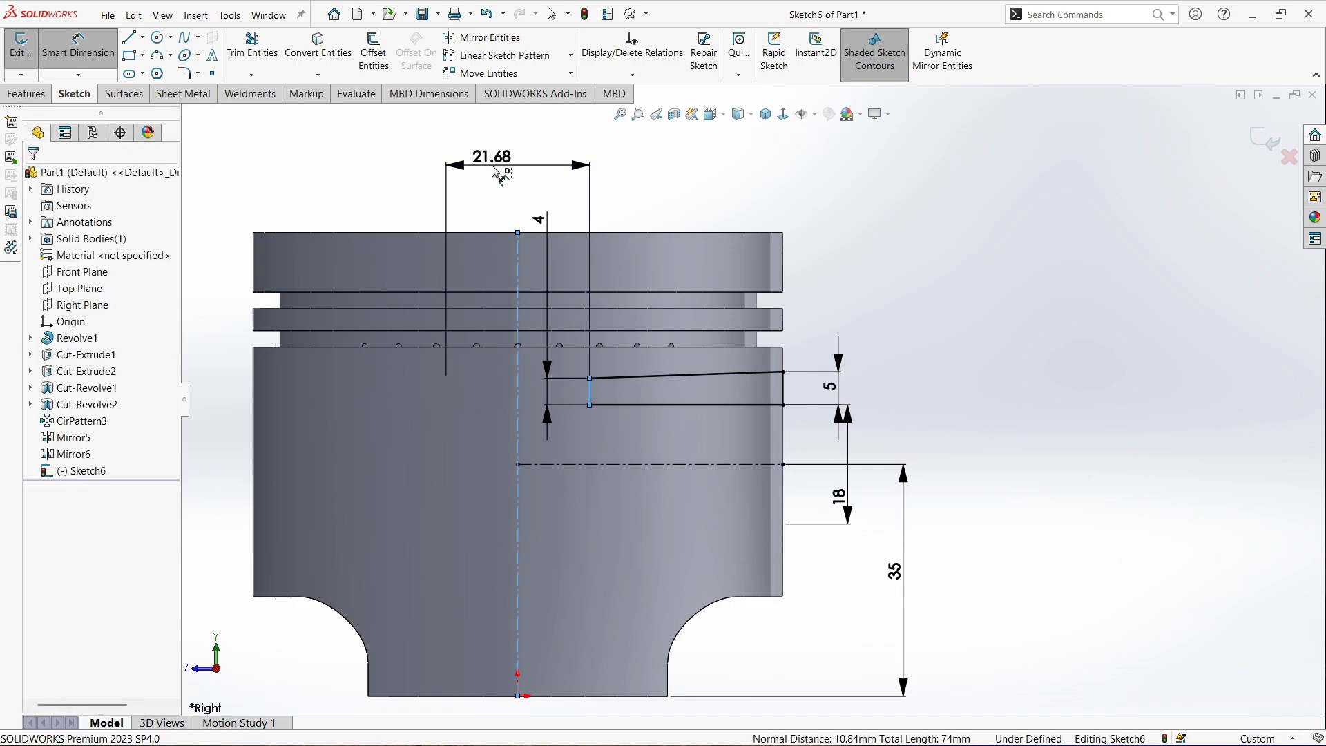
pyautogui.write('22')
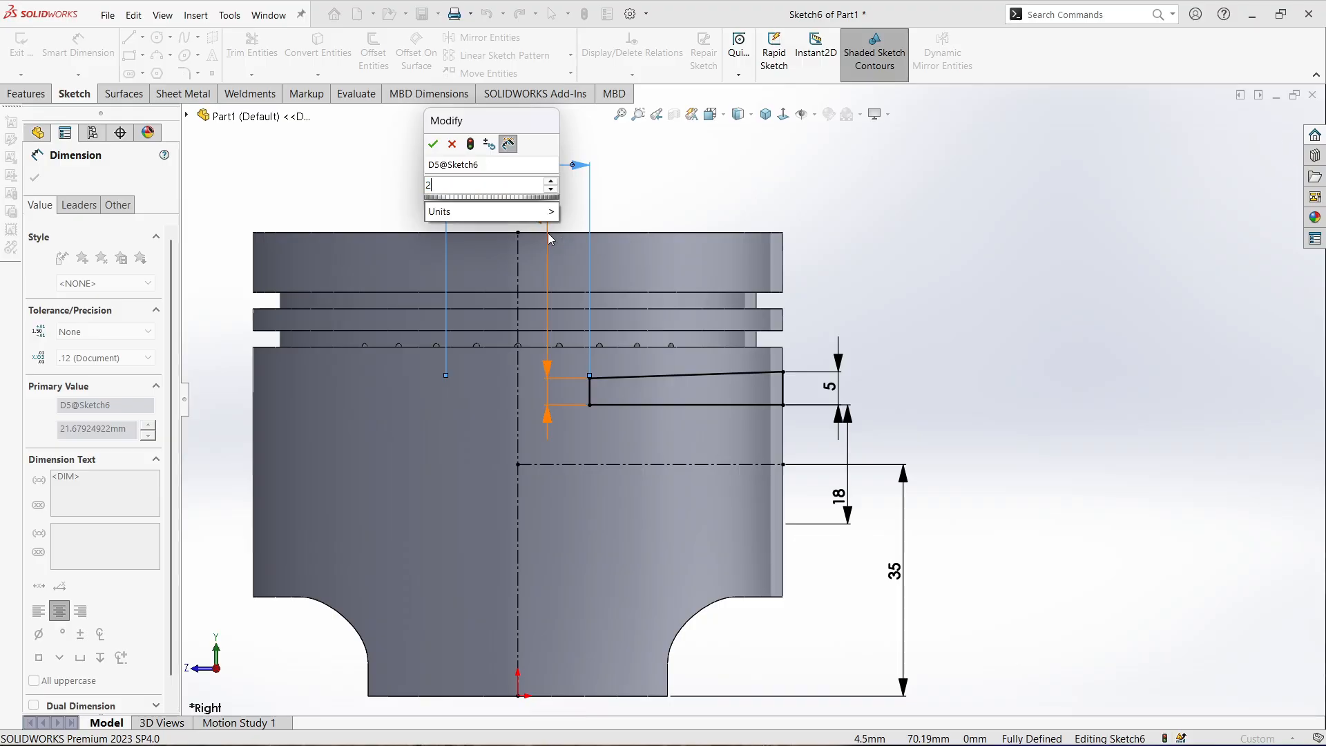
pyautogui.click(433, 145)
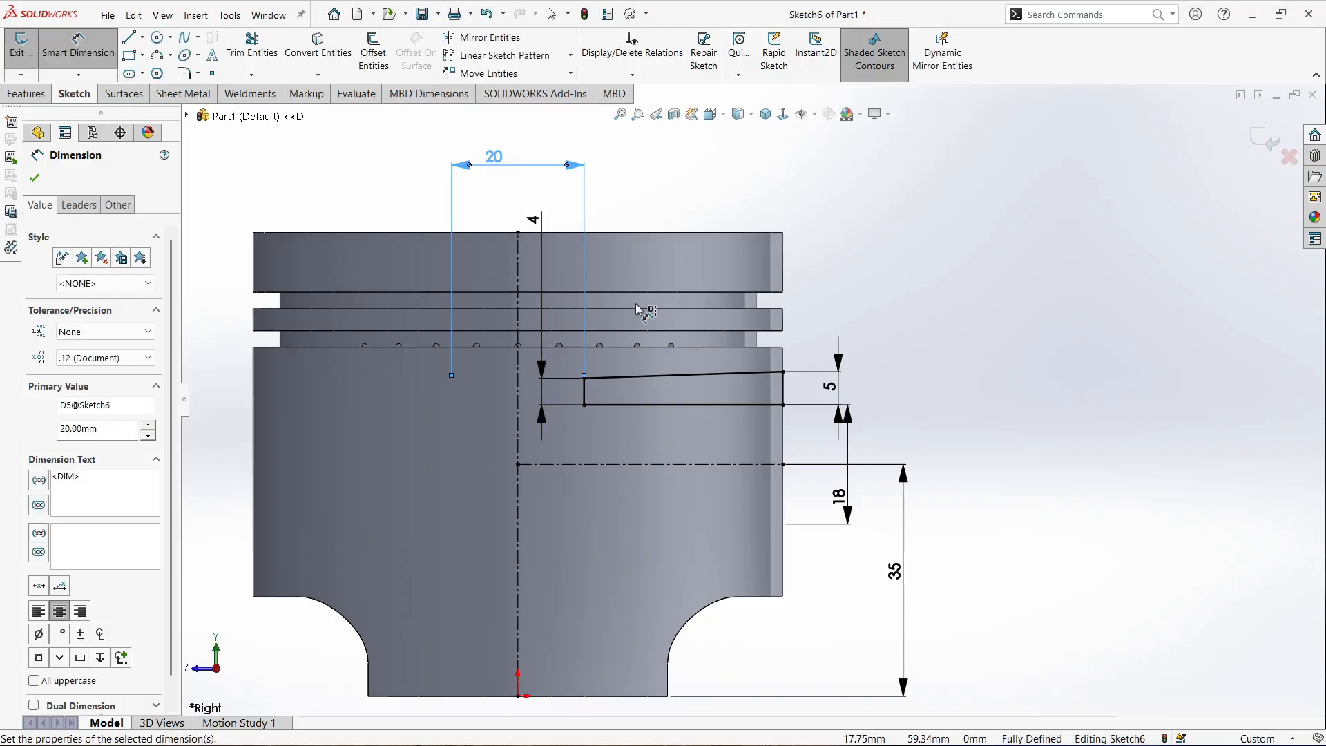
# Mirror the four lines of the closed side profile about the vertical centerline, keeping the original
pyautogui.scroll(2, 756, 391)
pyautogui.scroll(-1, 525, 184)
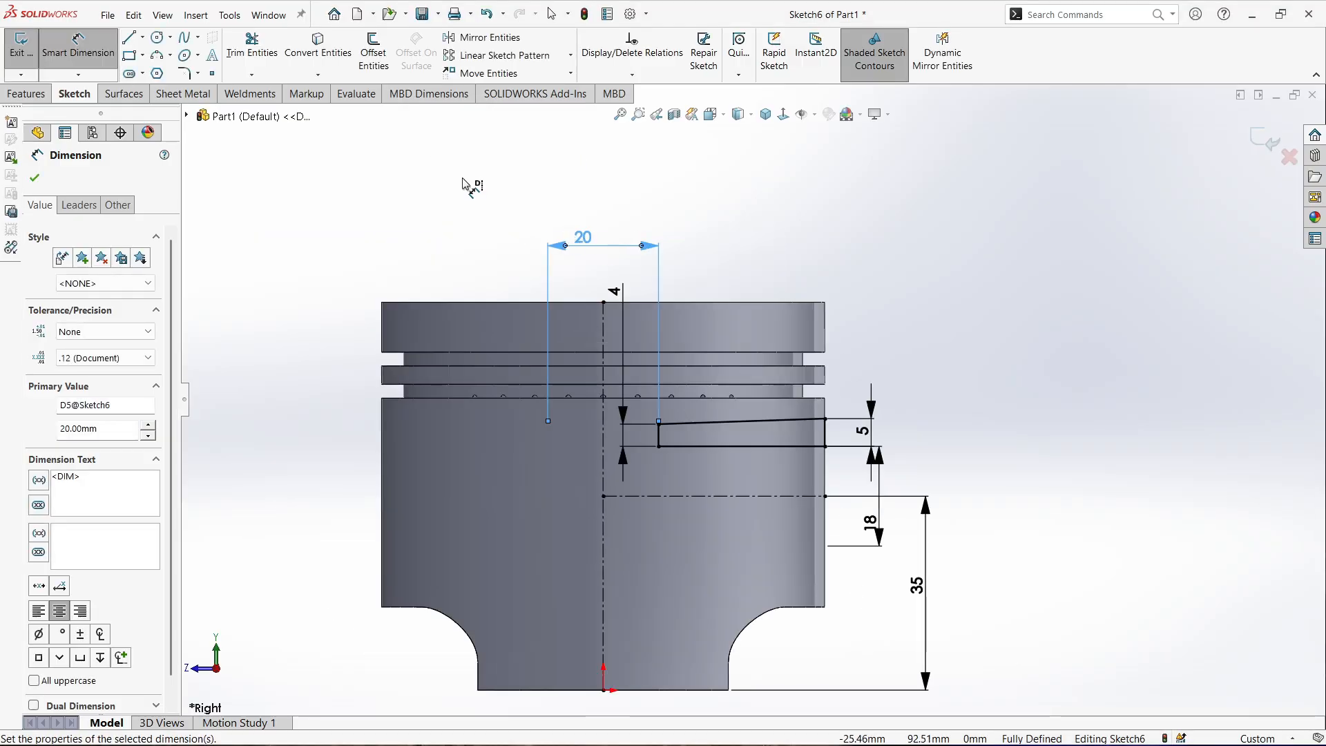
pyautogui.click(458, 40)
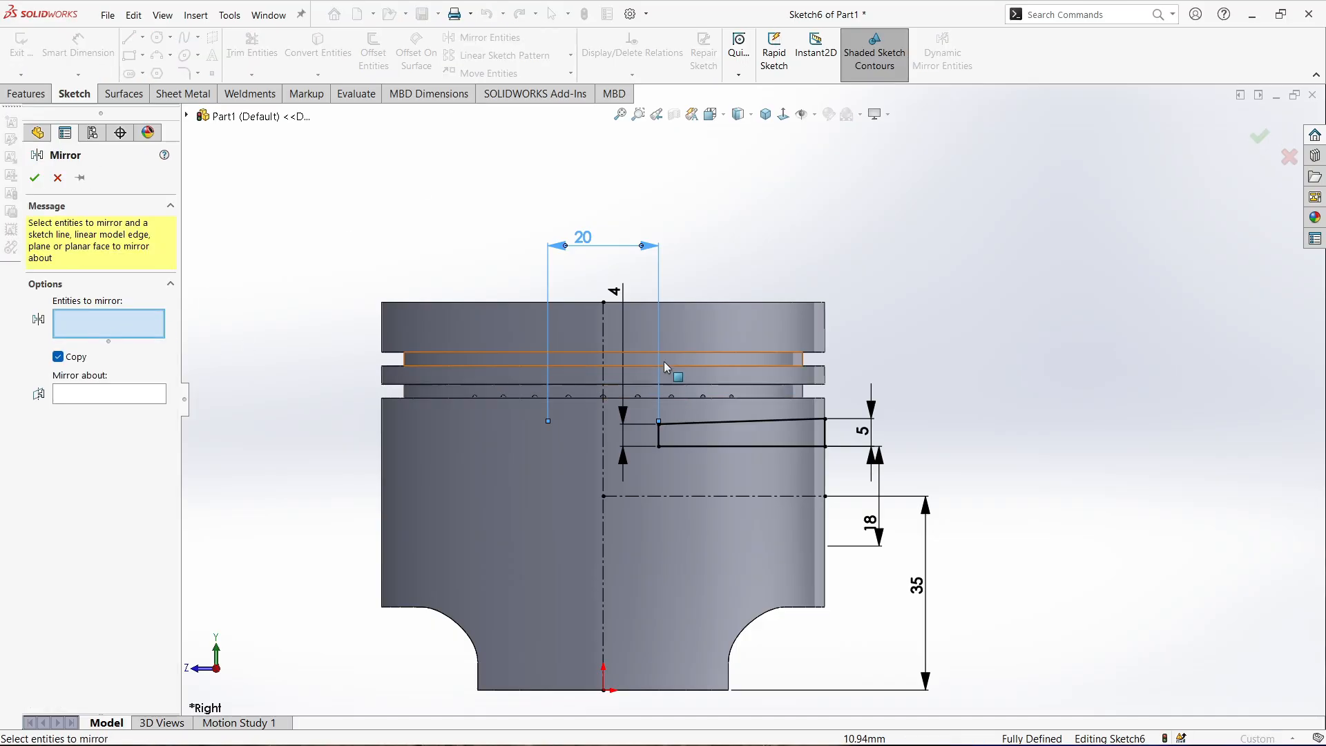
pyautogui.moveTo(637, 308); pyautogui.dragTo(842, 476)
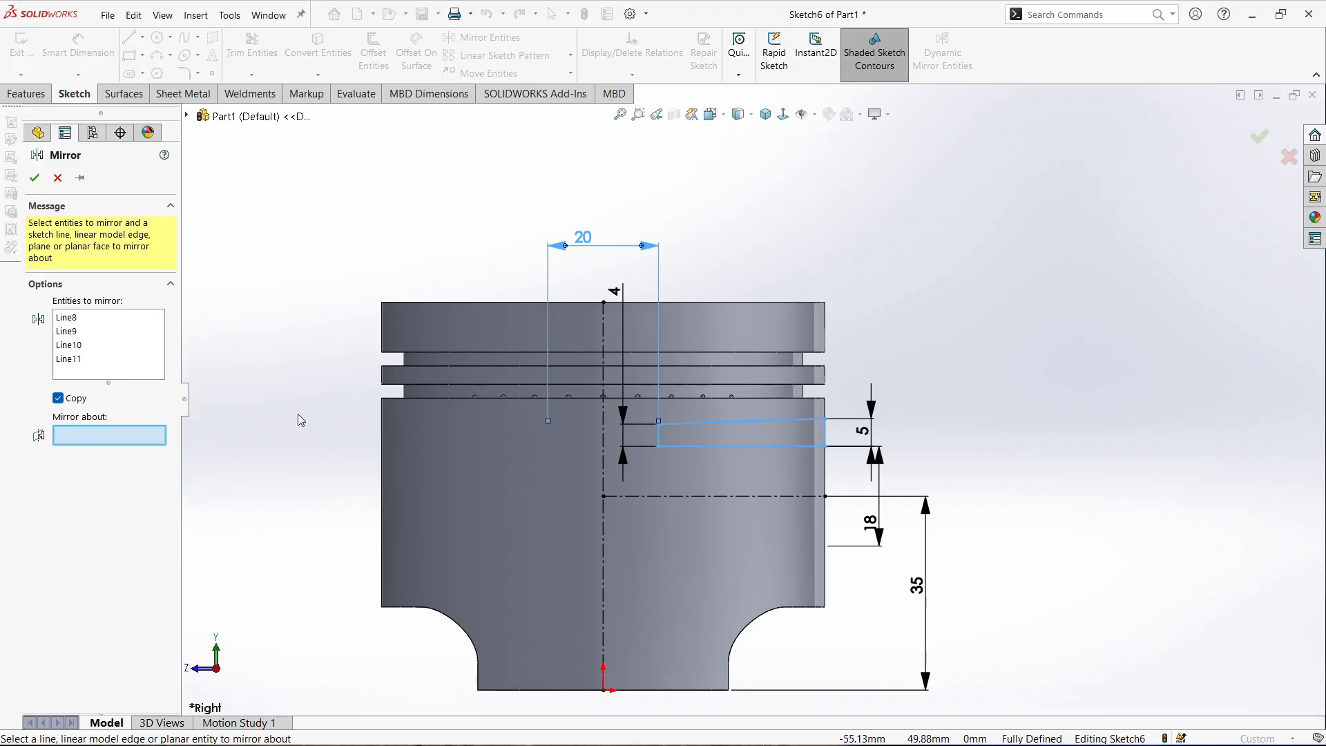
pyautogui.click(604, 374)
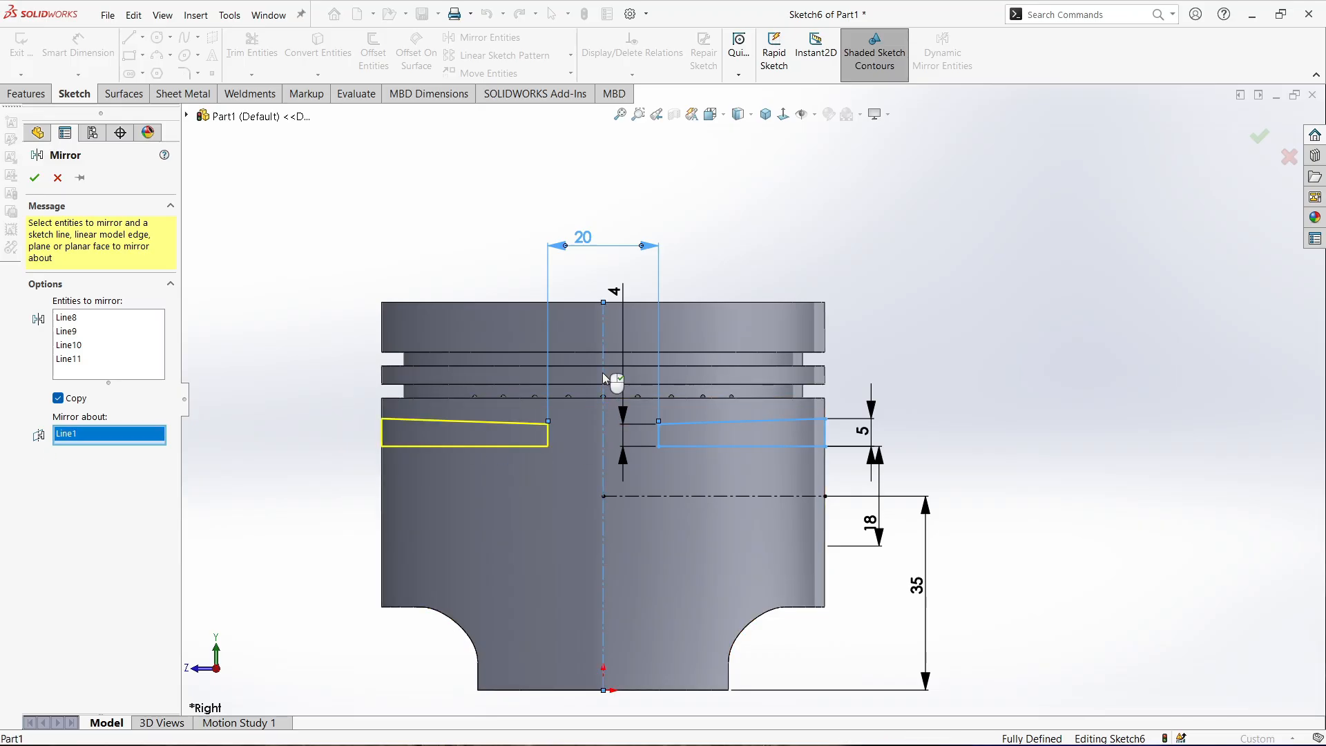
pyautogui.click(34, 179)
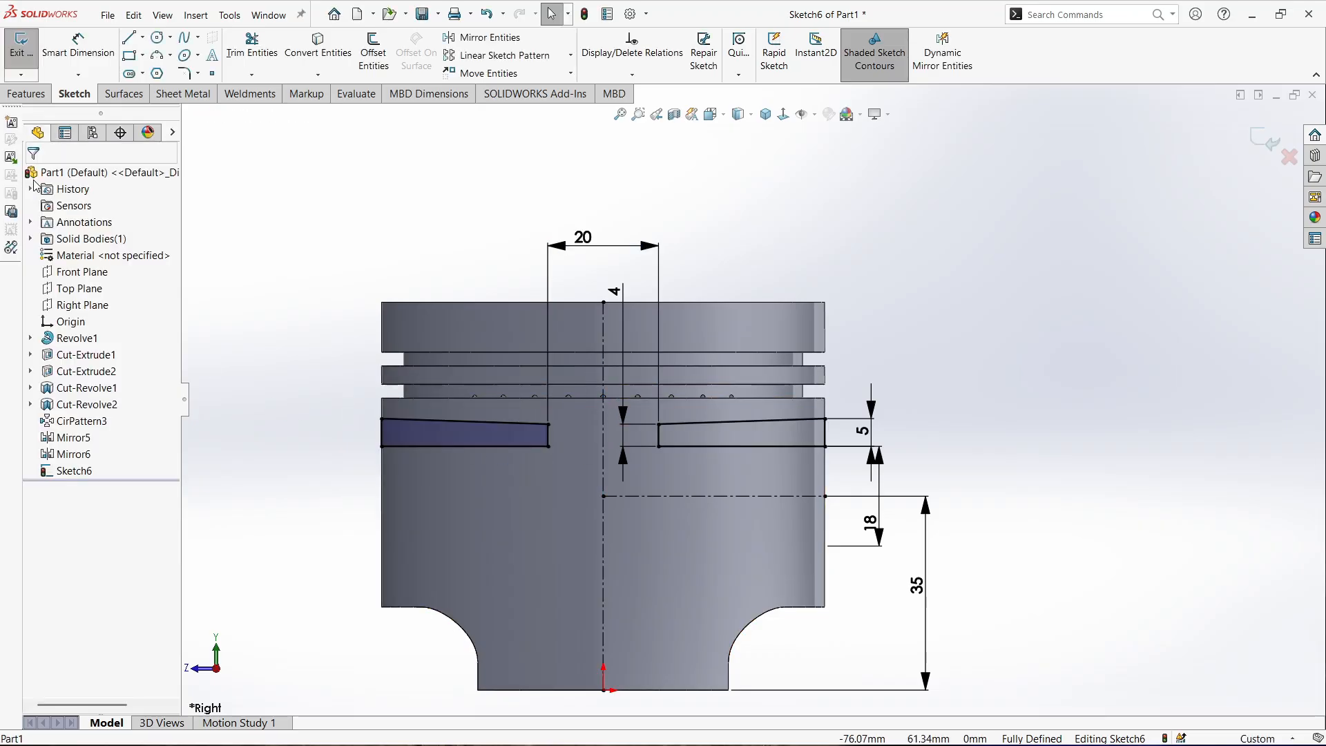
# Revolve both side profiles 360° around the horizontal centerline, merged with the piston body, to form the pin bosses
pyautogui.press('z')
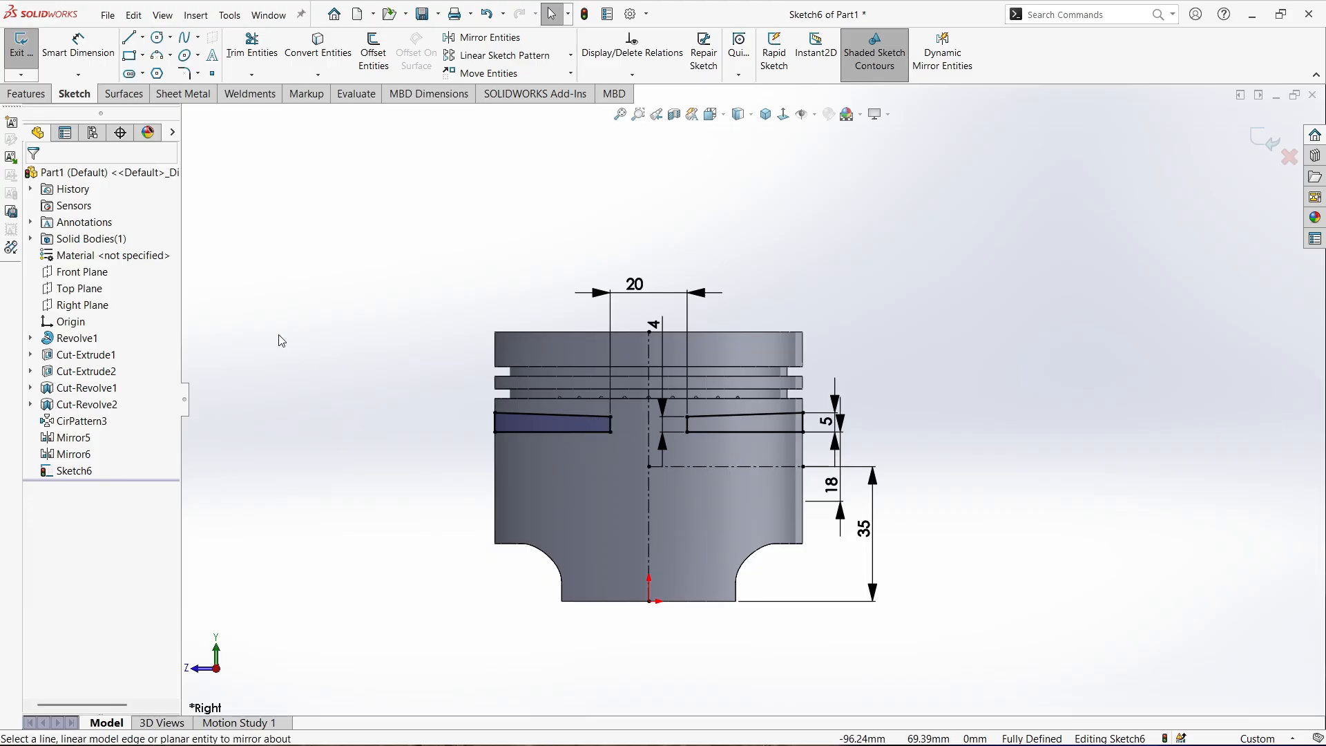
pyautogui.press('f')
pyautogui.click(31, 93)
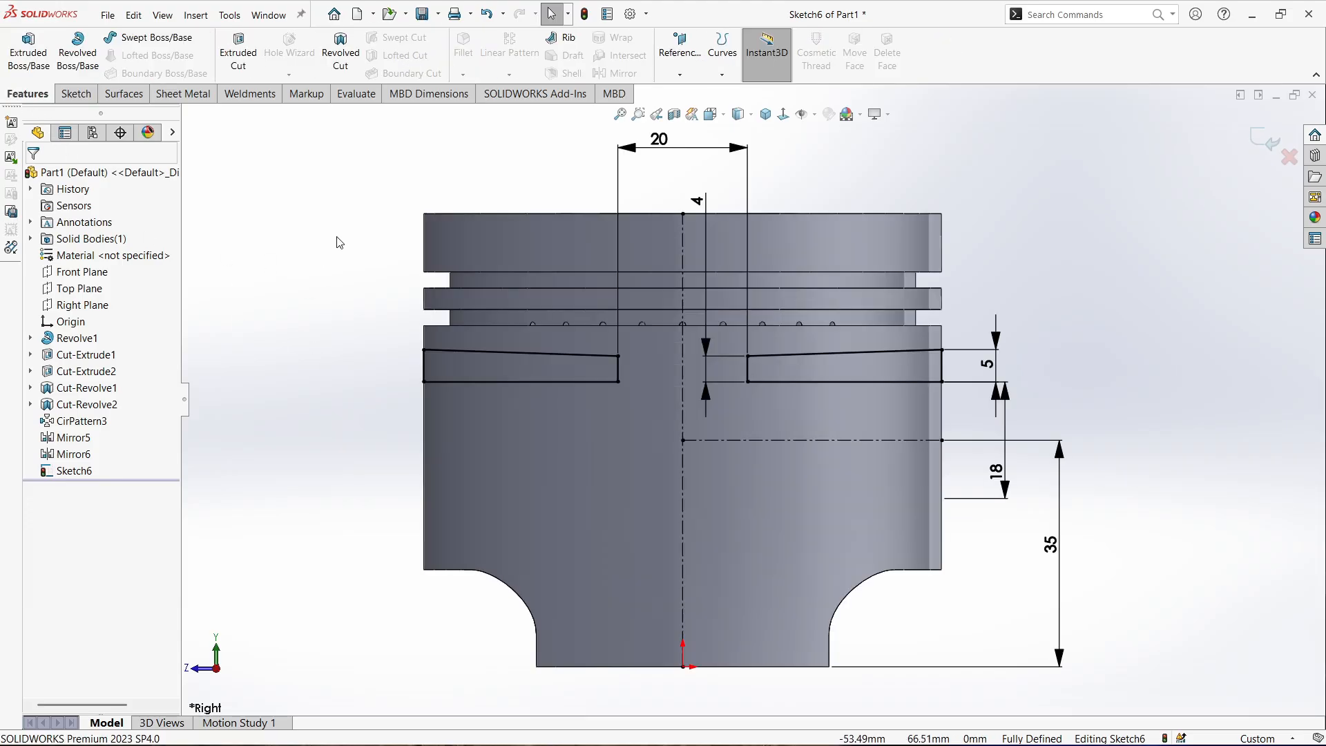
pyautogui.click(77, 49)
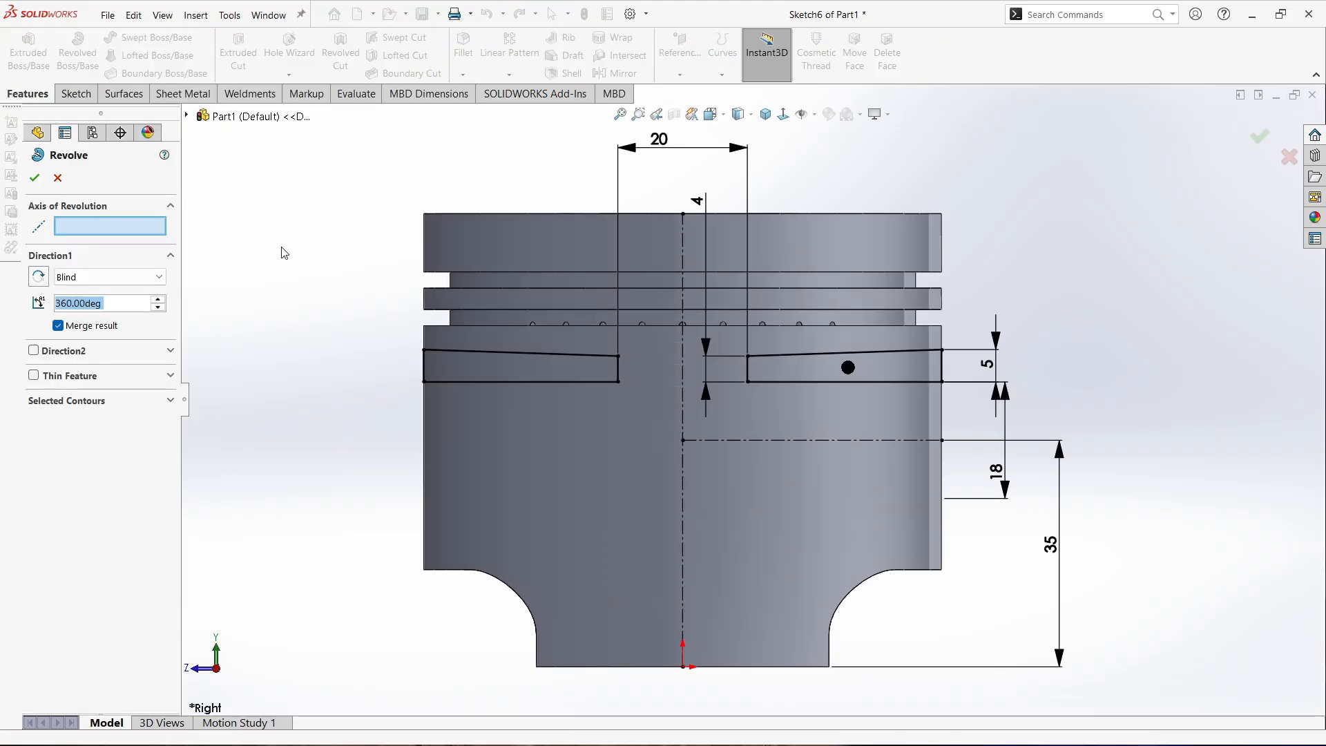
pyautogui.click(743, 428)
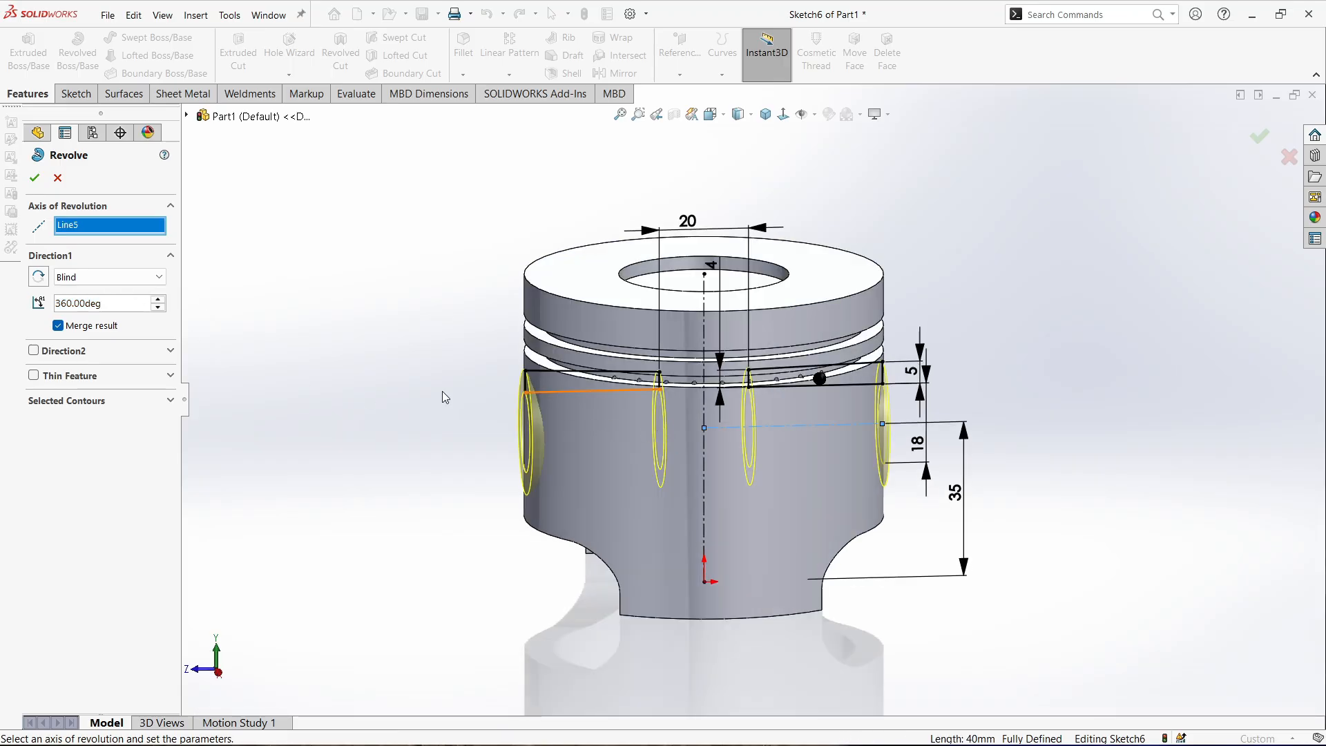
pyautogui.click(34, 178)
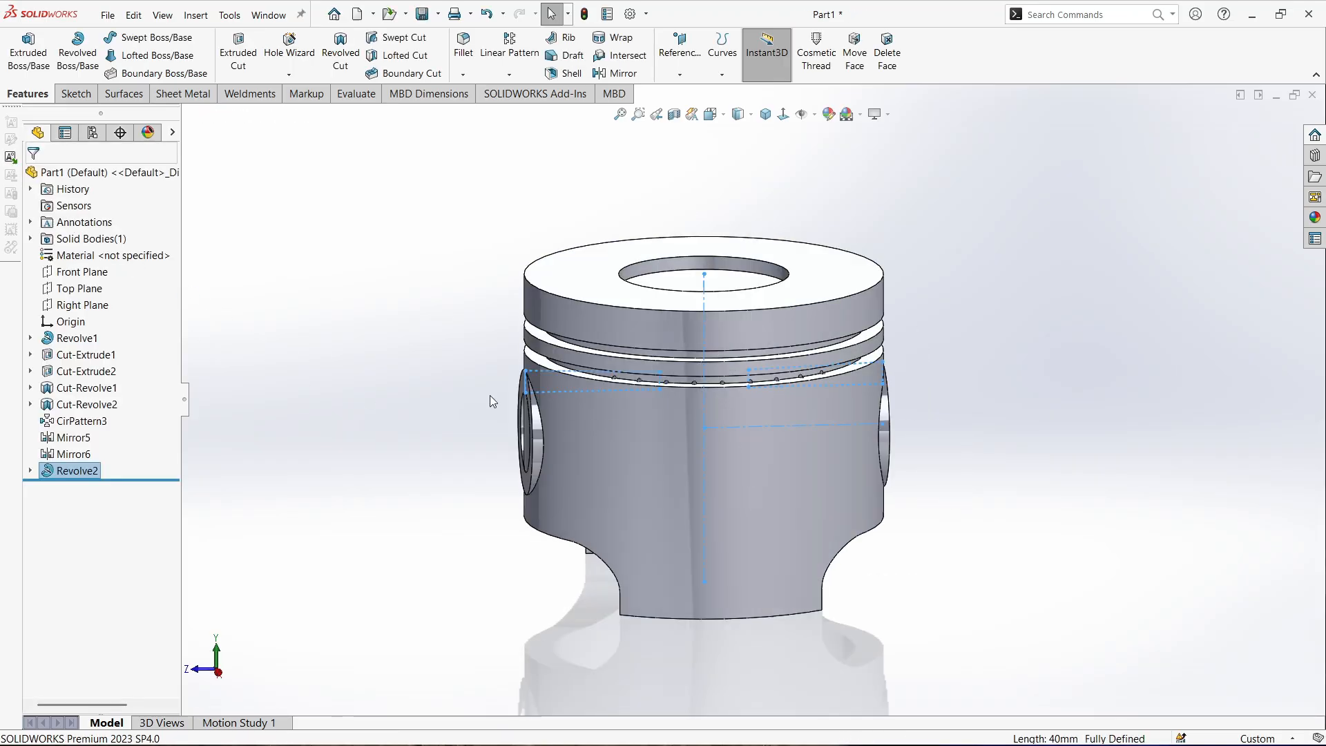
# Start a sketch on the Right Plane and draw a corner rectangle about 9.7 by 33 mm against the piston's left outer edge
pyautogui.moveTo(491, 395); pyautogui.dragTo(636, 405, button='middle')
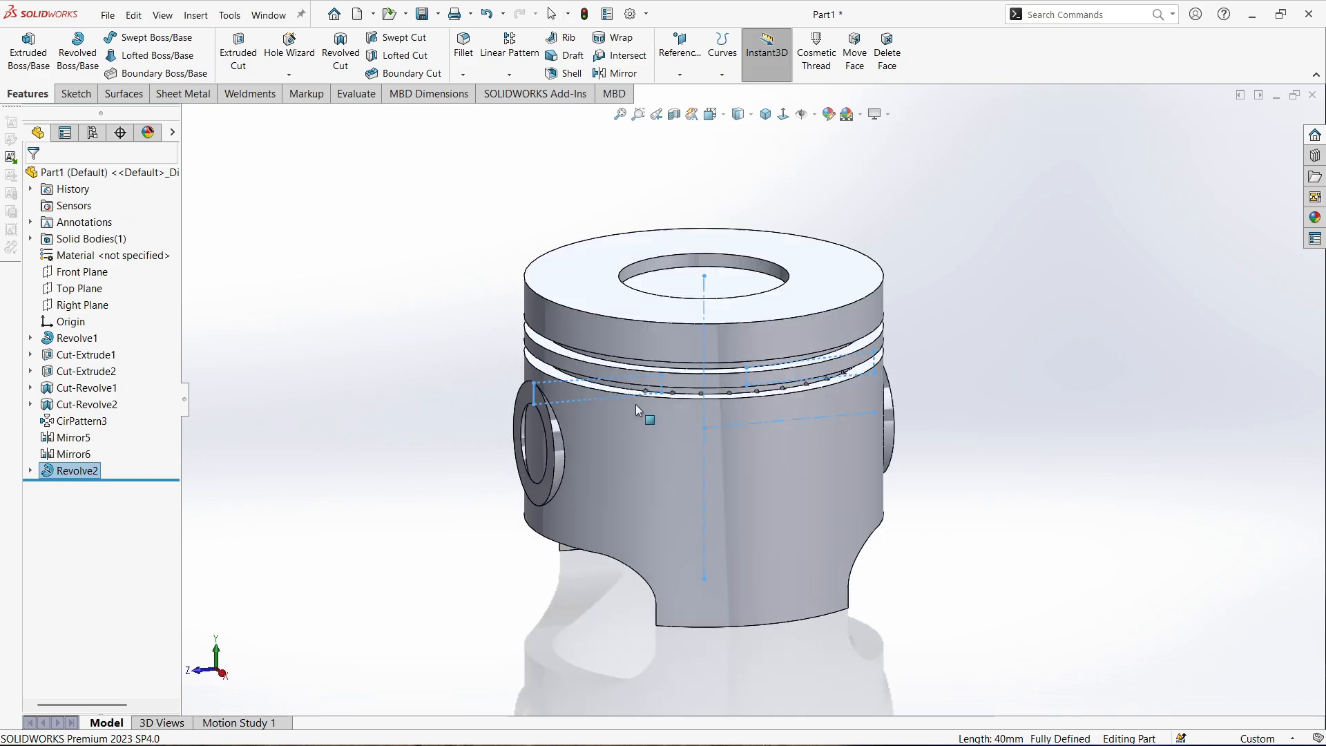
pyautogui.press('f')
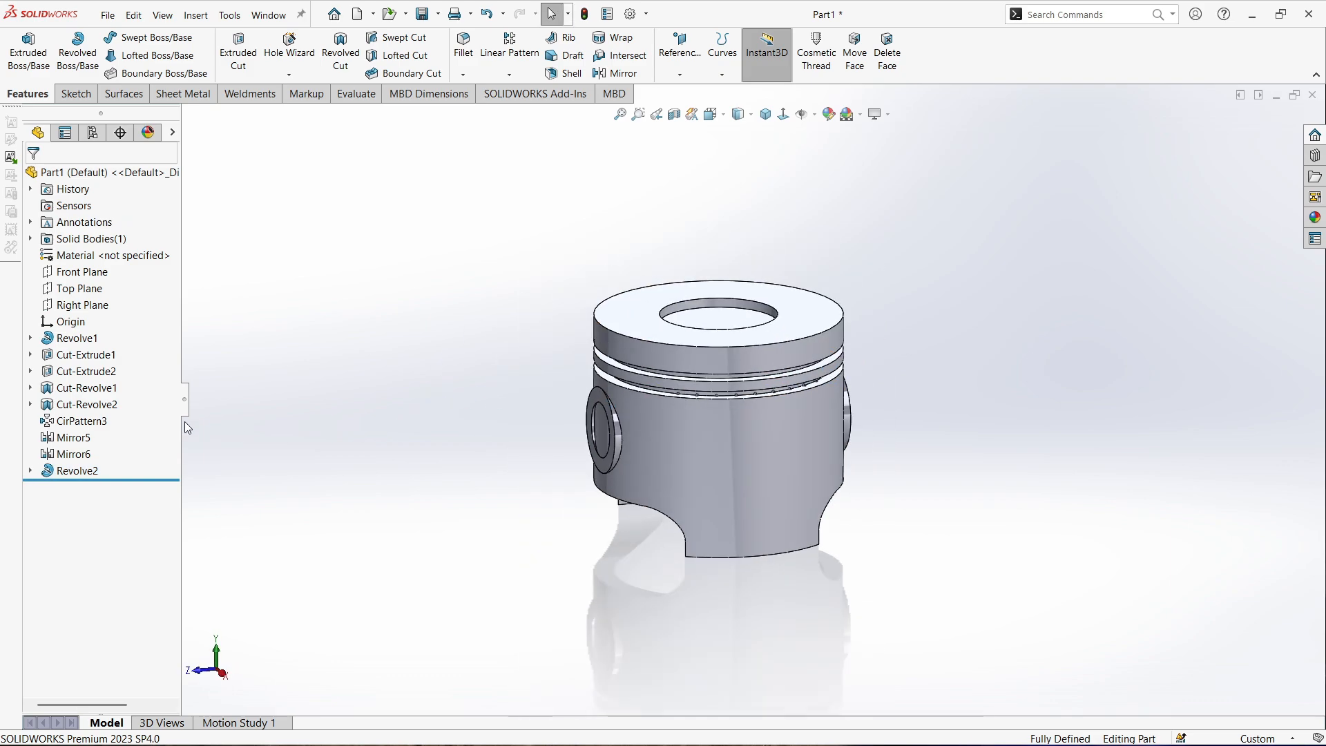
pyautogui.click(82, 305)
pyautogui.click(98, 284)
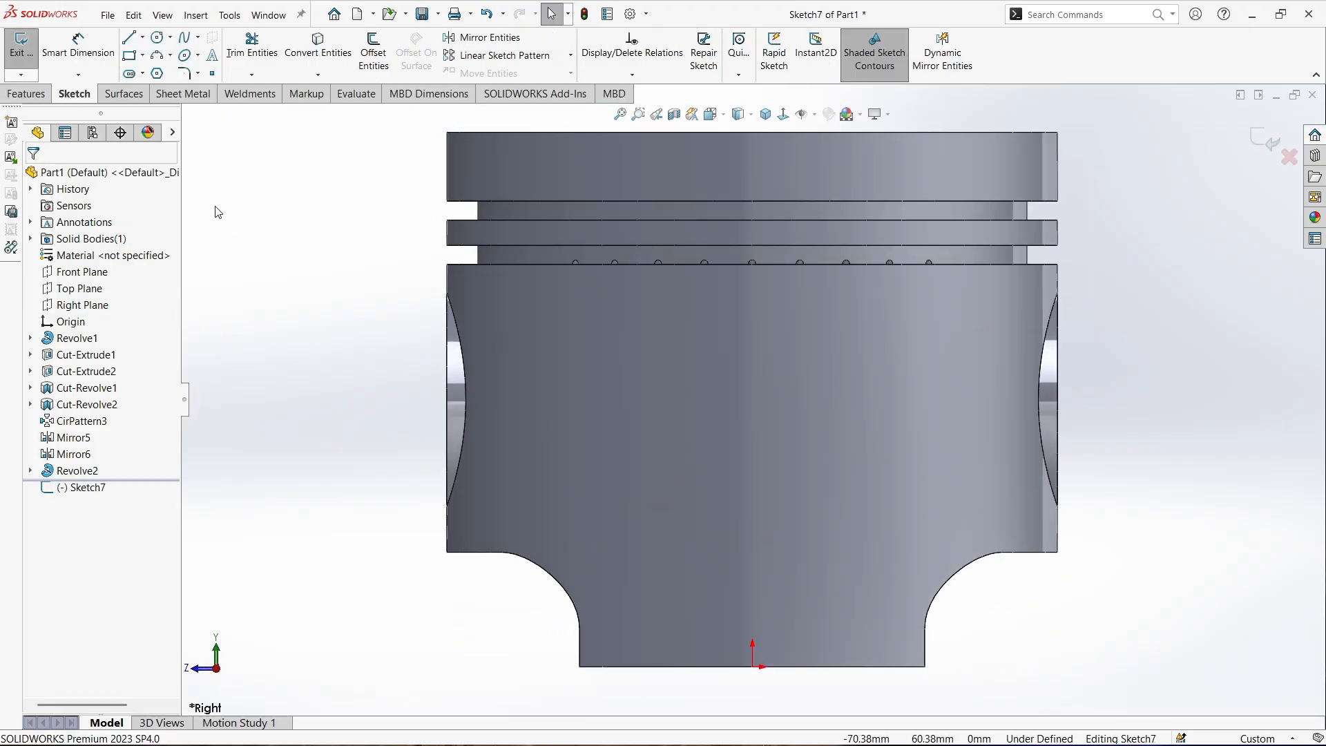
pyautogui.click(129, 55)
pyautogui.click(447, 278)
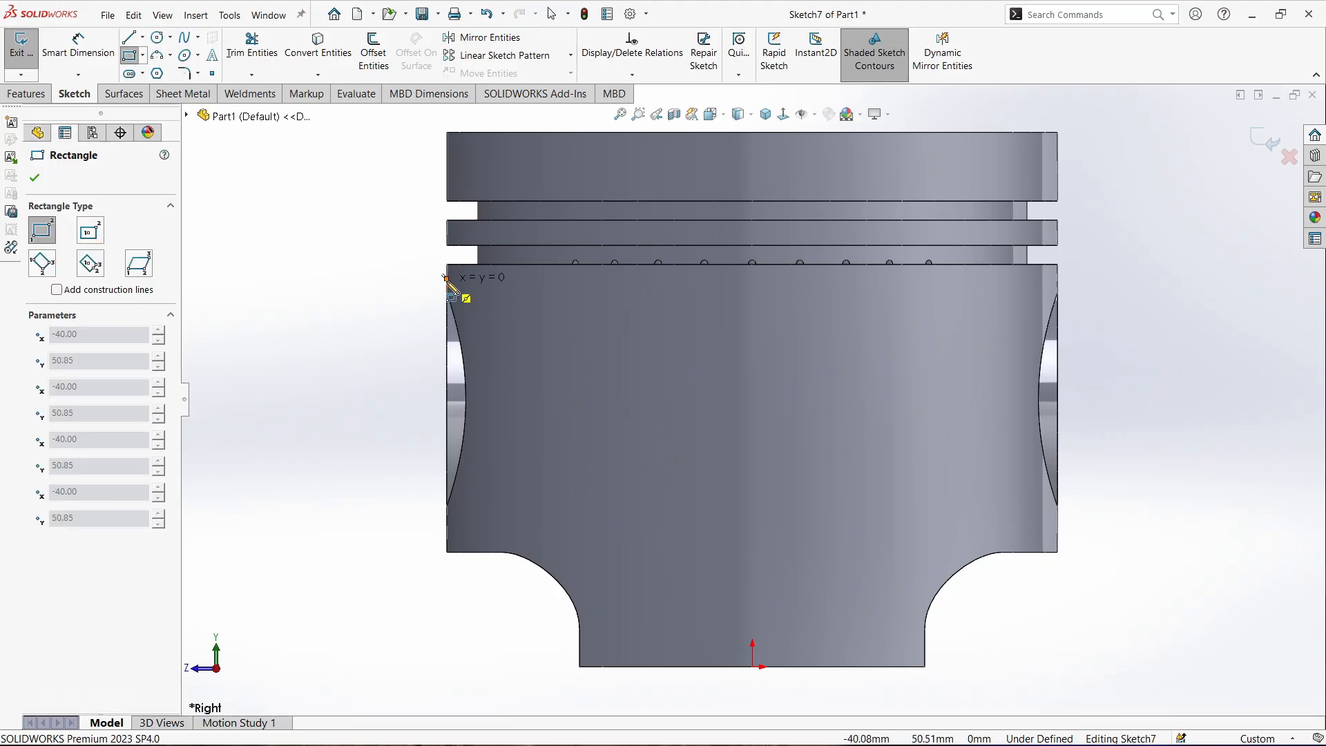
pyautogui.click(522, 530)
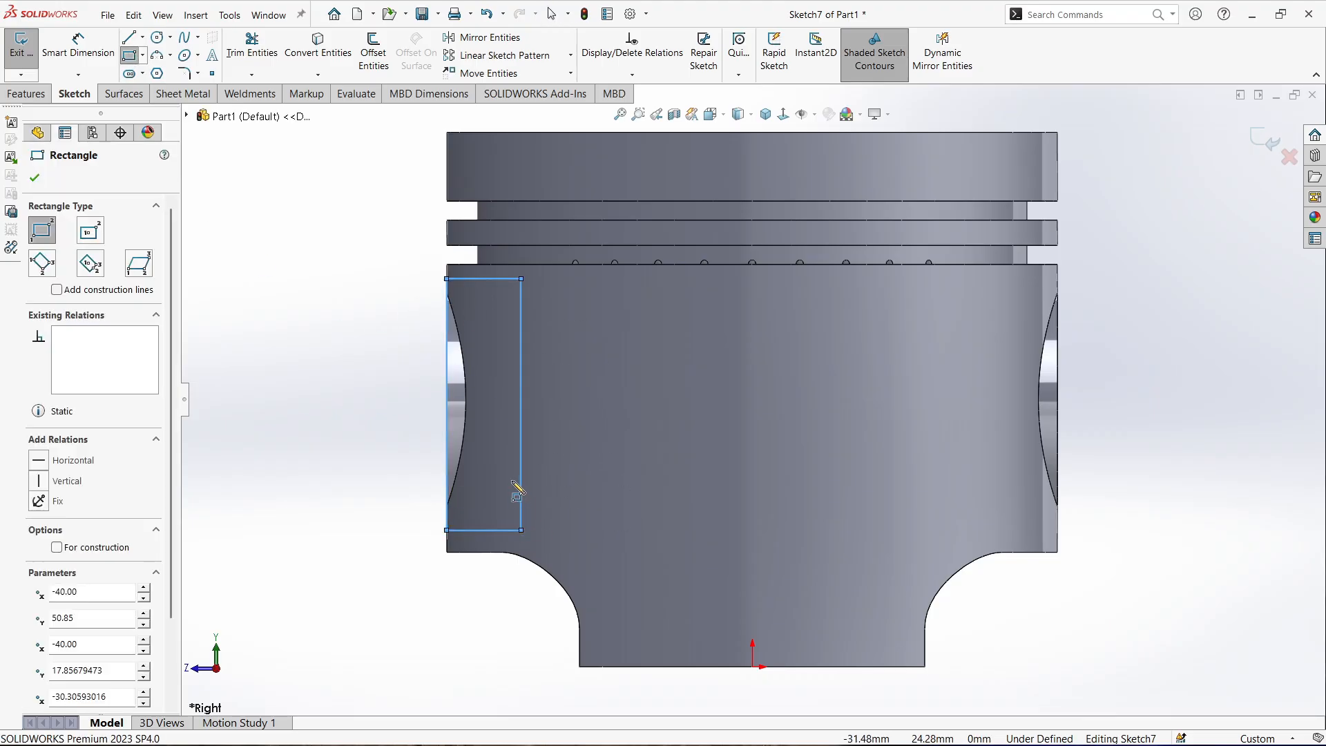
# Draw a vertical centerline from the origin to the piston's top edge
pyautogui.click(129, 37)
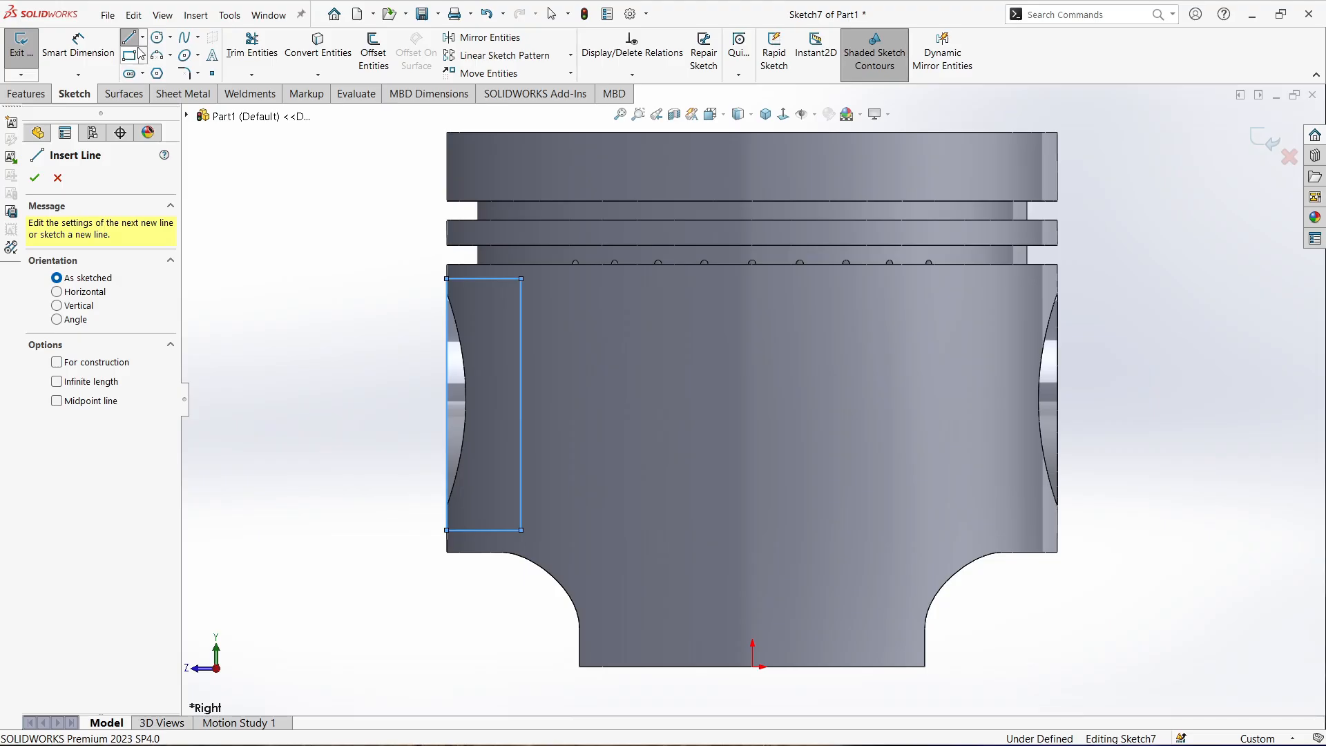
pyautogui.click(142, 37)
pyautogui.click(143, 78)
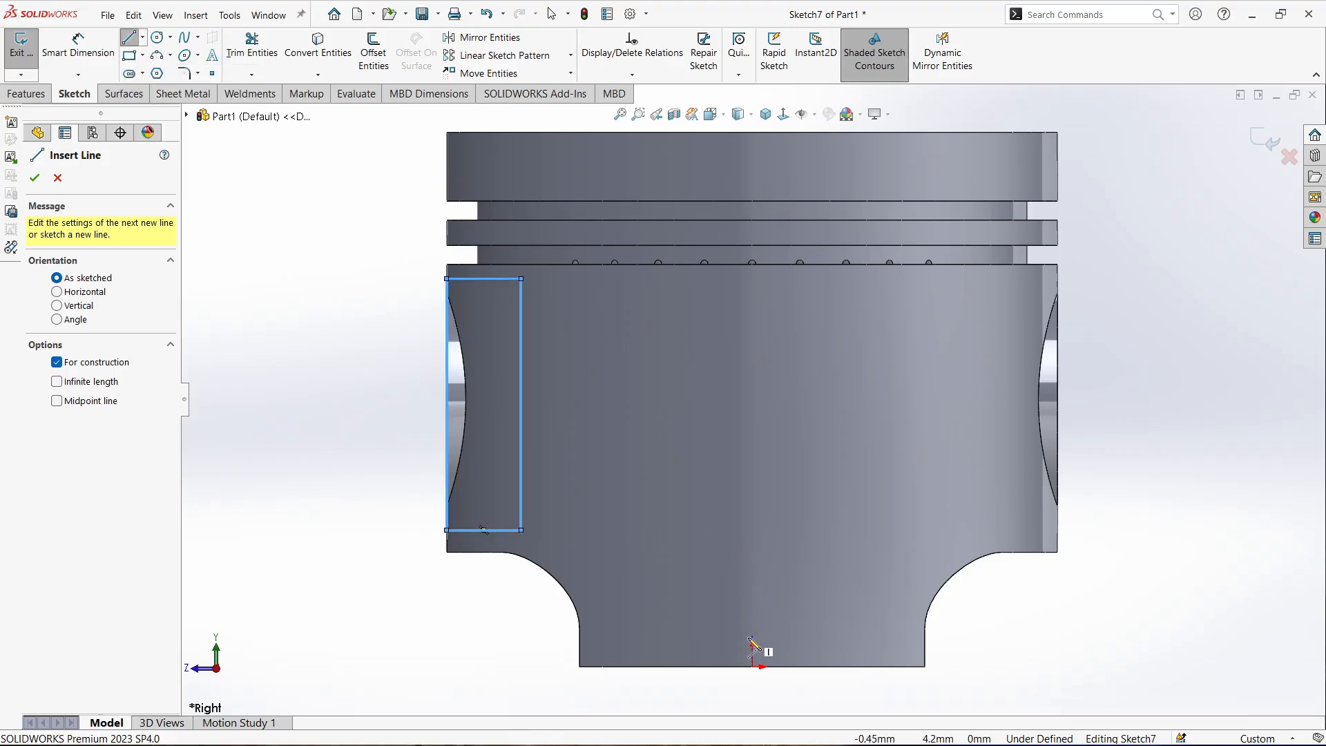
pyautogui.click(752, 667)
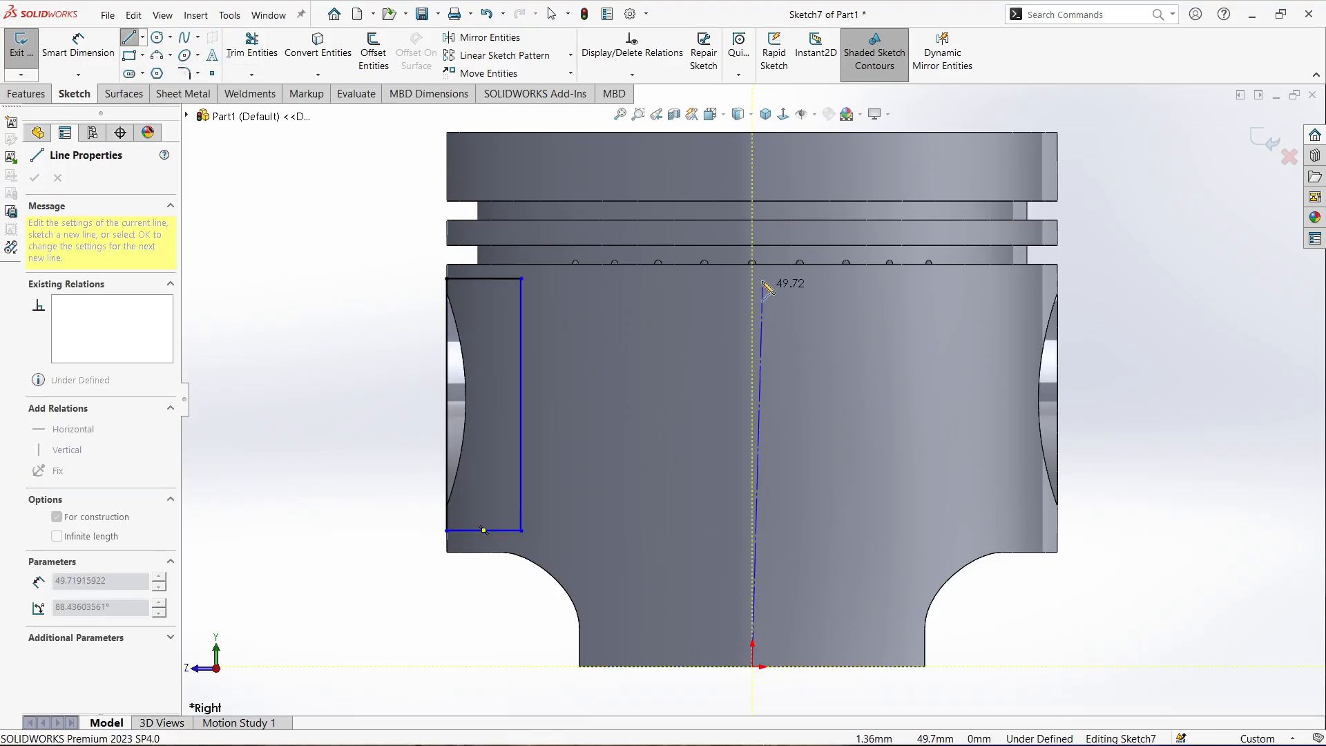
pyautogui.click(752, 133)
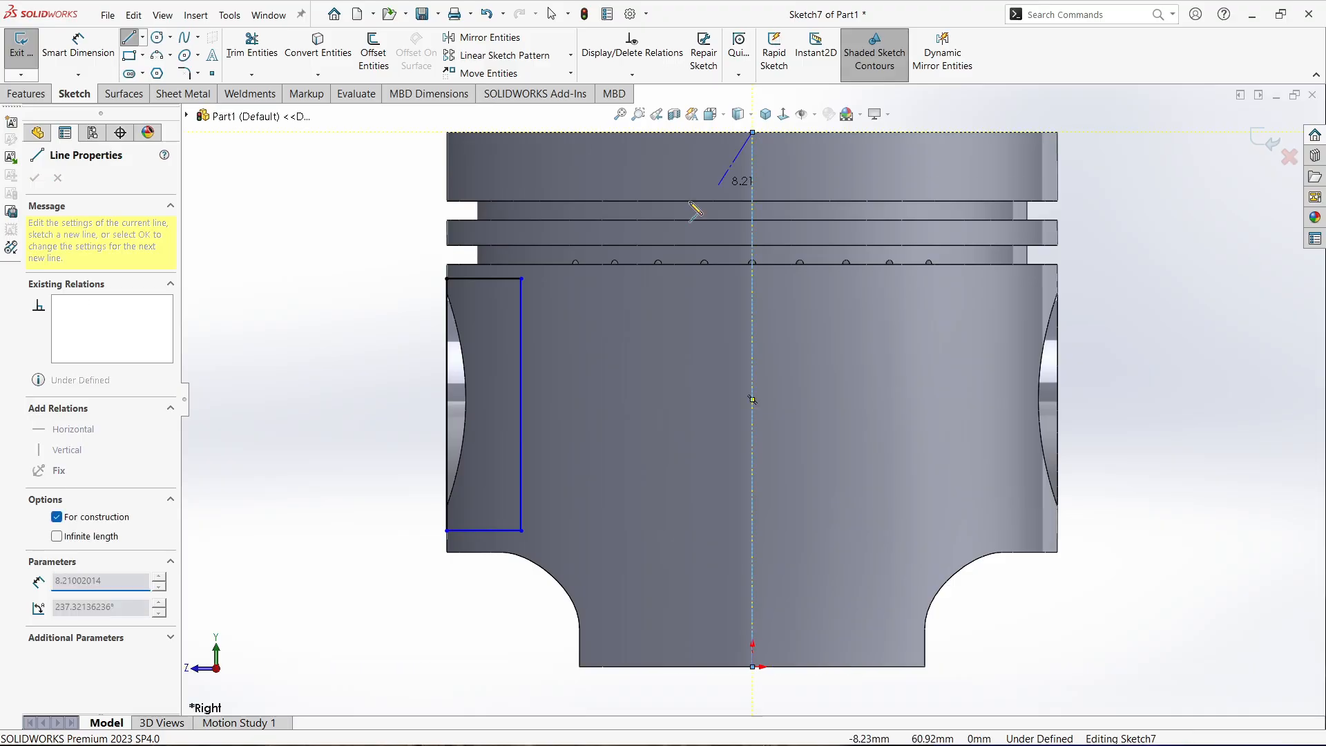
pyautogui.press('Escape')
# Delete the Midpoint relation on the rectangle's upper outer corner and move that corner slightly upward along the piston's edge
pyautogui.click(448, 279)
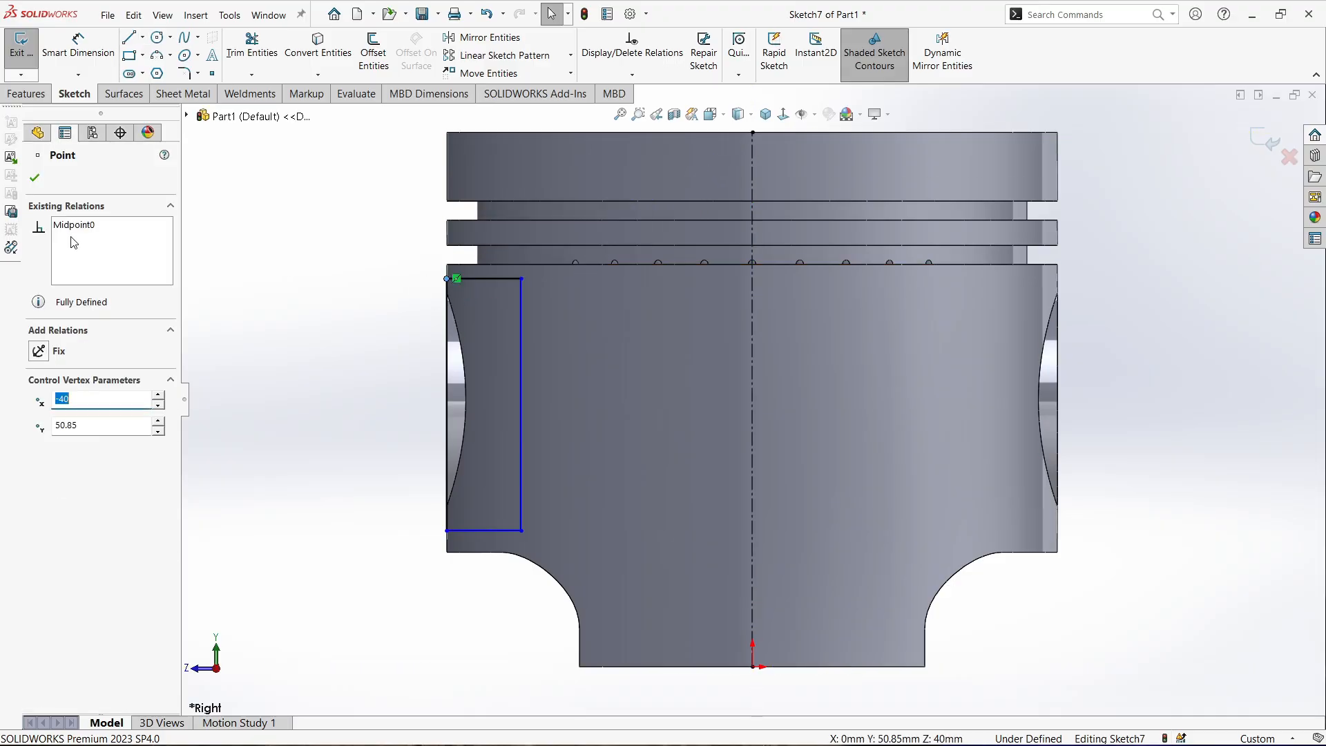
pyautogui.rightClick(75, 241)
pyautogui.click(89, 252)
pyautogui.scroll(3, 308, 326)
pyautogui.click(424, 358)
pyautogui.scroll(-3, 626, 357)
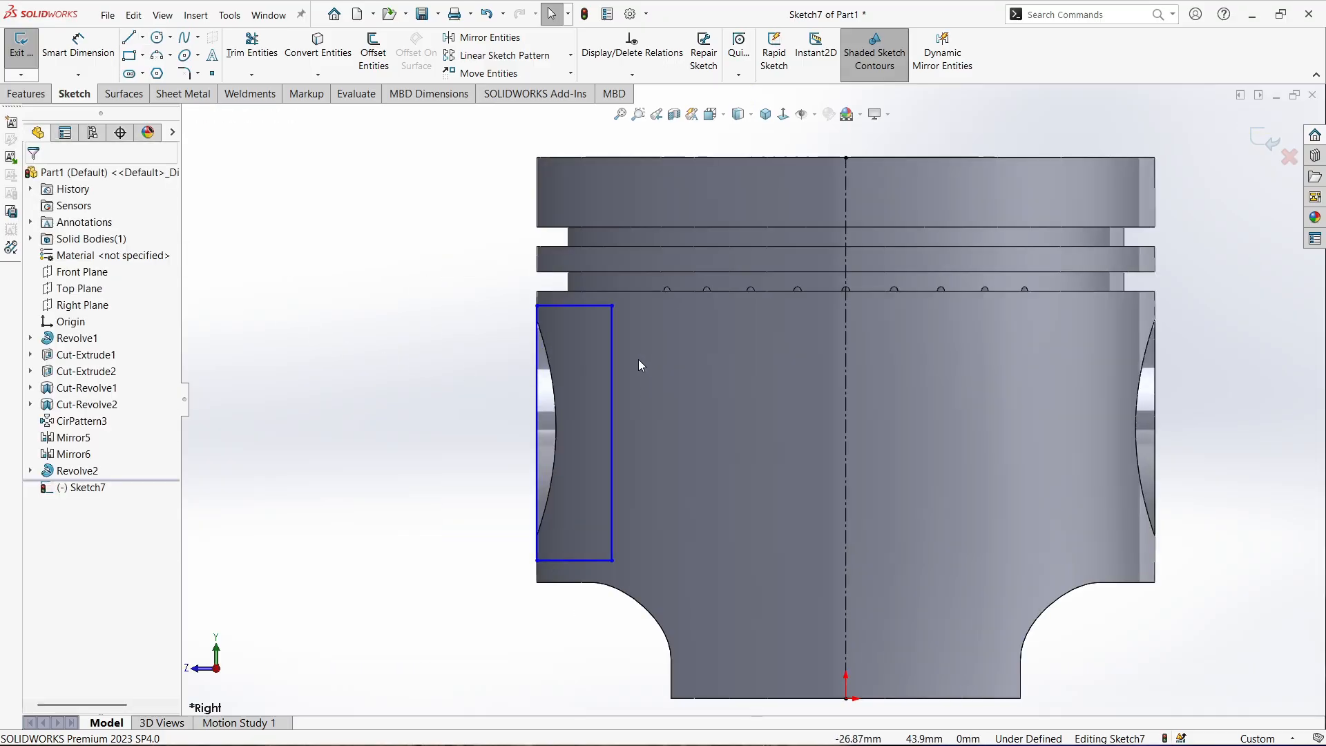
pyautogui.moveTo(537, 305)
pyautogui.mouseDown()
pyautogui.moveTo(554, 311)
pyautogui.moveTo(535, 299)
pyautogui.mouseUp()
pyautogui.click(417, 311)
pyautogui.scroll(2, 508, 374)
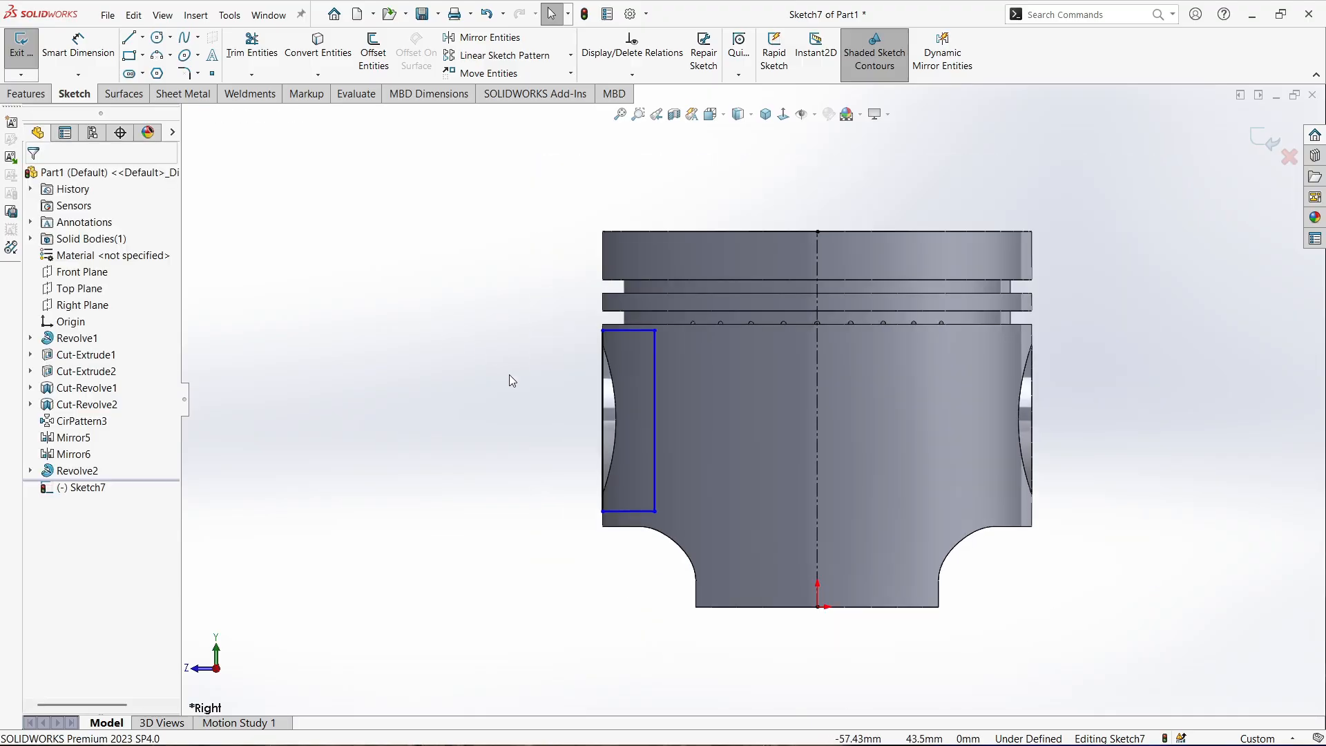
# Dimension the side rectangle to 3.5 mm wide and 30 mm high
pyautogui.scroll(-1, 492, 370)
pyautogui.click(78, 45)
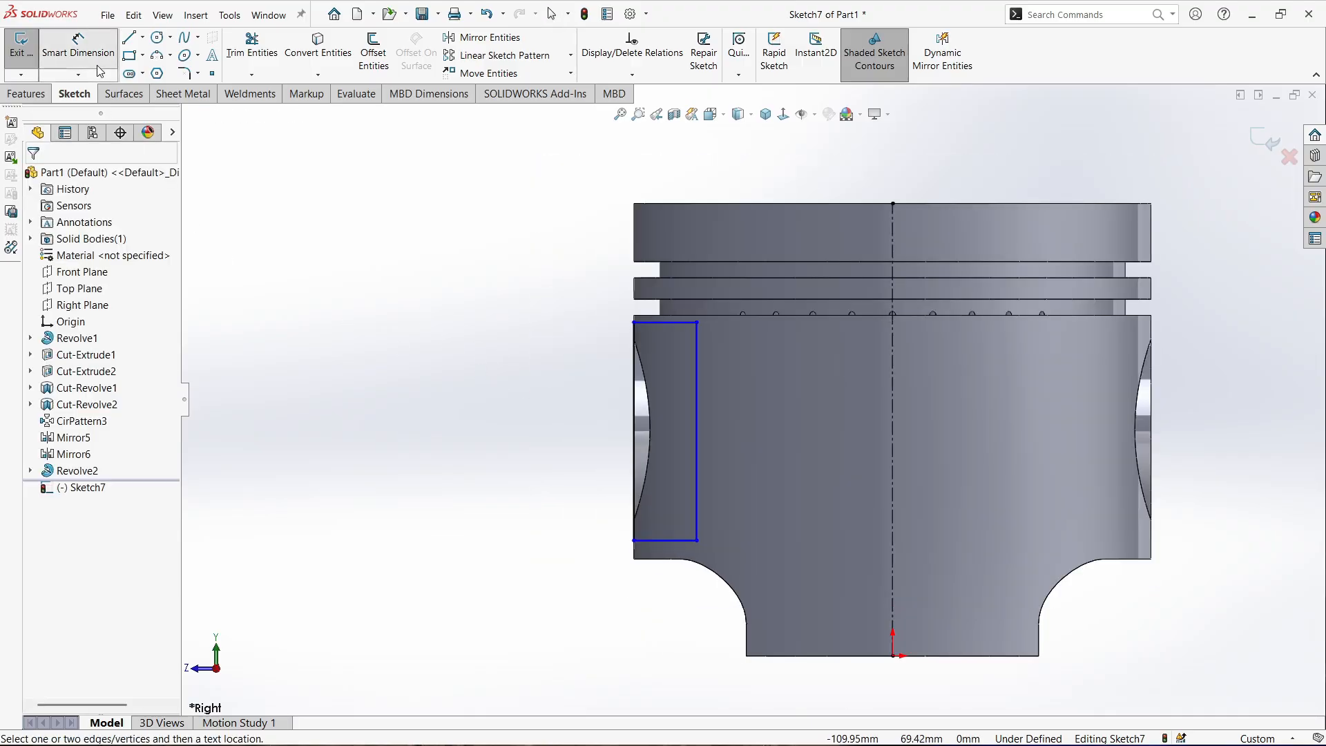
pyautogui.click(665, 539)
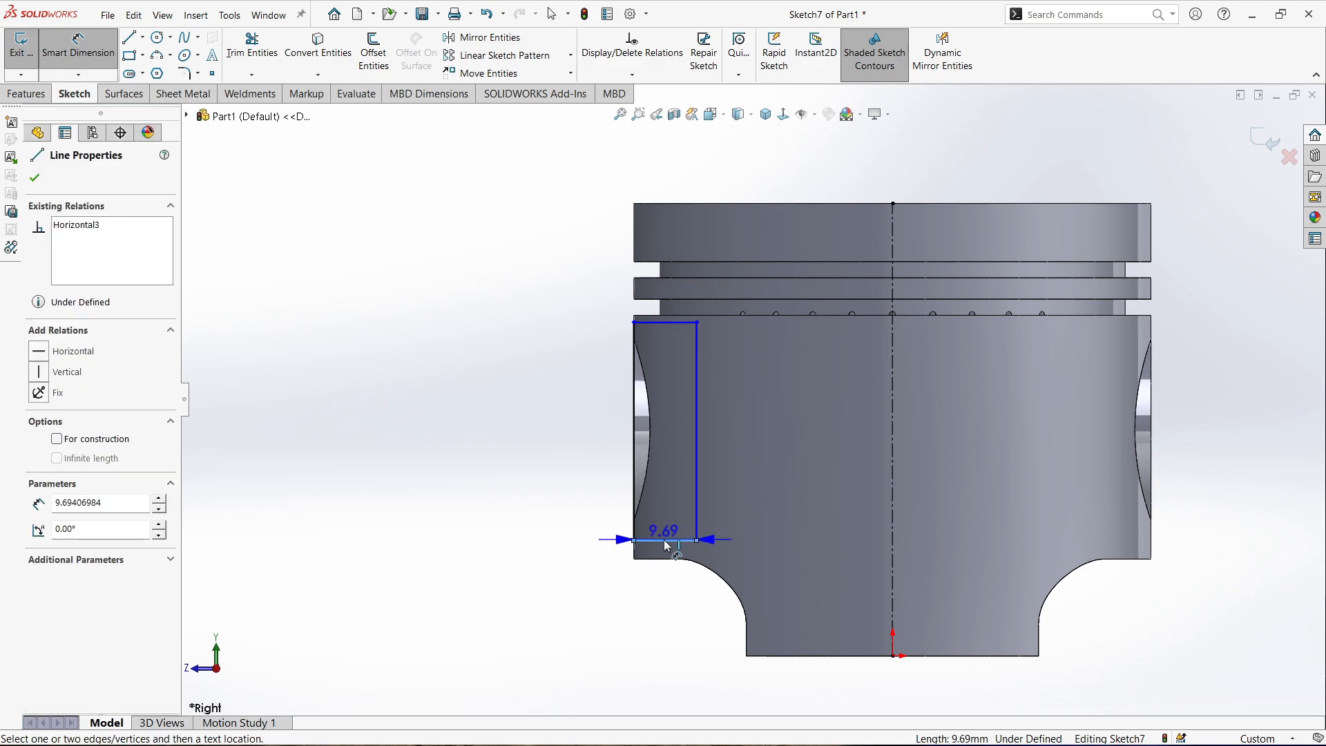
pyautogui.click(532, 633)
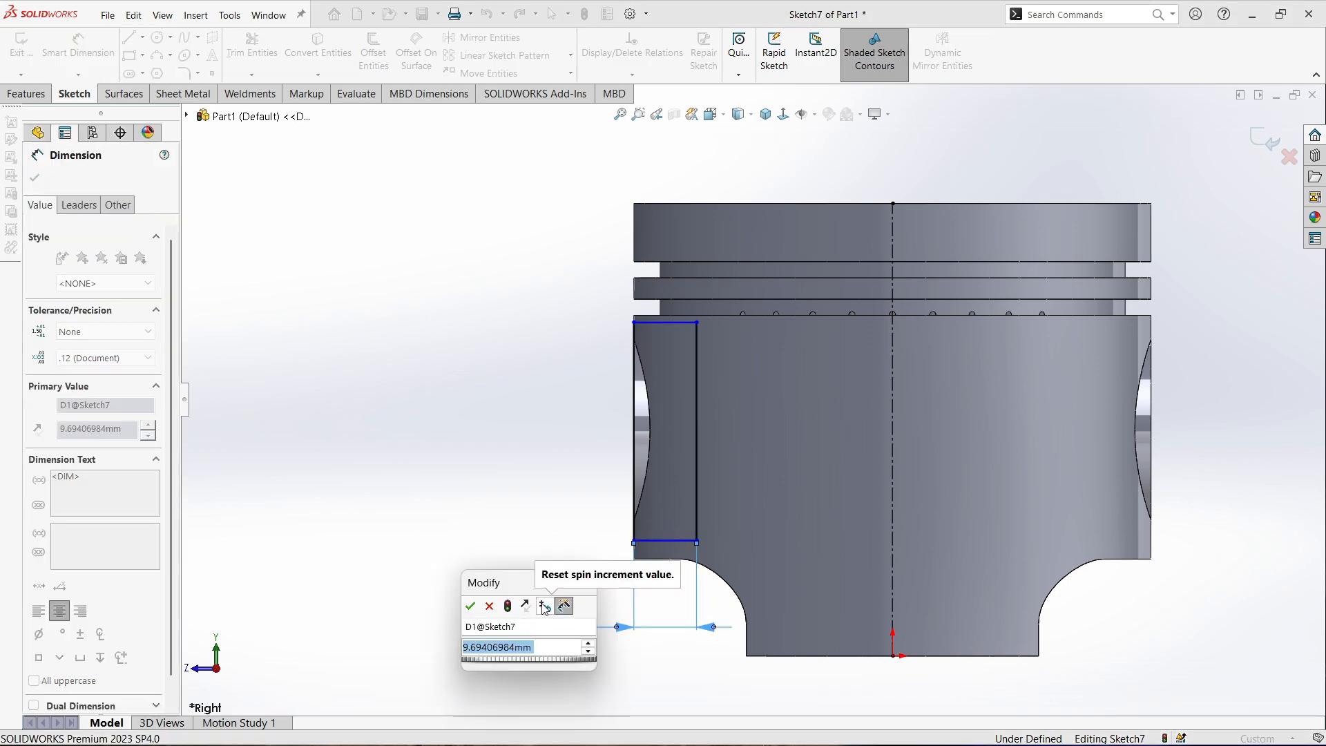
pyautogui.write('3.5')
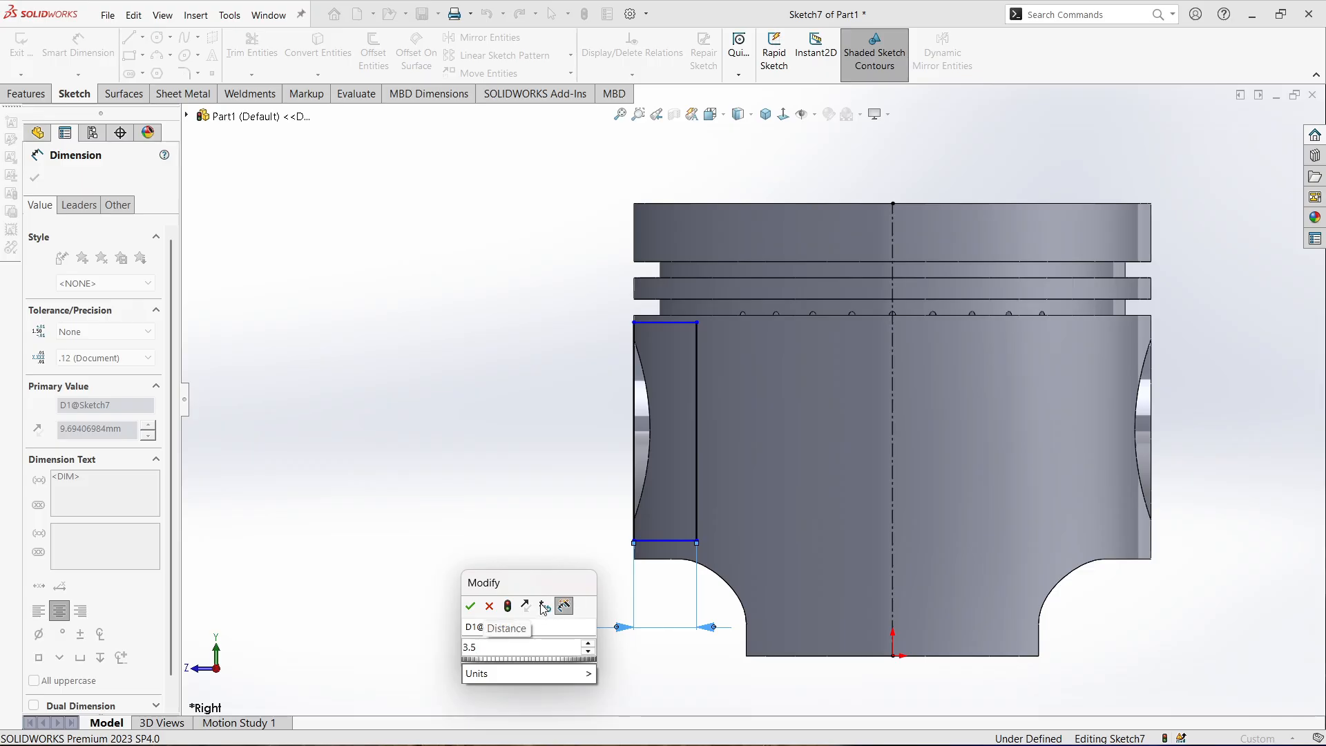
pyautogui.click(470, 606)
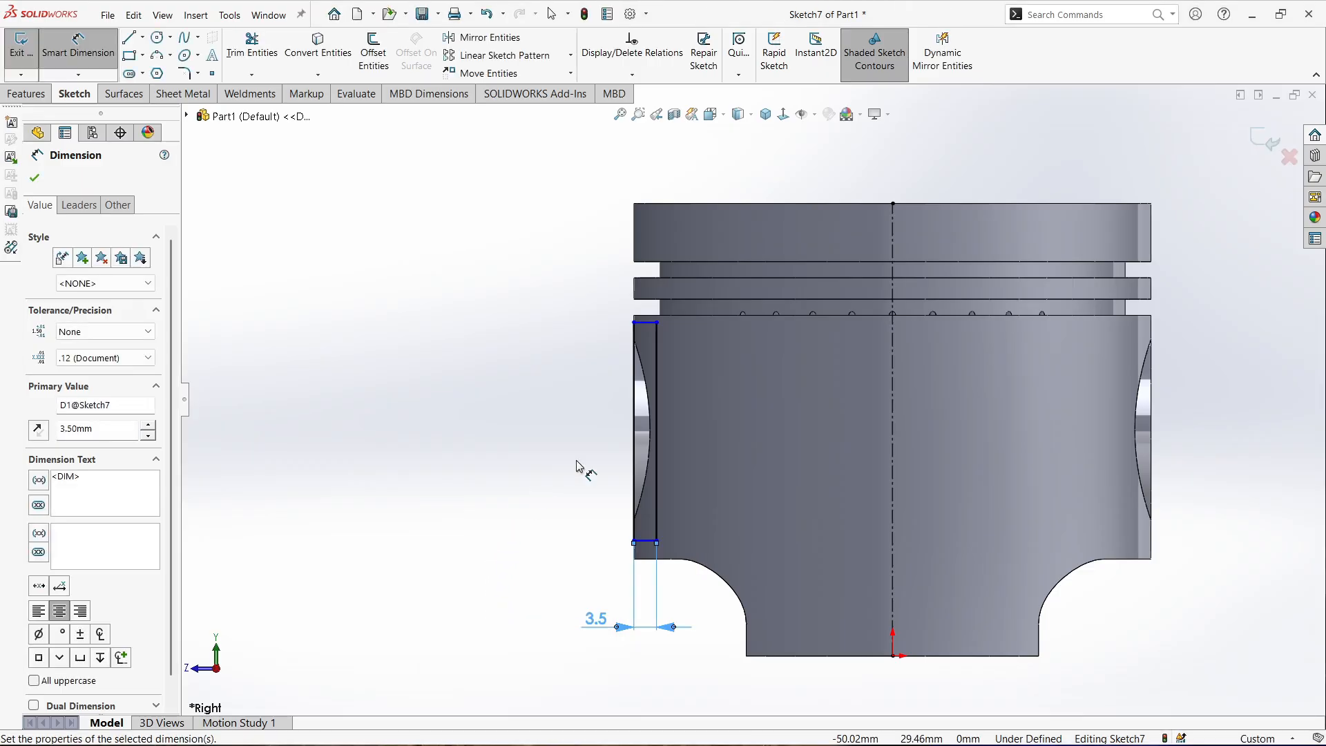
pyautogui.click(633, 359)
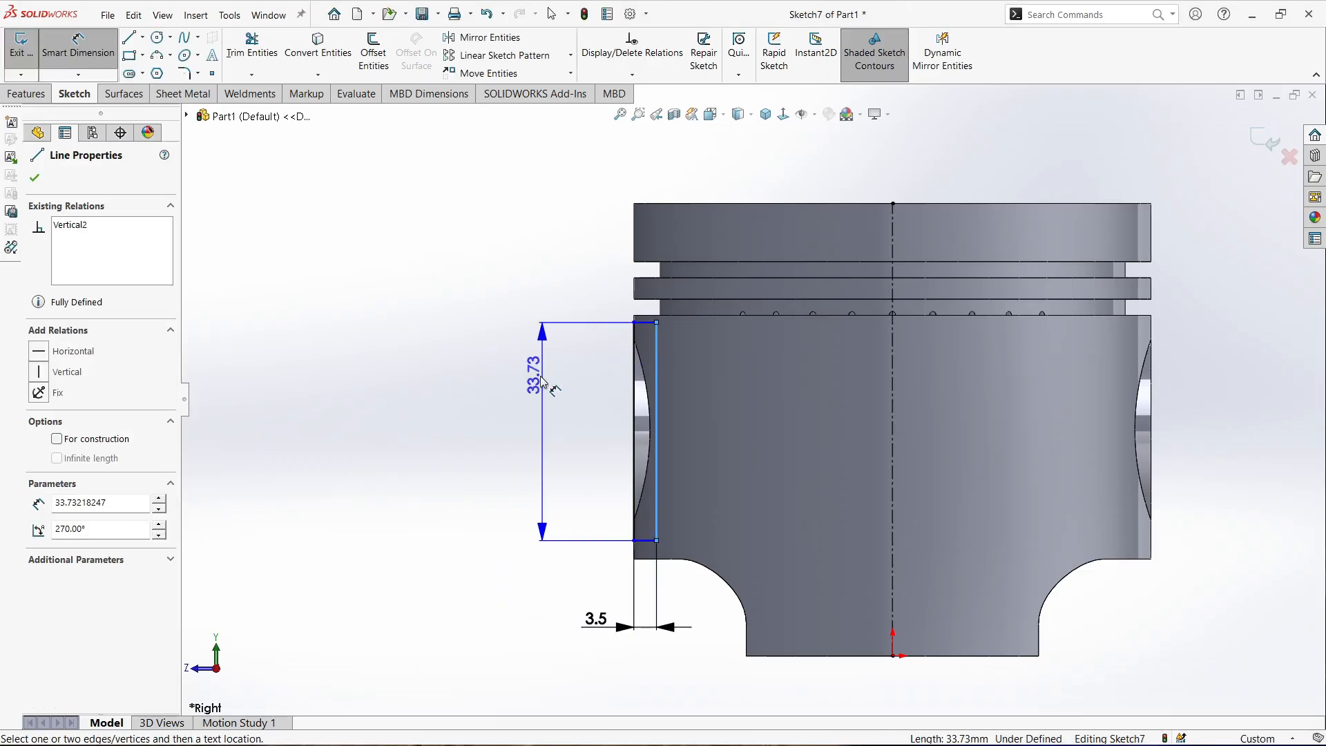
pyautogui.click(523, 384)
pyautogui.write('30')
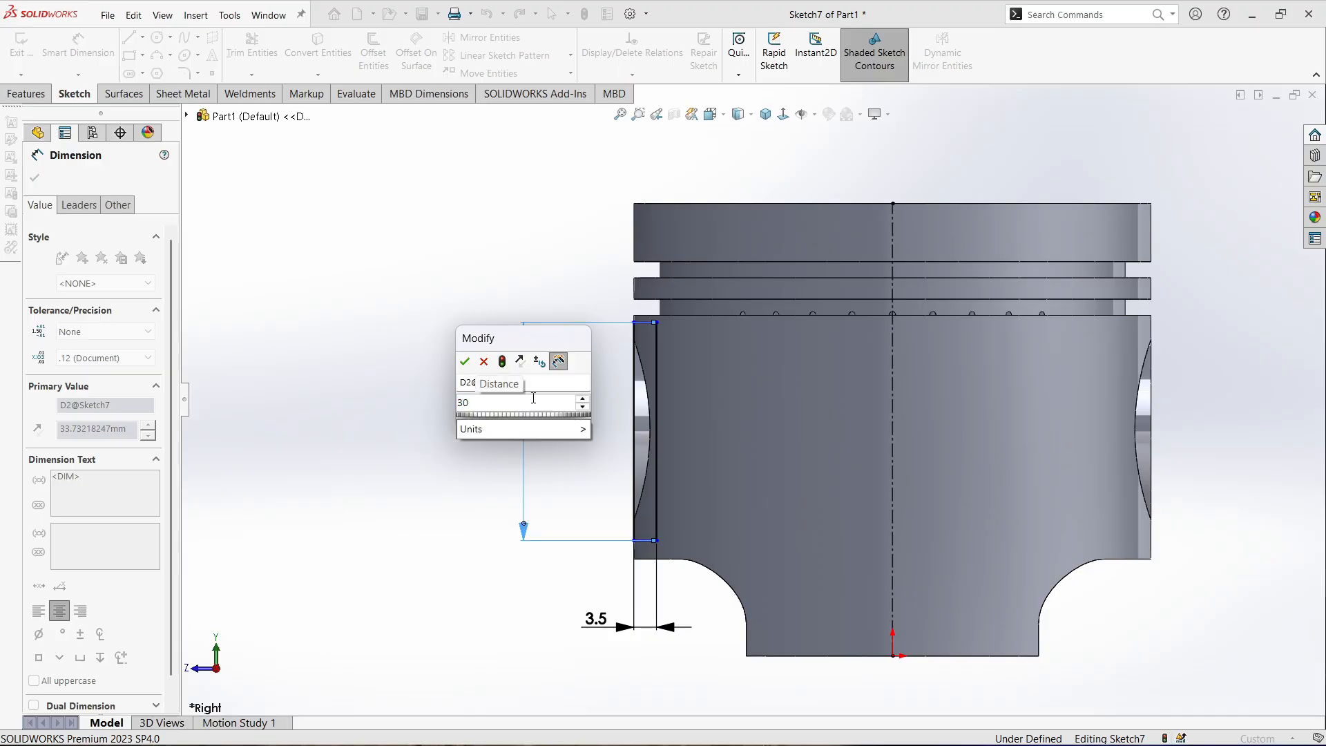
pyautogui.press('Return')
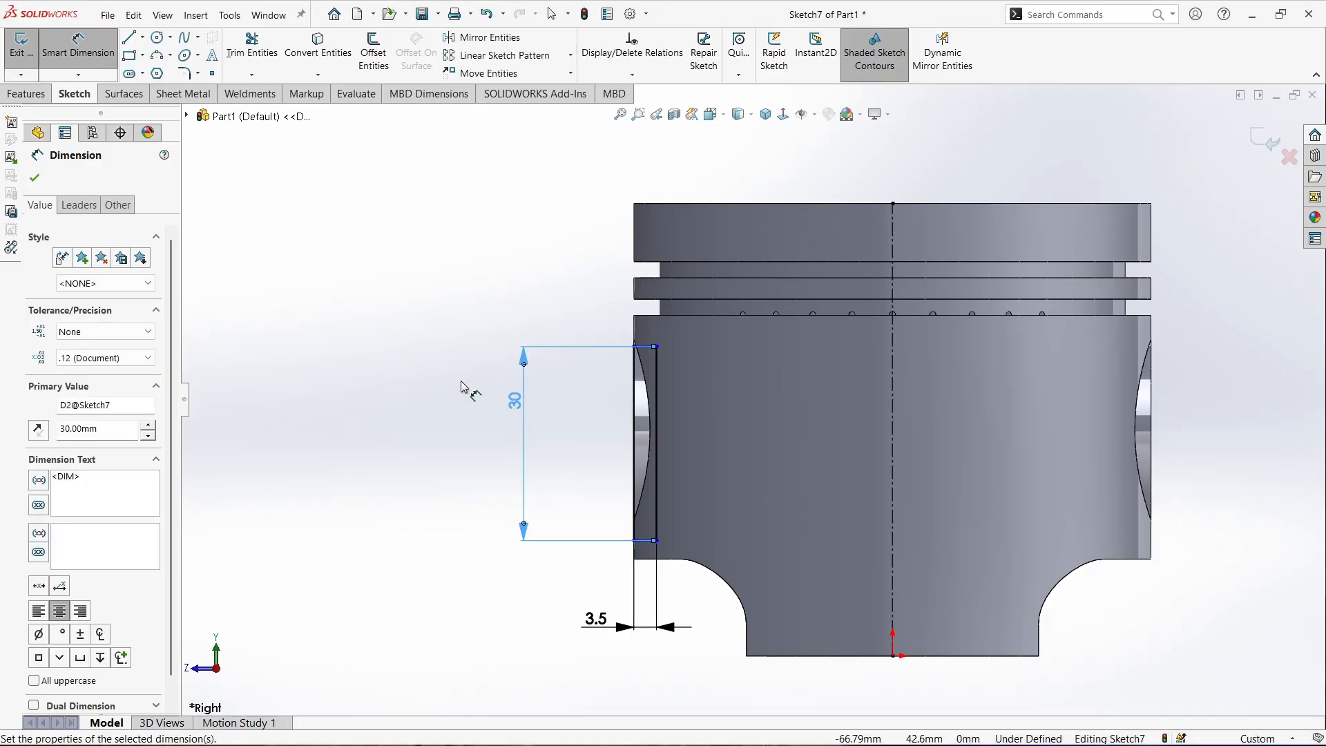
pyautogui.click(230, 152)
# Draw a horizontal centerline from the midpoint of the rectangle's inner side to the vertical centerline
pyautogui.click(143, 37)
pyautogui.click(155, 69)
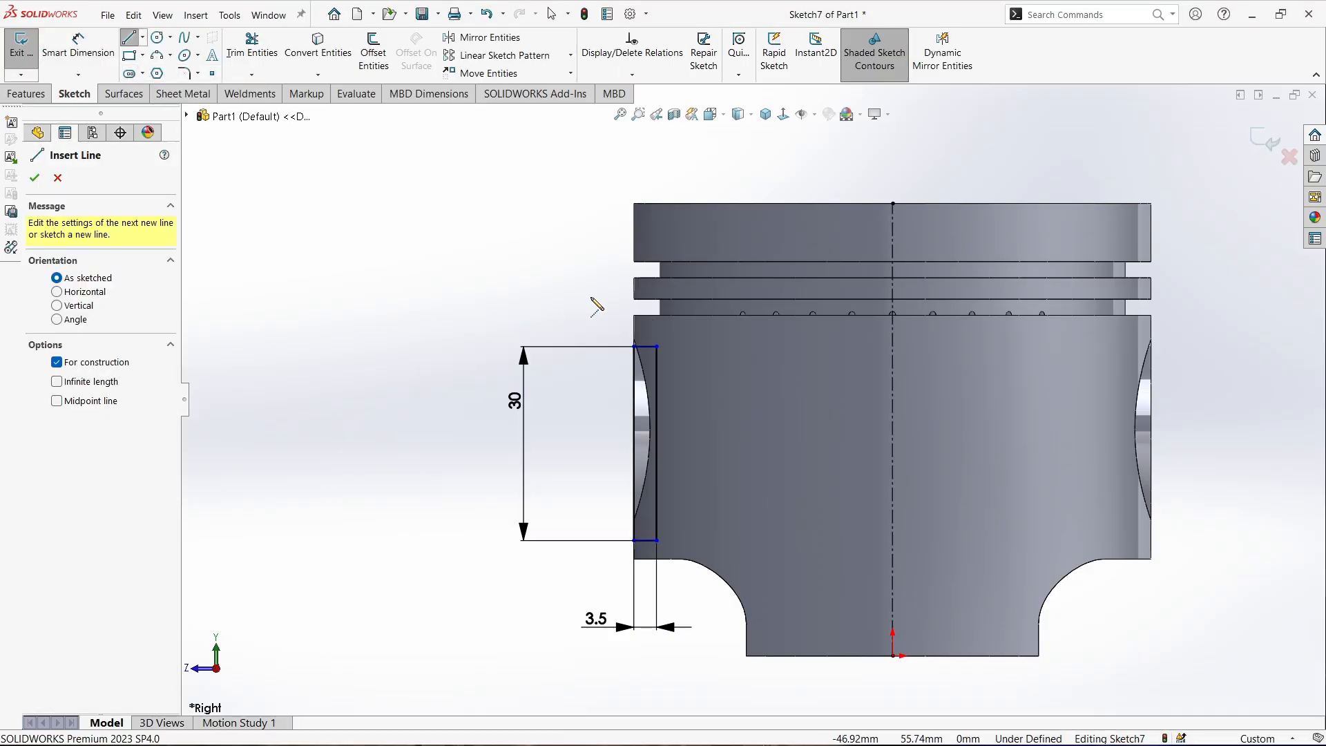
pyautogui.click(657, 443)
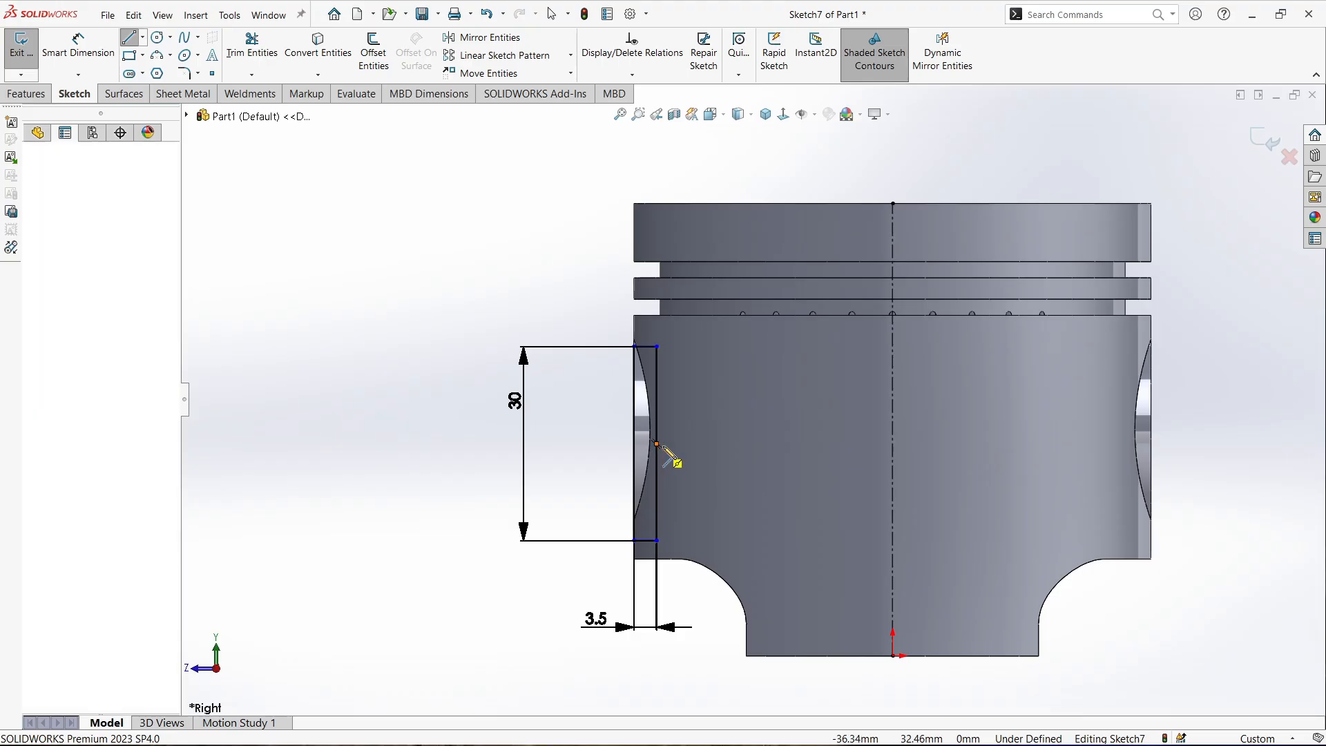
pyautogui.click(893, 443)
pyautogui.press('Escape')
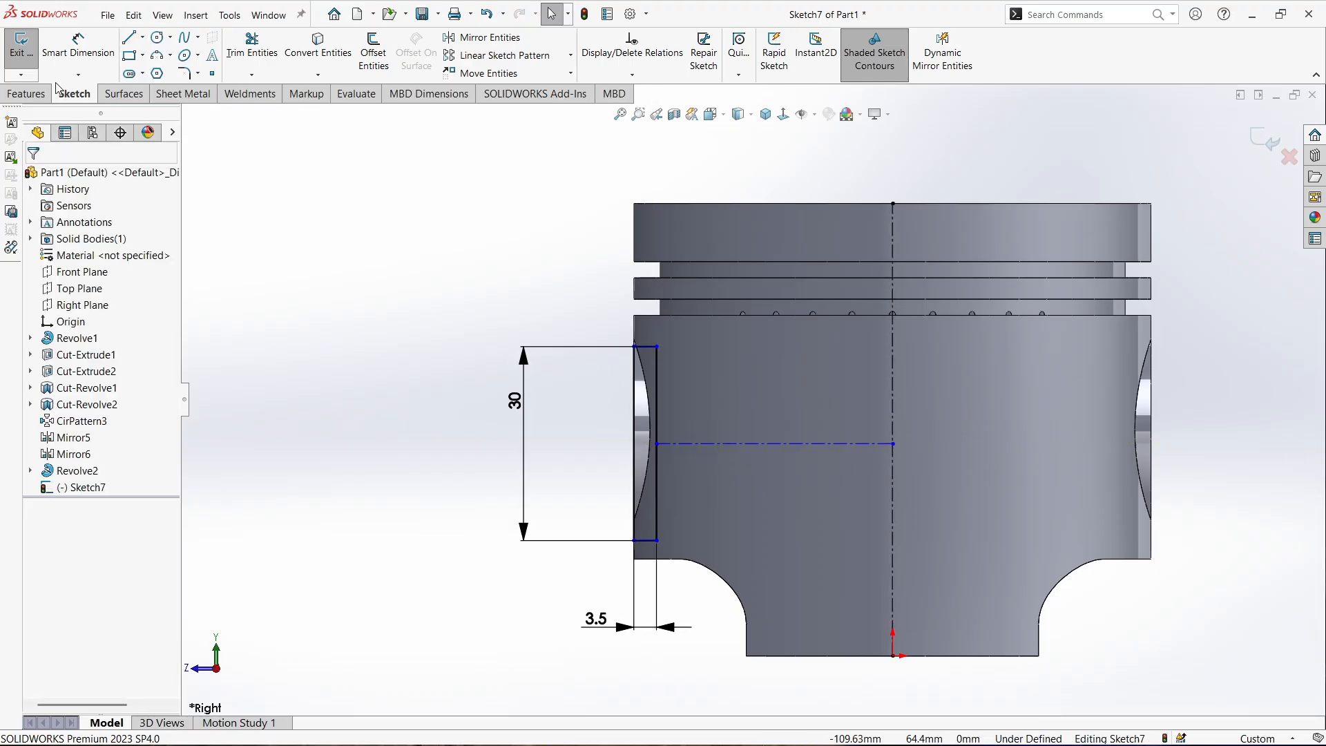
# Dimension the horizontal centerline 35 mm above the piston's bottom edge
pyautogui.click(78, 45)
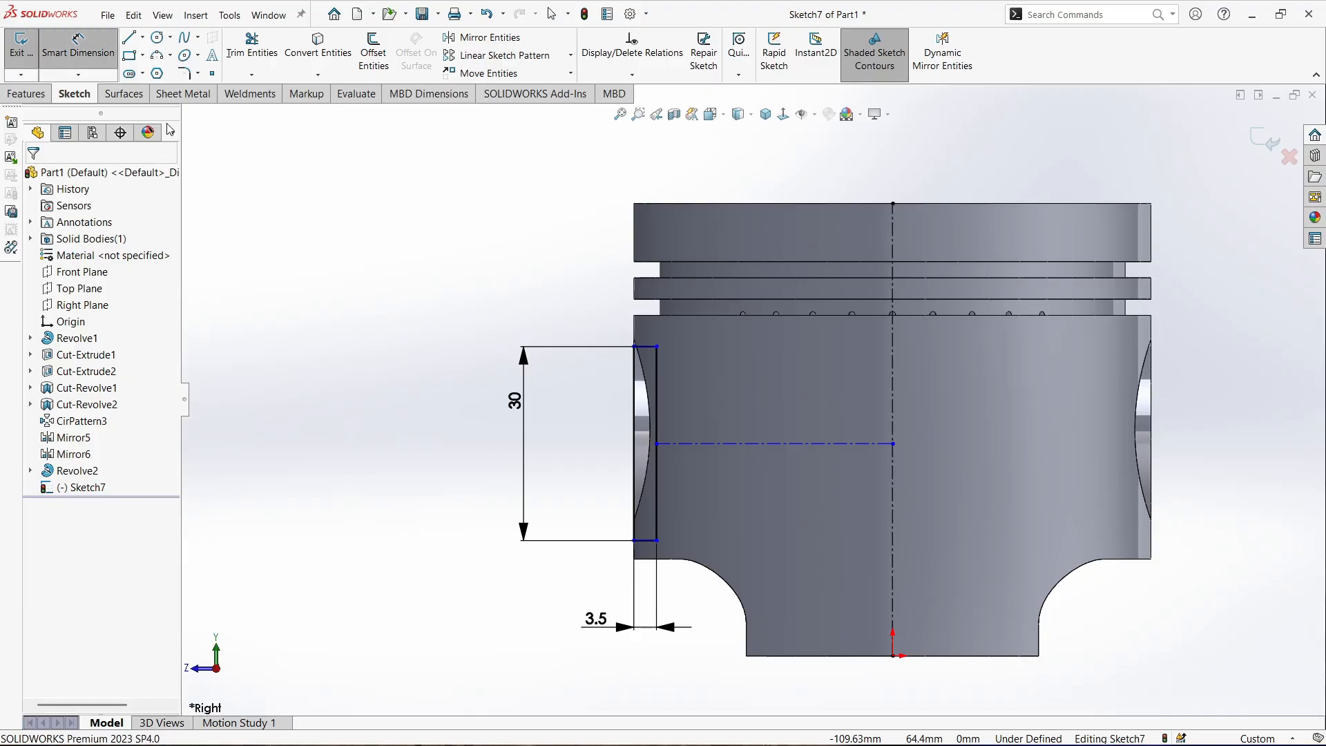
pyautogui.click(765, 446)
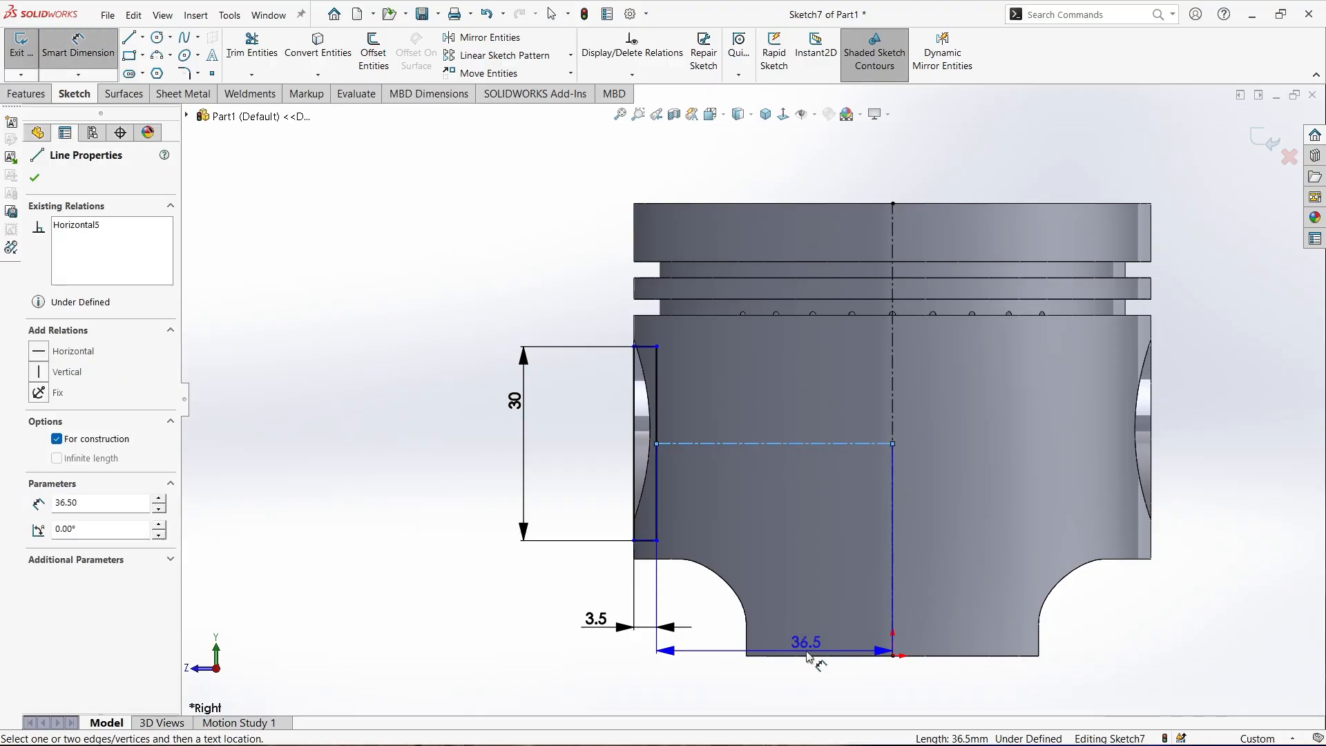
pyautogui.click(810, 658)
pyautogui.click(1248, 557)
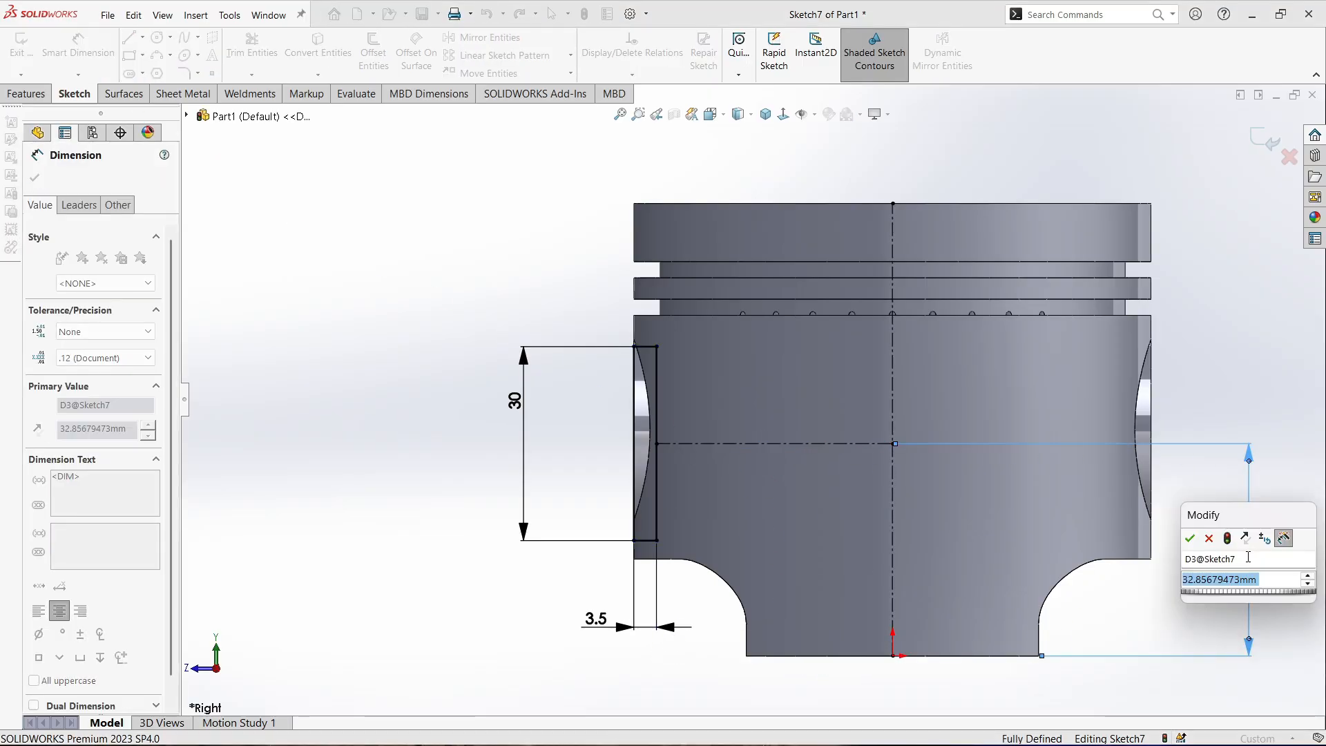
pyautogui.write('35')
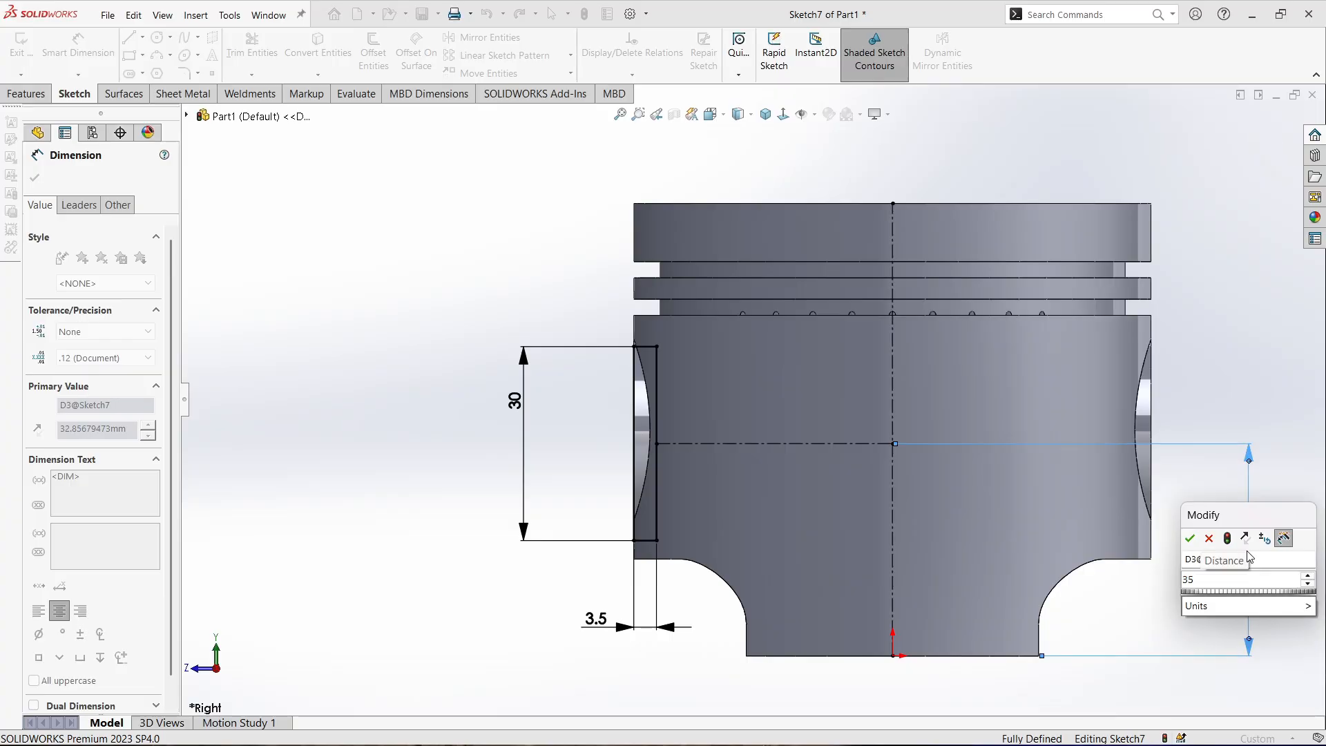
pyautogui.click(1189, 538)
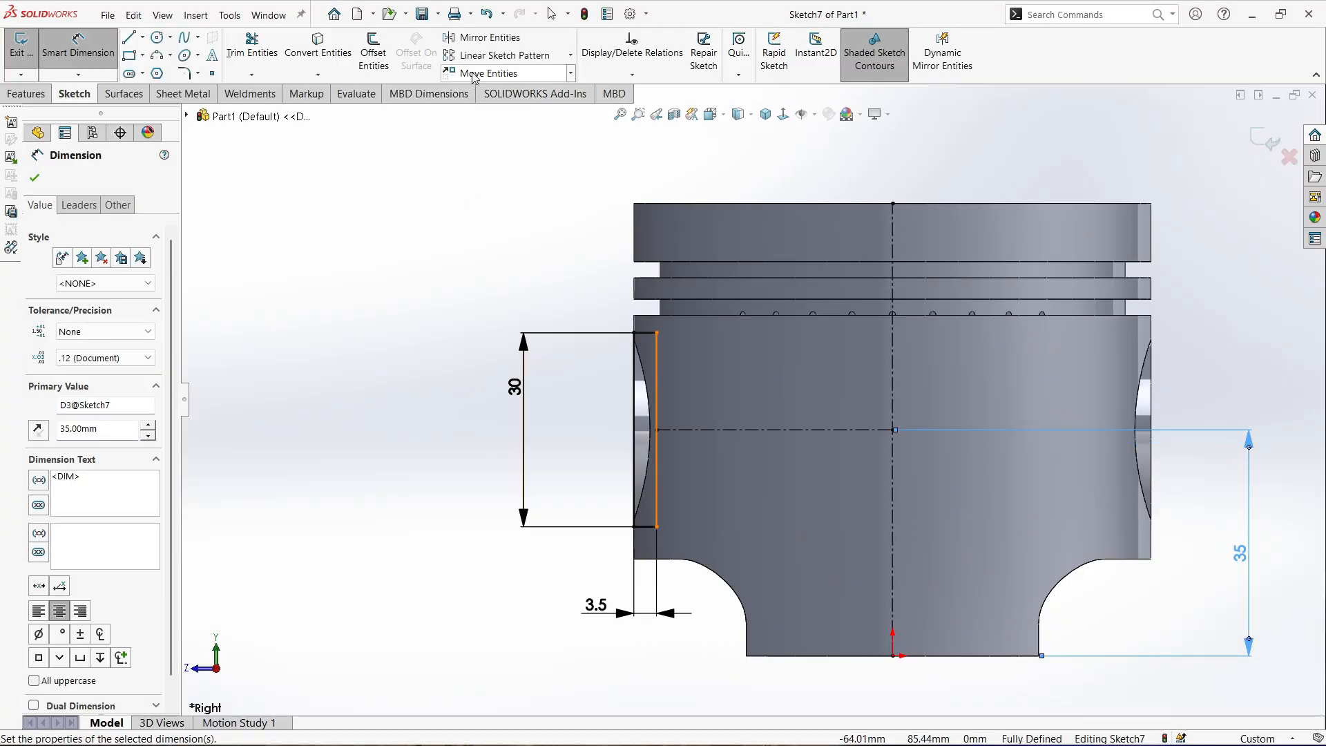
# Mirror the rectangle's four lines about the vertical centerline, keeping the original
pyautogui.click(483, 37)
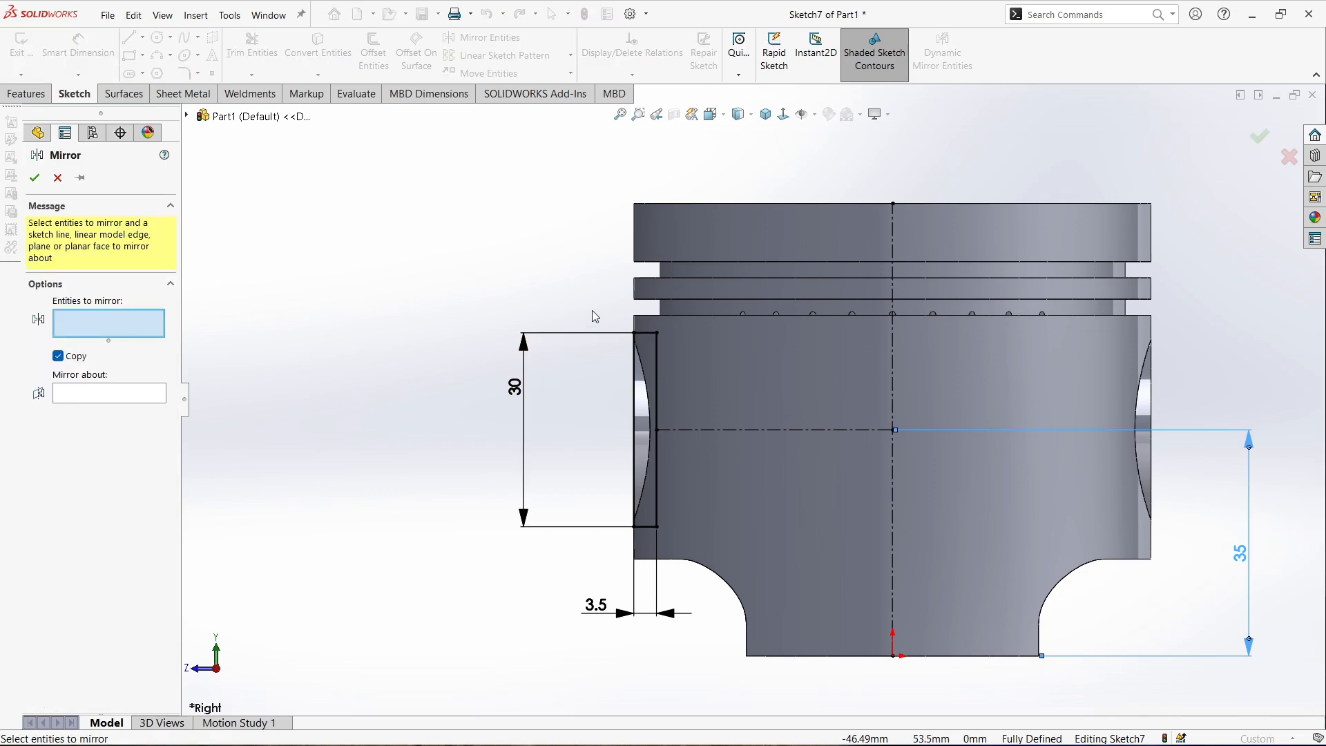
pyautogui.moveTo(596, 308); pyautogui.dragTo(723, 542)
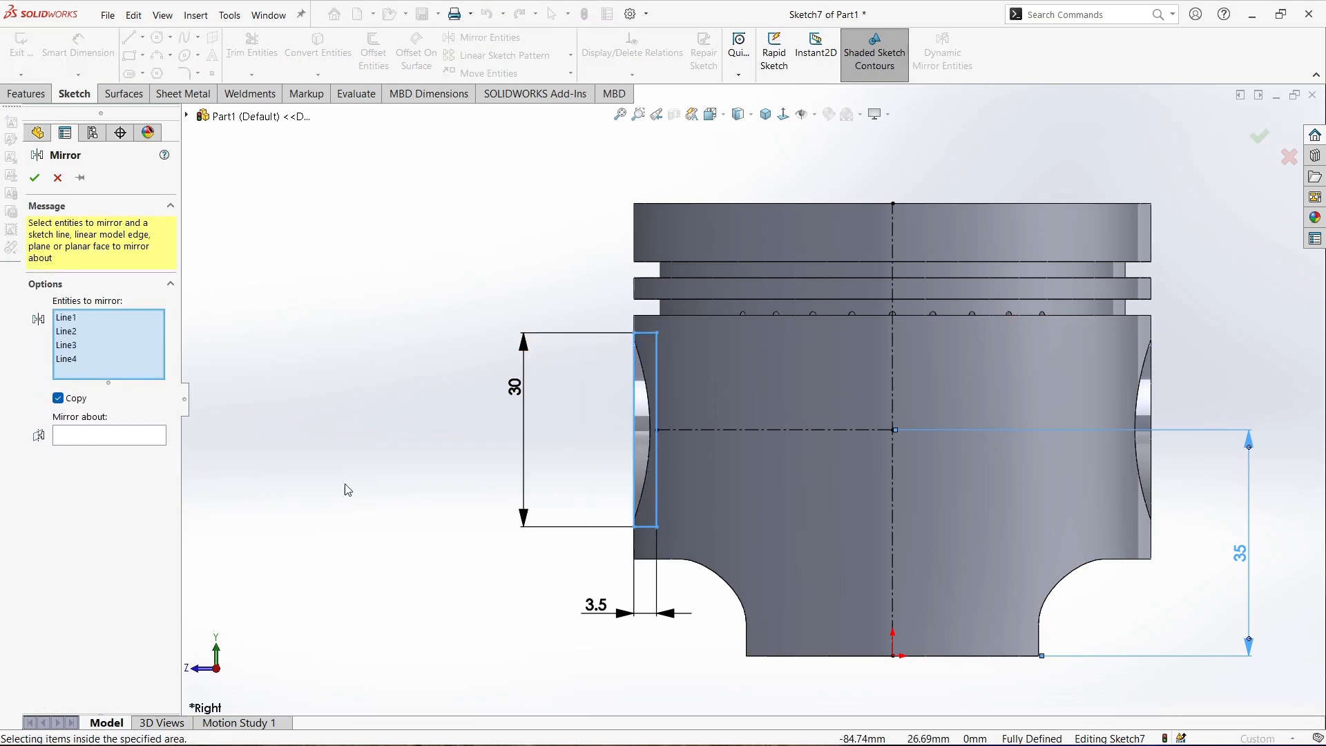
pyautogui.click(105, 441)
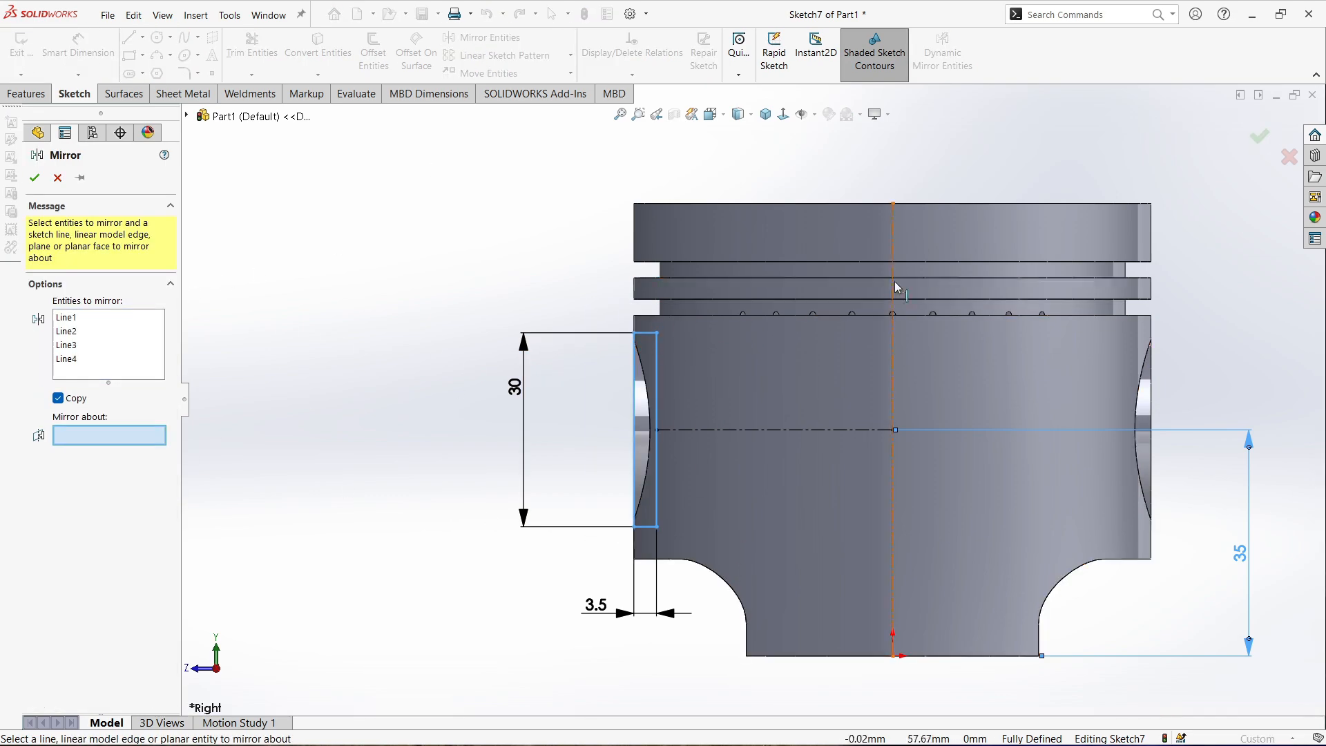
pyautogui.click(895, 242)
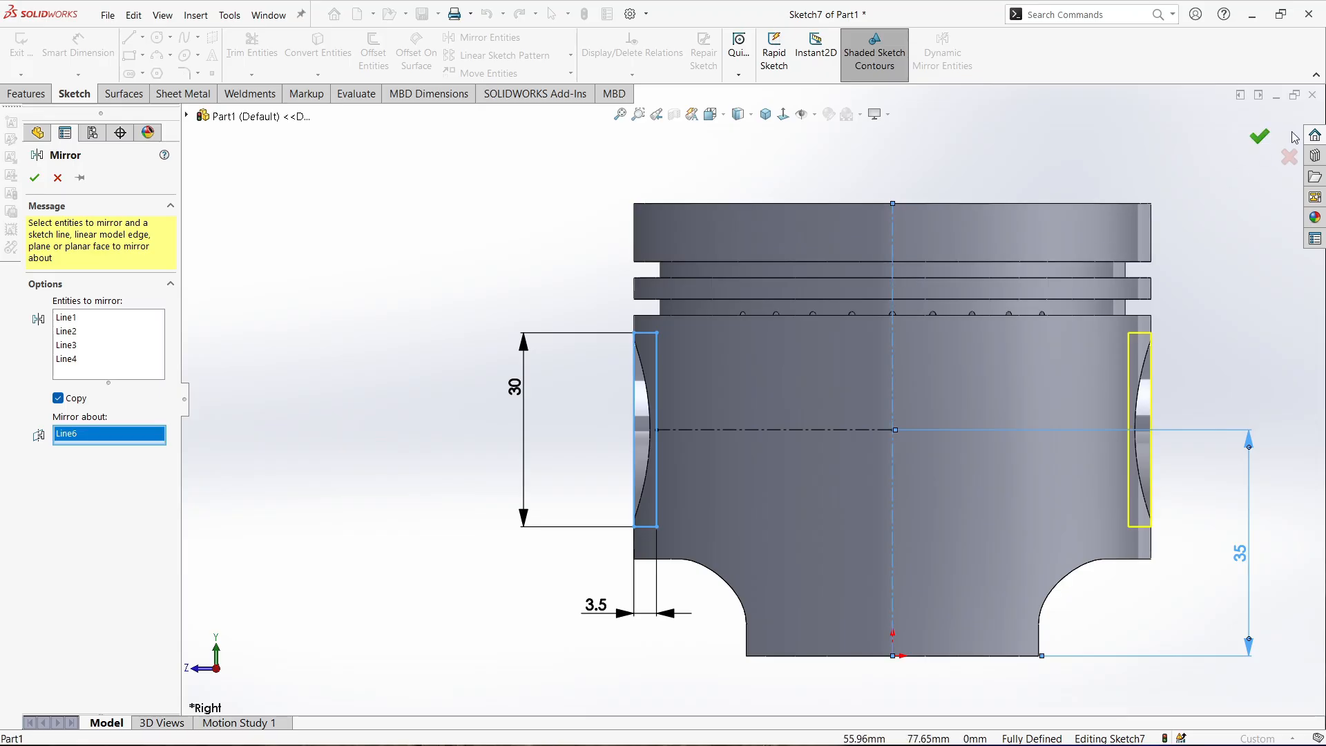
pyautogui.click(1259, 136)
# Cut both rectangles through the piston with an Extruded Cut set to Through All - Both
pyautogui.scroll(2, 1001, 261)
pyautogui.moveTo(1000, 261); pyautogui.dragTo(826, 334, button='middle')
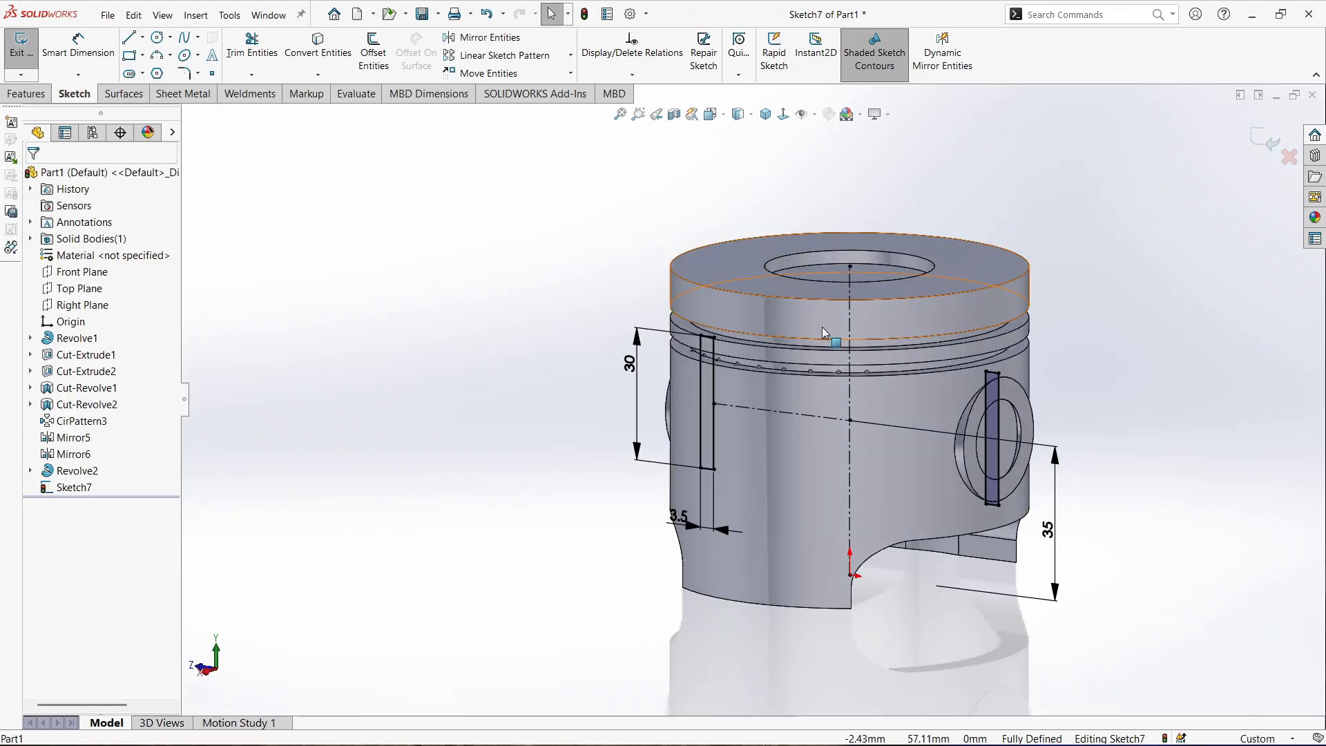
pyautogui.click(20, 97)
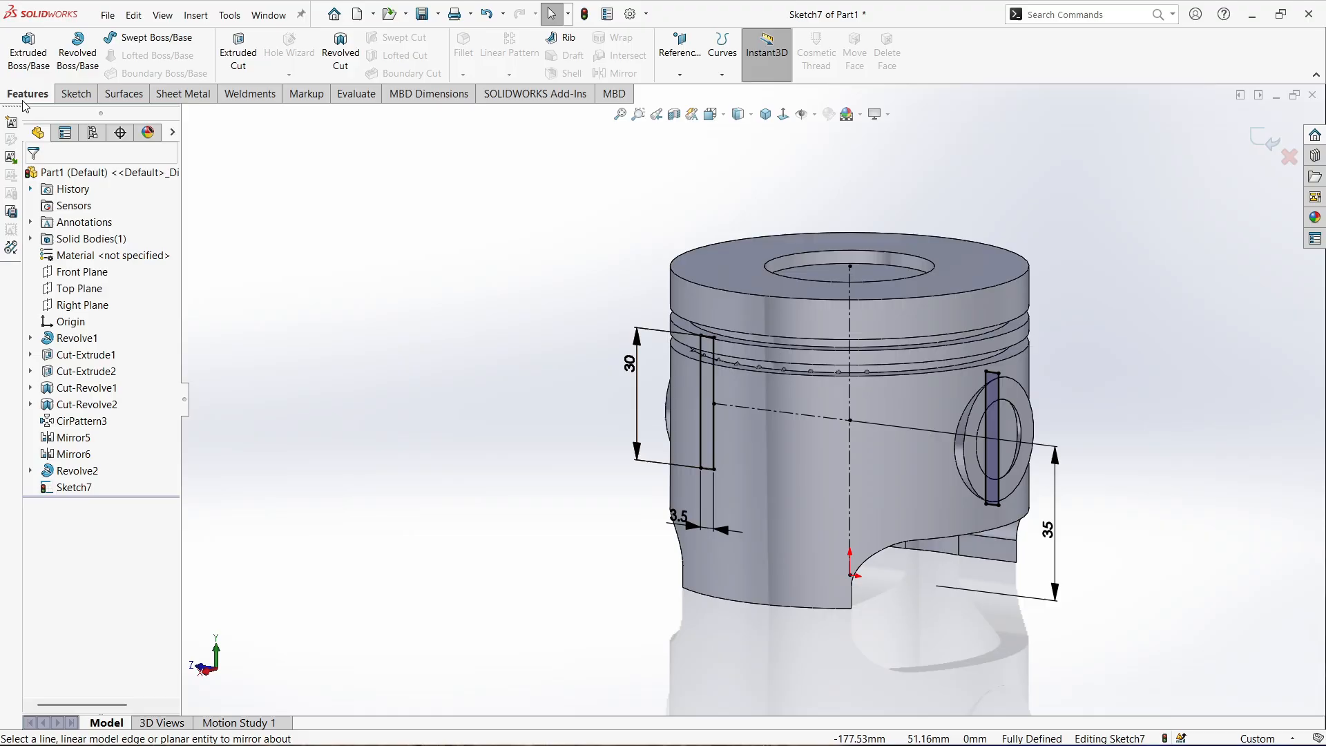
pyautogui.click(239, 52)
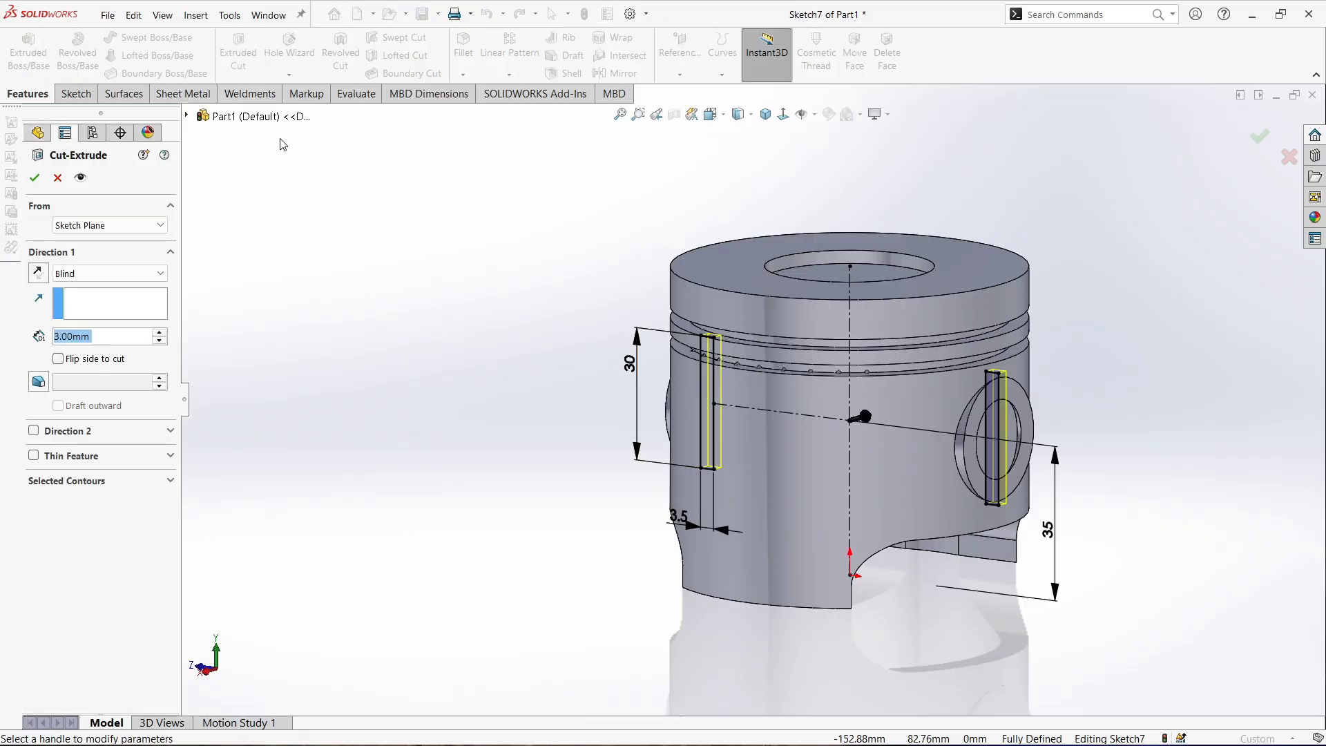
pyautogui.click(103, 273)
pyautogui.click(103, 312)
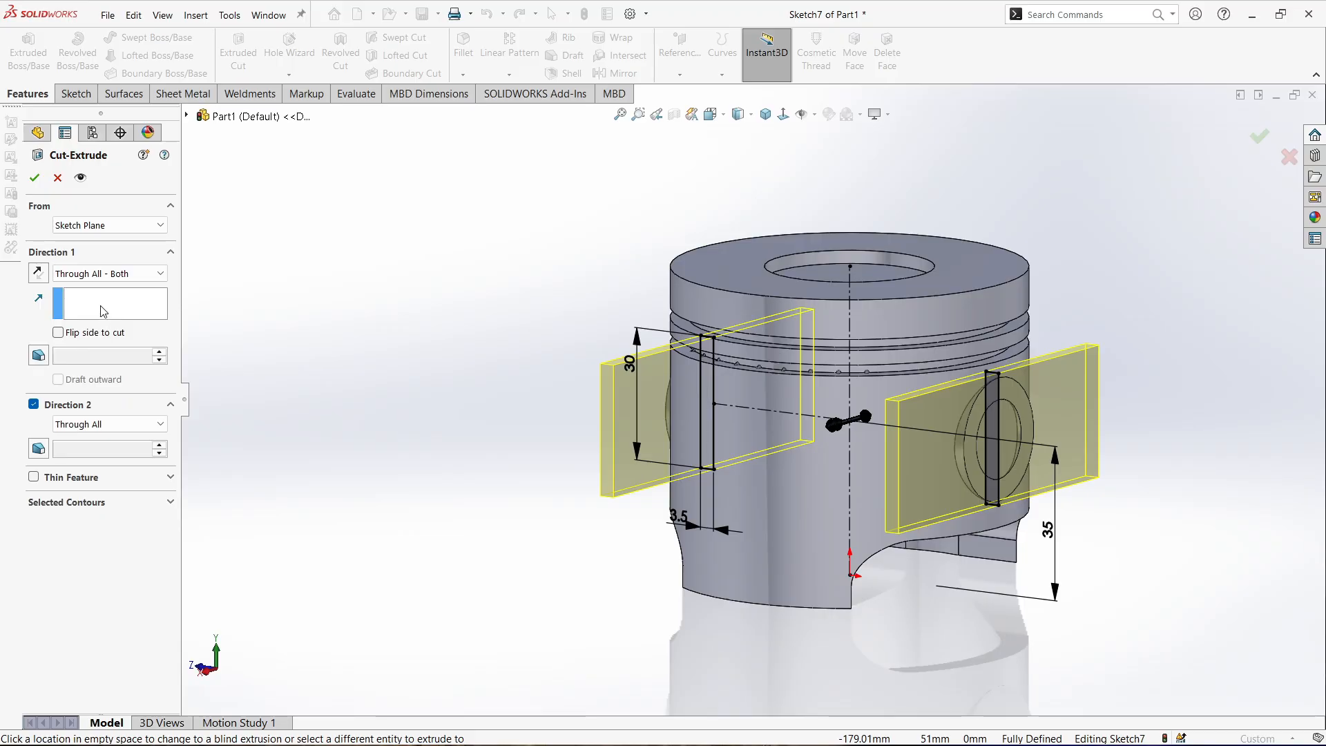
pyautogui.click(35, 178)
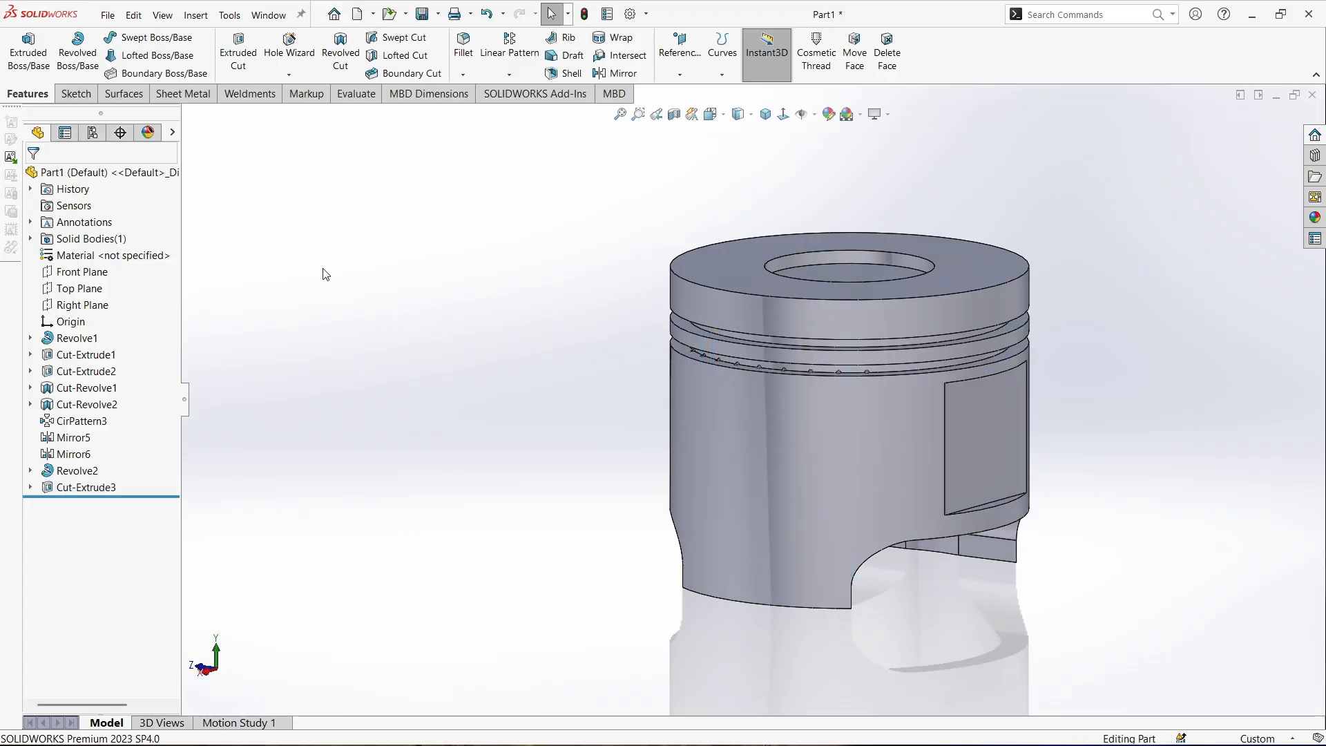
# Examine the flat side recesses and the pin bosses from below and from the side
pyautogui.moveTo(652, 340); pyautogui.dragTo(680, 194, button='middle')
pyautogui.scroll(2, 835, 462)
pyautogui.scroll(-4, 867, 500)
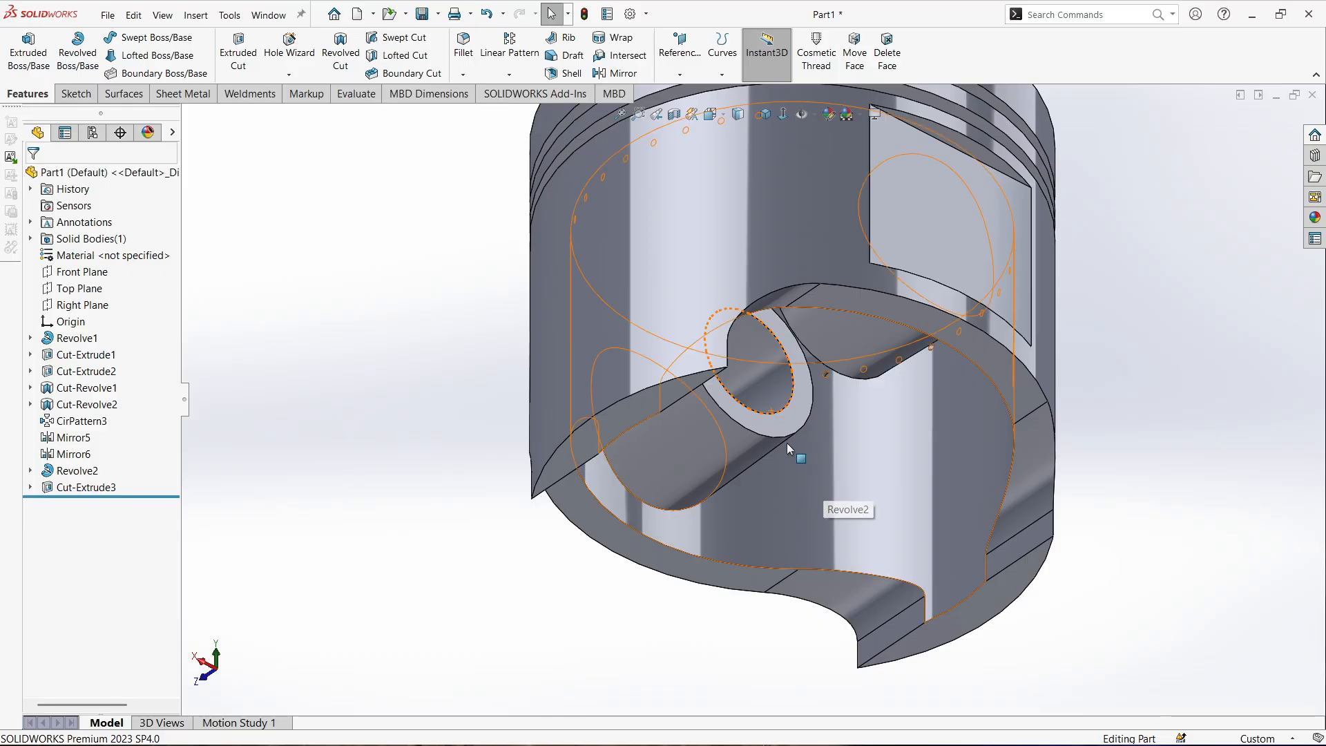
pyautogui.middleClick(773, 426)
pyautogui.moveTo(773, 426); pyautogui.dragTo(763, 507, button='middle')
pyautogui.scroll(3, 763, 507)
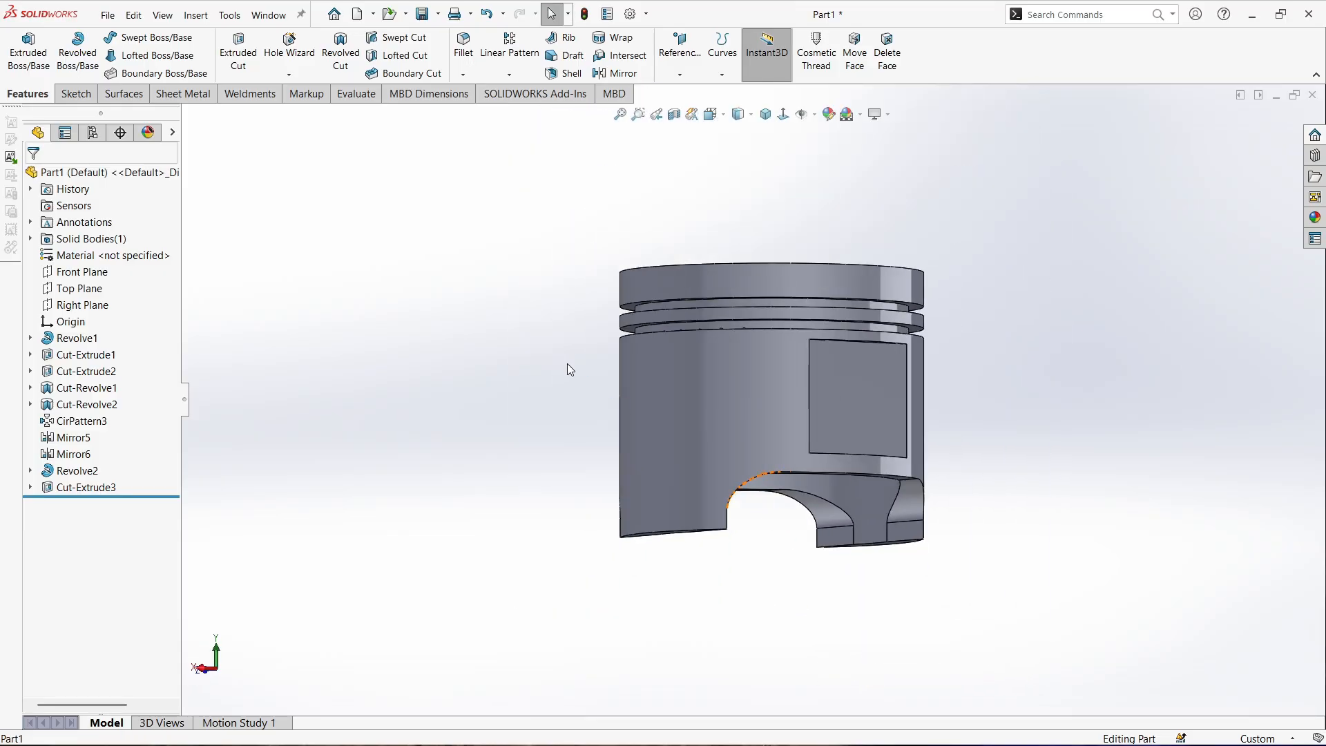
pyautogui.moveTo(567, 368); pyautogui.dragTo(443, 412, button='middle')
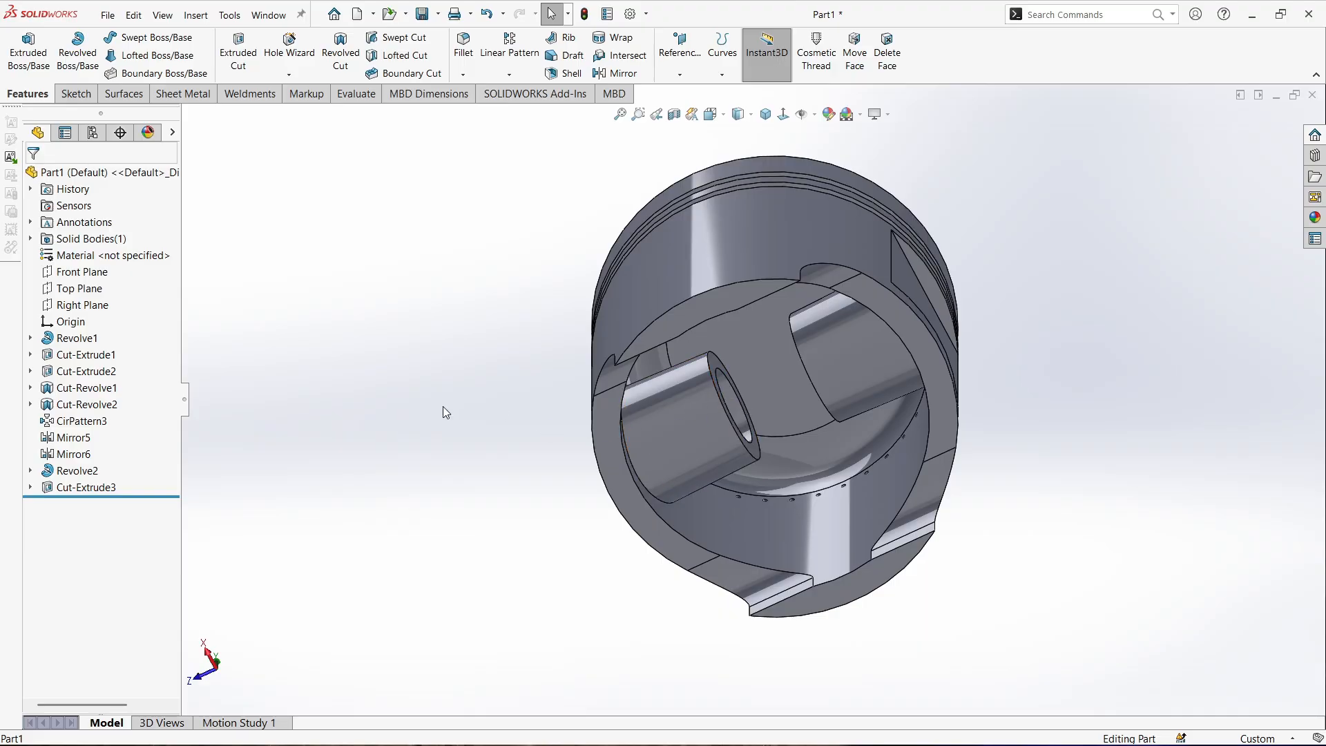
# Start a sketch on the Front Plane and convert the circular inner hole edge of a pin boss into a sketch circle
pyautogui.click(64, 289)
pyautogui.click(72, 305)
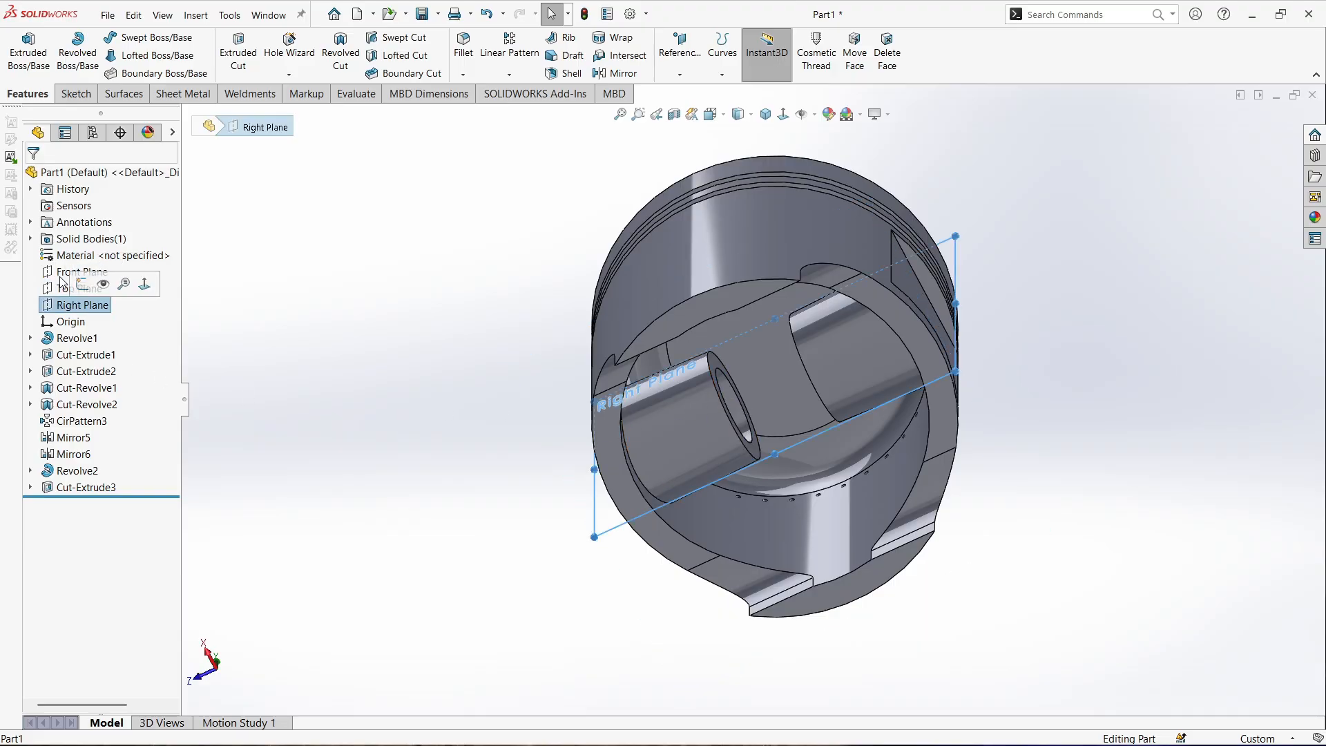
pyautogui.click(62, 273)
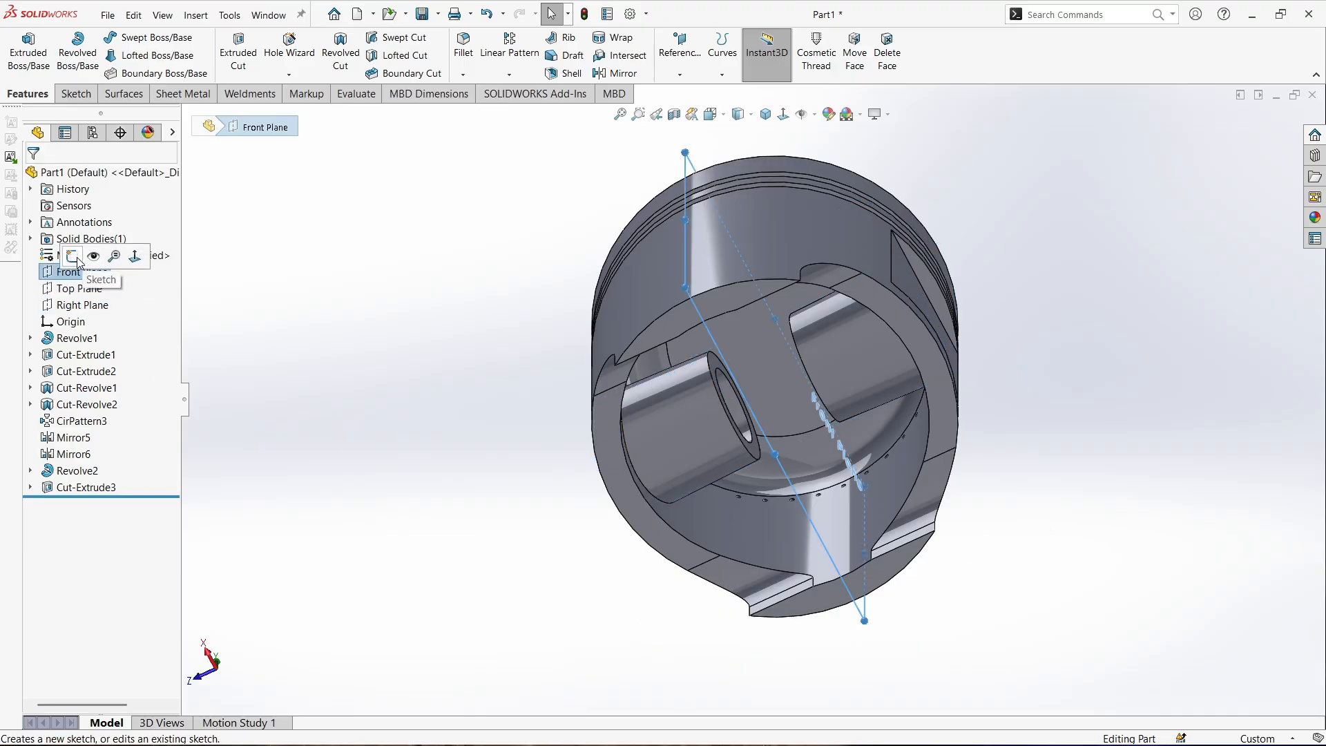
pyautogui.click(76, 260)
pyautogui.moveTo(728, 476)
pyautogui.mouseDown(button='middle')
pyautogui.moveTo(688, 293)
pyautogui.moveTo(764, 396)
pyautogui.mouseUp(button='middle')
pyautogui.click(774, 384)
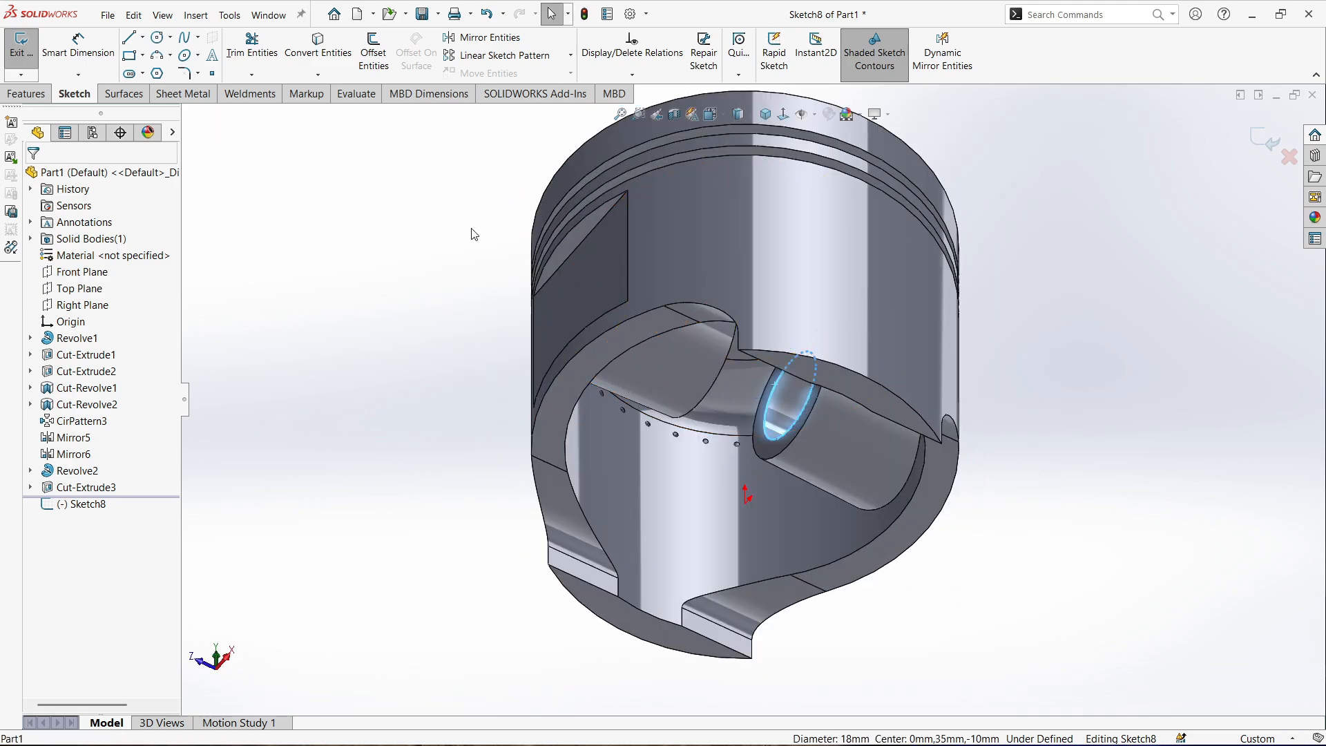
pyautogui.click(321, 57)
# Cut the converted circle through both pin bosses and side walls with an Extruded Cut set to Through All - Both
pyautogui.moveTo(545, 184); pyautogui.dragTo(518, 225, button='middle')
pyautogui.click(28, 94)
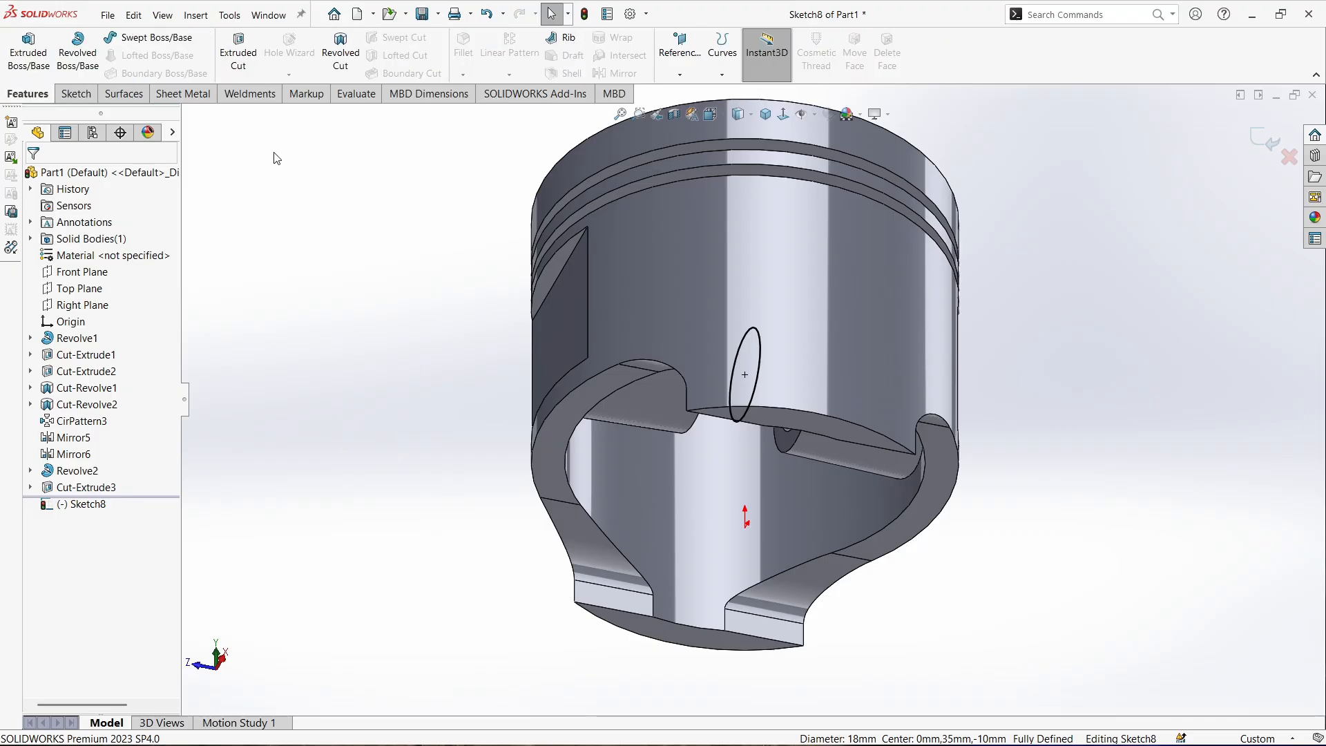
pyautogui.click(239, 51)
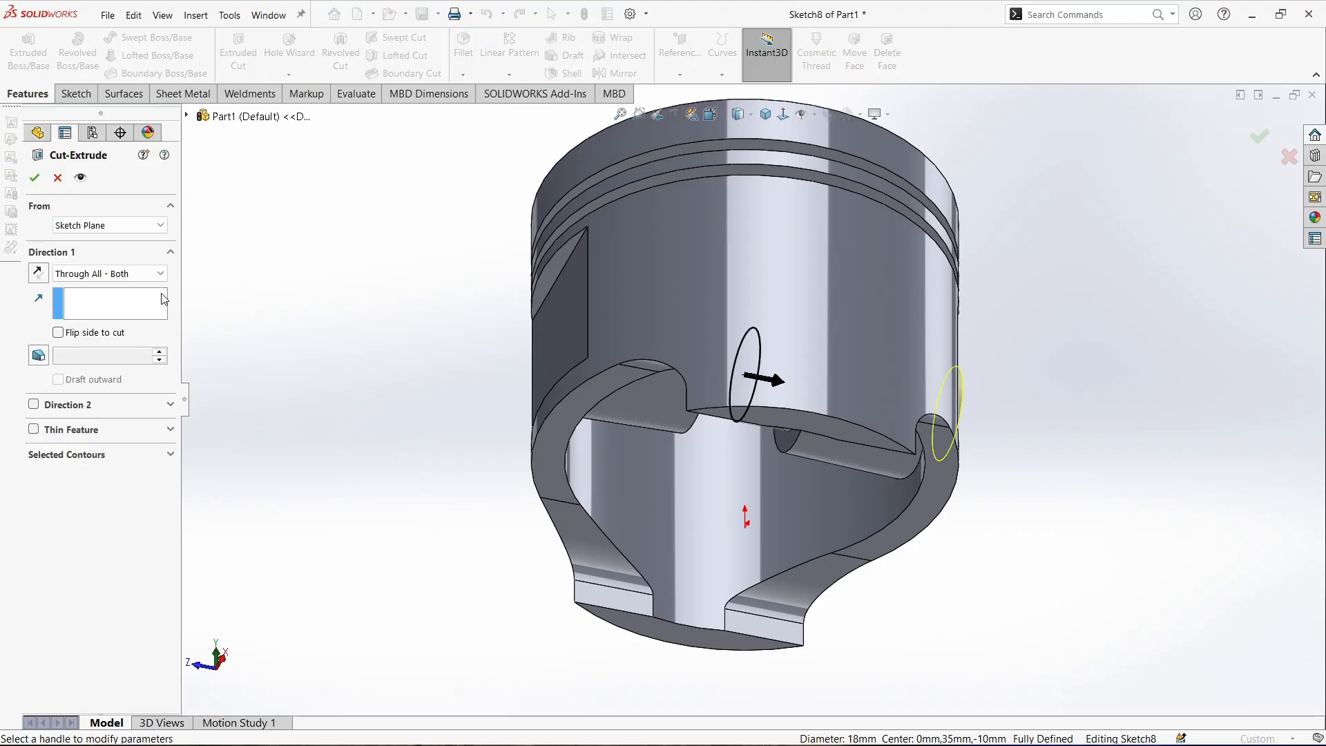
pyautogui.click(136, 276)
pyautogui.click(126, 301)
pyautogui.click(121, 274)
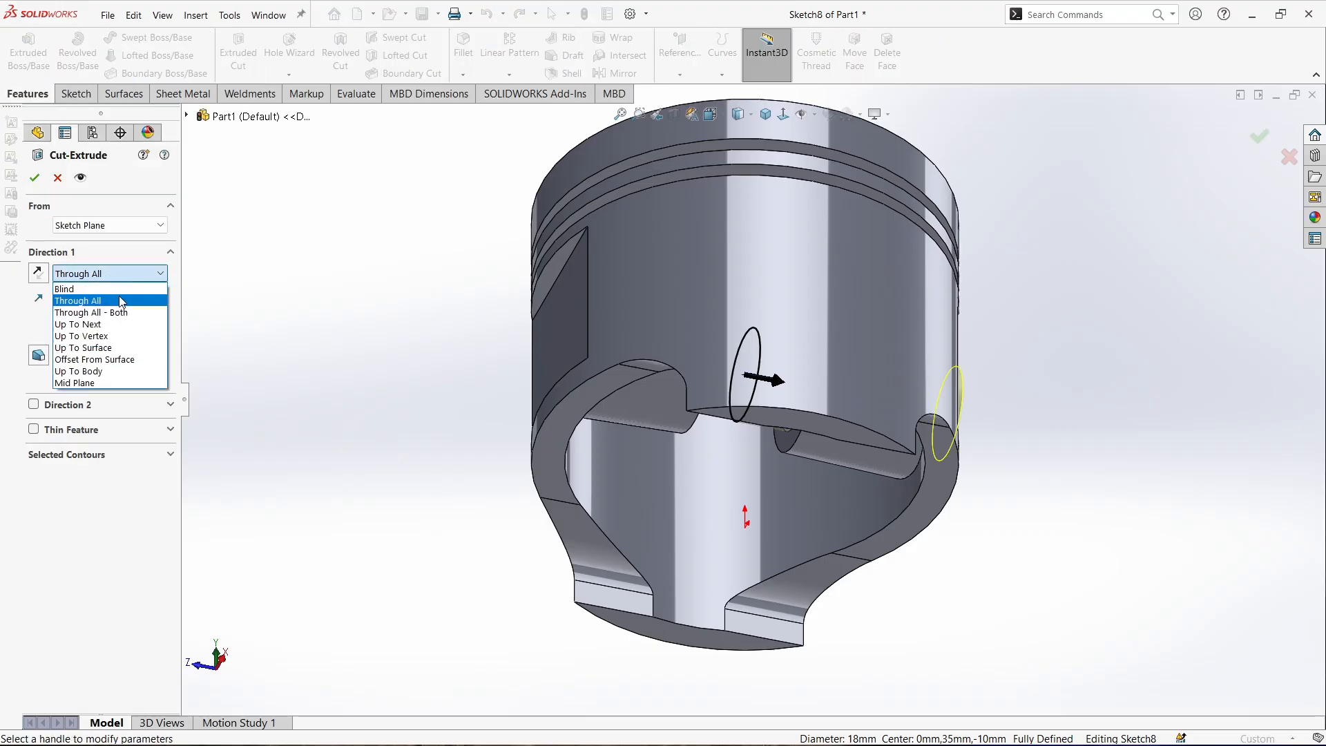
pyautogui.click(120, 312)
pyautogui.moveTo(579, 313); pyautogui.dragTo(549, 404, button='middle')
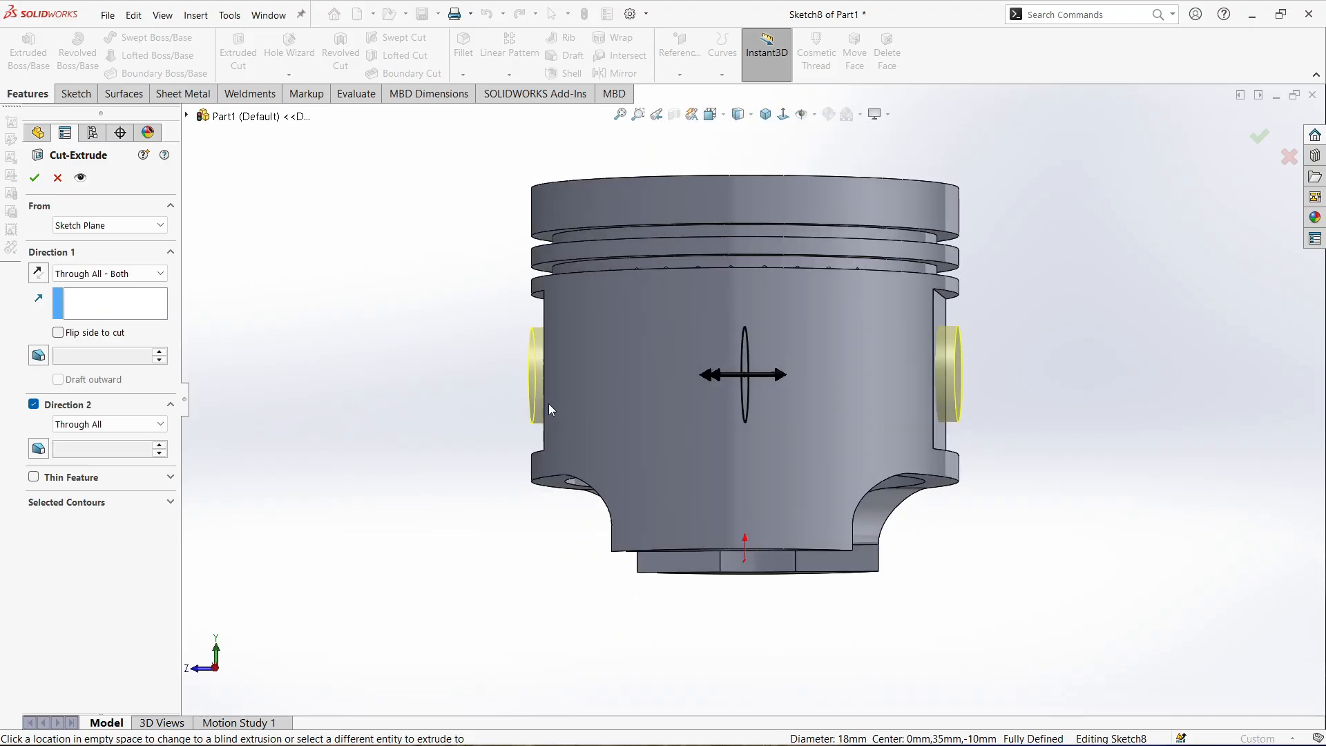
pyautogui.click(35, 179)
# Fillet the two circular edges of the crown recess and the crown's outer top edge with a 1 mm radius
pyautogui.moveTo(460, 328); pyautogui.dragTo(487, 181, button='middle')
pyautogui.click(467, 63)
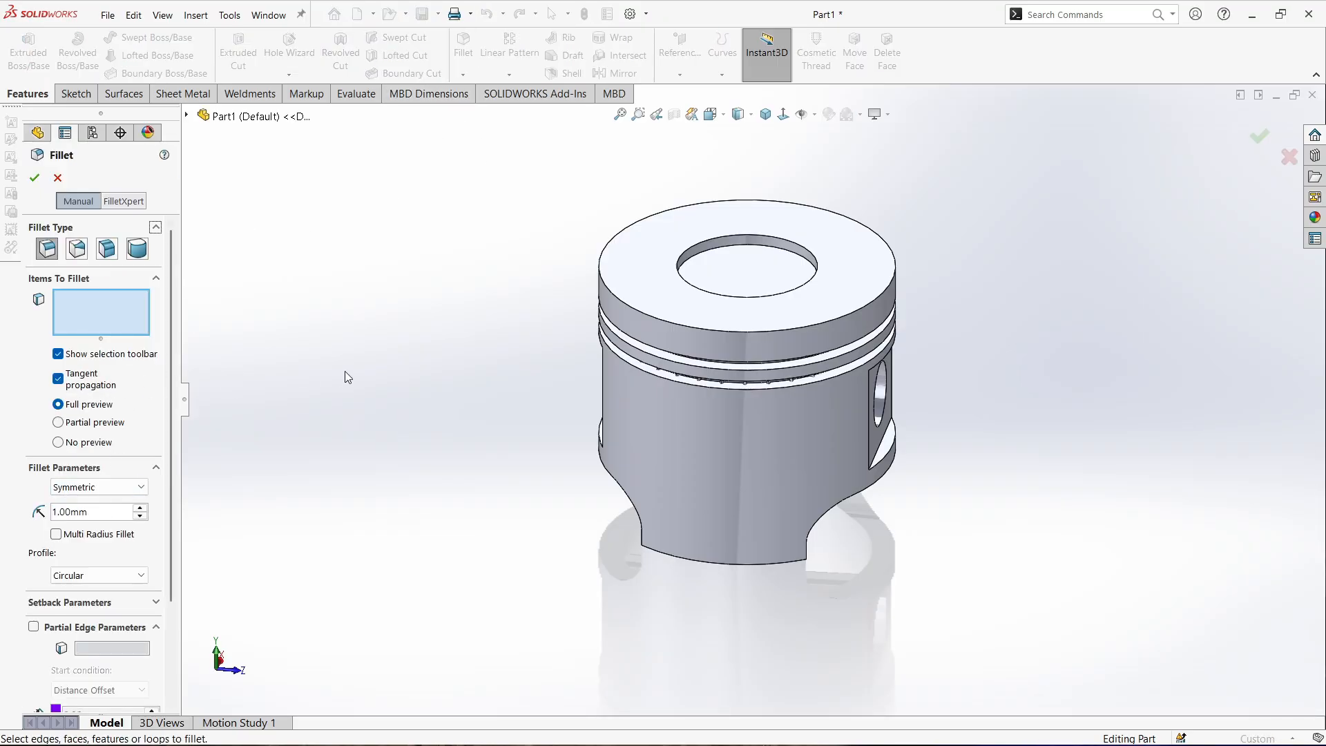
pyautogui.scroll(-1, 721, 419)
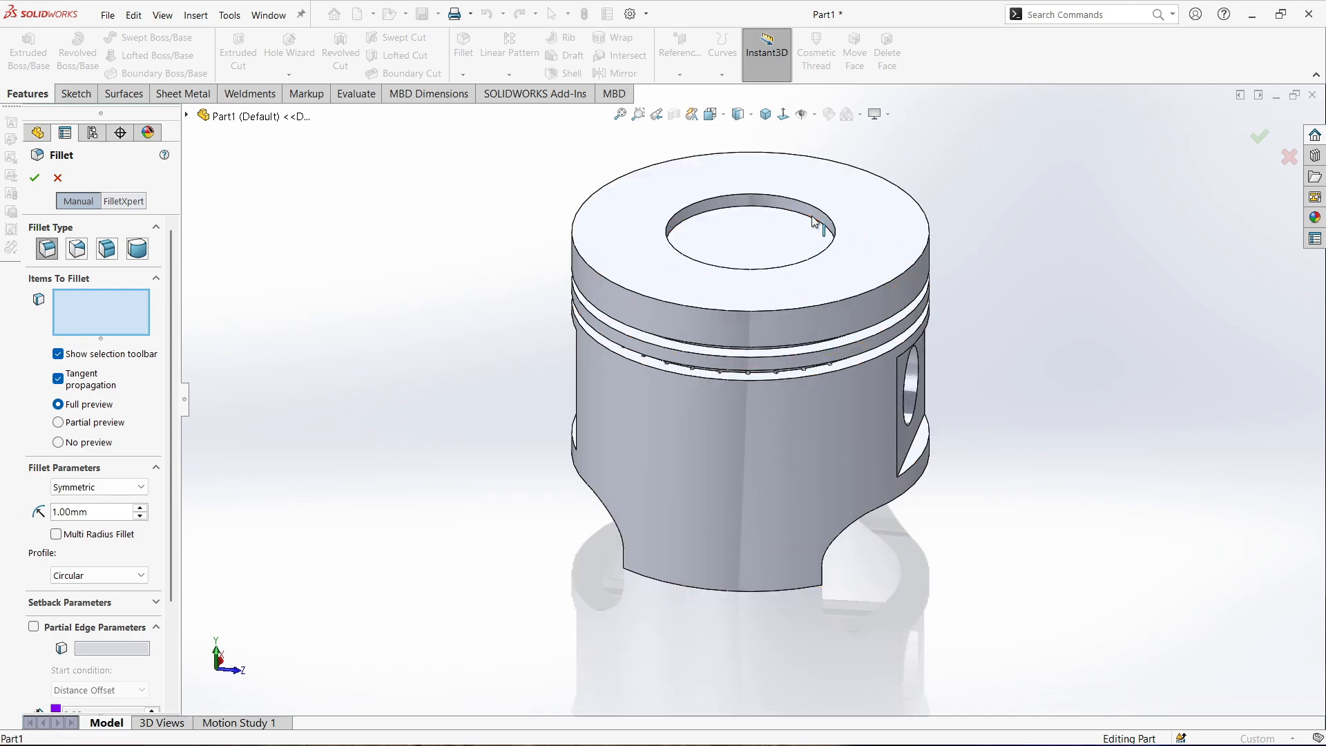
pyautogui.click(813, 211)
pyautogui.click(819, 211)
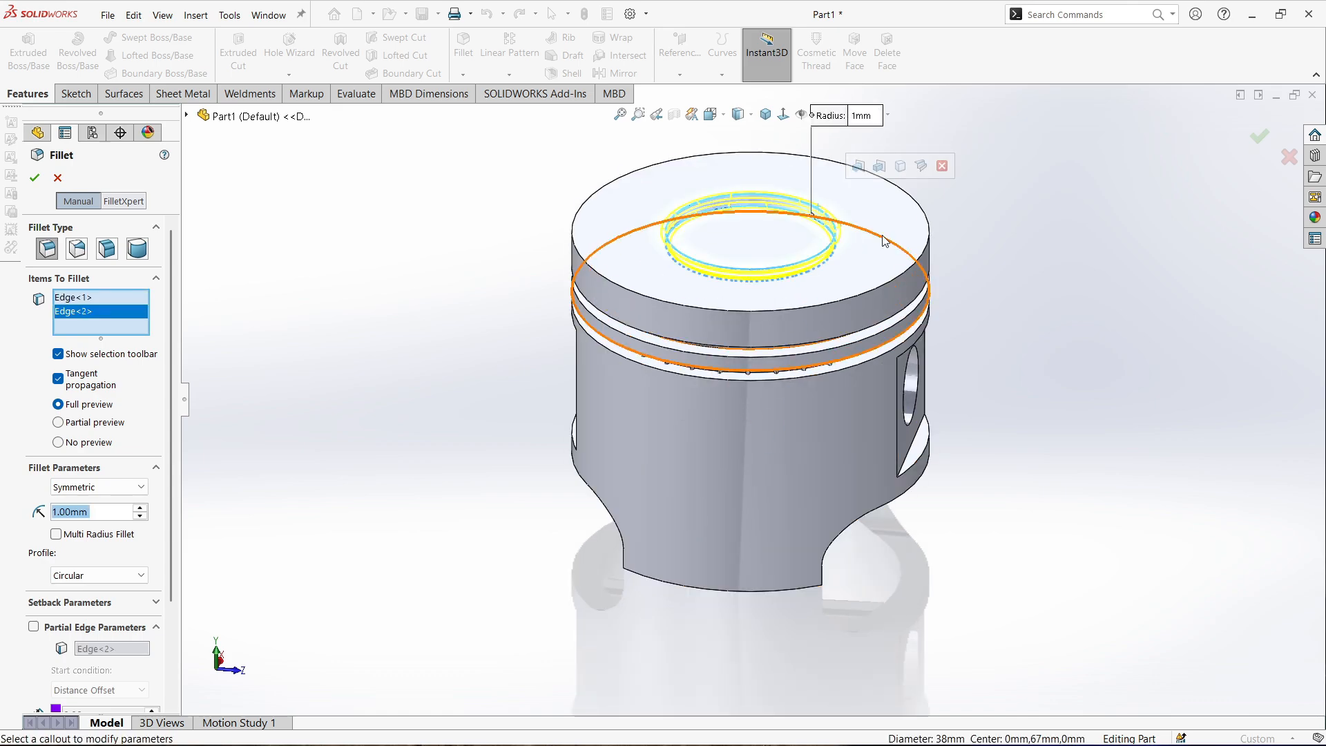
pyautogui.click(930, 237)
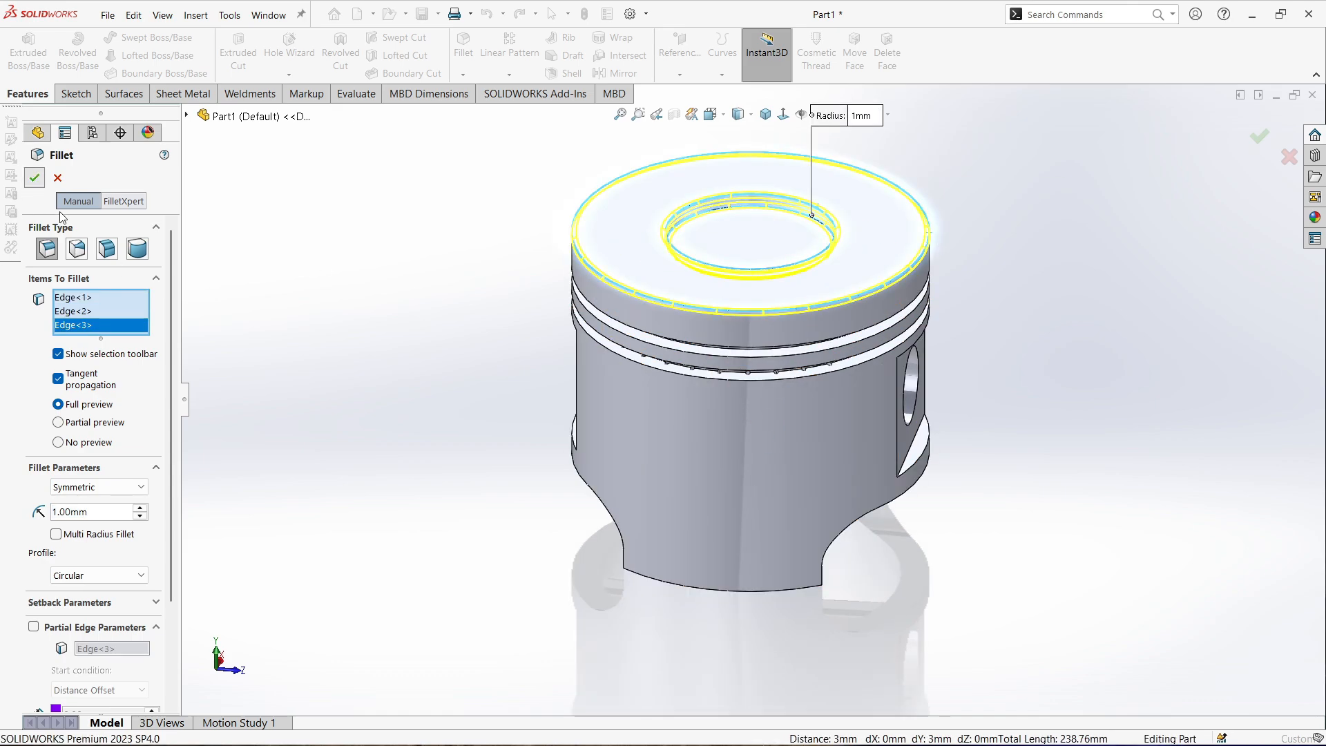
pyautogui.click(34, 177)
# Create a section view of the piston on the Right Plane to expose the pin bosses
pyautogui.moveTo(661, 446); pyautogui.dragTo(664, 275, button='middle')
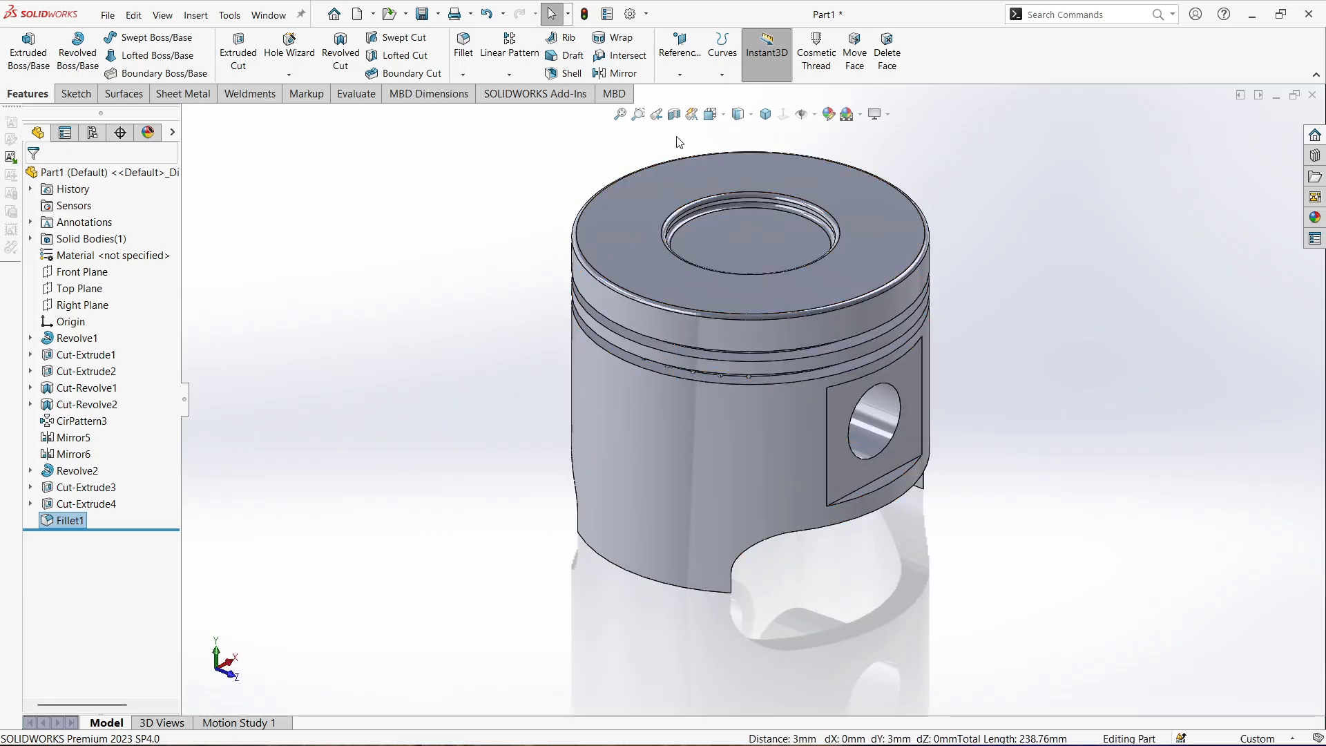
pyautogui.click(674, 115)
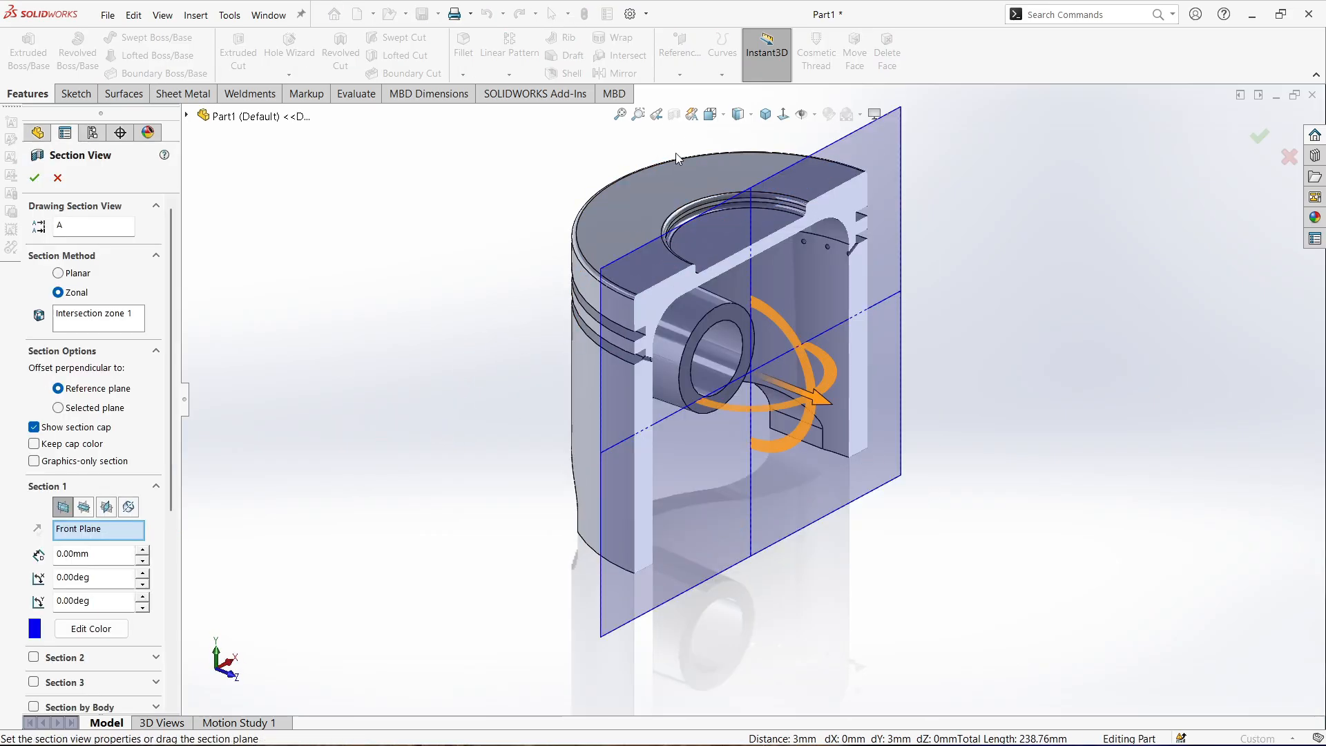
pyautogui.click(84, 507)
pyautogui.click(105, 507)
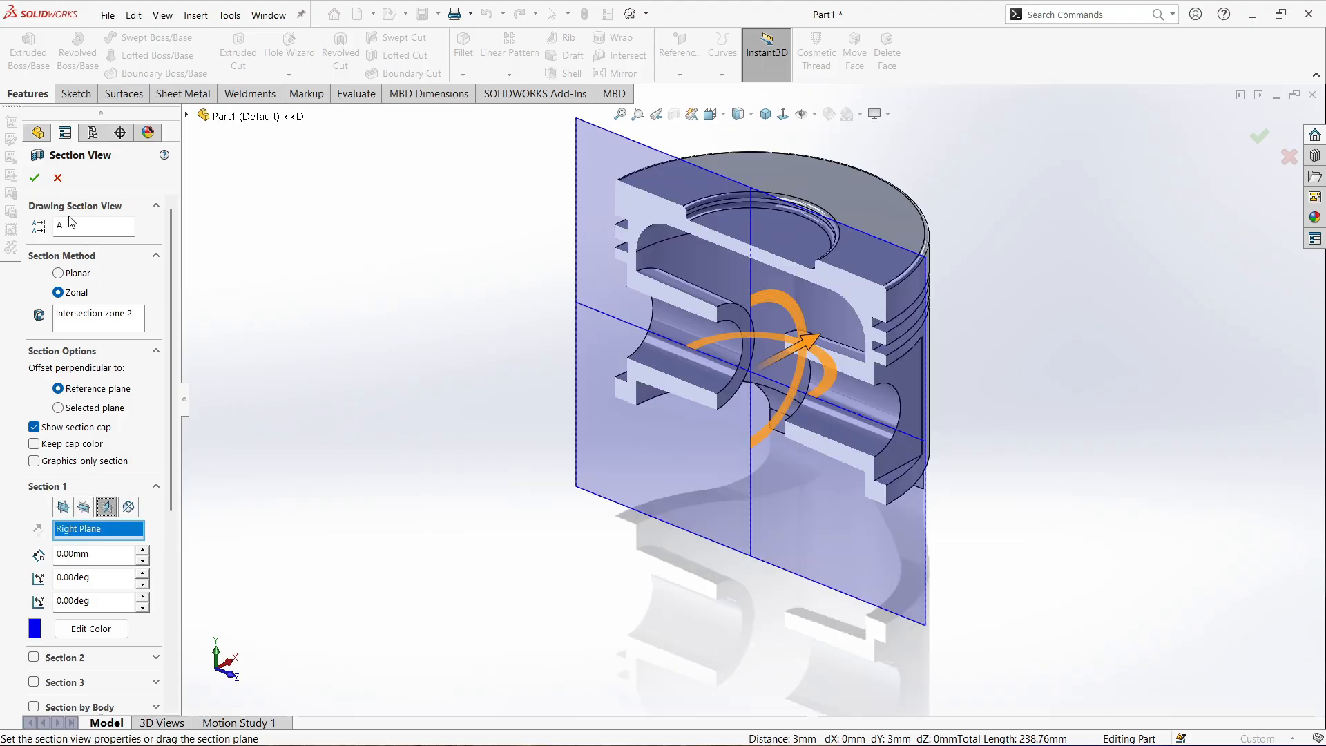
pyautogui.click(38, 184)
# Fillet the edges of both pin bosses' outer cylindrical faces with a 2 mm radius
pyautogui.moveTo(705, 384); pyautogui.dragTo(753, 366, button='middle')
pyautogui.click(468, 59)
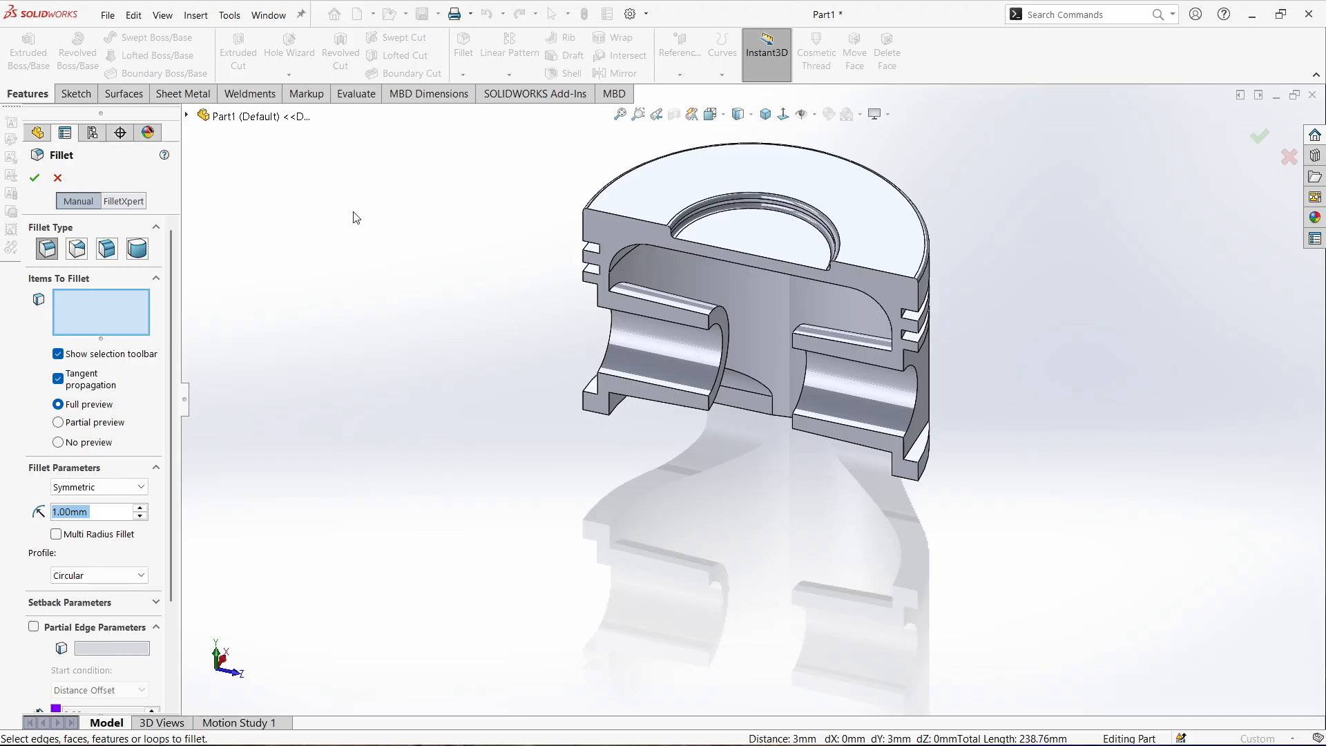
pyautogui.write('2')
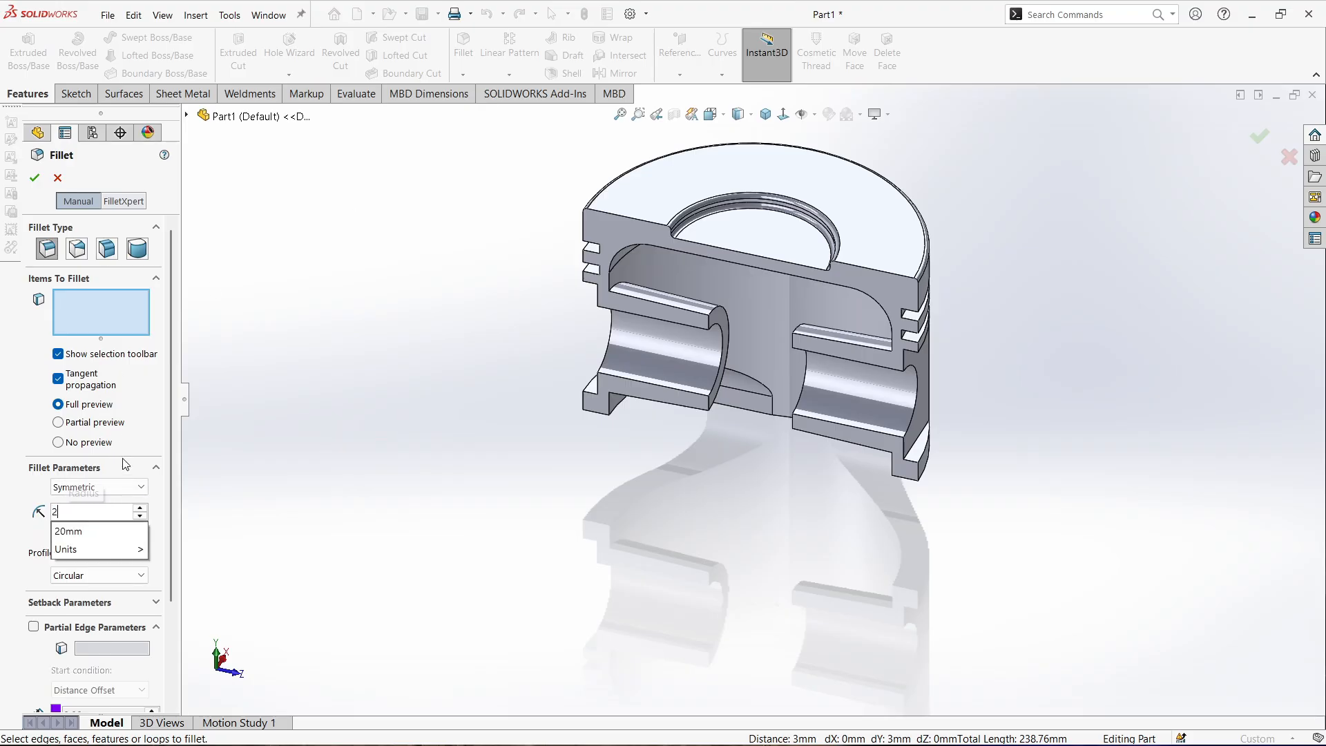
pyautogui.press('Return')
pyautogui.scroll(-4, 753, 364)
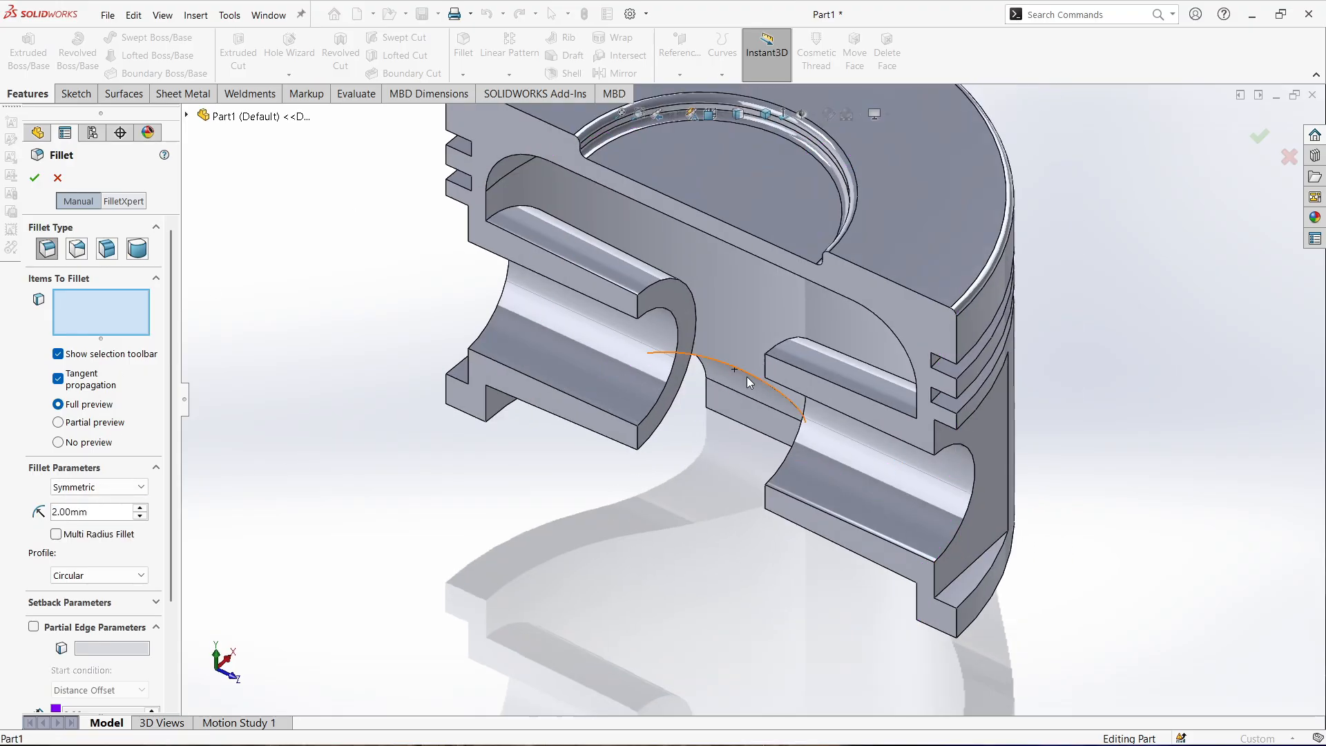
pyautogui.click(630, 273)
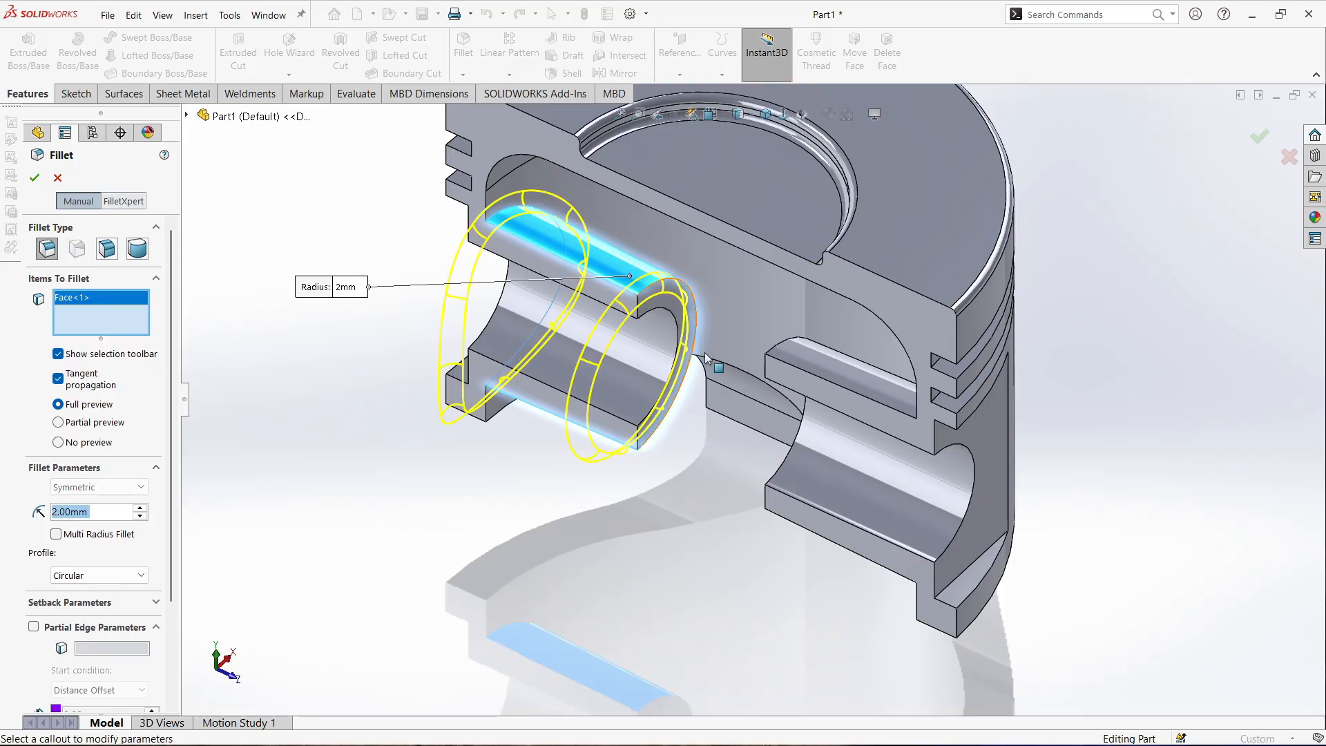
pyautogui.moveTo(704, 352); pyautogui.dragTo(787, 317, button='middle')
pyautogui.click(938, 257)
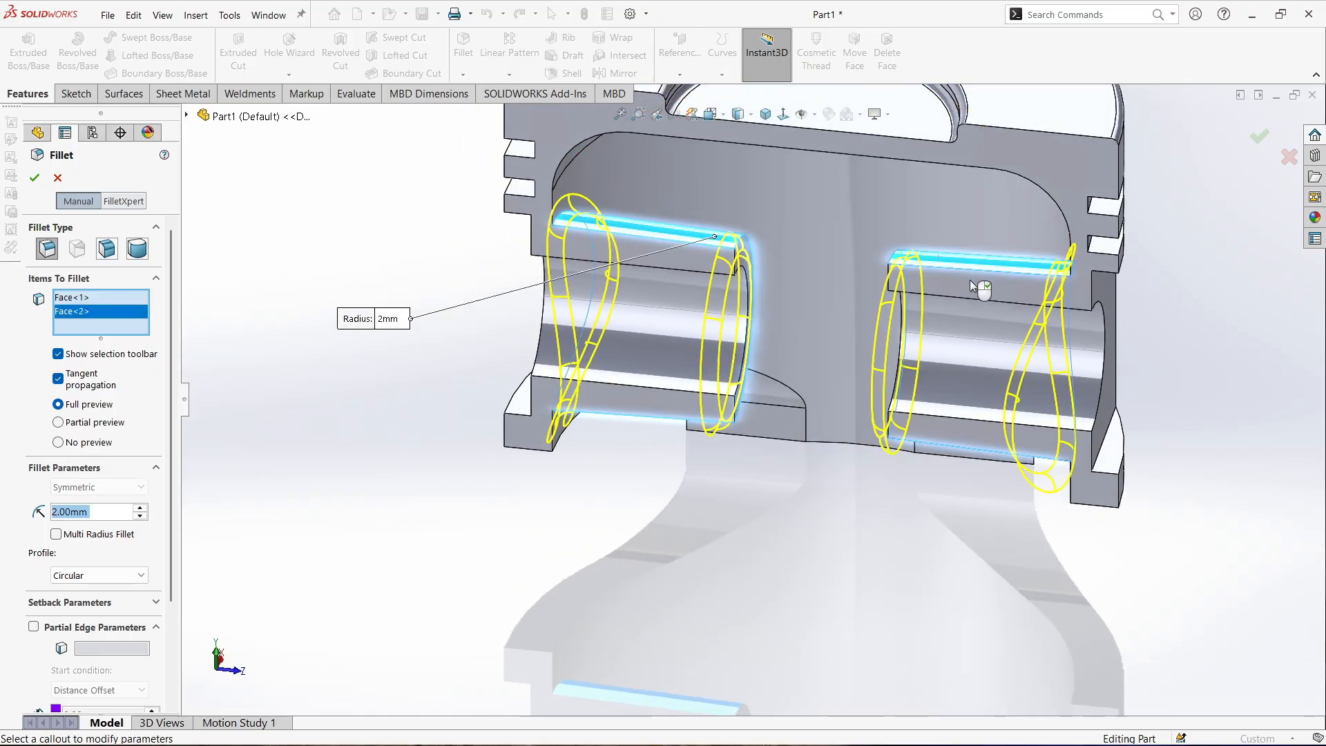
pyautogui.scroll(3, 904, 280)
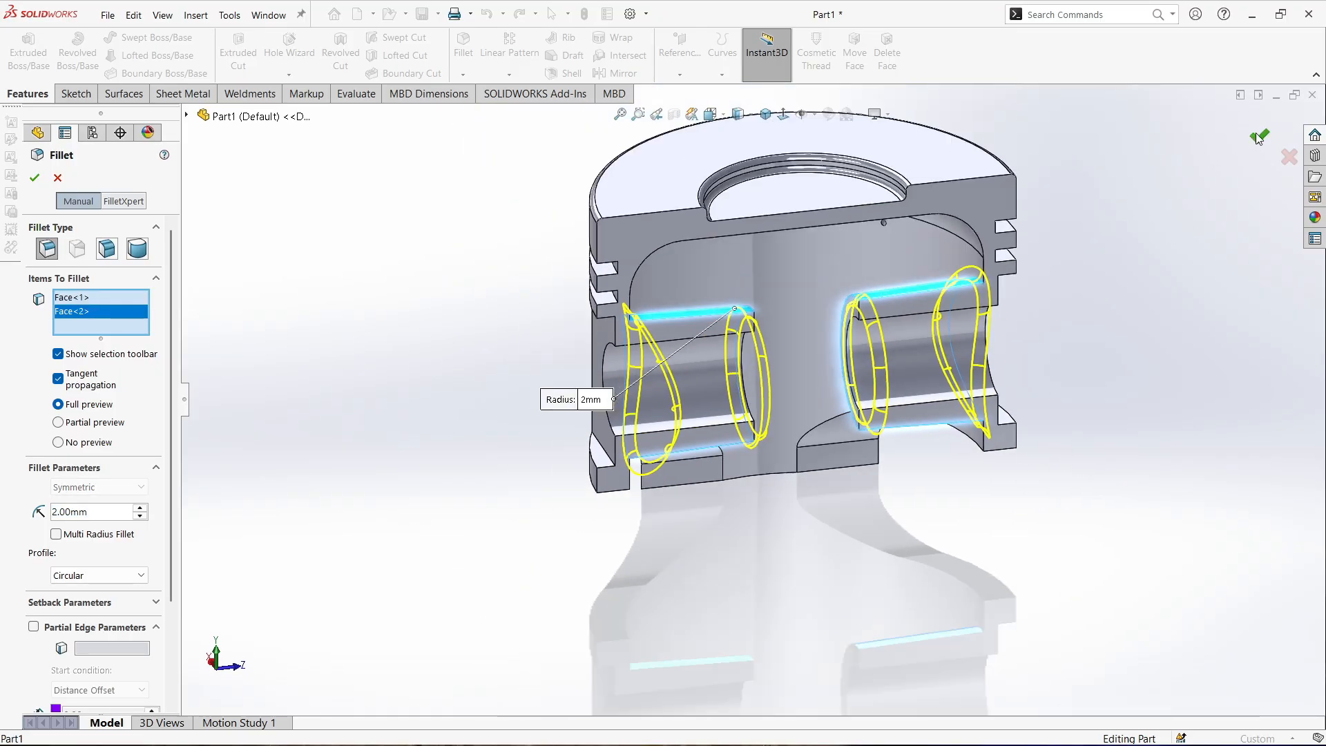
pyautogui.click(1258, 137)
# Inspect the boss fillets in the section, then turn off the section view to show the whole piston
pyautogui.moveTo(877, 304); pyautogui.dragTo(947, 307, button='middle')
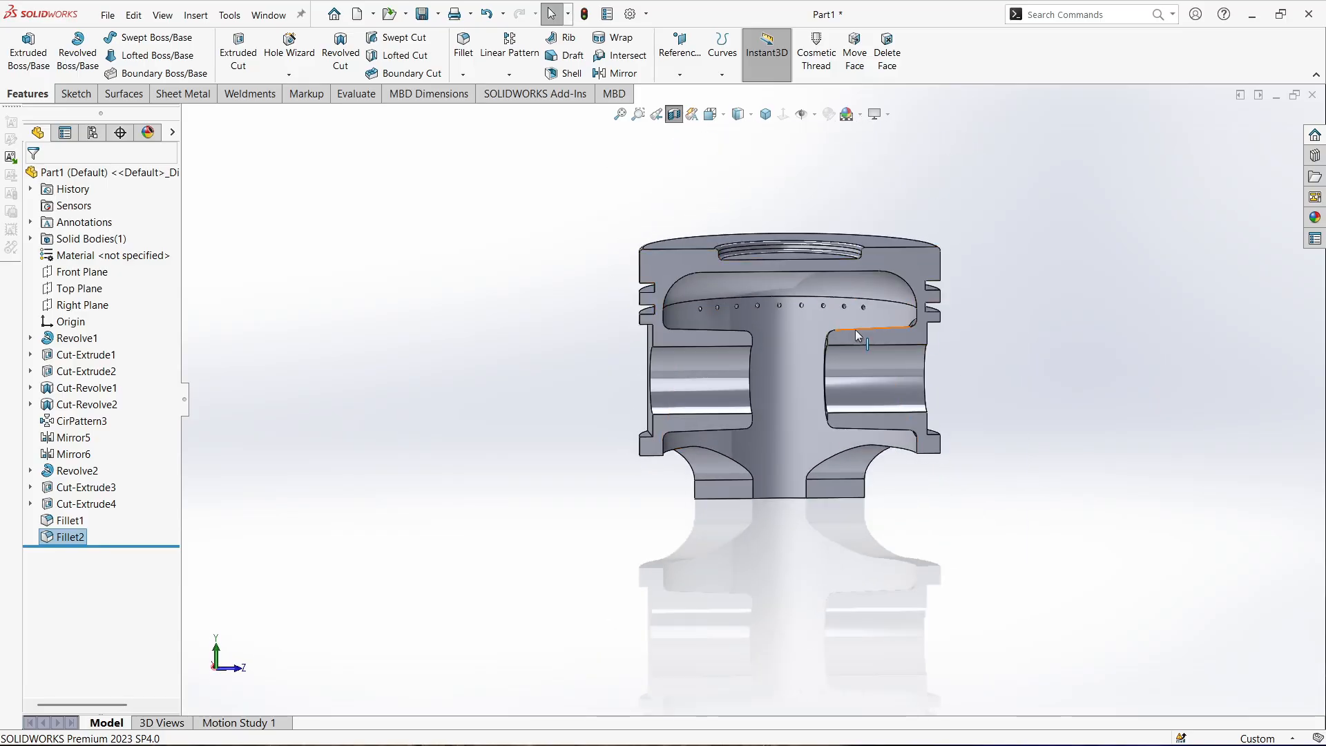
pyautogui.moveTo(855, 335); pyautogui.dragTo(887, 409, button='middle')
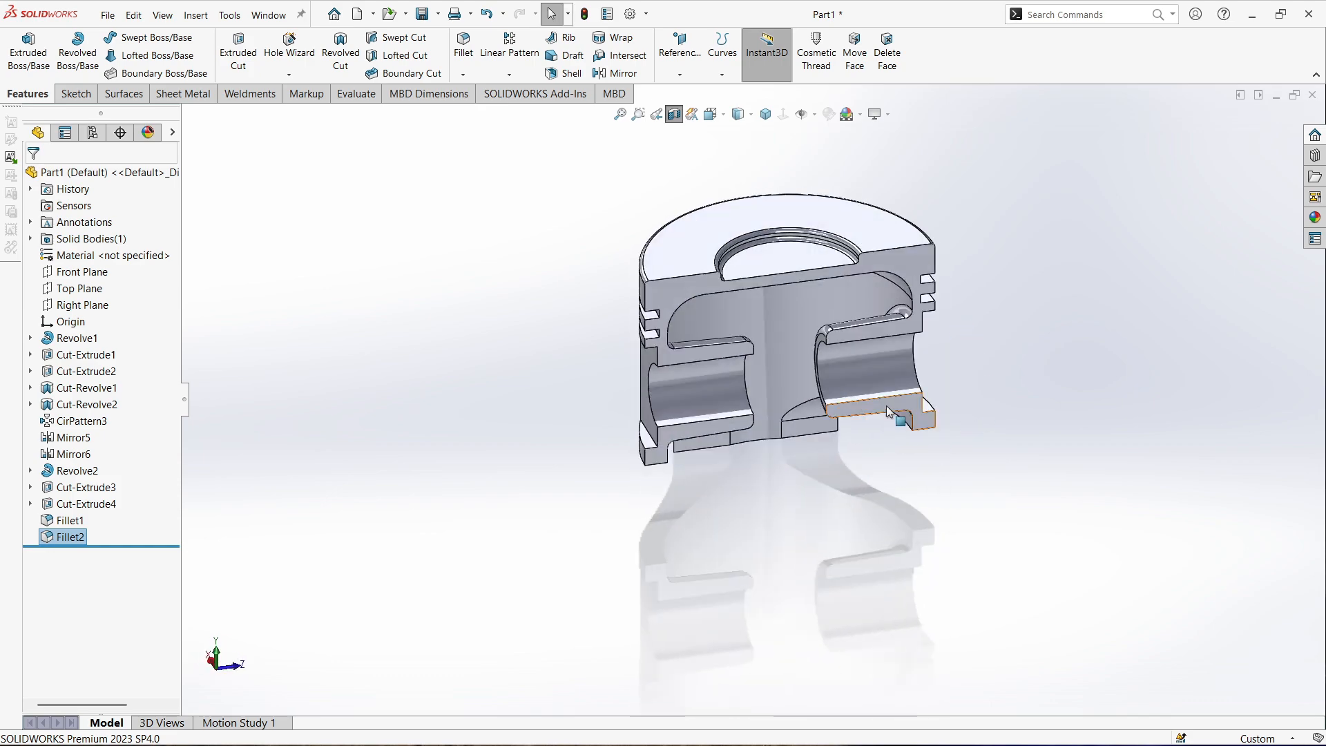
pyautogui.click(674, 119)
pyautogui.moveTo(673, 119); pyautogui.dragTo(429, 197, button='middle')
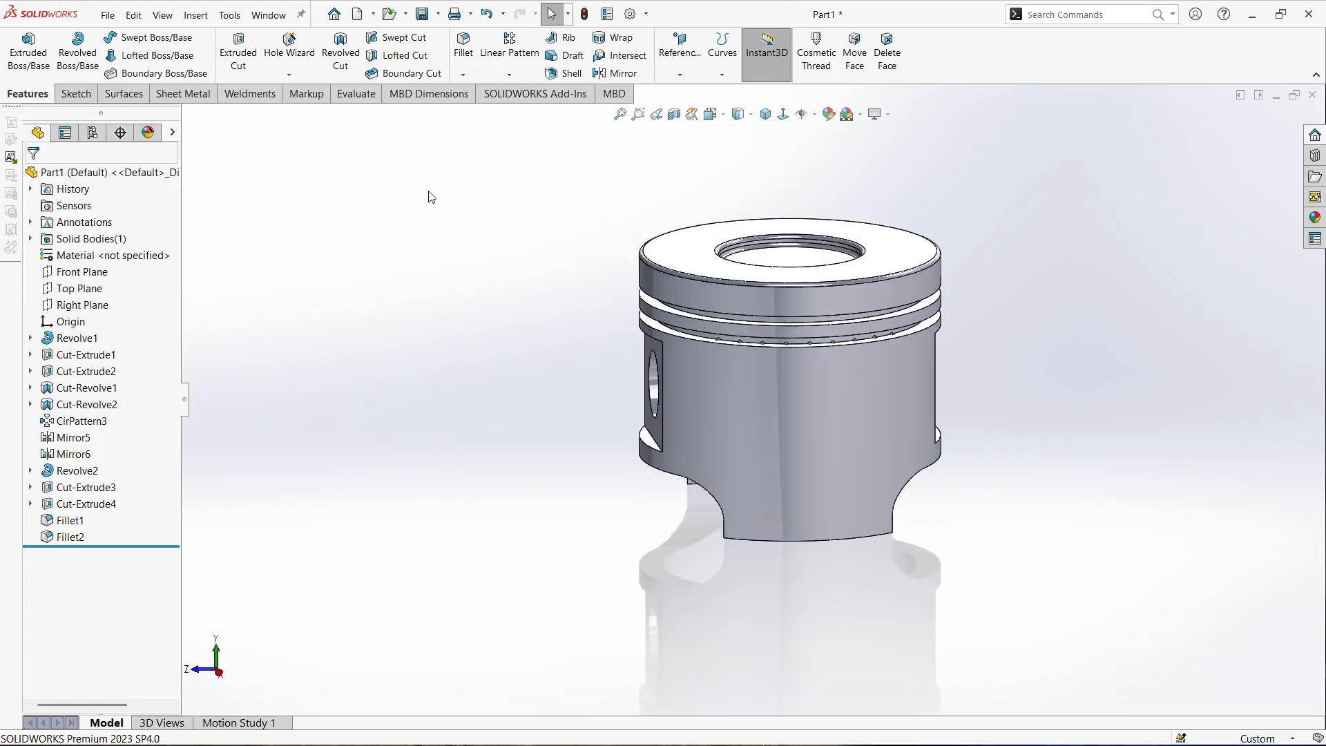
# Assign the material AISI 316 Stainless Steel Sheet (SS) to the part and close the material dialog
pyautogui.rightClick(133, 264)
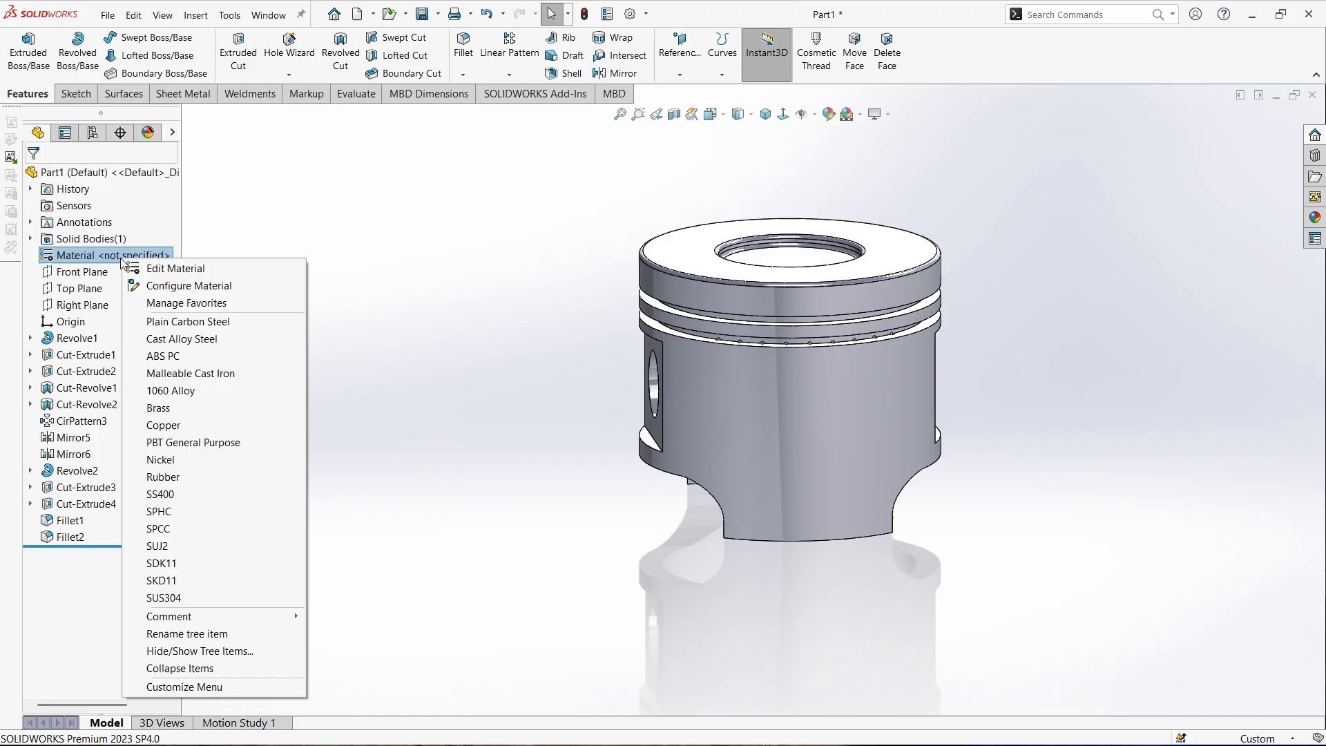
pyautogui.click(158, 269)
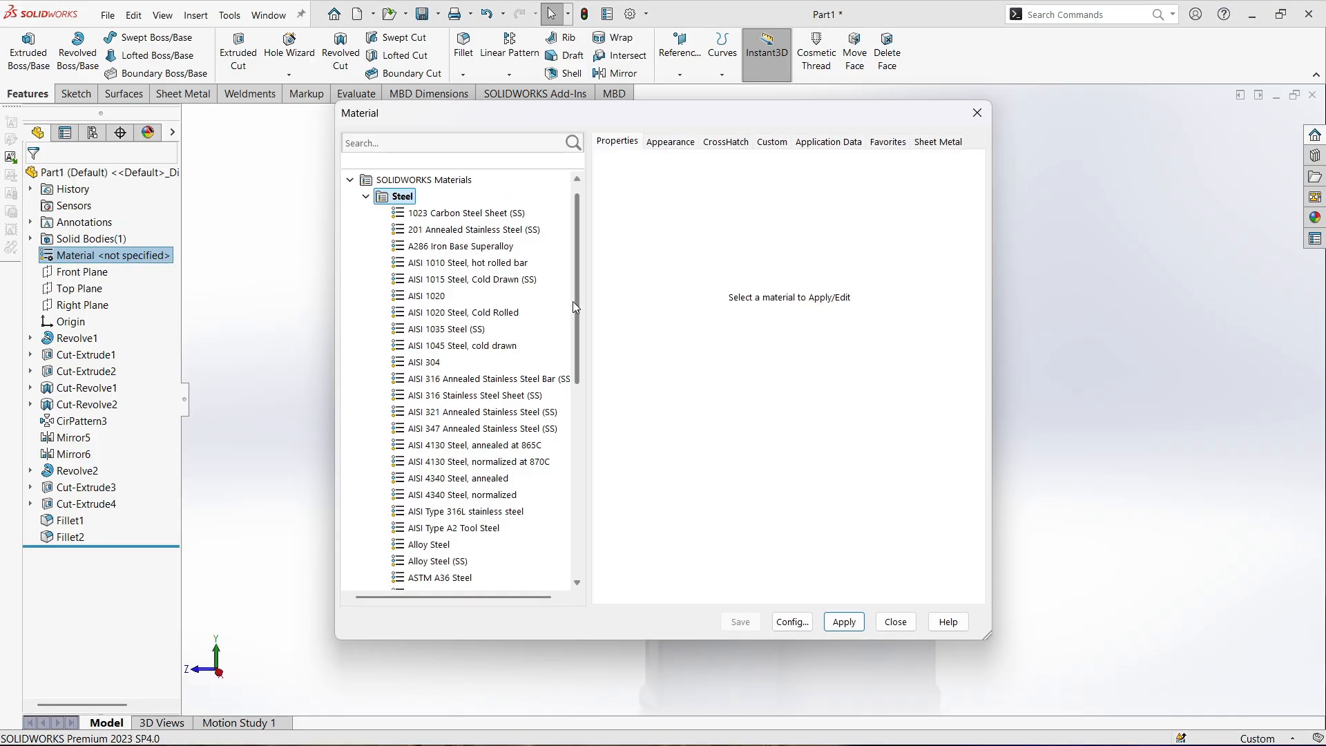
pyautogui.moveTo(574, 302)
pyautogui.mouseDown()
pyautogui.moveTo(570, 409)
pyautogui.moveTo(577, 303)
pyautogui.mouseUp()
pyautogui.click(444, 397)
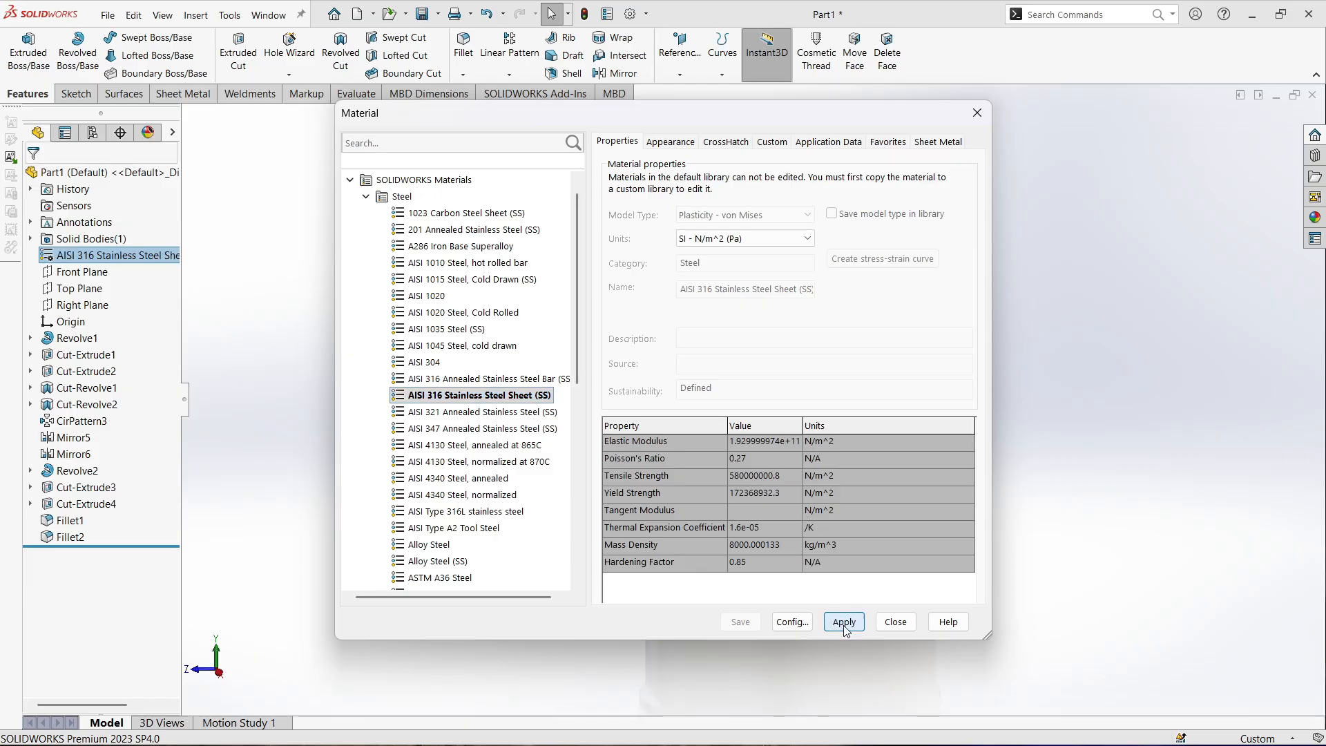
pyautogui.click(895, 622)
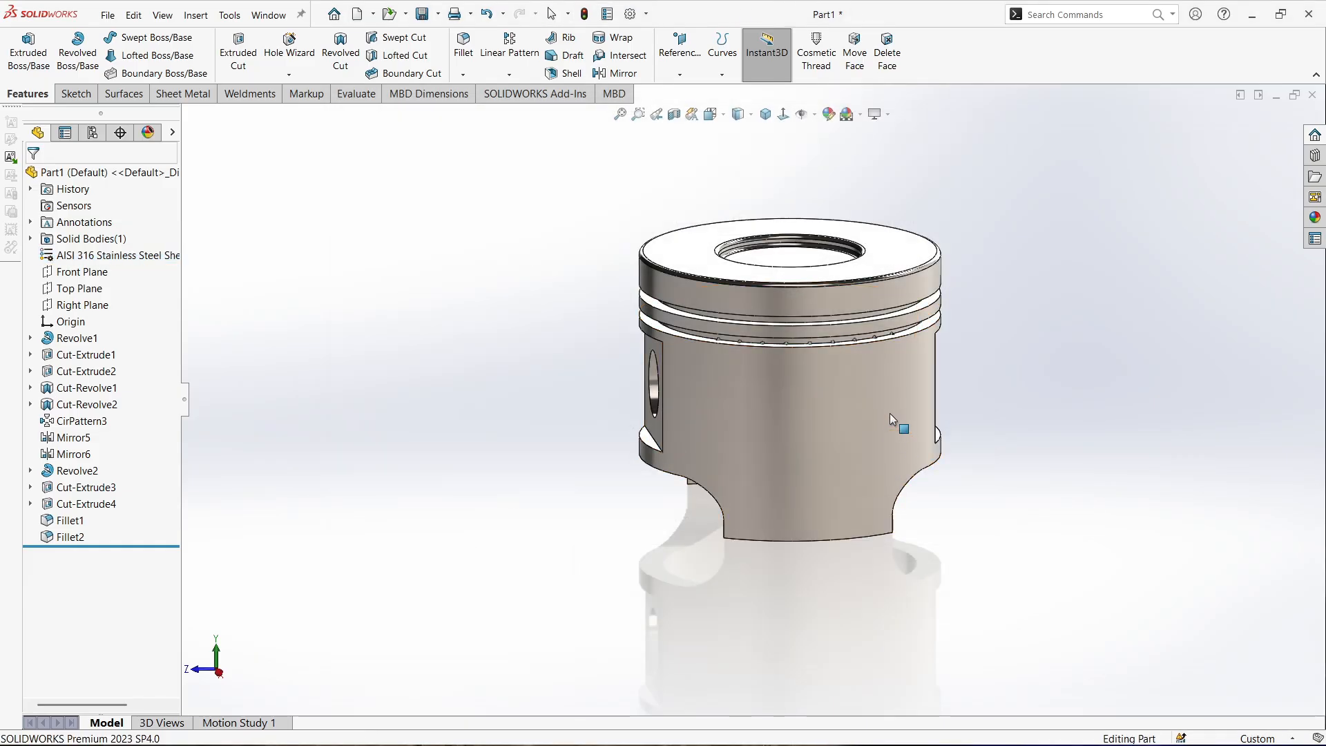
# Examine the piston with its applied material from several sides and show it in the isometric view
pyautogui.moveTo(889, 413); pyautogui.dragTo(814, 395, button='middle')
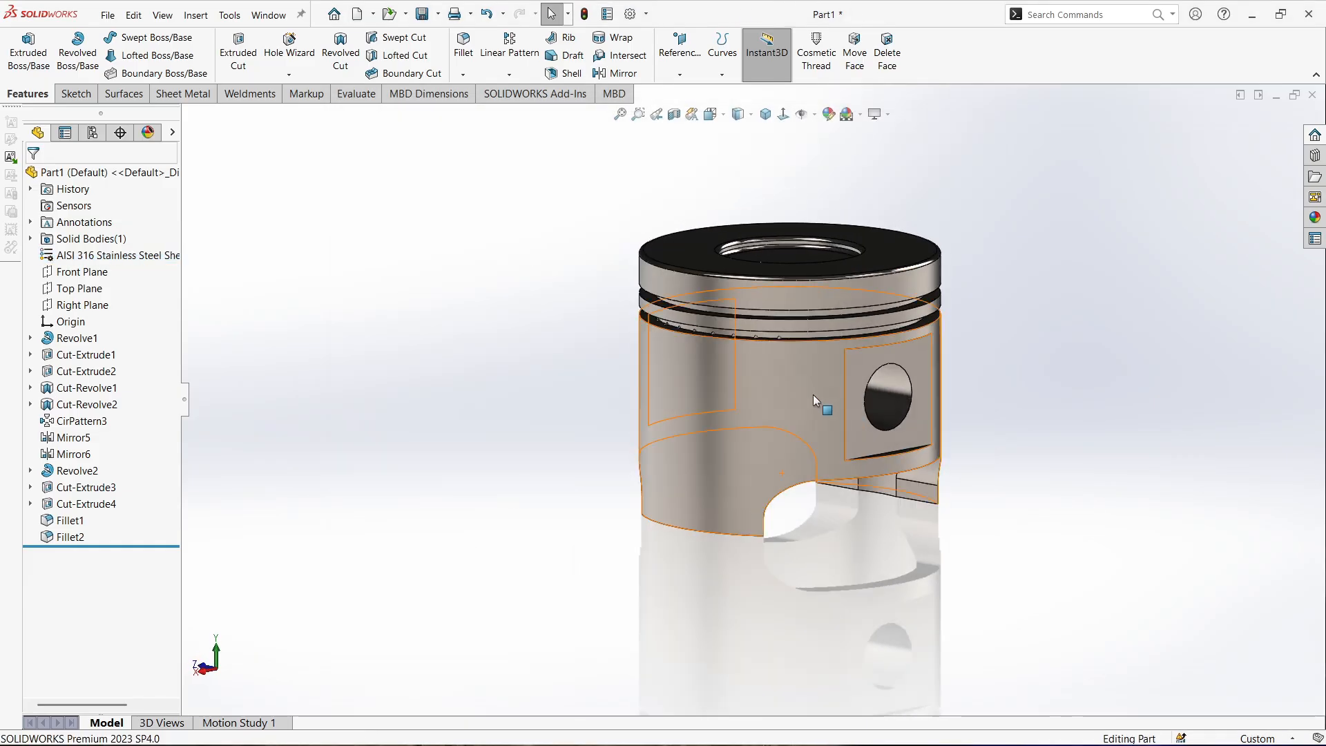
pyautogui.moveTo(908, 384); pyautogui.dragTo(481, 520, button='middle')
pyautogui.click(766, 117)
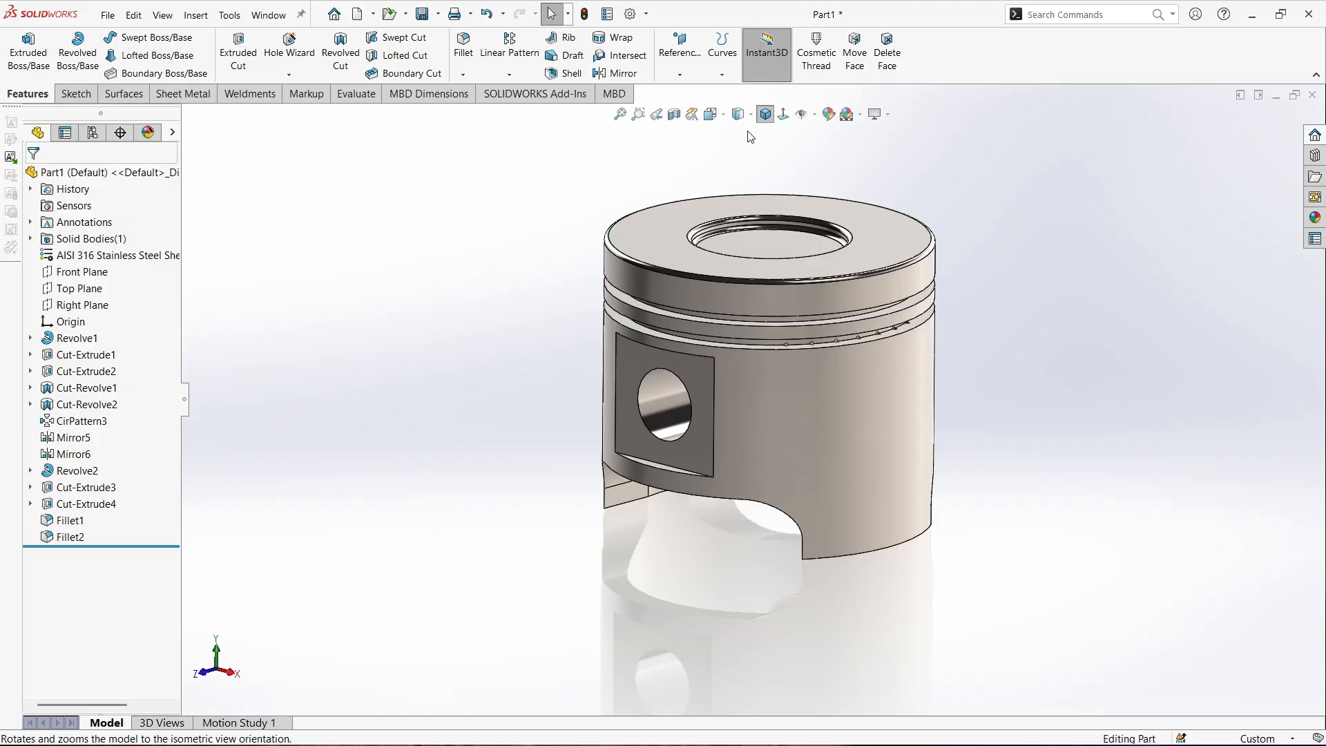
pyautogui.moveTo(489, 538); pyautogui.dragTo(338, 346)
pyautogui.moveTo(326, 326); pyautogui.dragTo(520, 608)
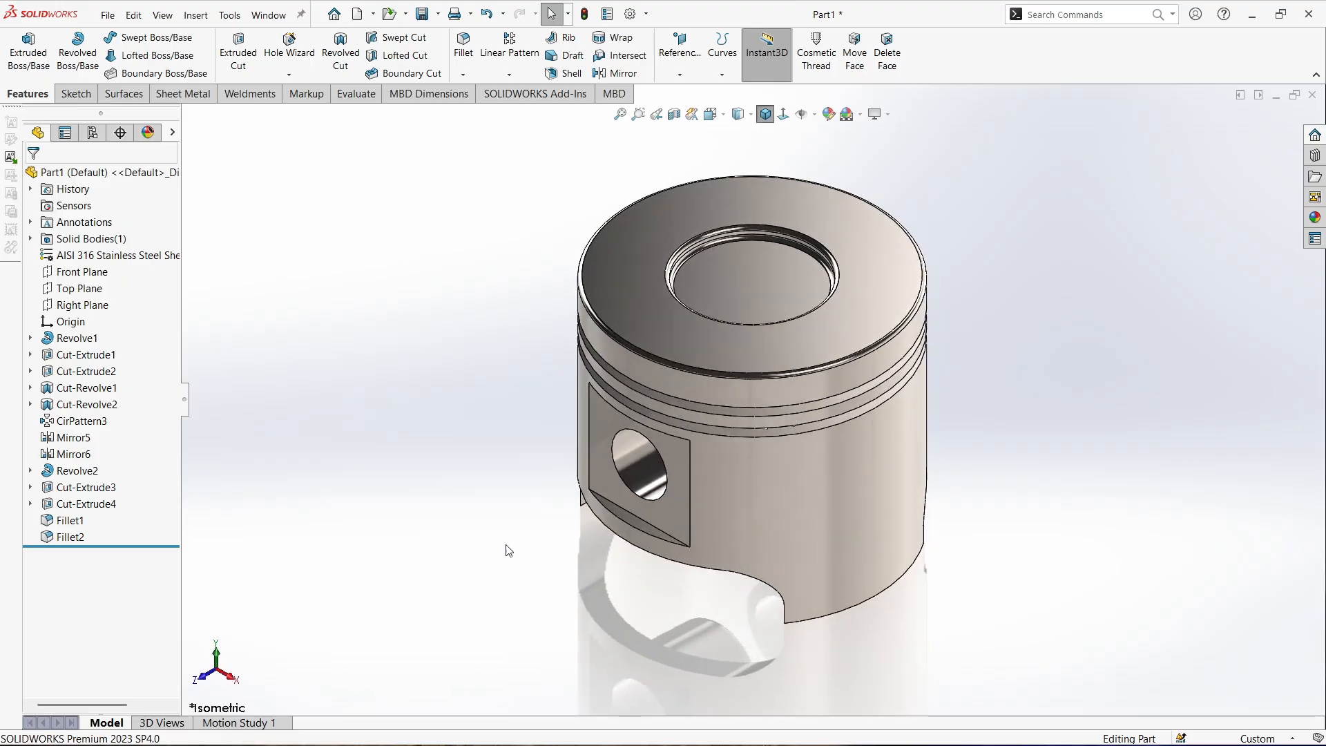